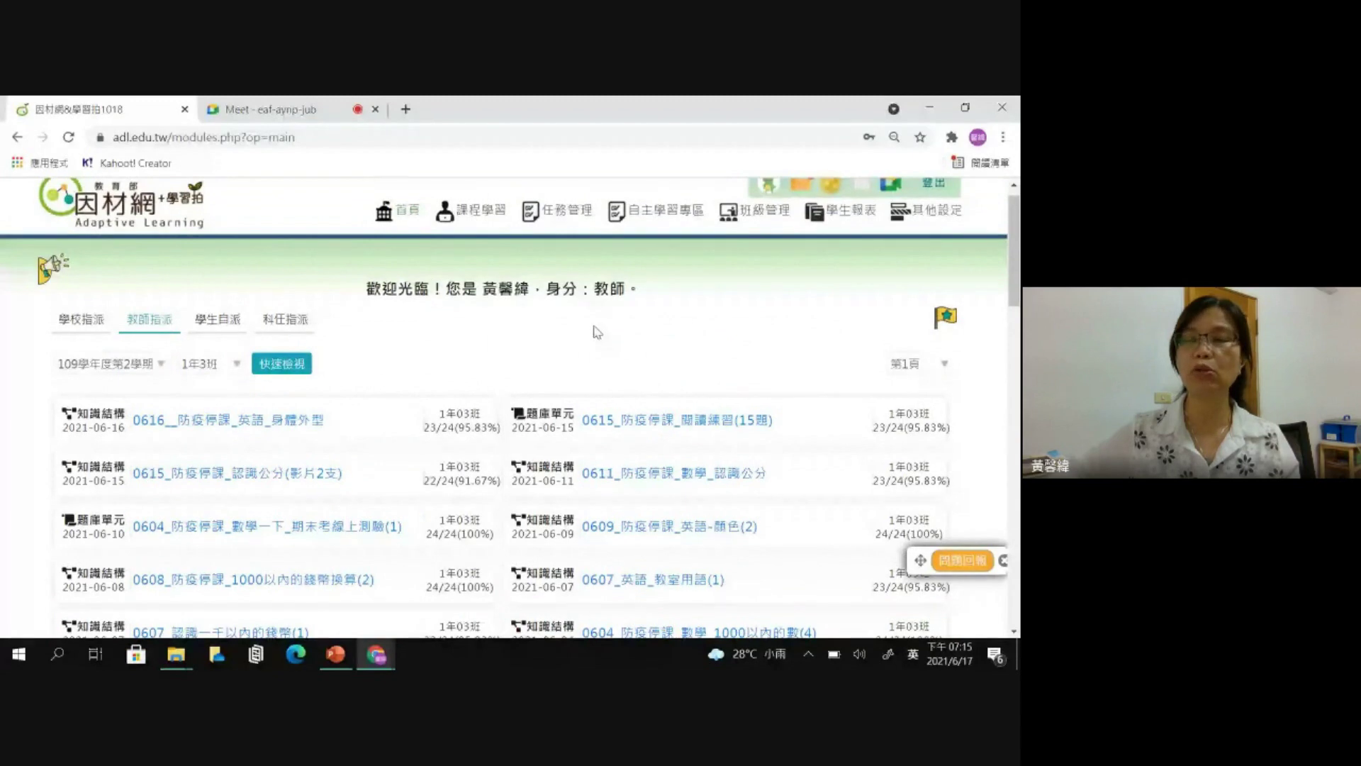
- Reset the page zoom to 100% and open 任務指派 from the 任務管理 menu
scroll(597, 332, "up", 1)
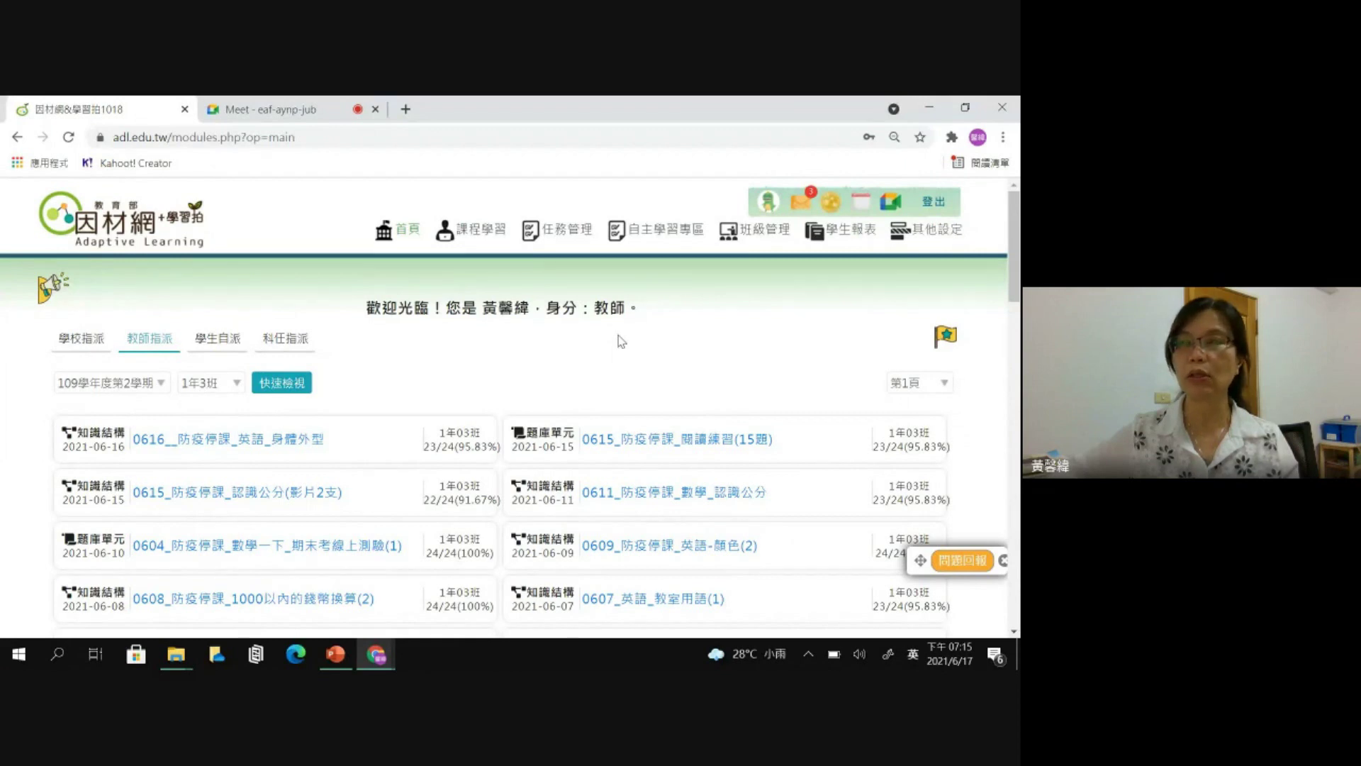
mouse_move(570, 239)
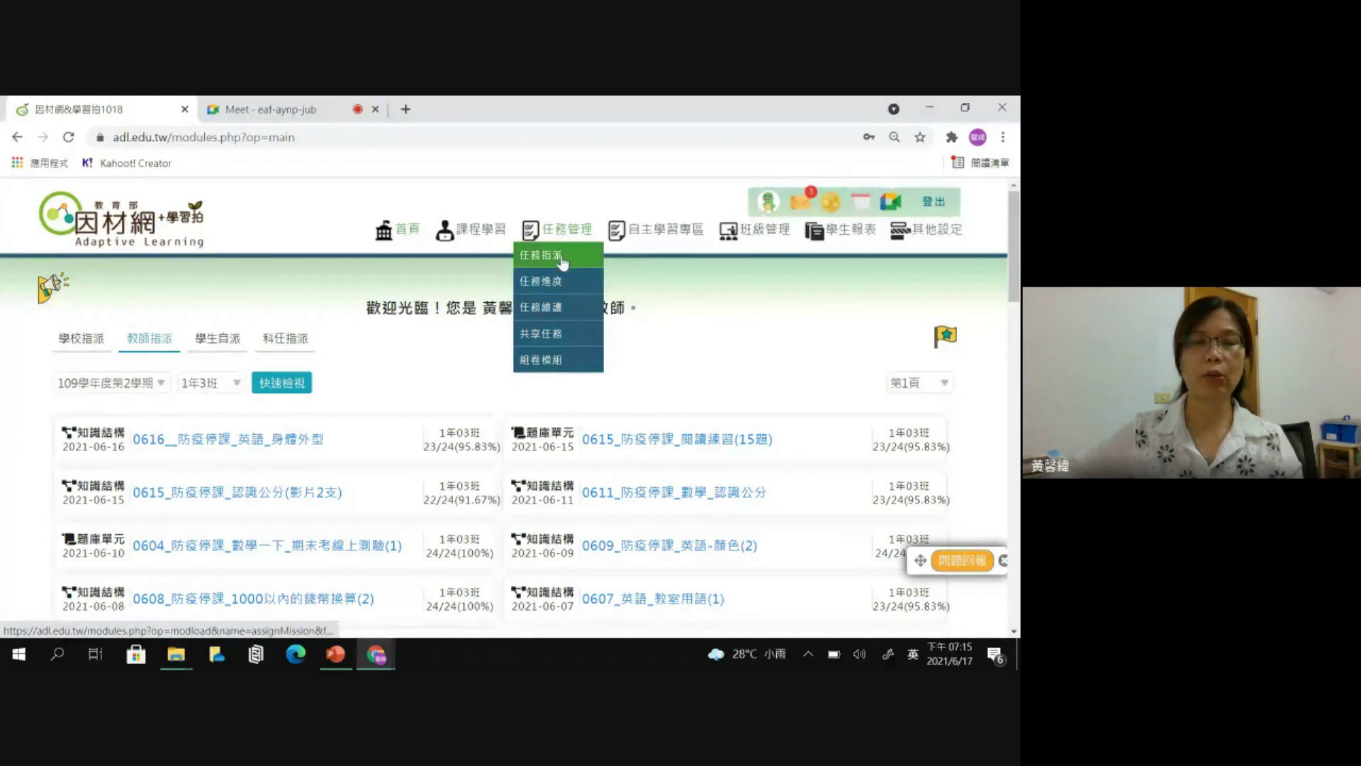
key("ctrl+plus")
key("ctrl+plus")
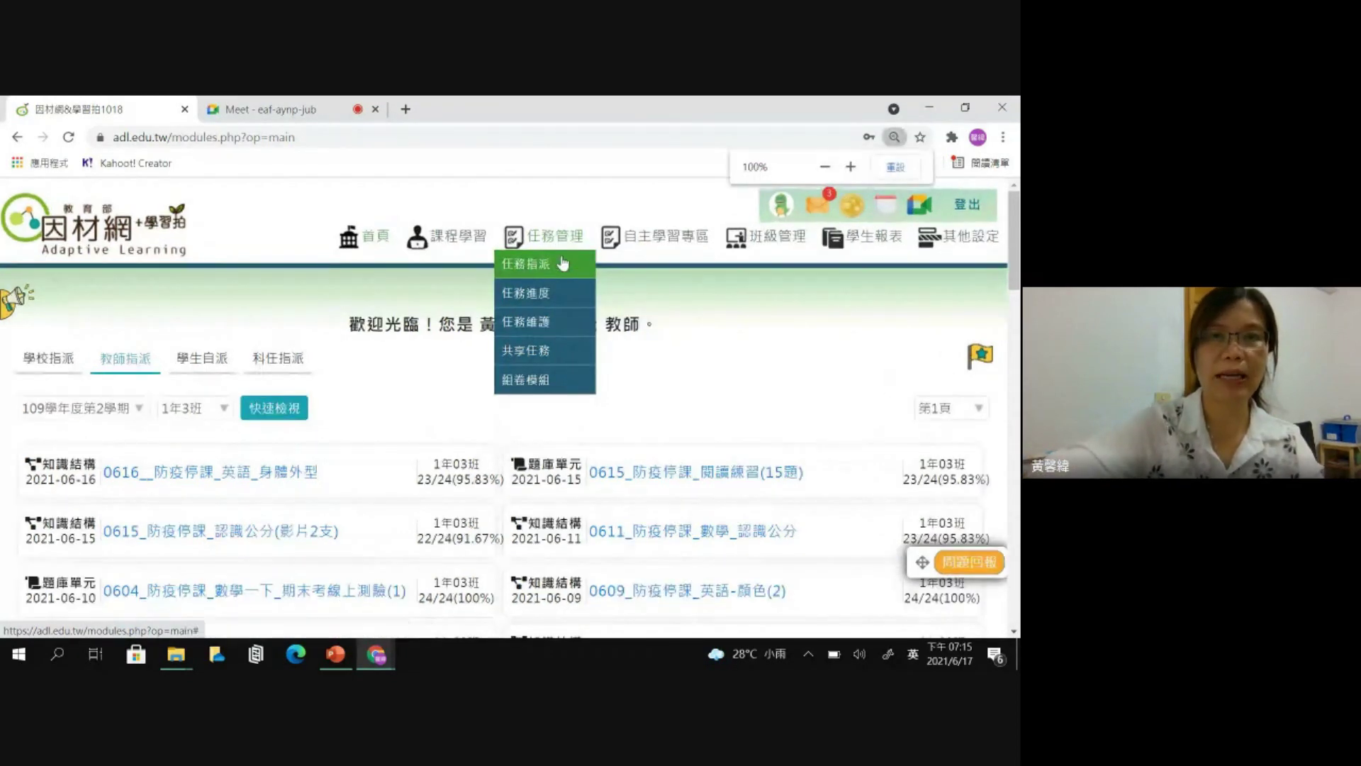
mouse_move(520, 249)
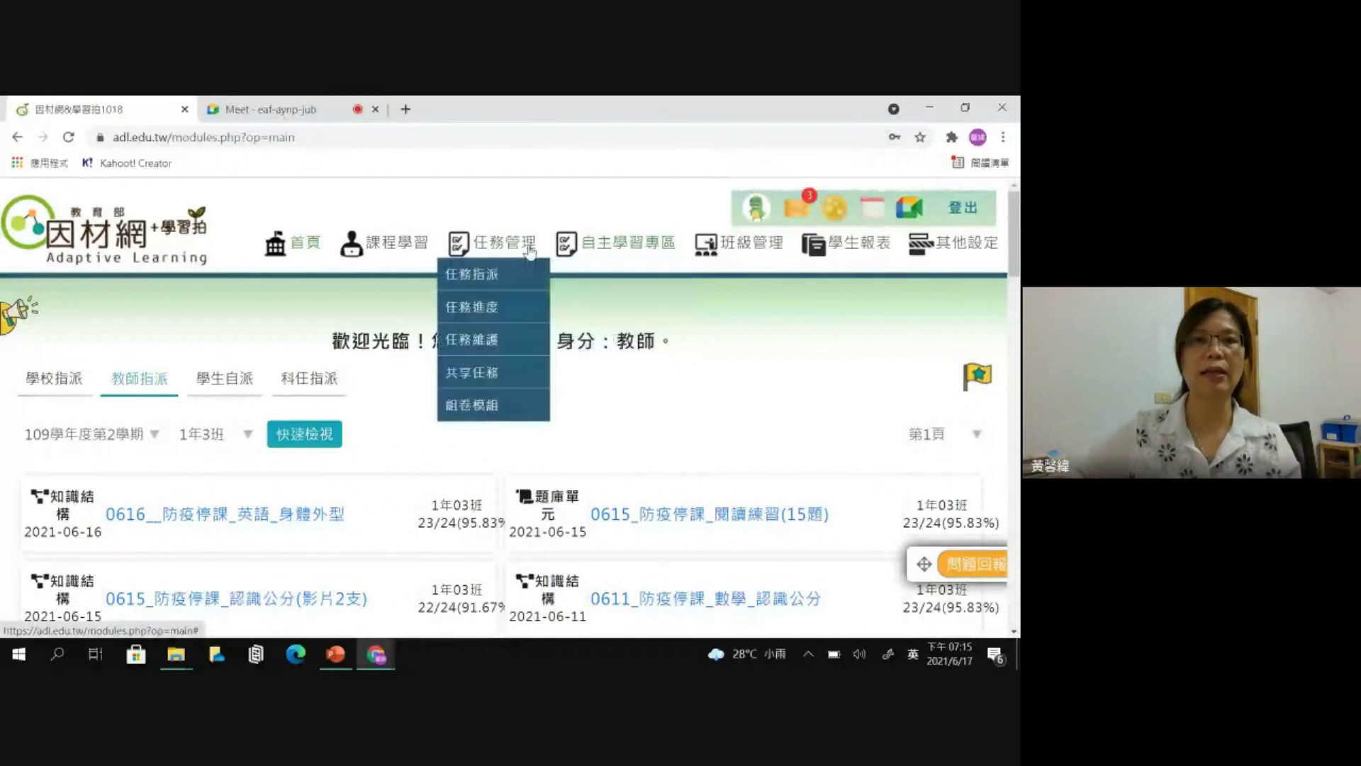
left_click(485, 284)
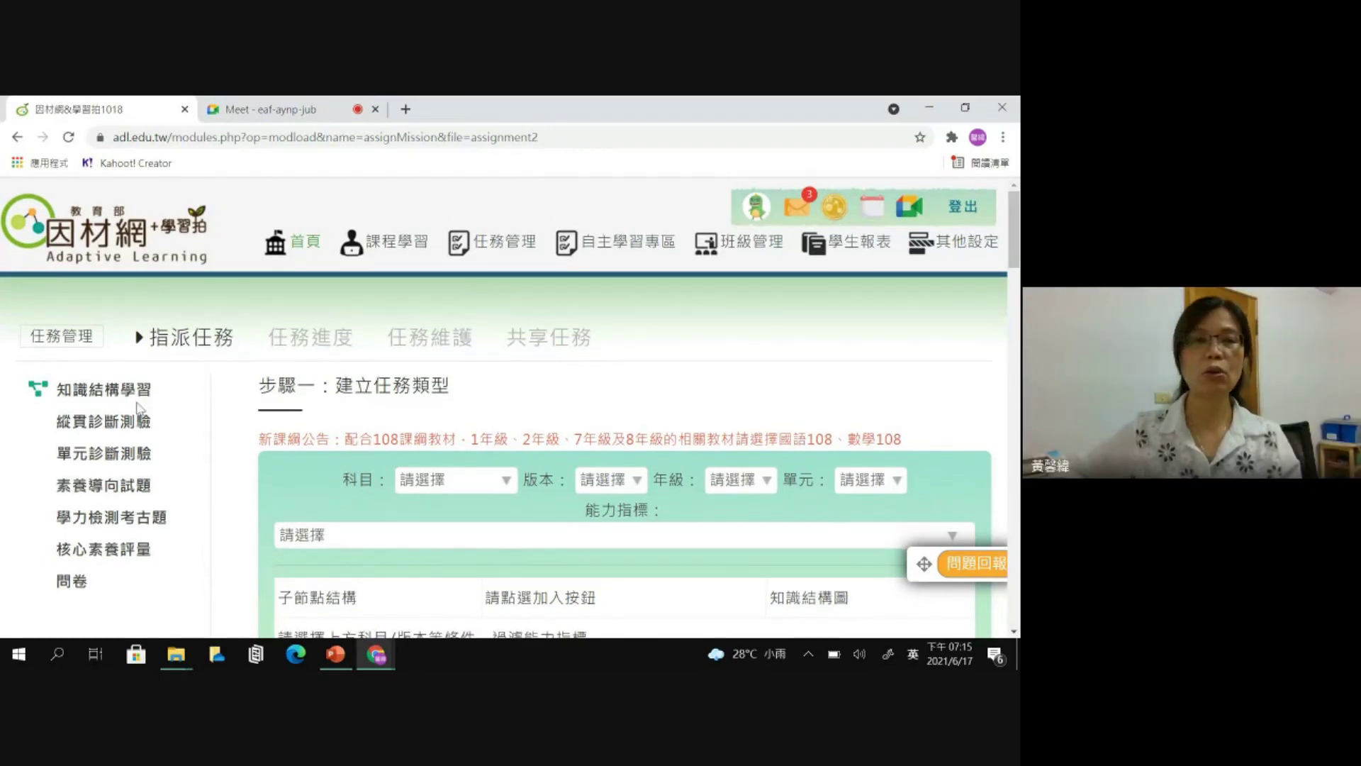
- Choose 單元診斷測驗 as the task type in the left sidebar
scroll(139, 409, "down", 1)
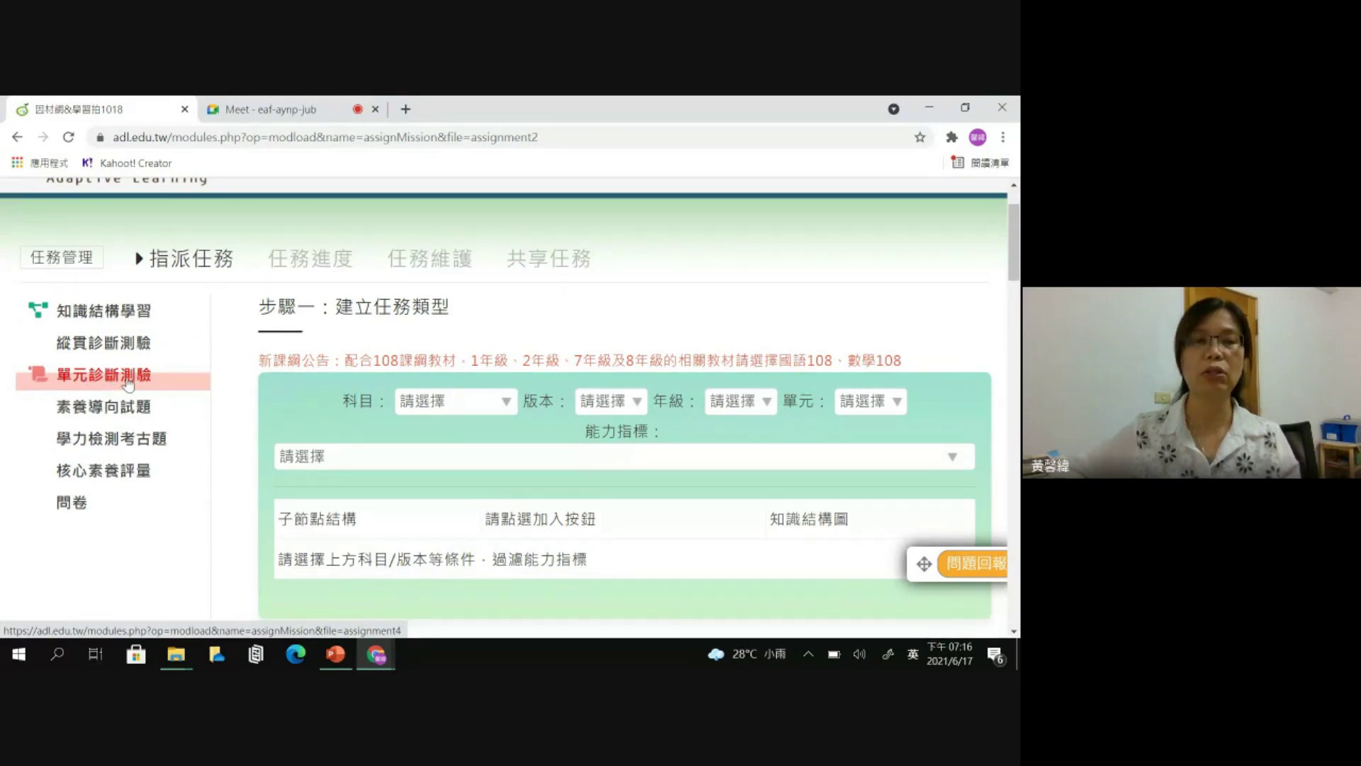
left_click(128, 382)
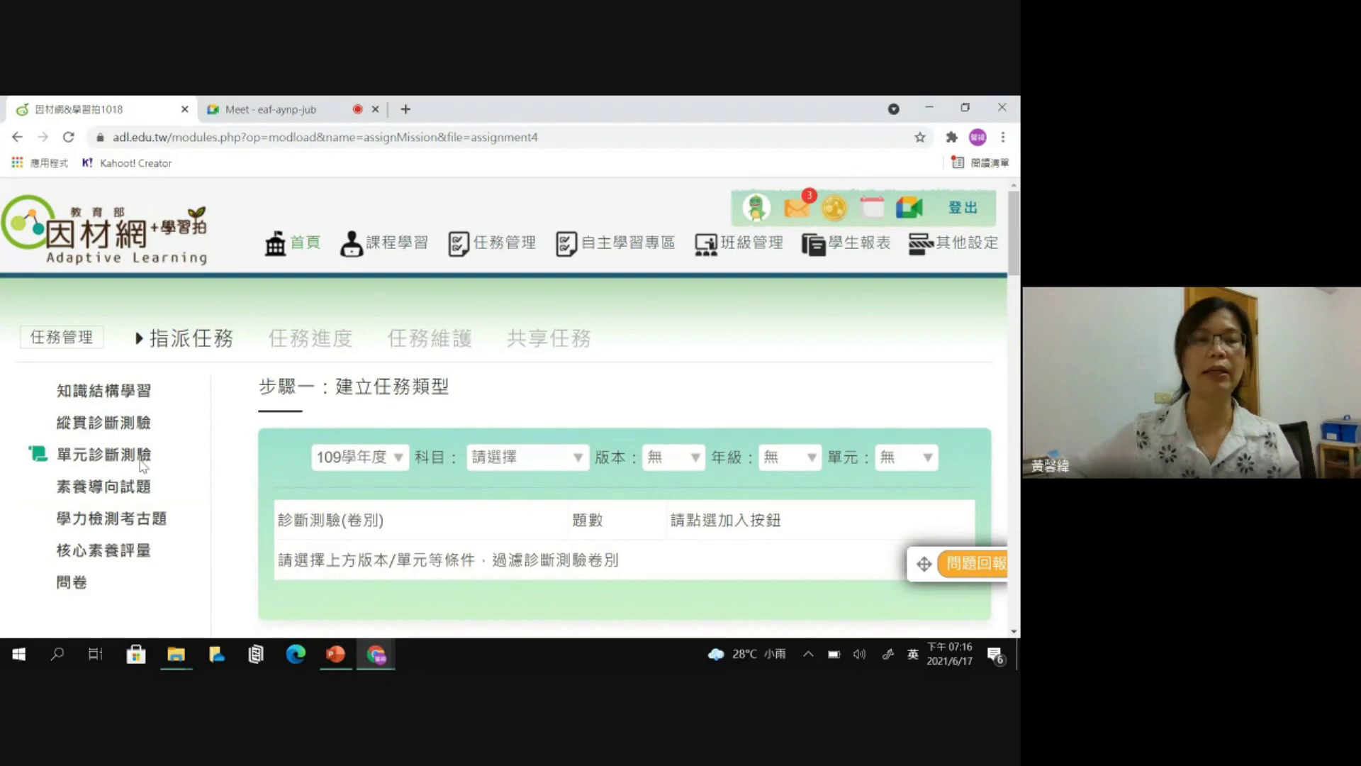
scroll(165, 446, "down", 1)
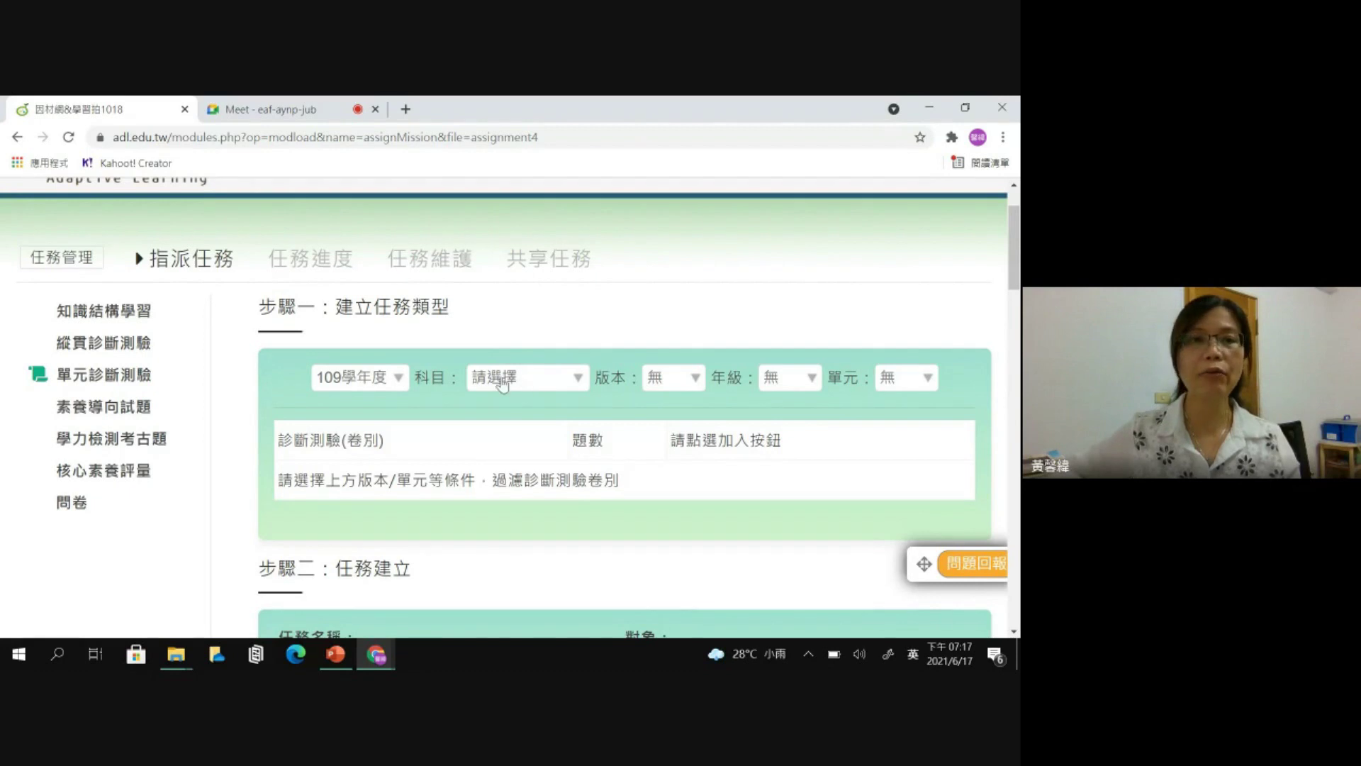
- Set the subject filter to 數學 and the textbook version to 翰林
left_click(578, 382)
scroll(599, 315, "down", 2)
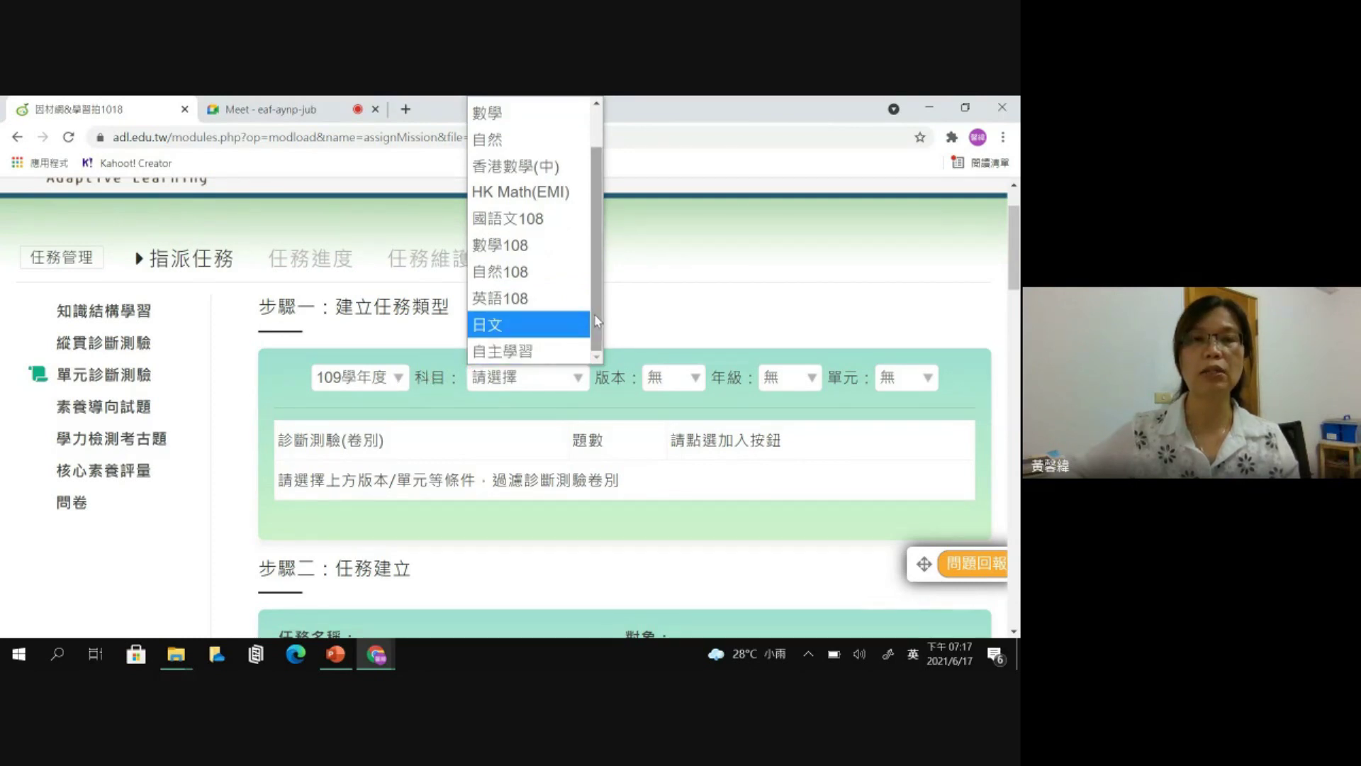
scroll(534, 110, "up", 2)
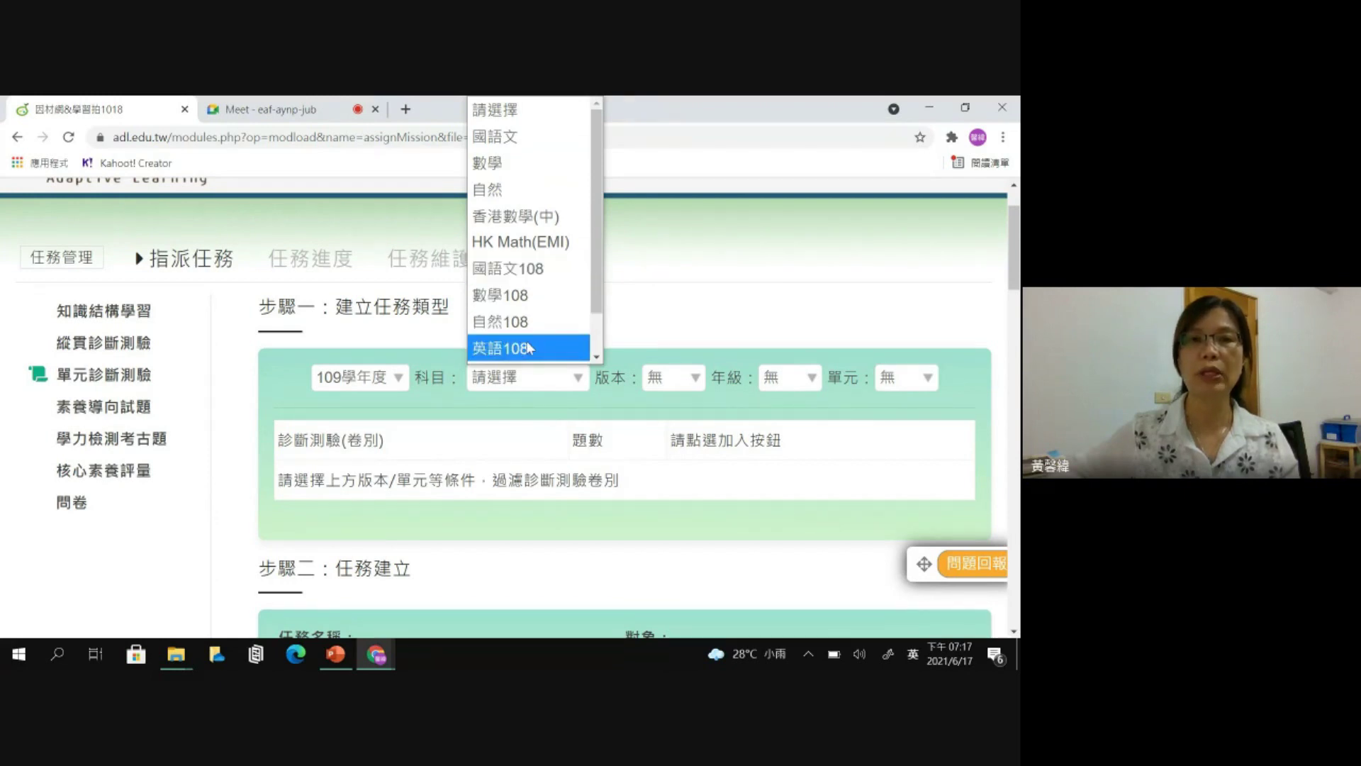
left_click(491, 164)
left_click(661, 376)
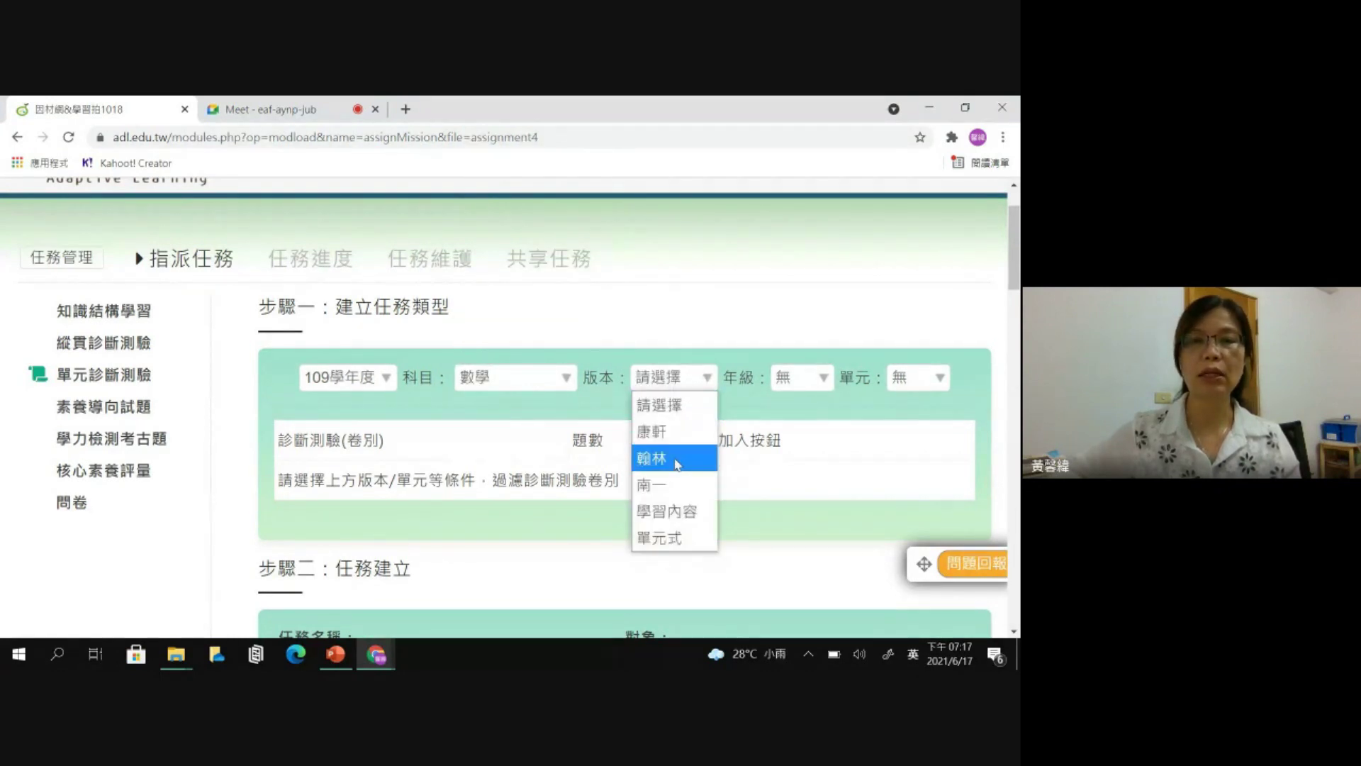
left_click(678, 465)
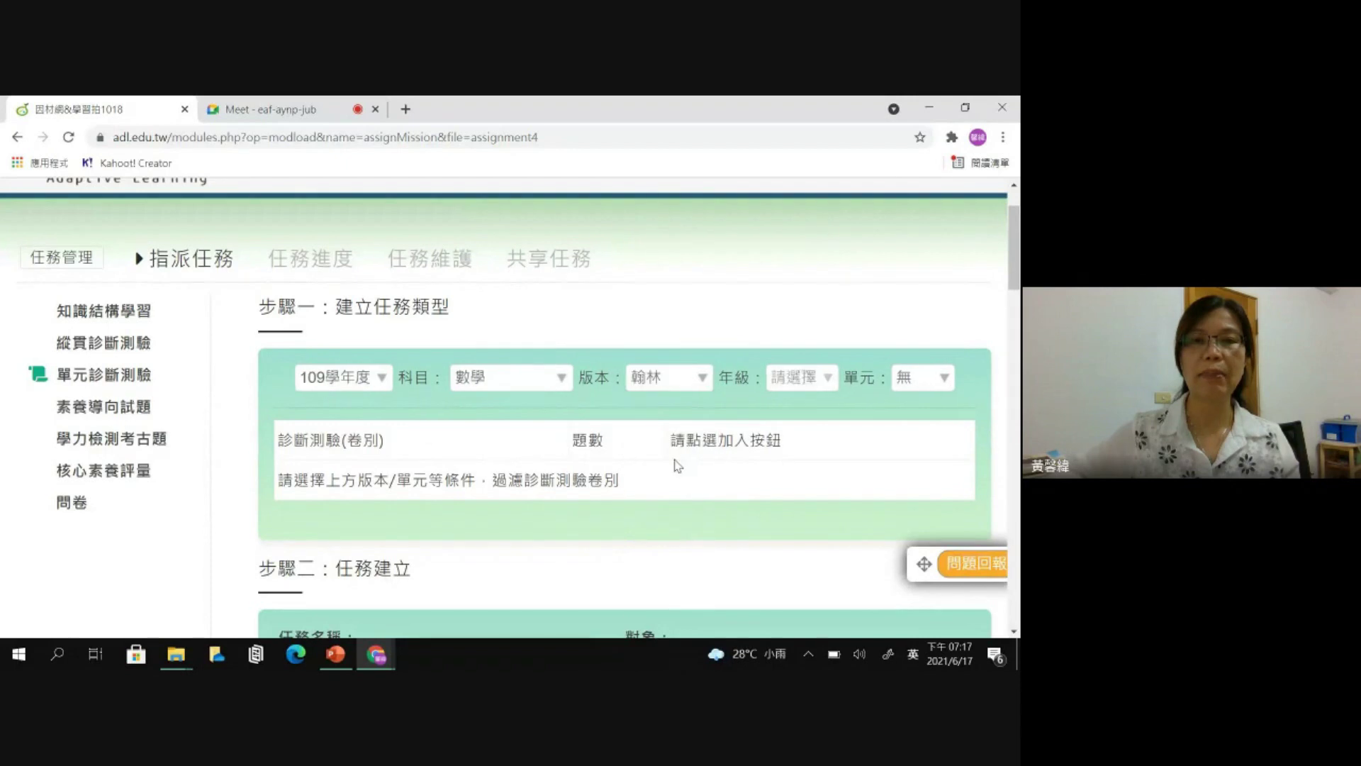
- Set the grade to 5年級 and the unit to (下)第10單元-立體形體
left_click(830, 381)
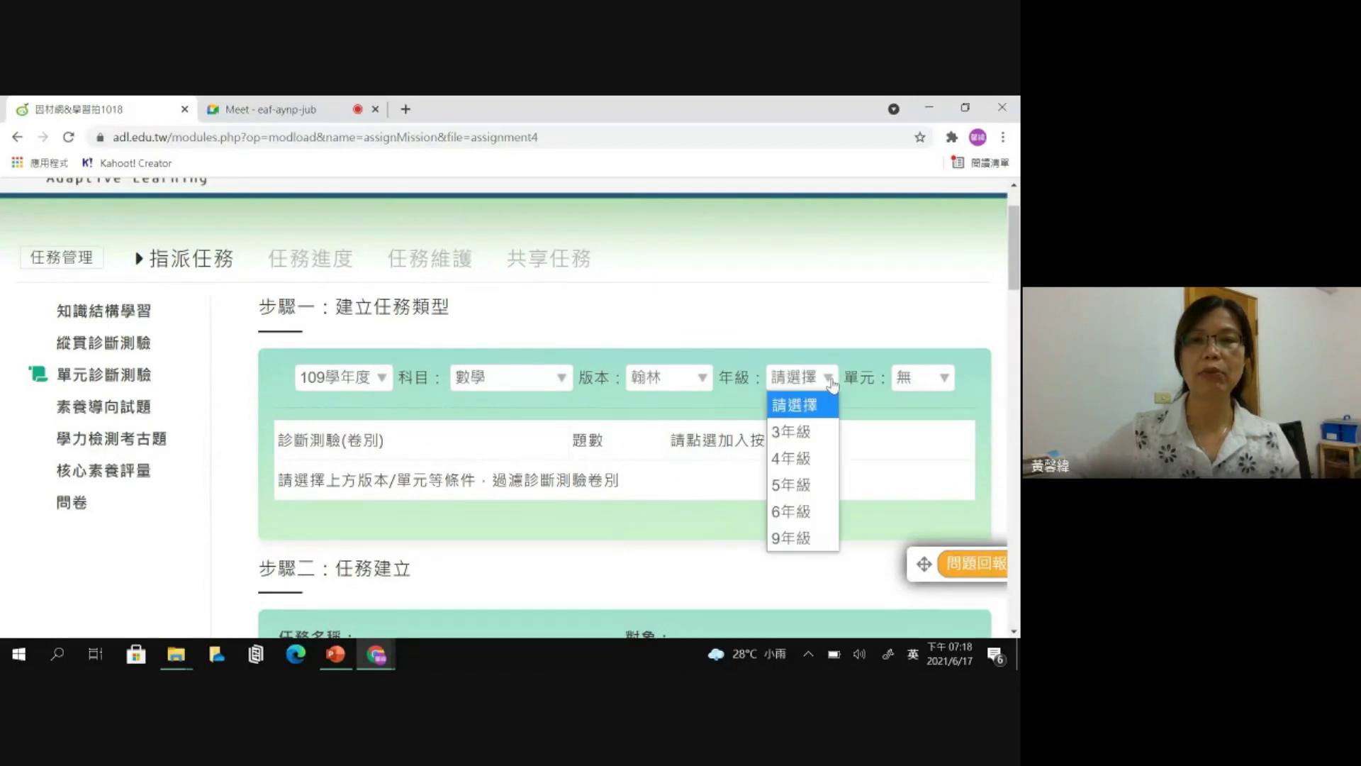
left_click(819, 512)
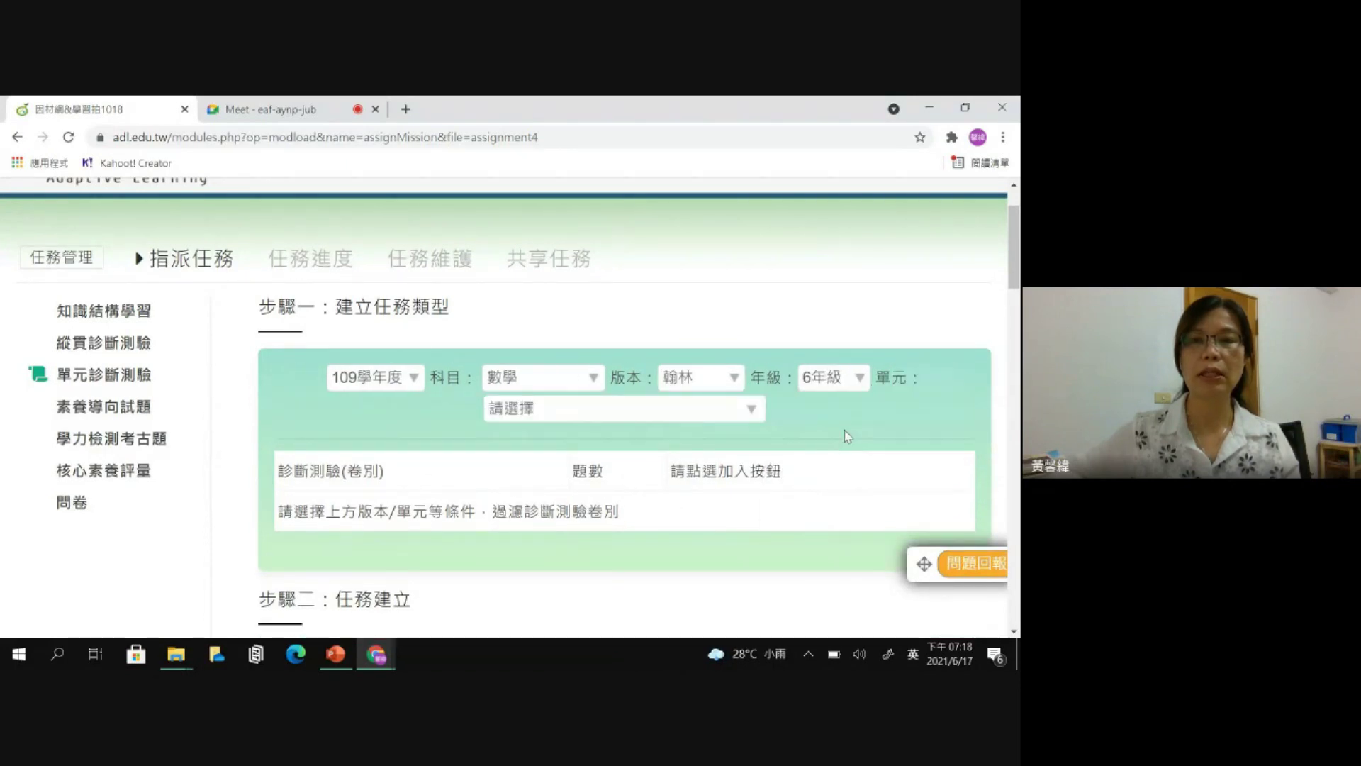
left_click(840, 378)
left_click(826, 484)
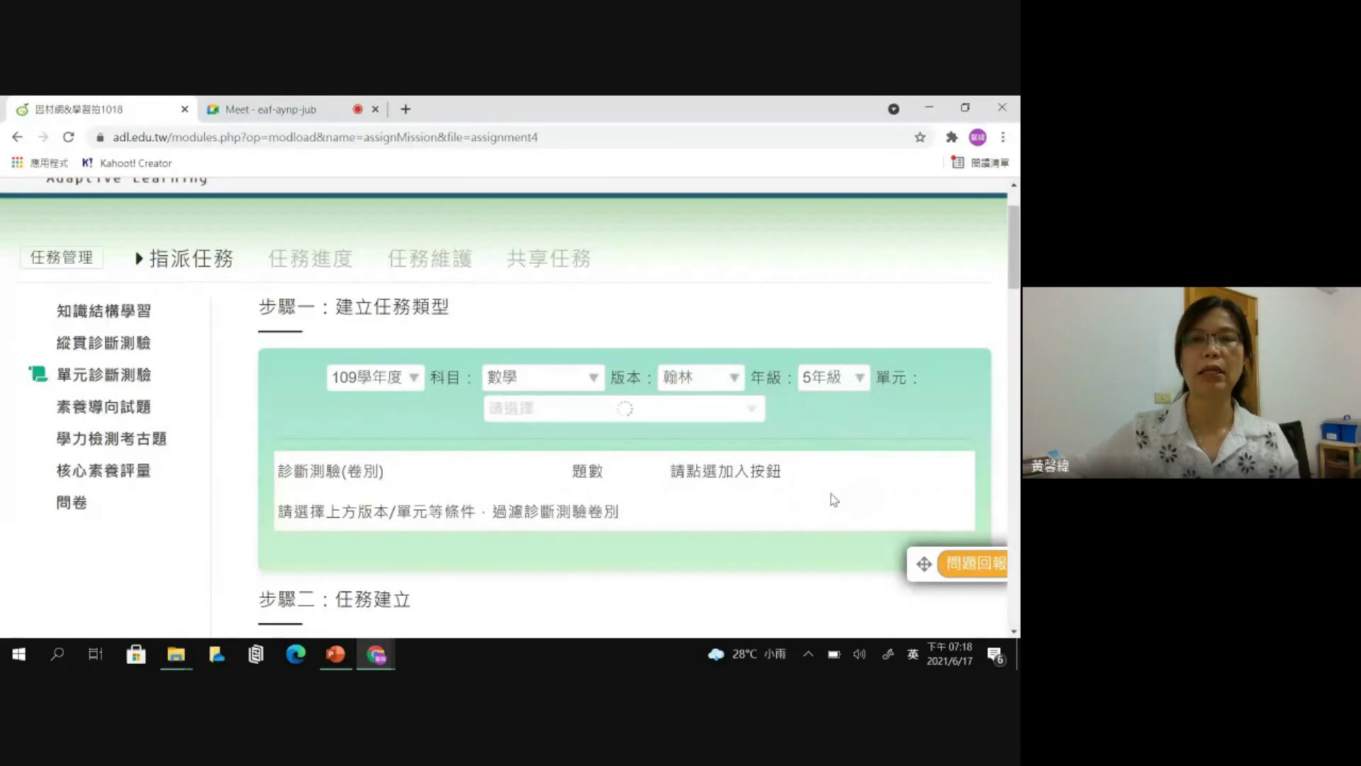
left_click(744, 411)
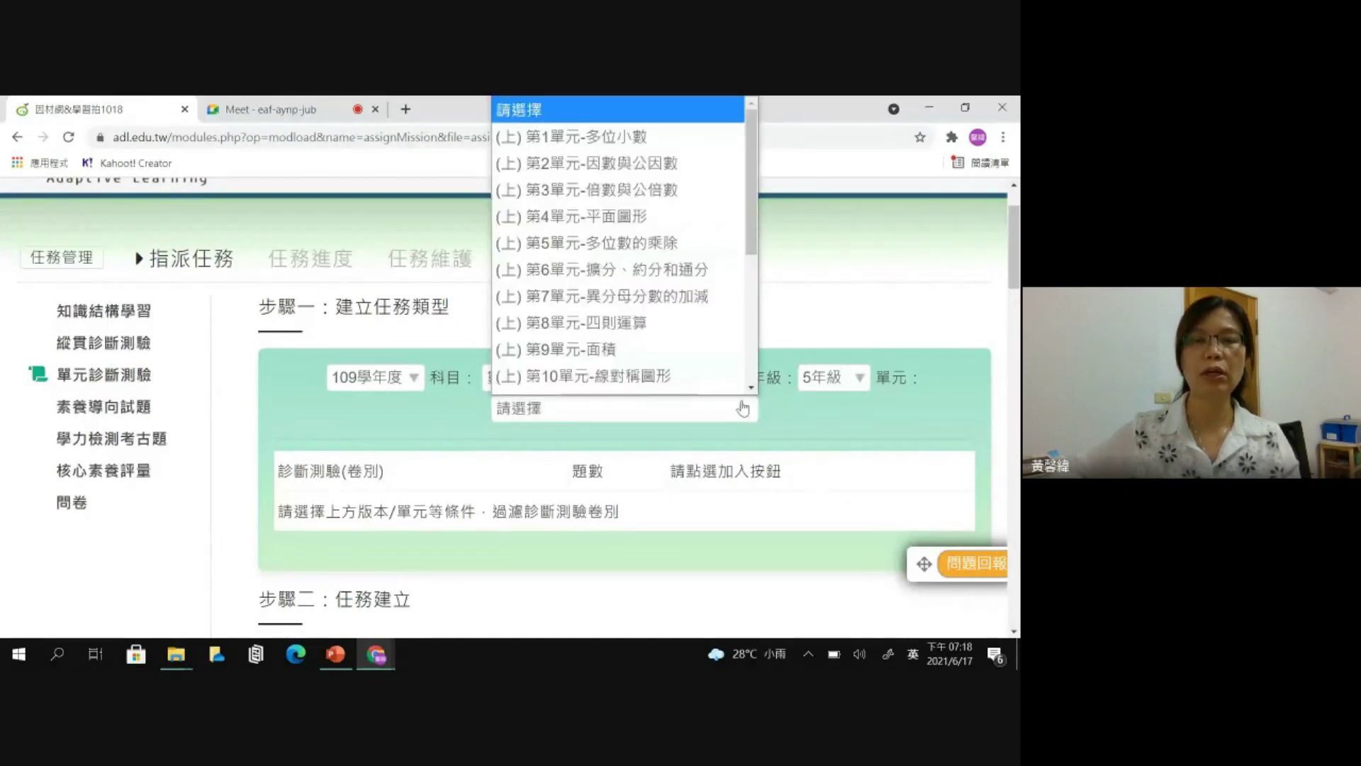
scroll(750, 343, "down", 5)
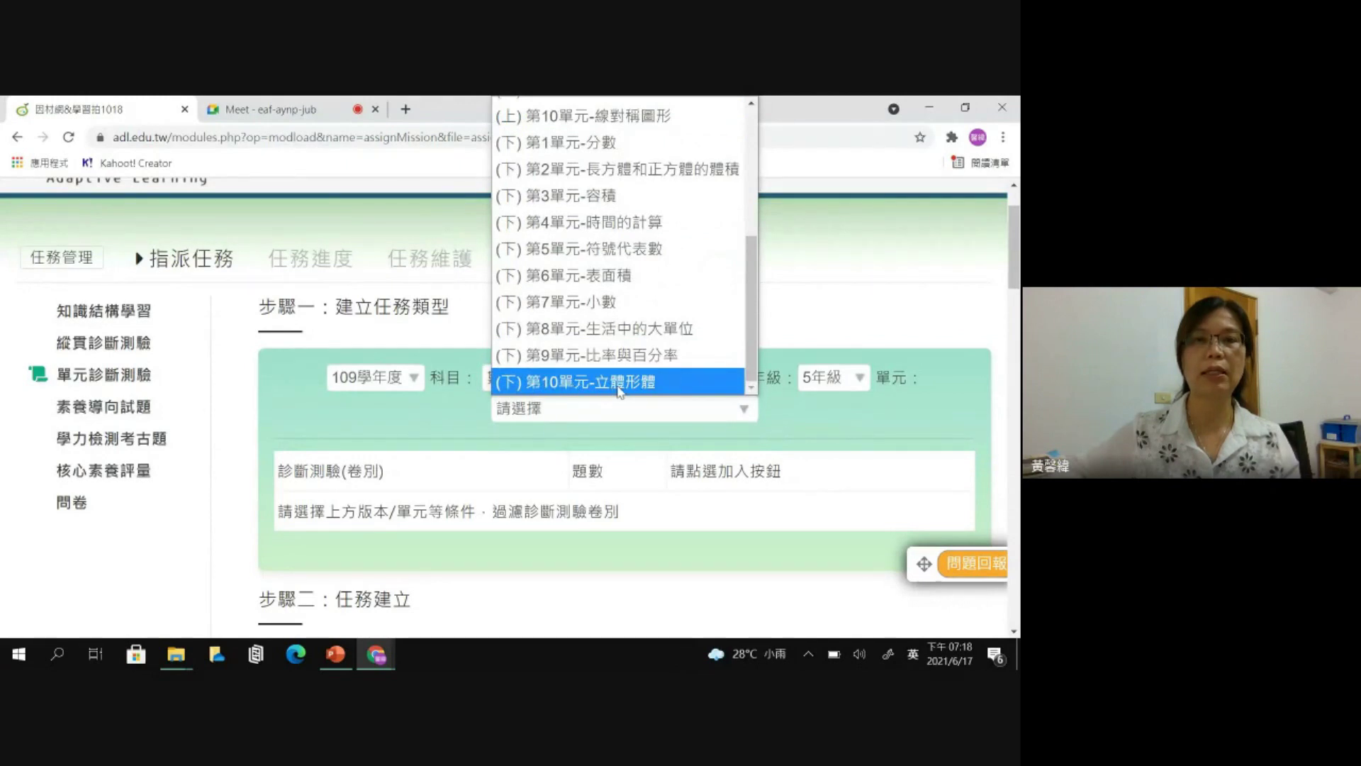
left_click(647, 383)
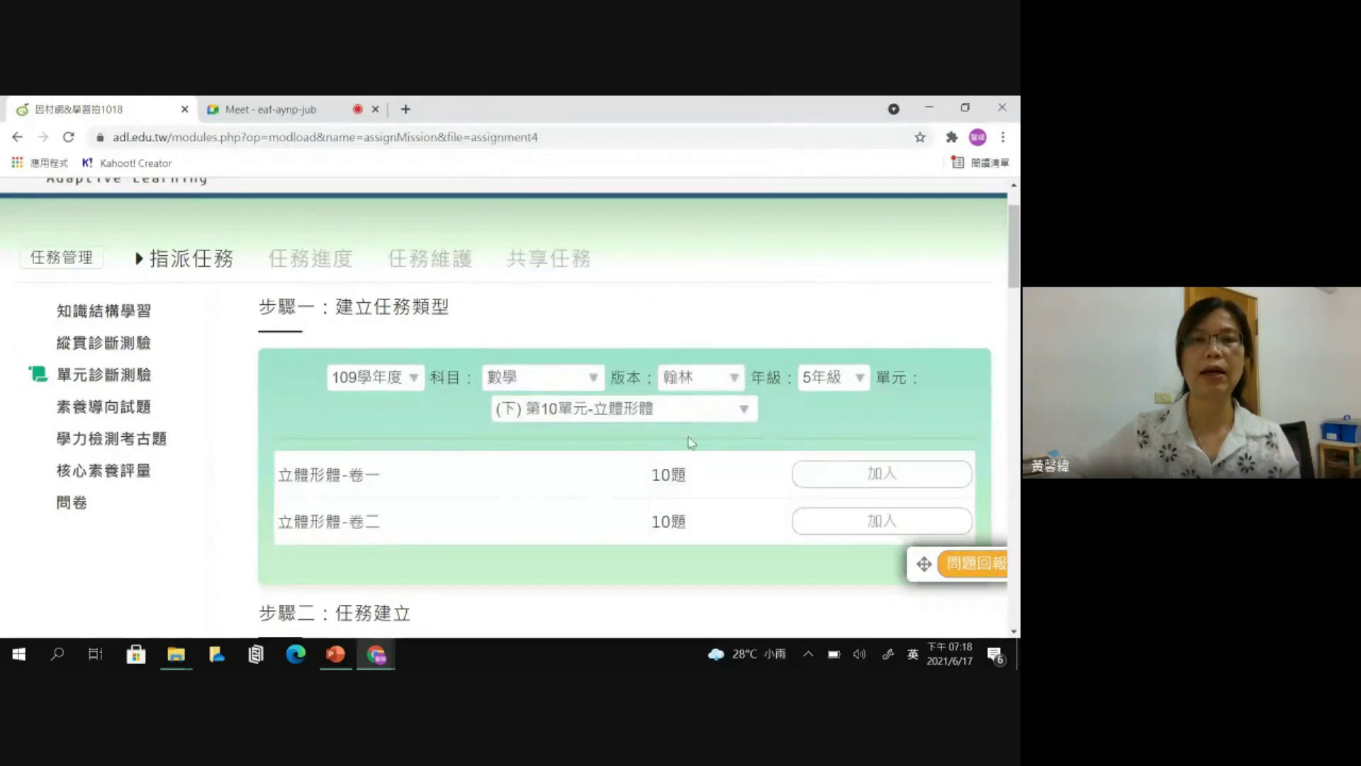
scroll(691, 443, "down", 2)
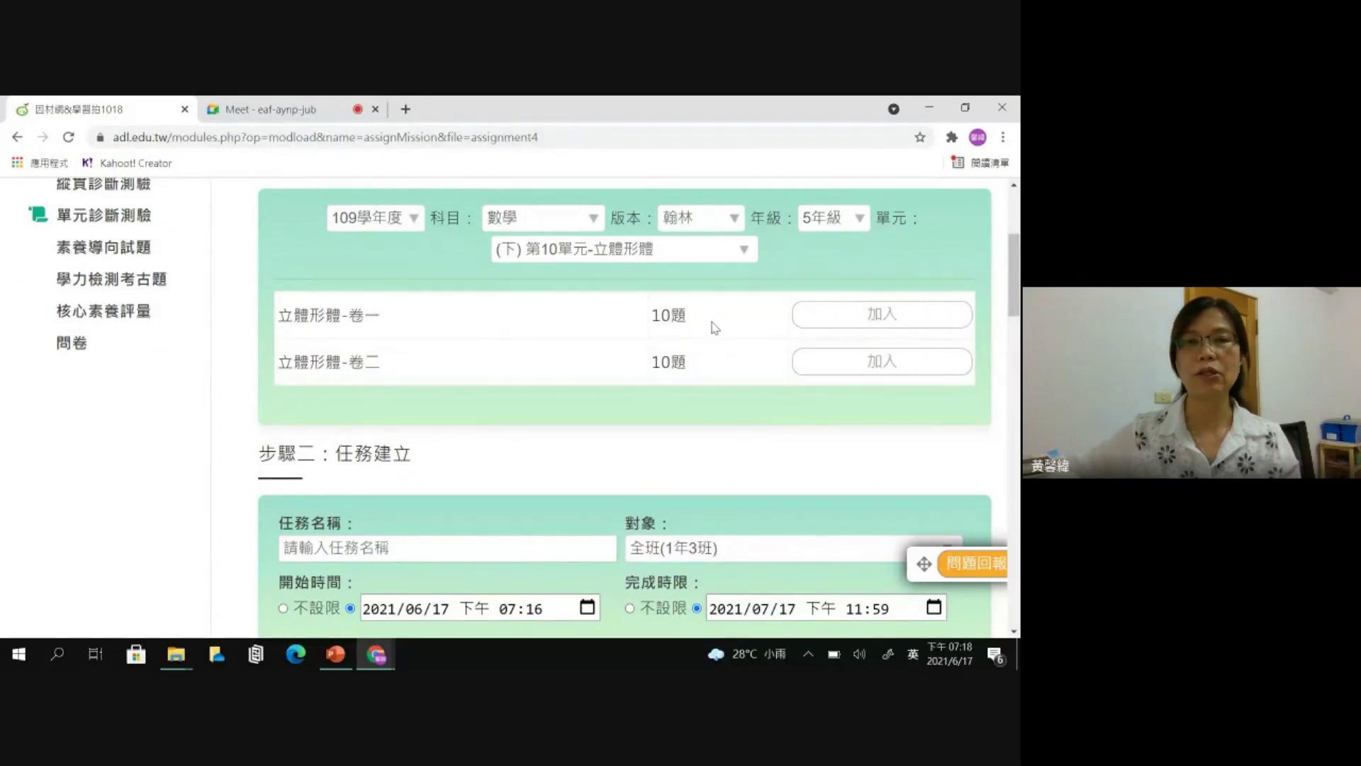
- Add quiz 立體形體-卷一 to the task and return to the top of the page
left_click(870, 327)
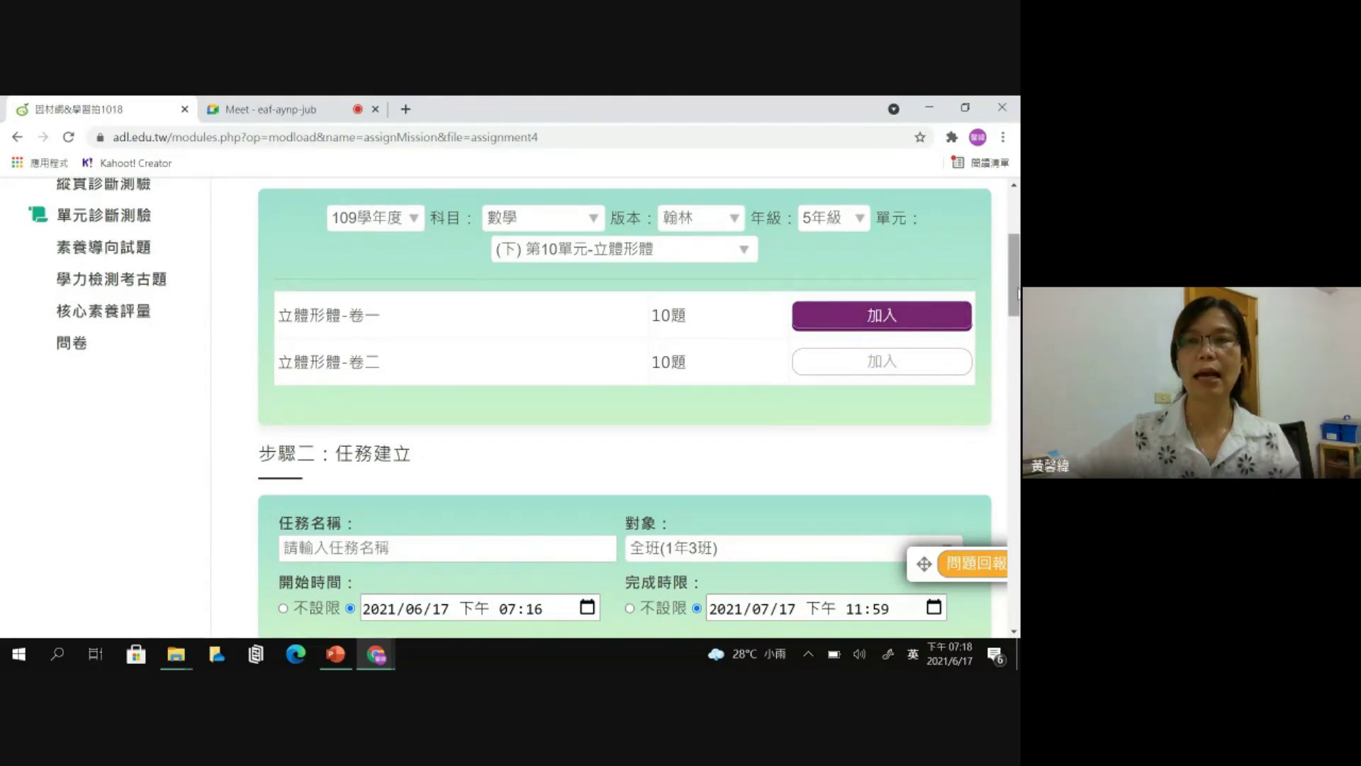
left_click_drag(1015, 292, 1015, 268)
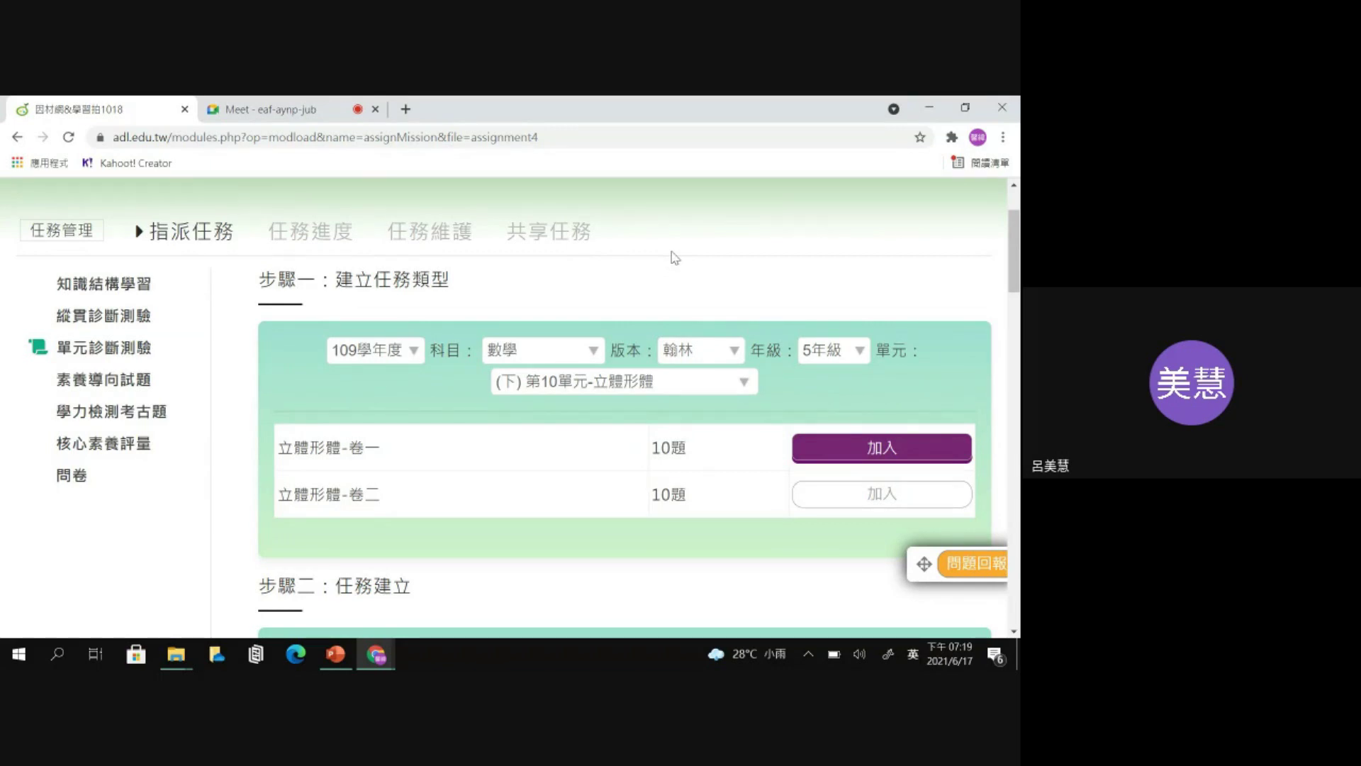
scroll(675, 257, "up", 2)
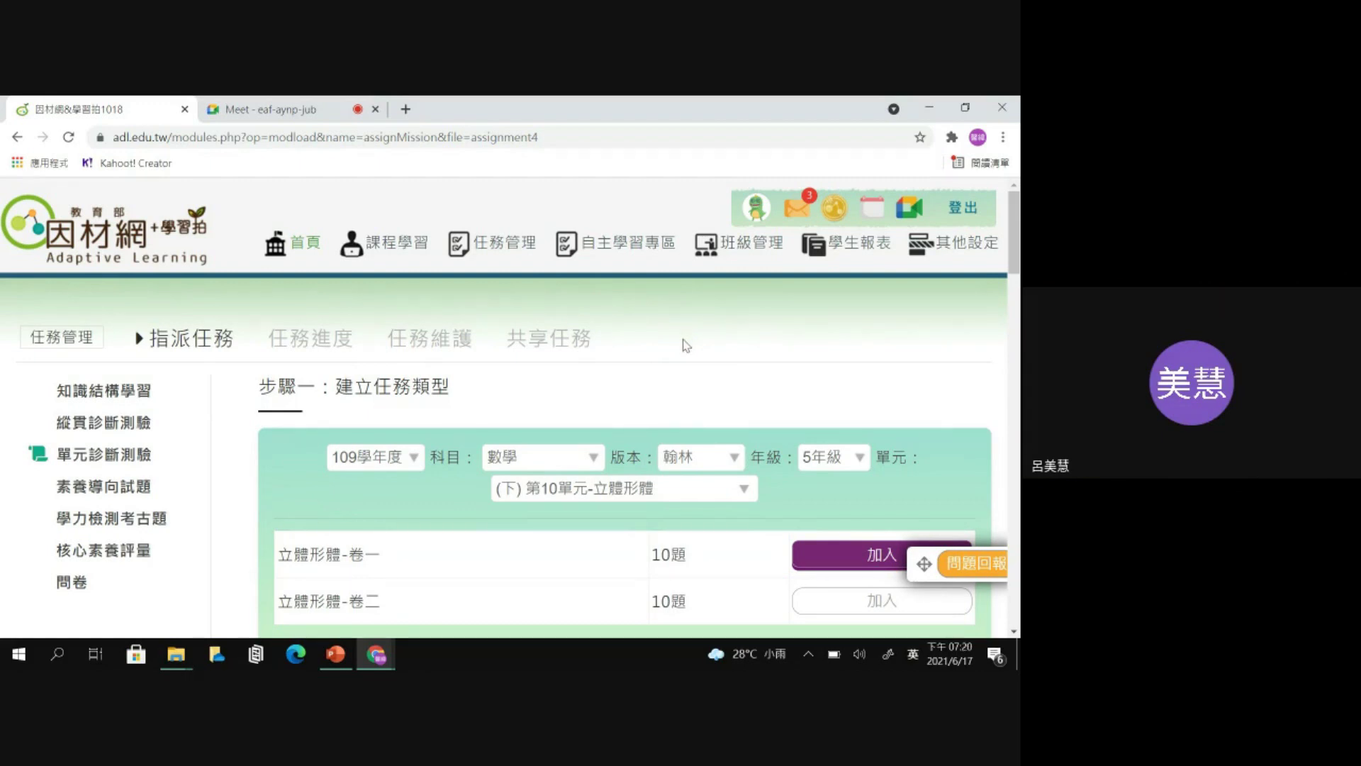
mouse_move(994, 243)
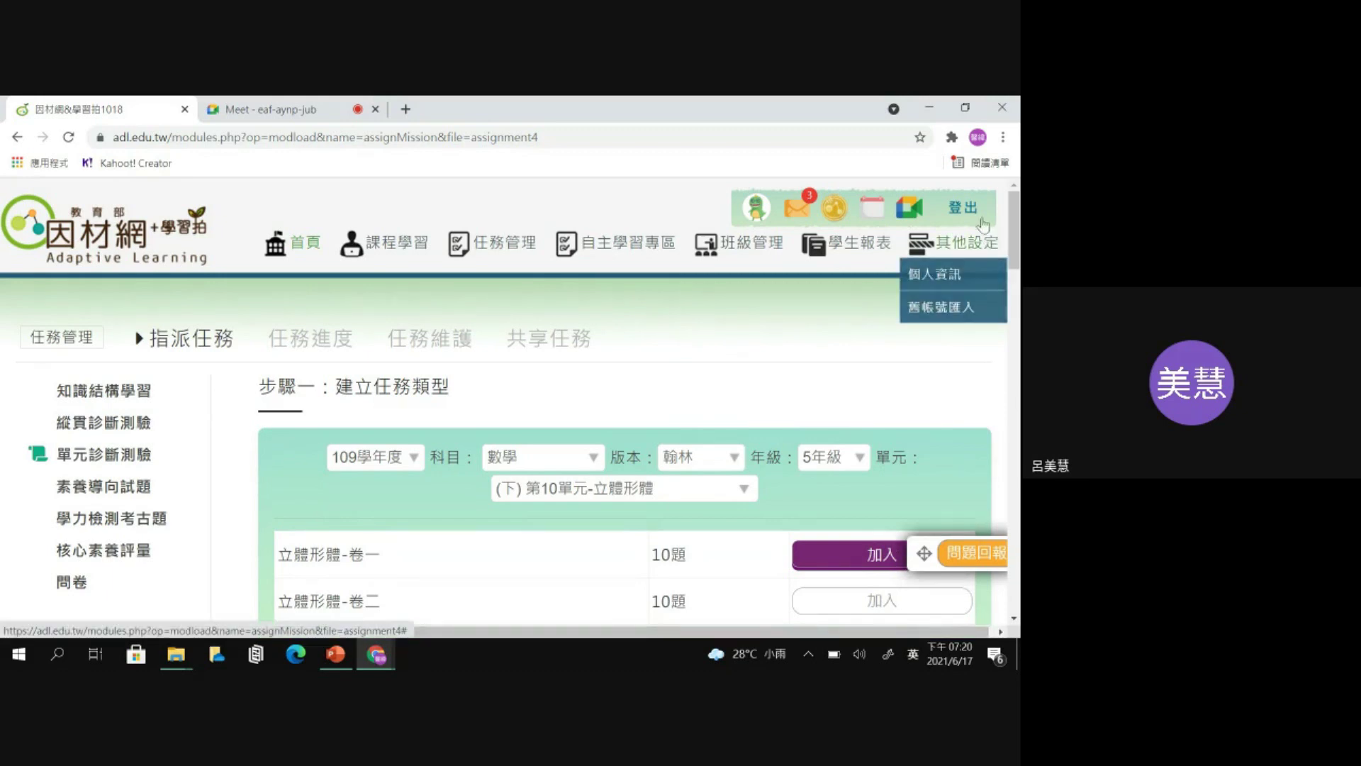
- Open a new Chrome incognito window and Google search for 因材網
left_click(1004, 137)
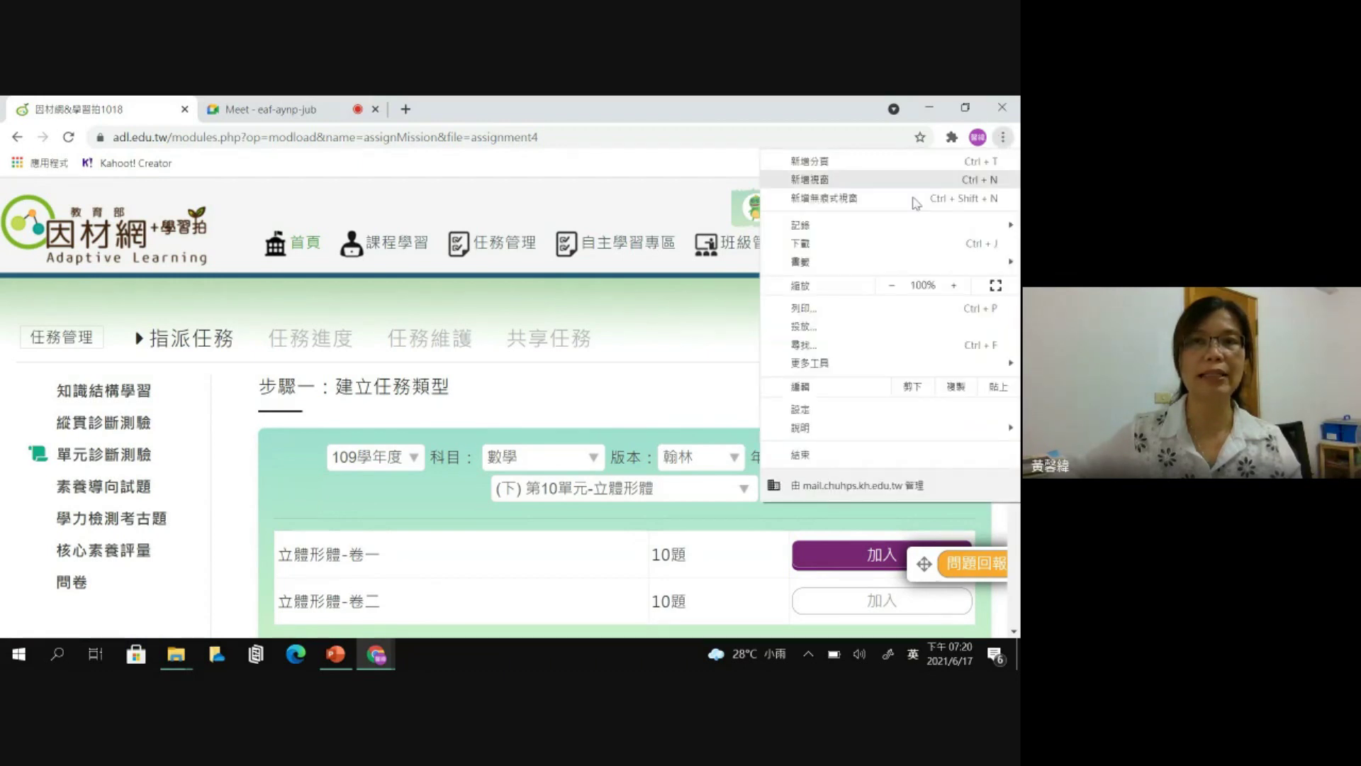
left_click(823, 199)
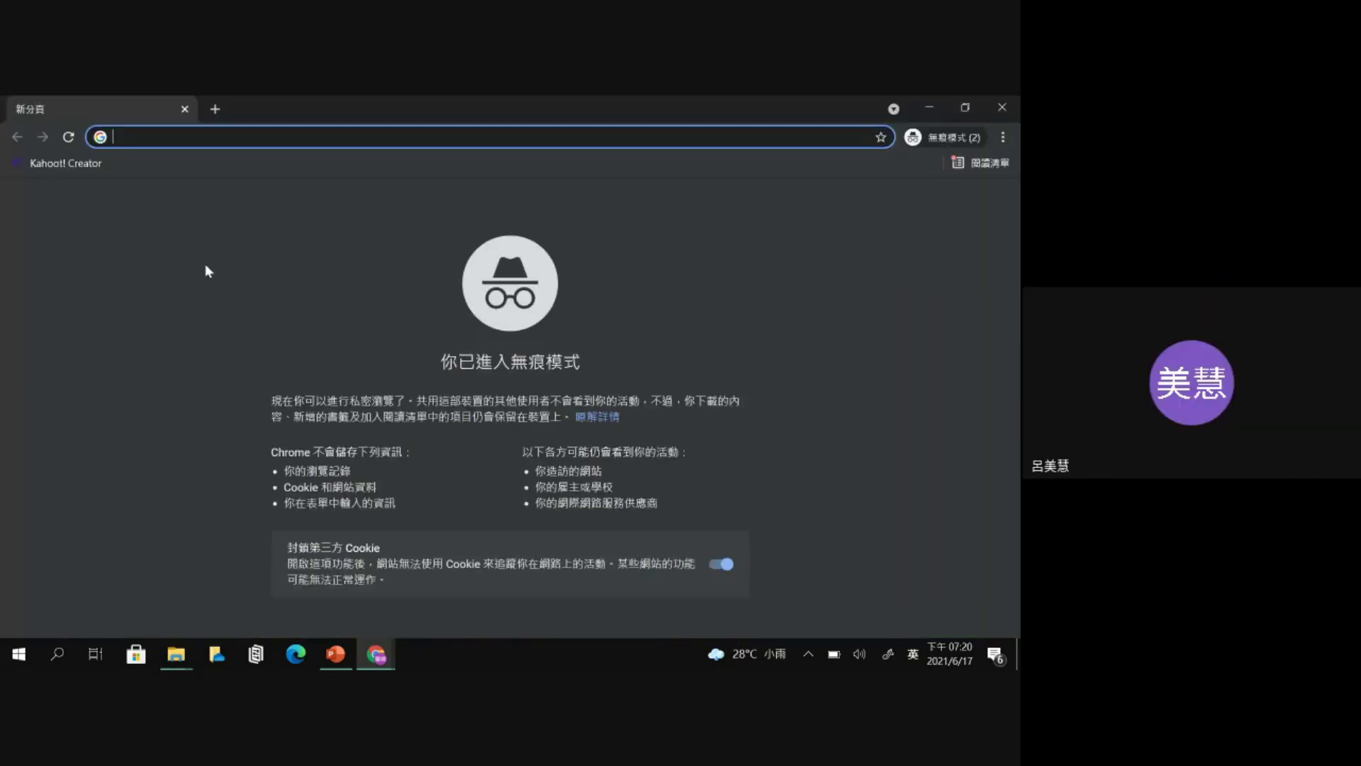
key("shift")
type("因才")
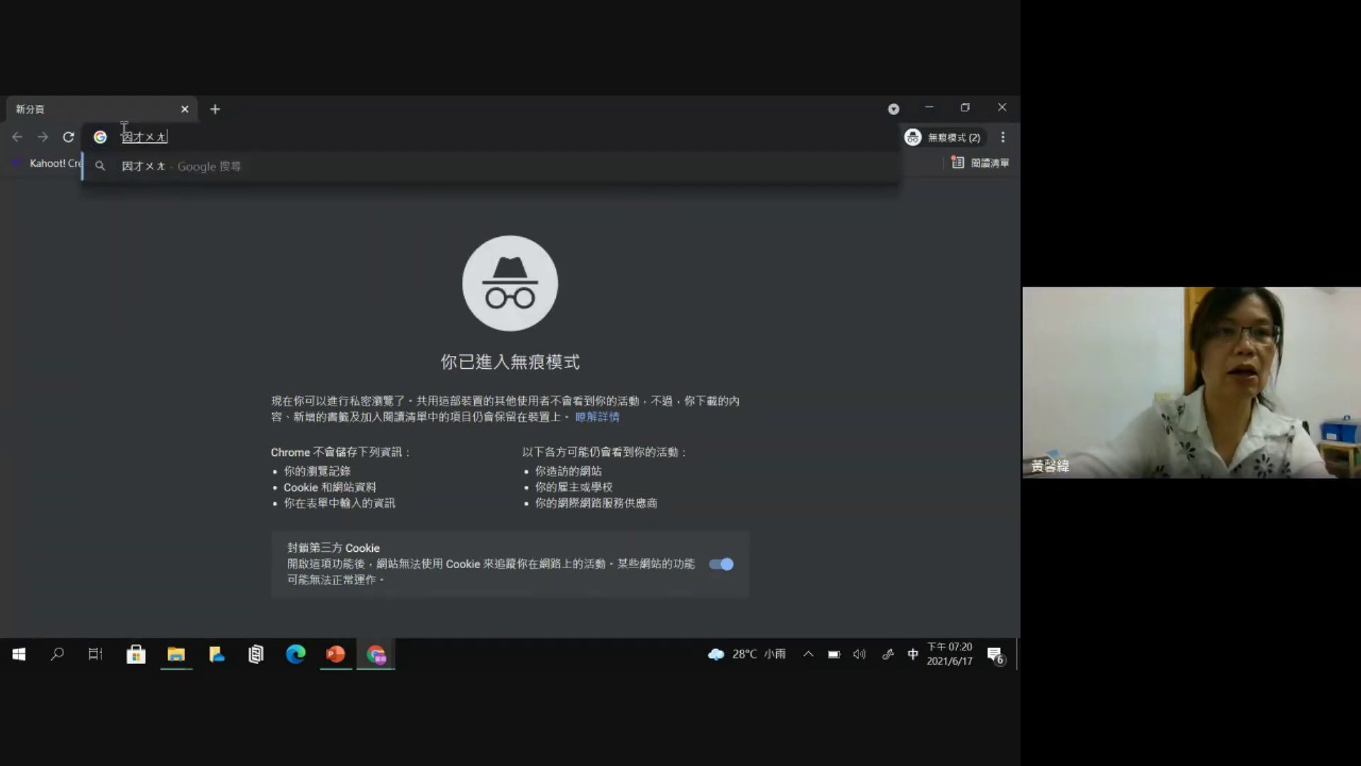
type("往")
key("Down")
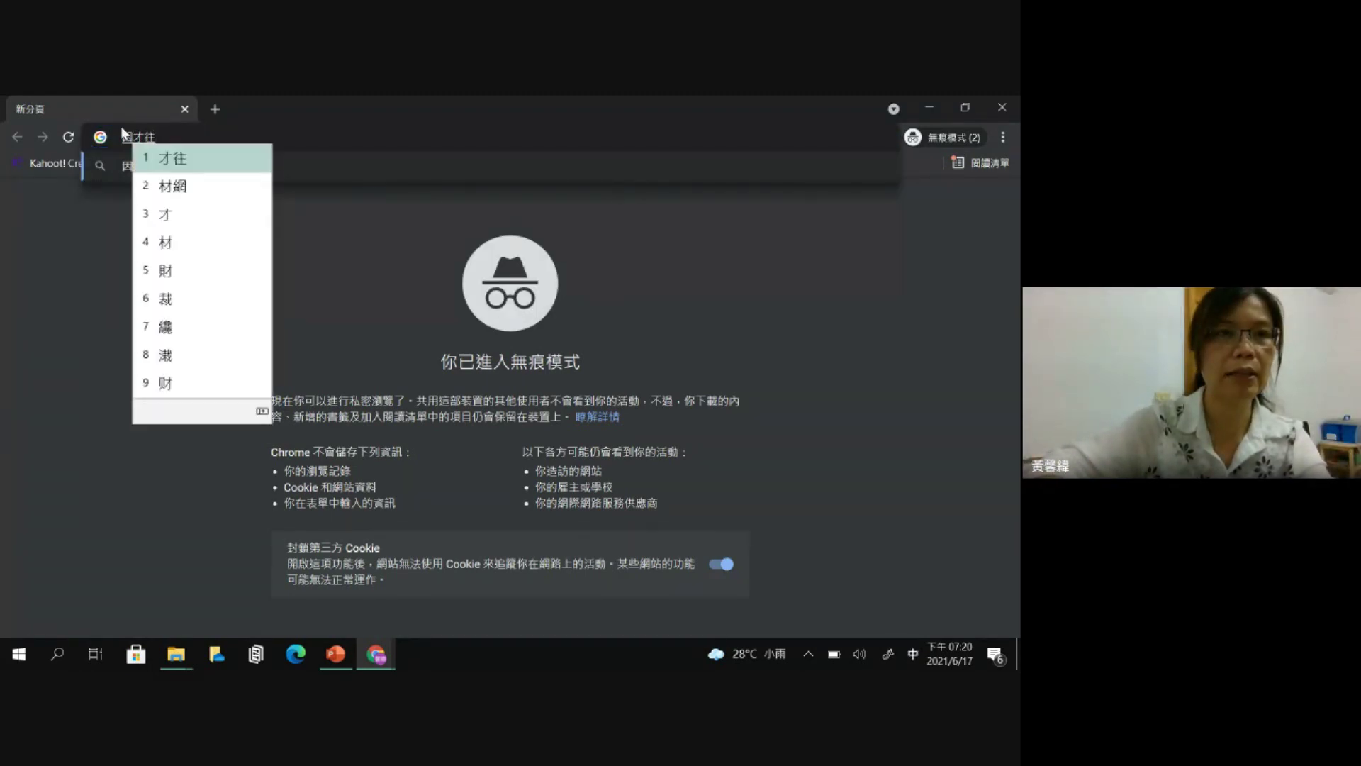
key("2")
key("Return")
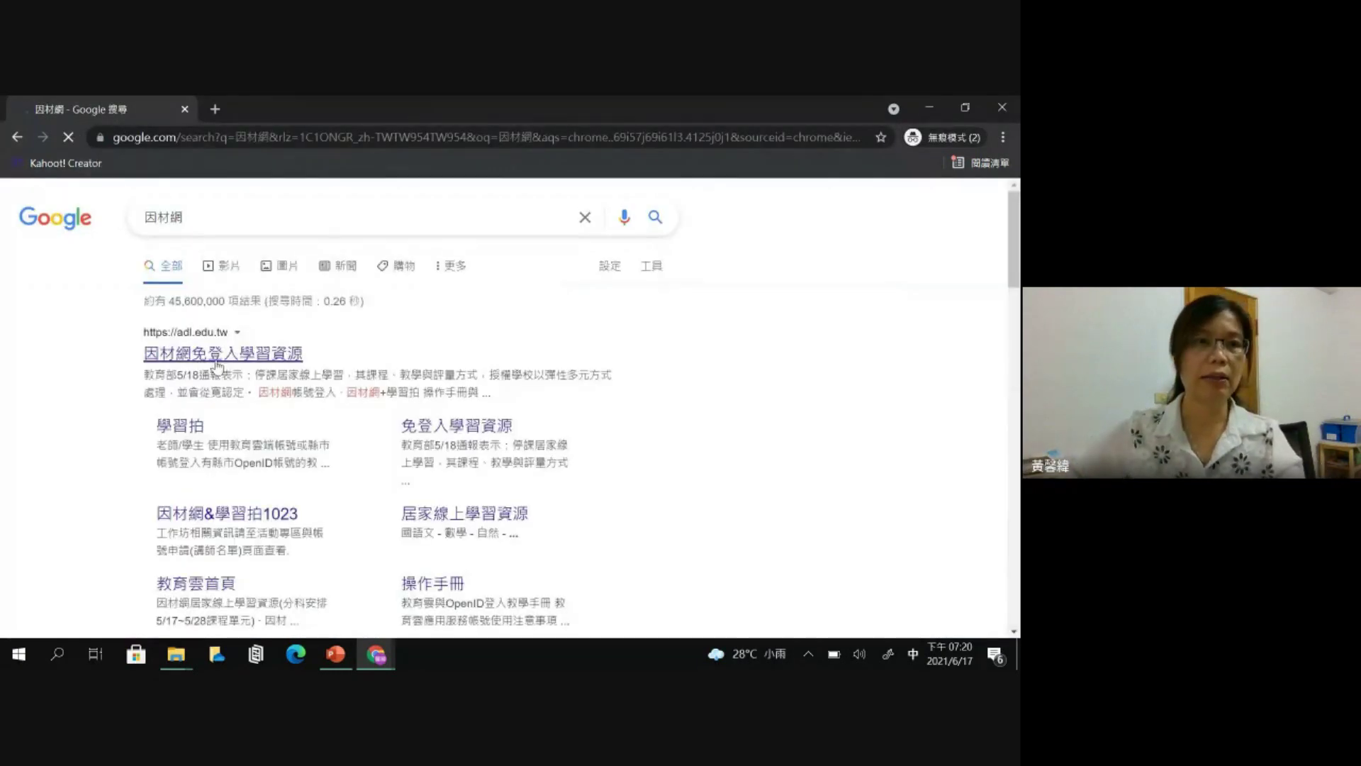
- Open the 因材網免登入學習資源 result and go to its 因材網帳號登入 page
left_click(222, 356)
scroll(225, 361, "down", 2)
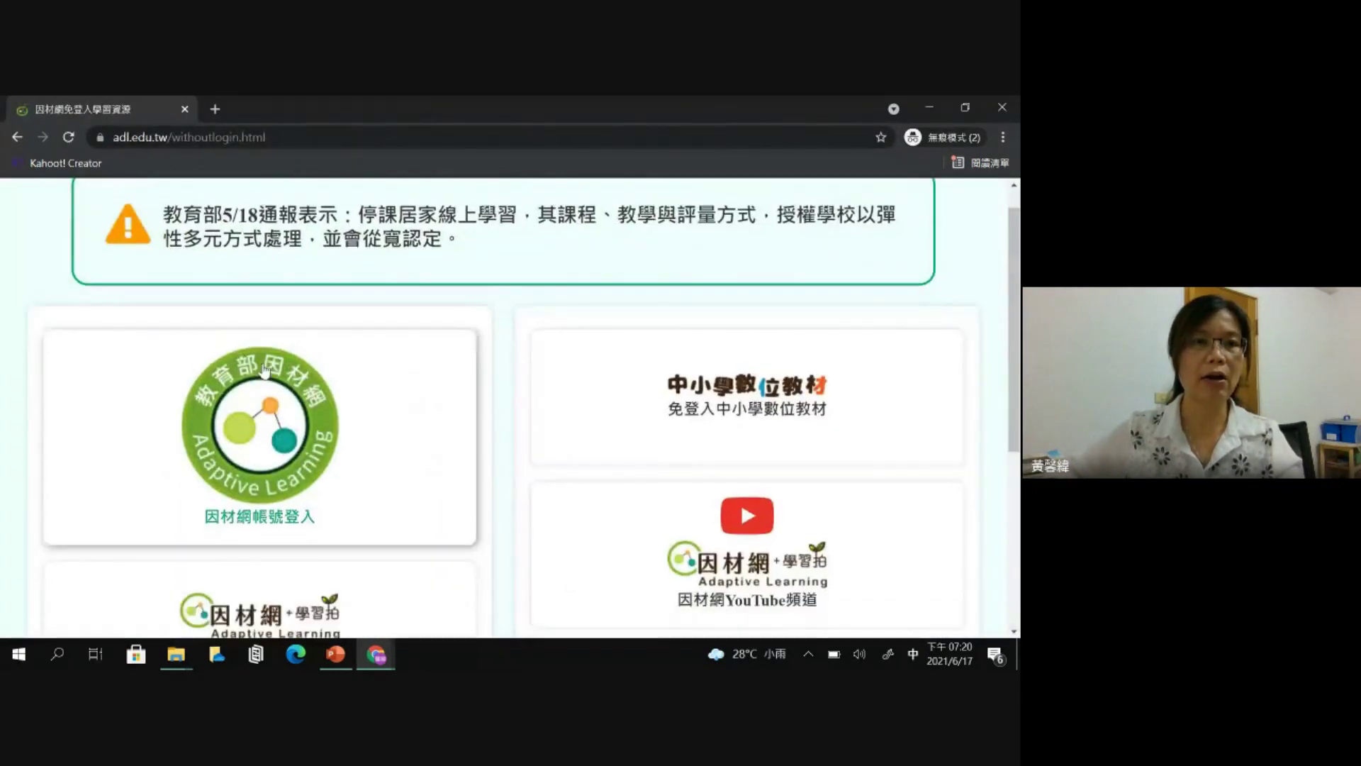
left_click(279, 414)
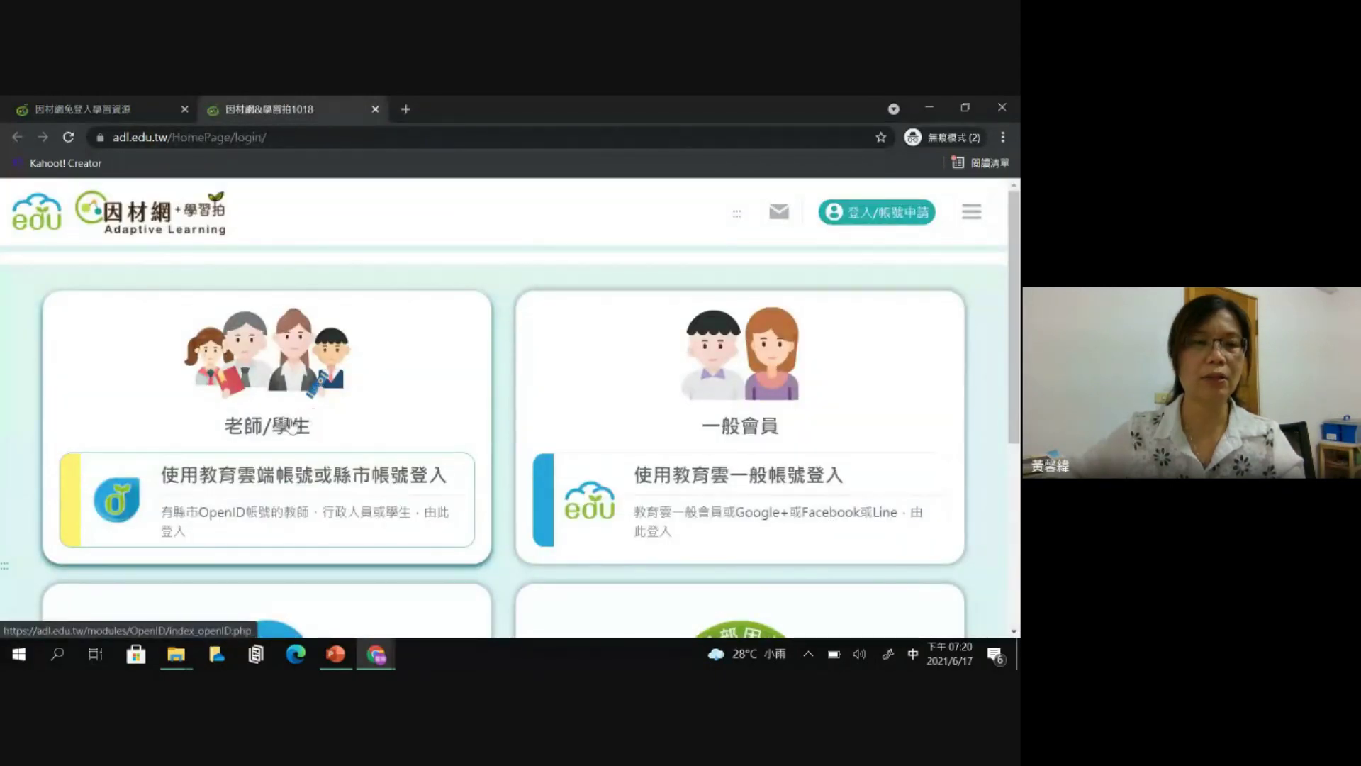
- Choose the teacher/student education-cloud sign-in option
left_click(291, 426)
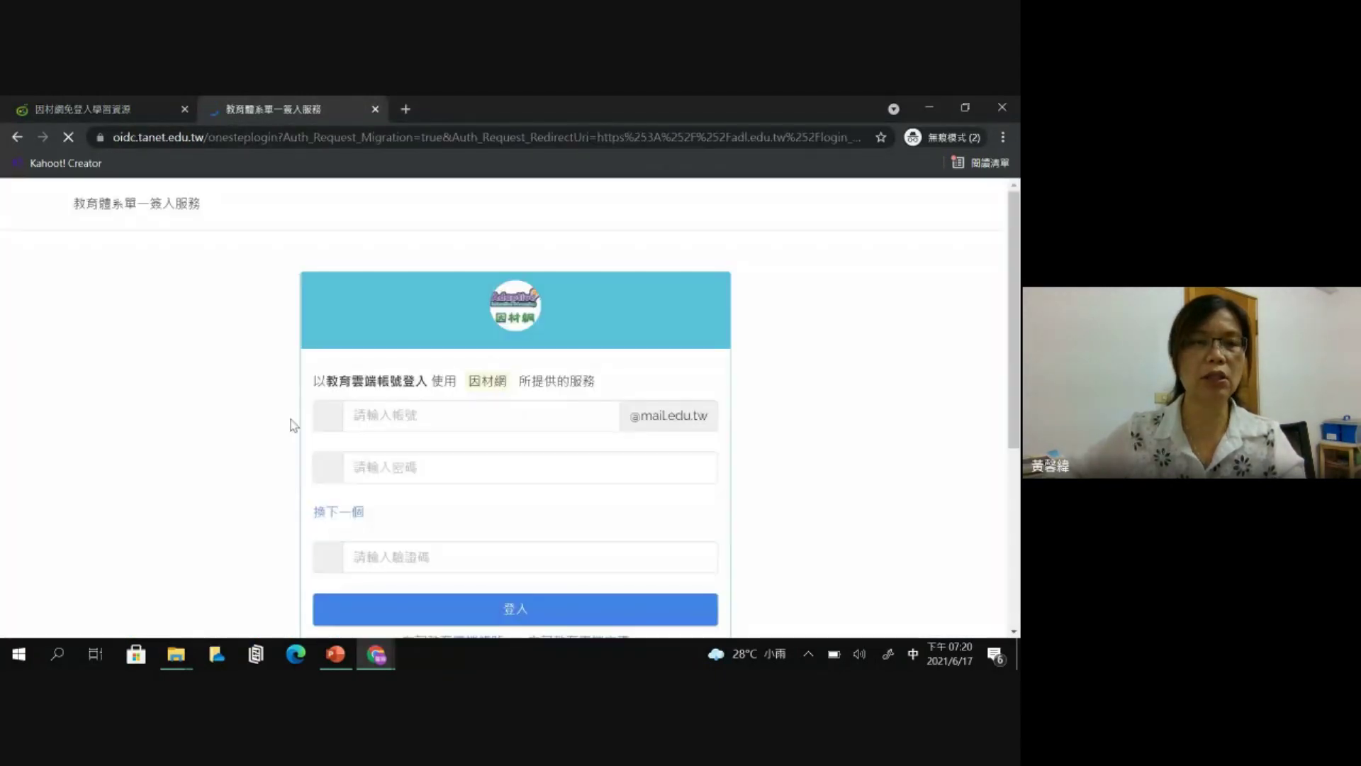
scroll(408, 390, "down", 1)
double_click(330, 302)
scroll(467, 348, "down", 2)
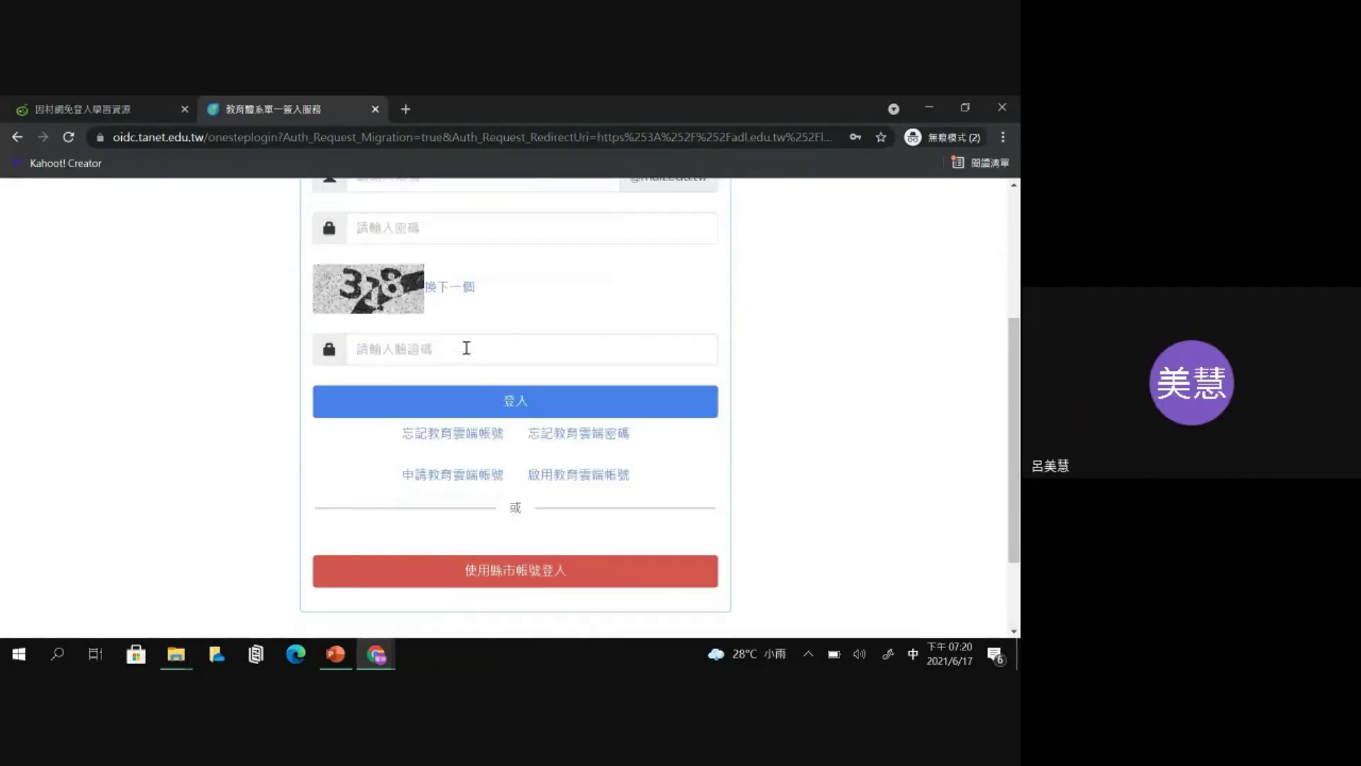
scroll(475, 426, "down", 1)
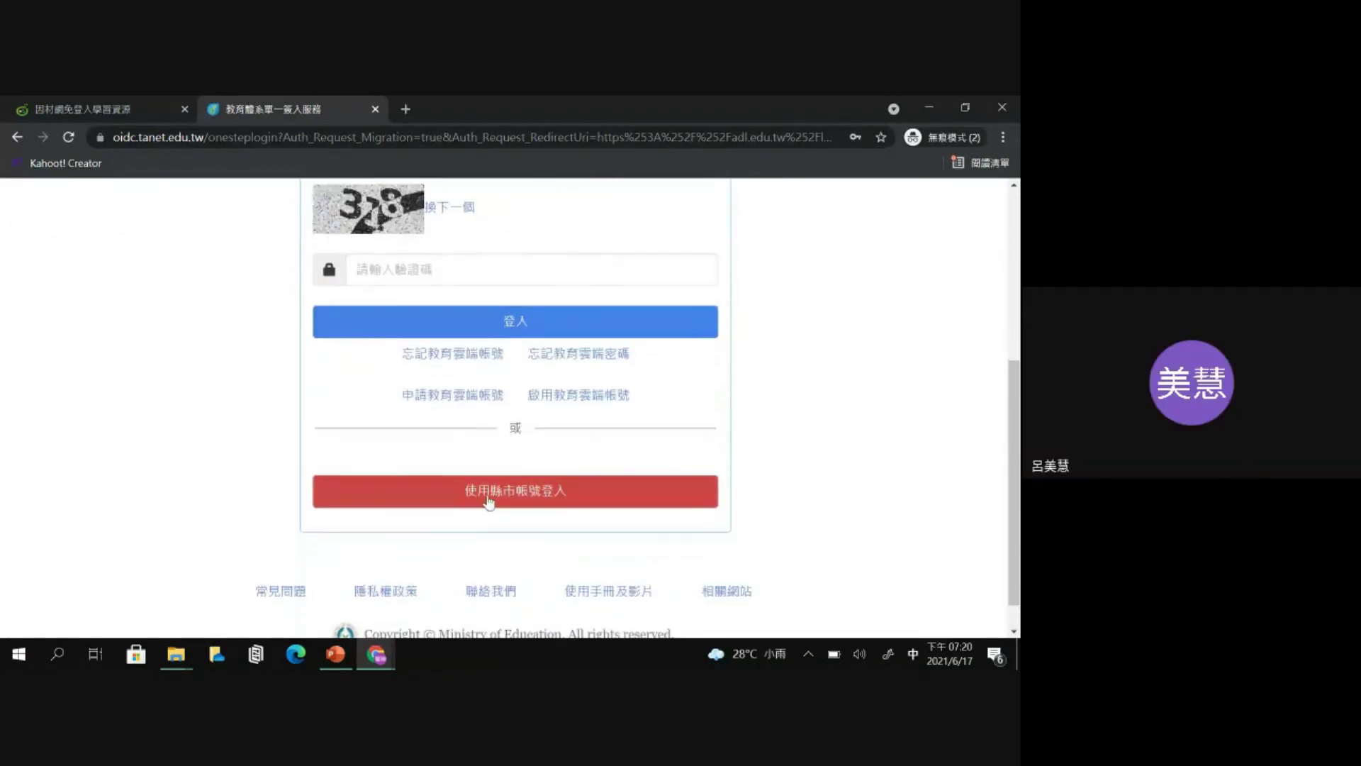
- View the county/city account login options, close them, and return to the 因材網 assignment window
left_click(526, 496)
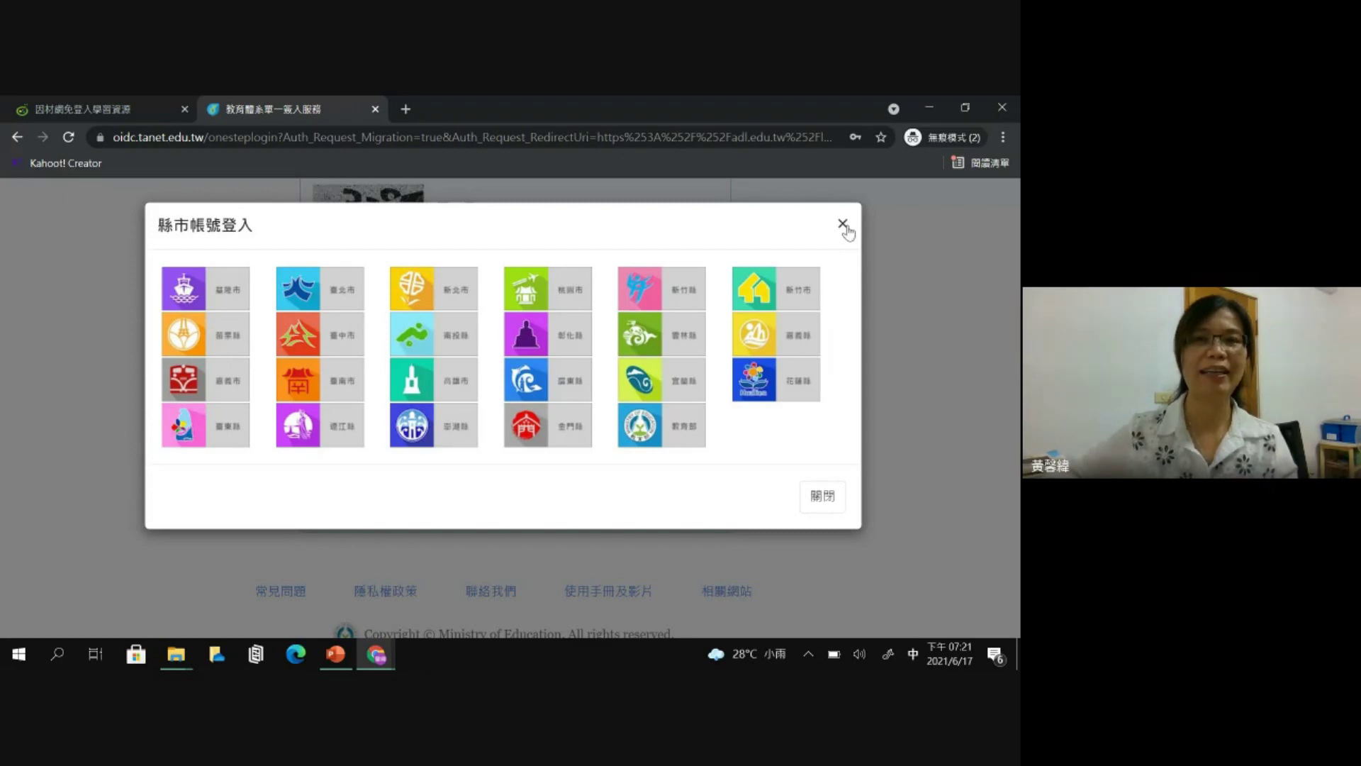
left_click(844, 226)
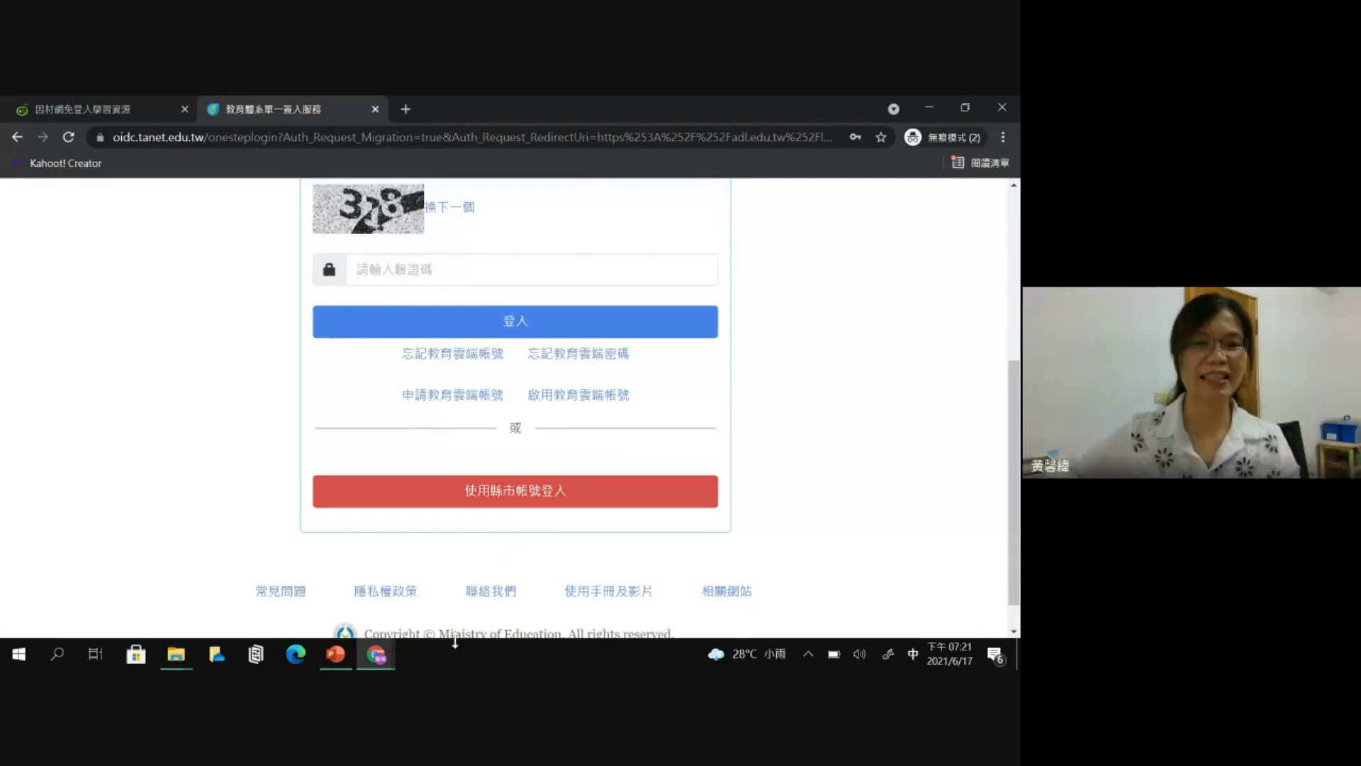
left_click(377, 656)
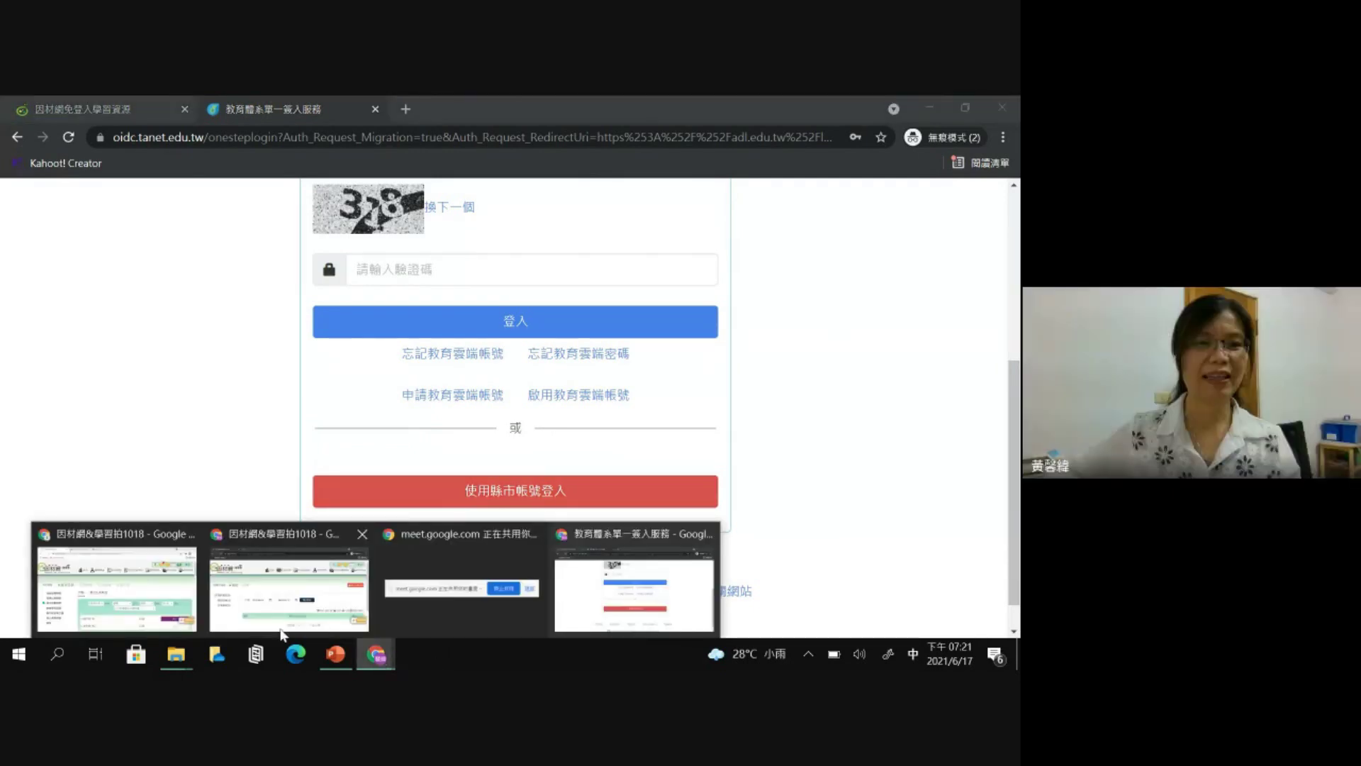
left_click(289, 588)
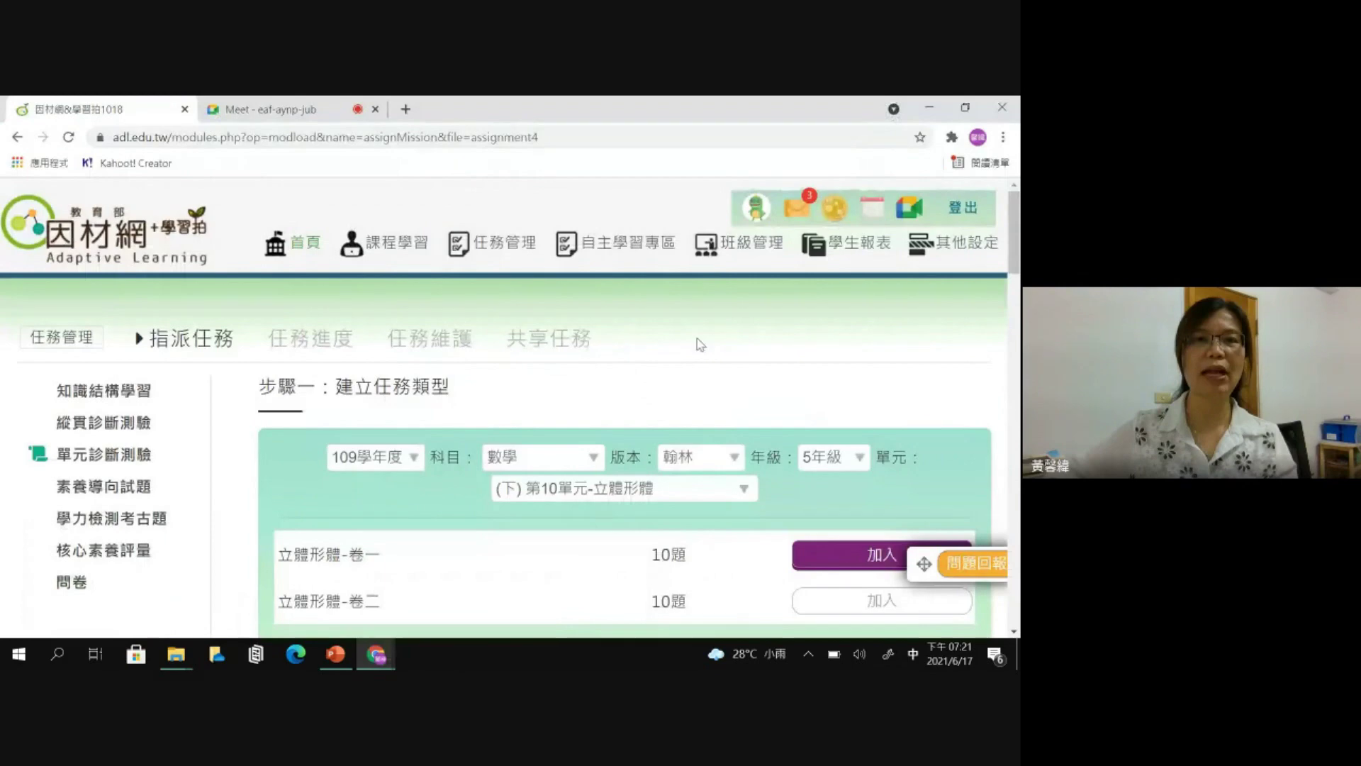
scroll(696, 343, "down", 1)
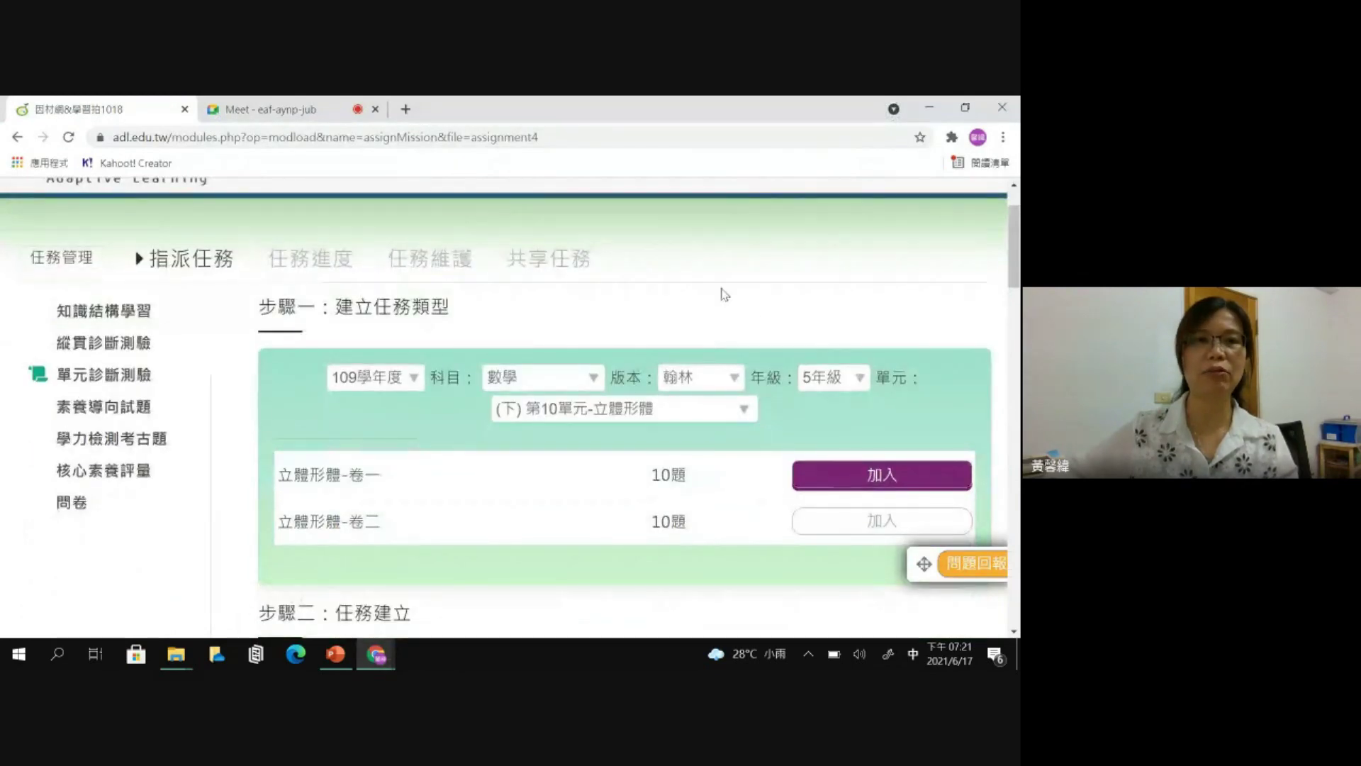
scroll(721, 294, "up", 1)
mouse_move(505, 244)
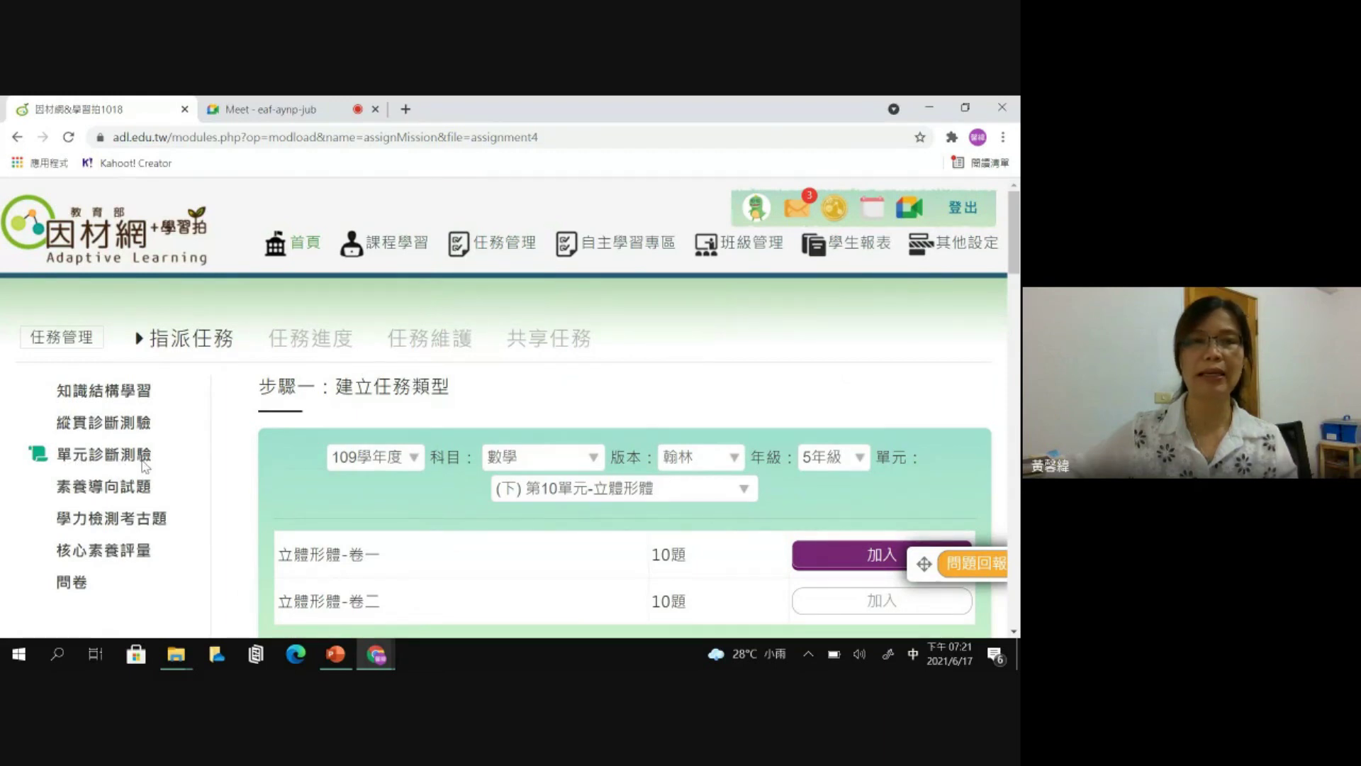
scroll(344, 387, "down", 1)
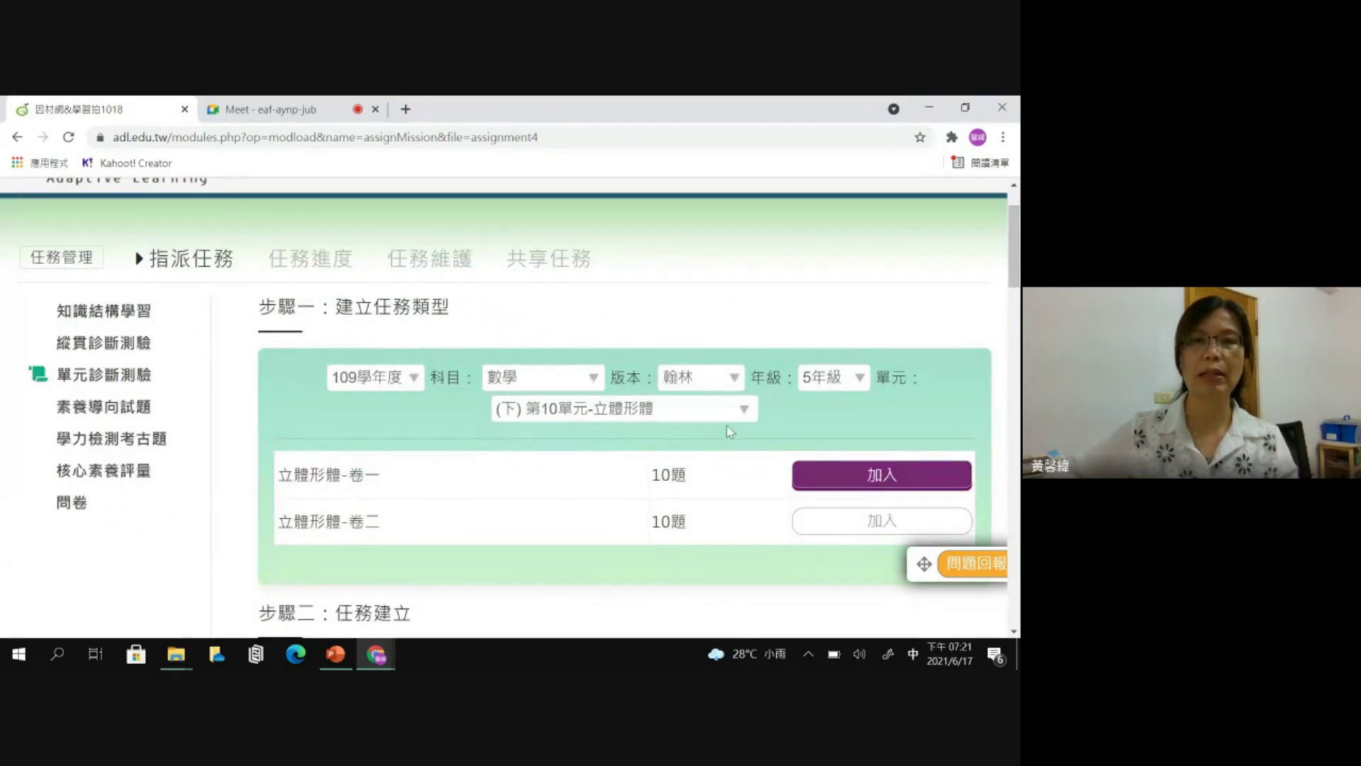
scroll(728, 430, "down", 1)
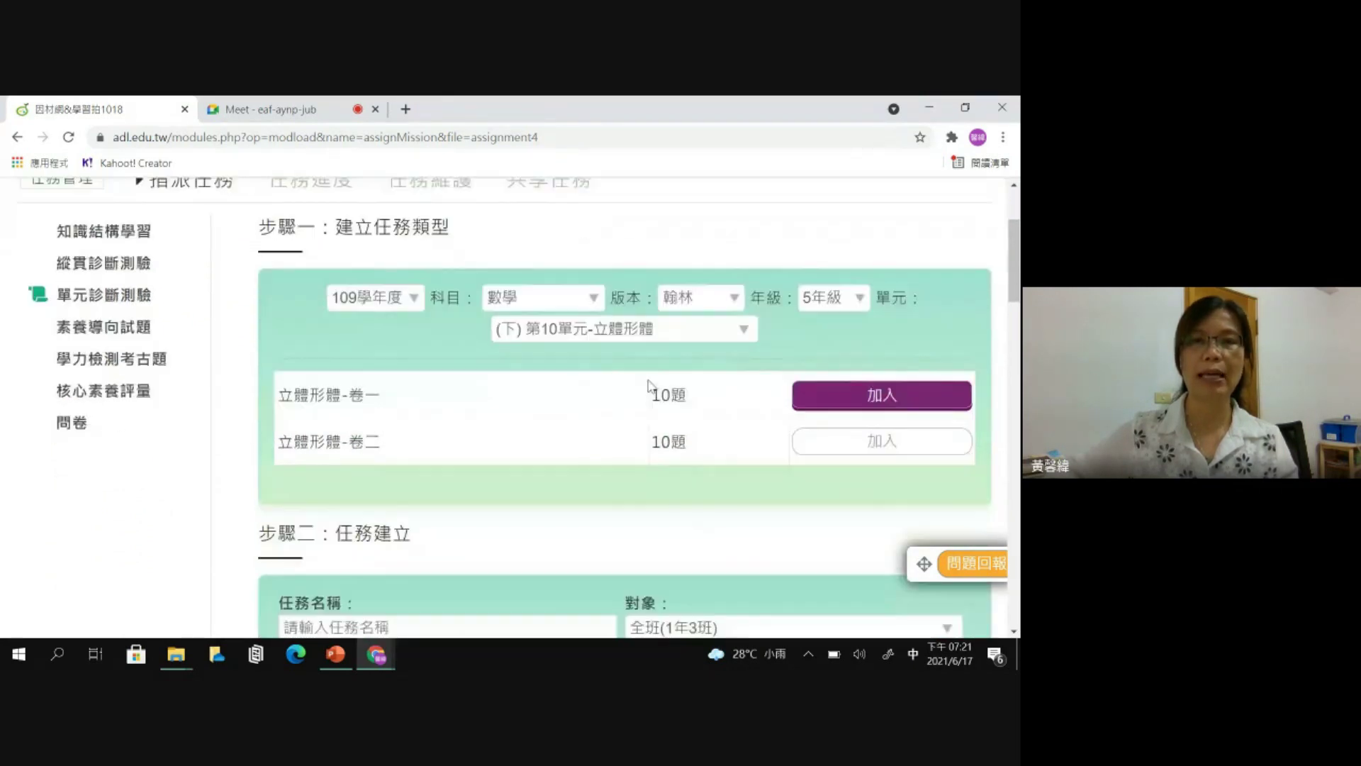
left_click(912, 446)
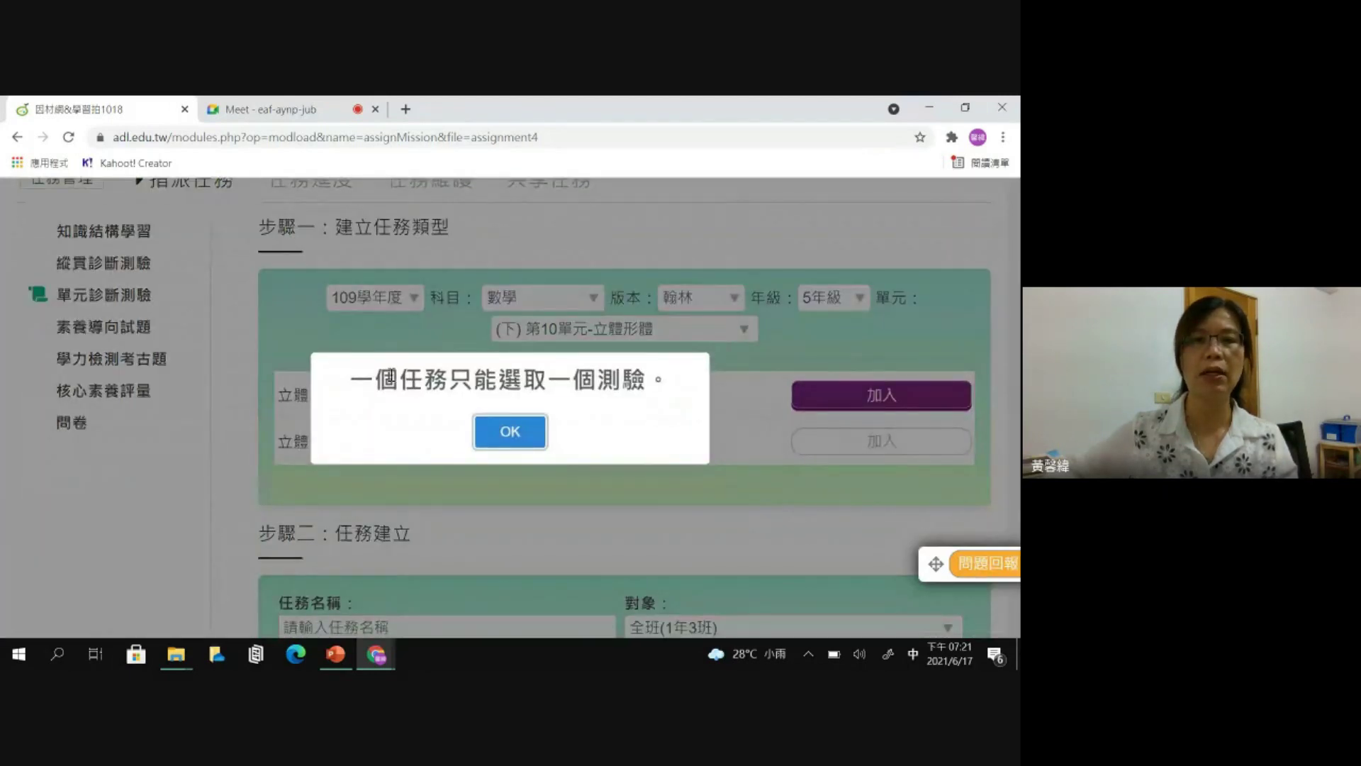
left_click_drag(548, 377, 642, 376)
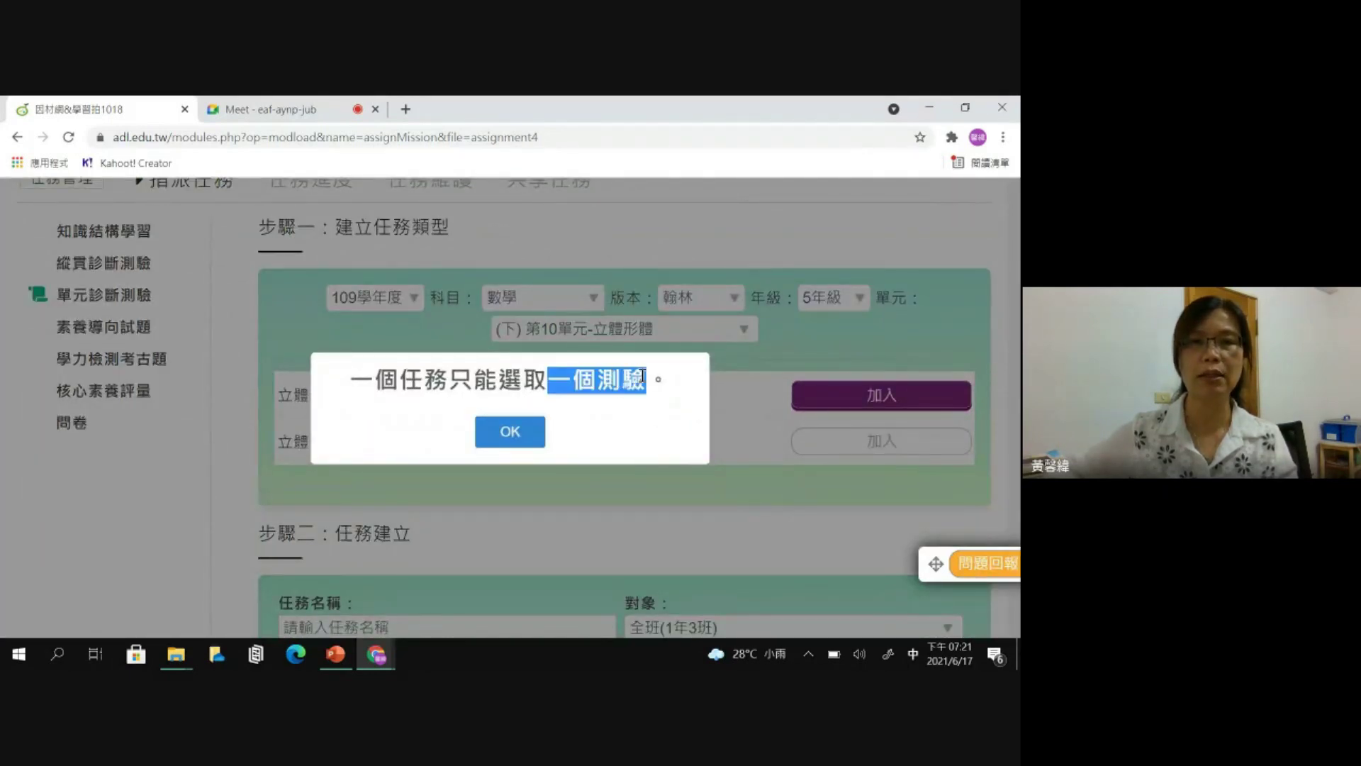
left_click(528, 433)
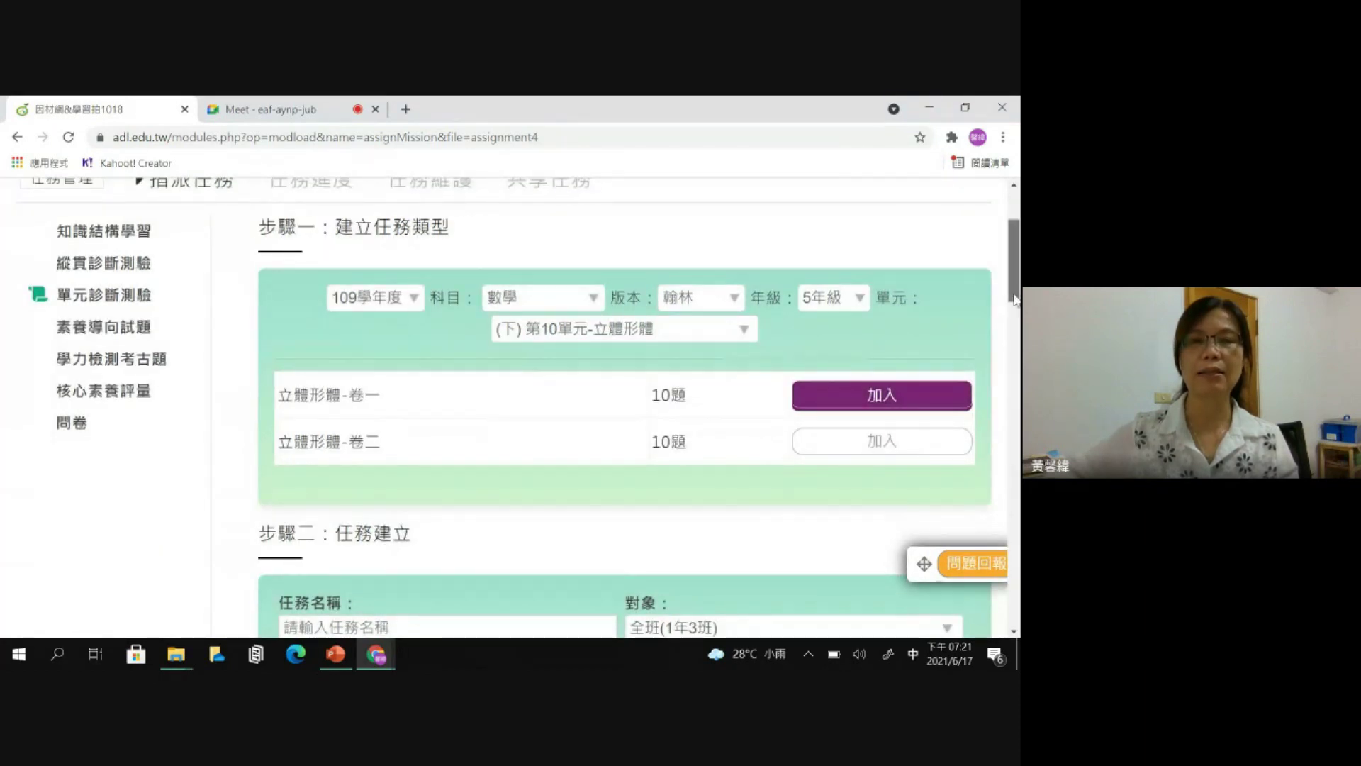
left_click_drag(1015, 299, 1018, 307)
scroll(624, 408, "down", 2)
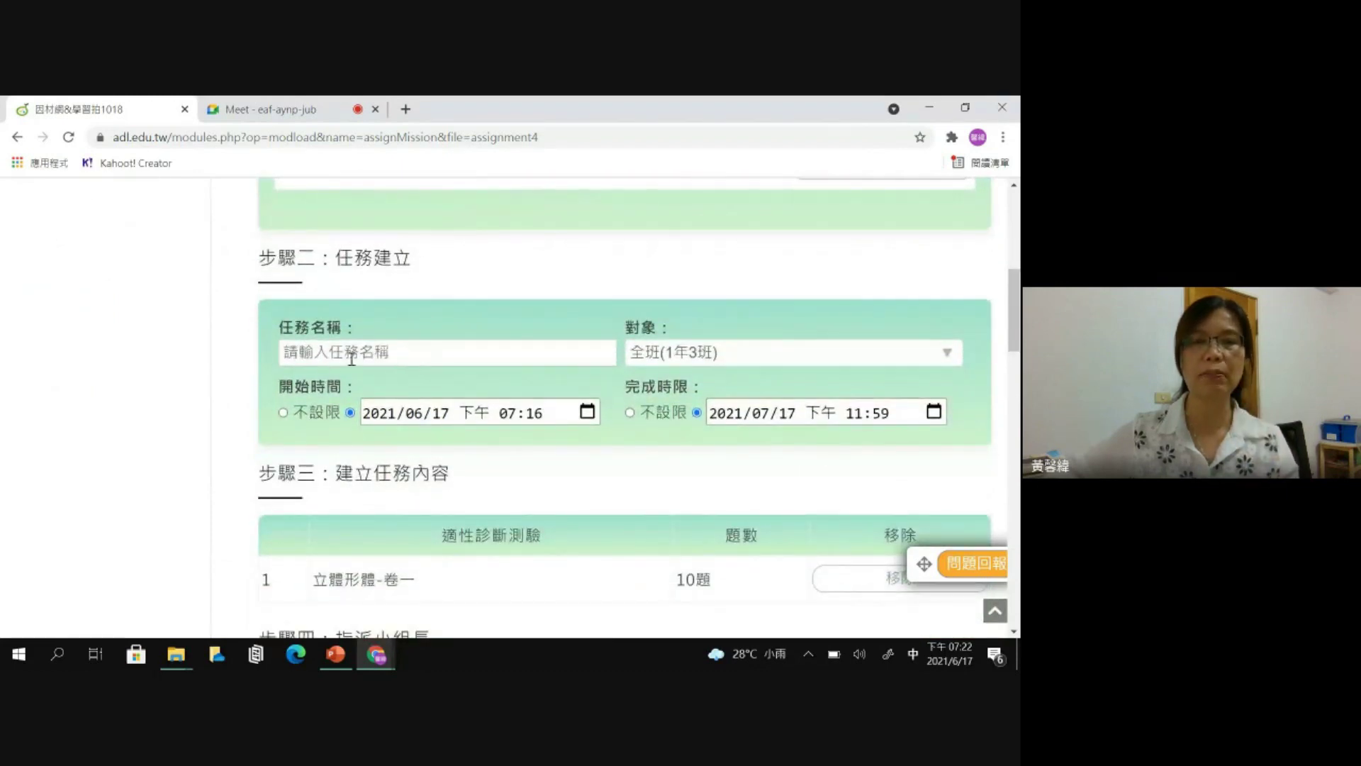
- Enter 0617_防疫停課_數學 as the task name
left_click(310, 352)
type("0617_")
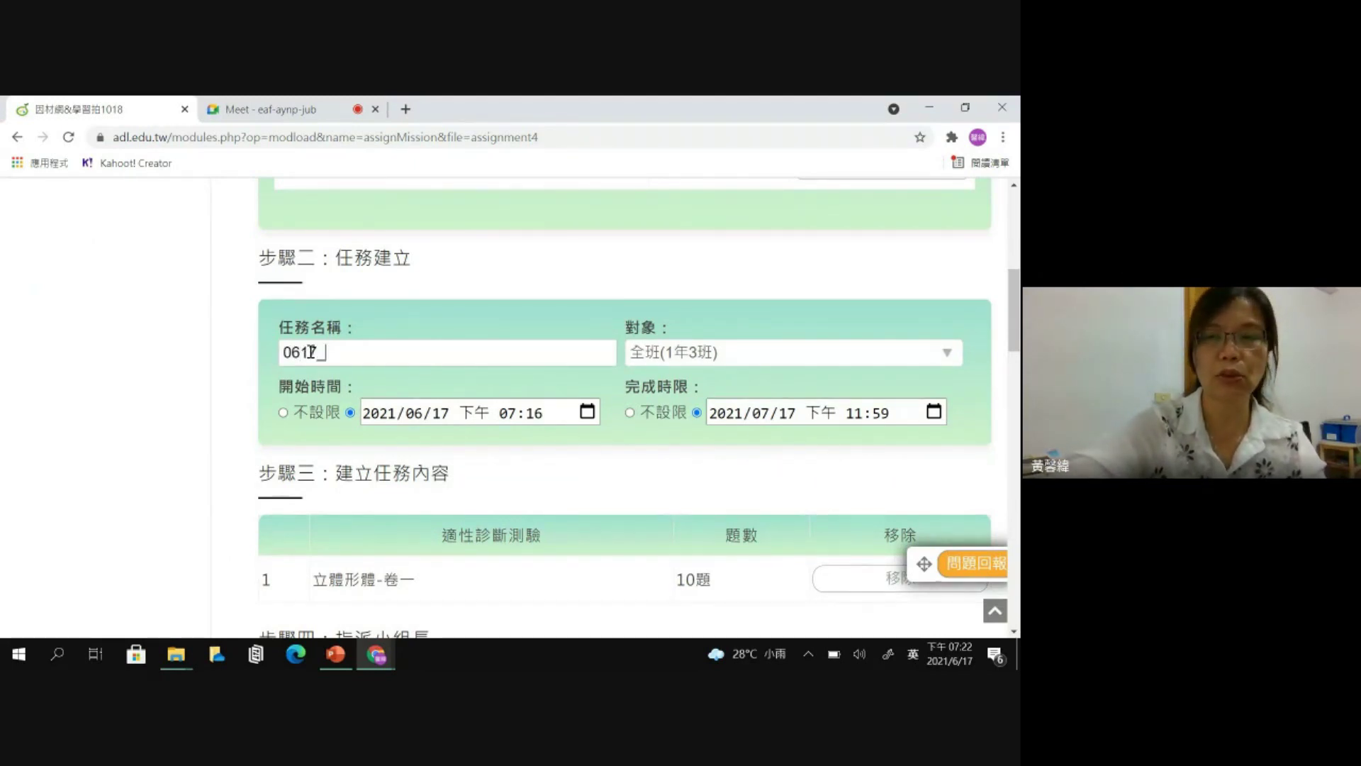
key("shift")
type("_防疫停")
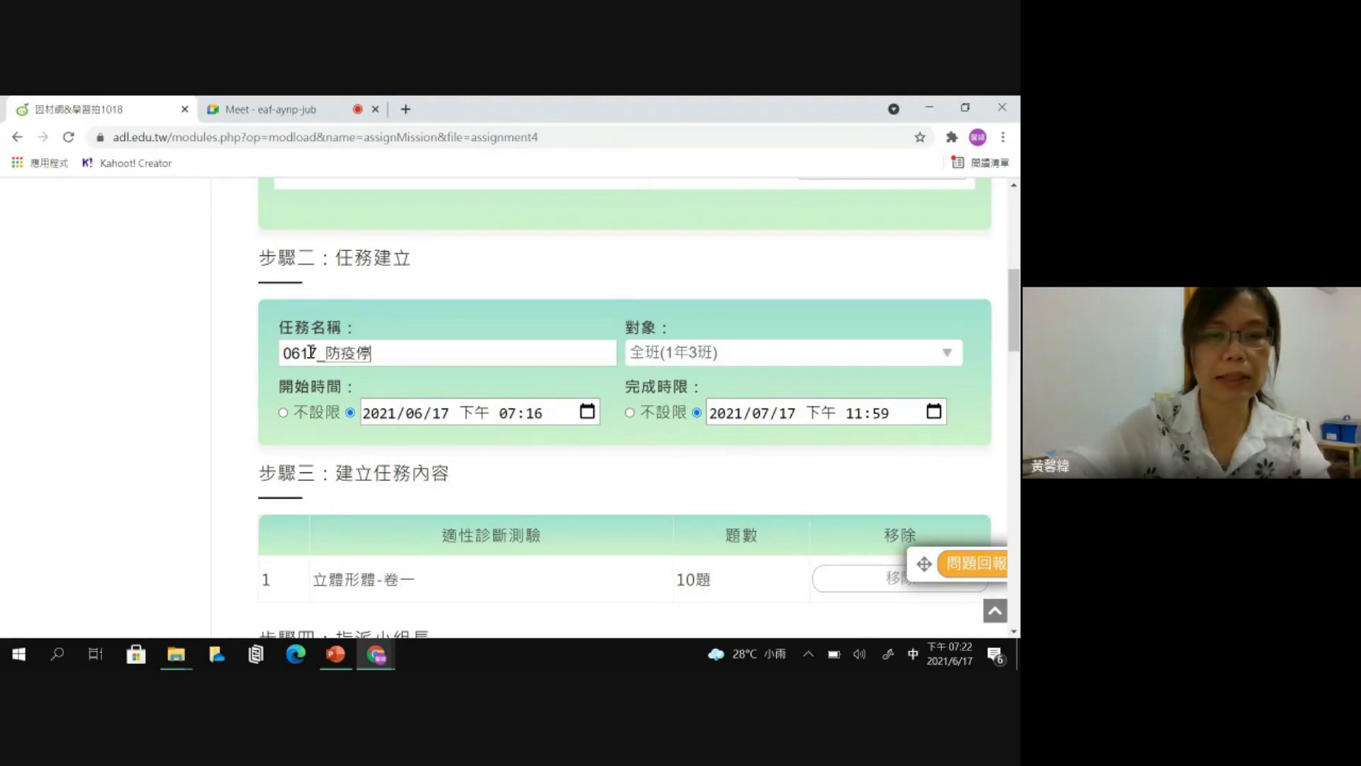
type("課")
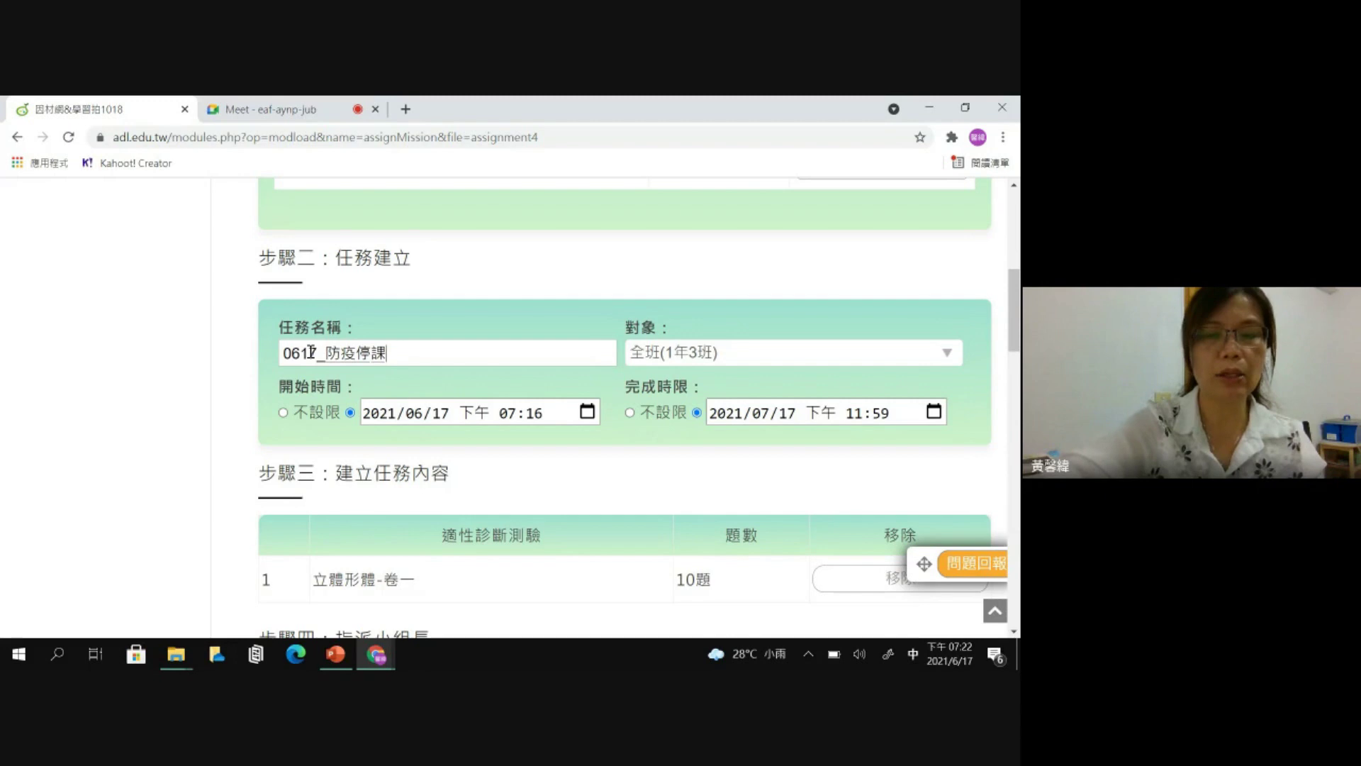
key("ctrl+minus")
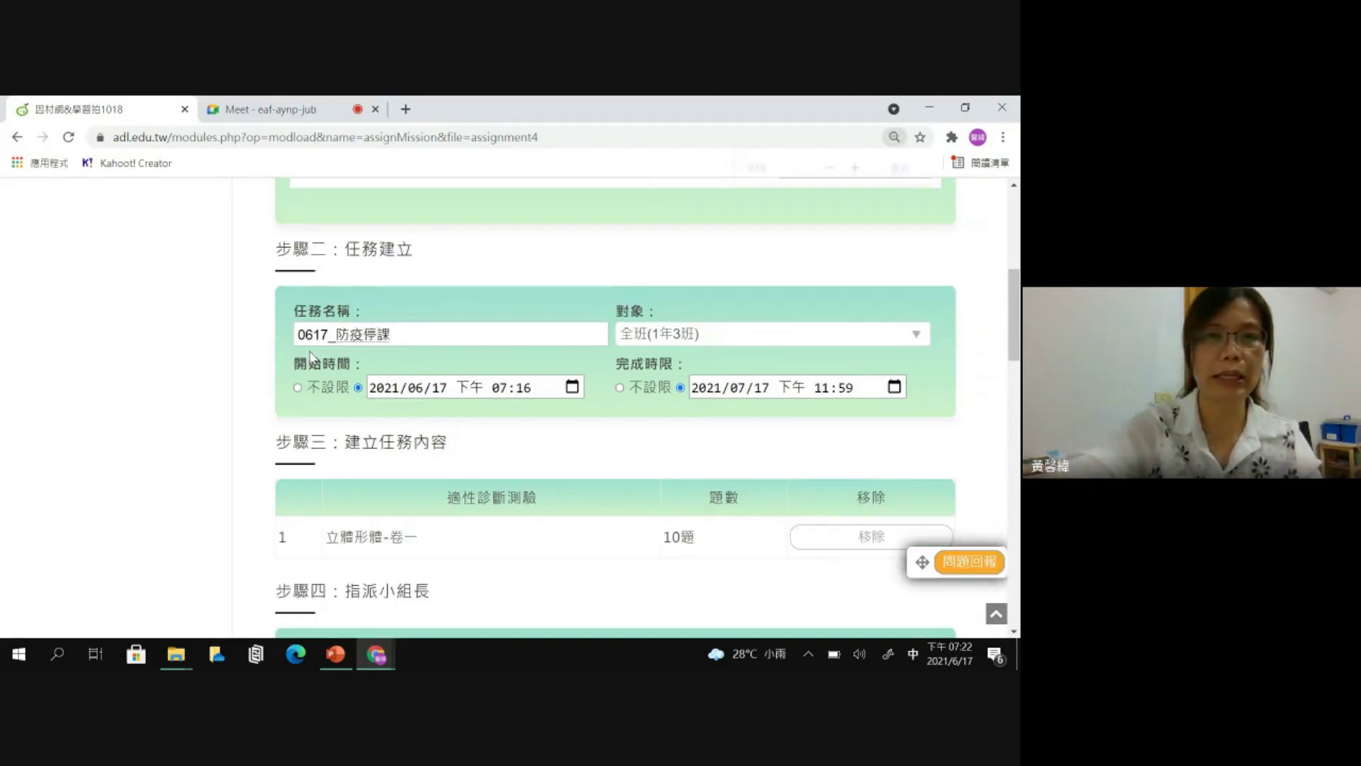
type("_數學")
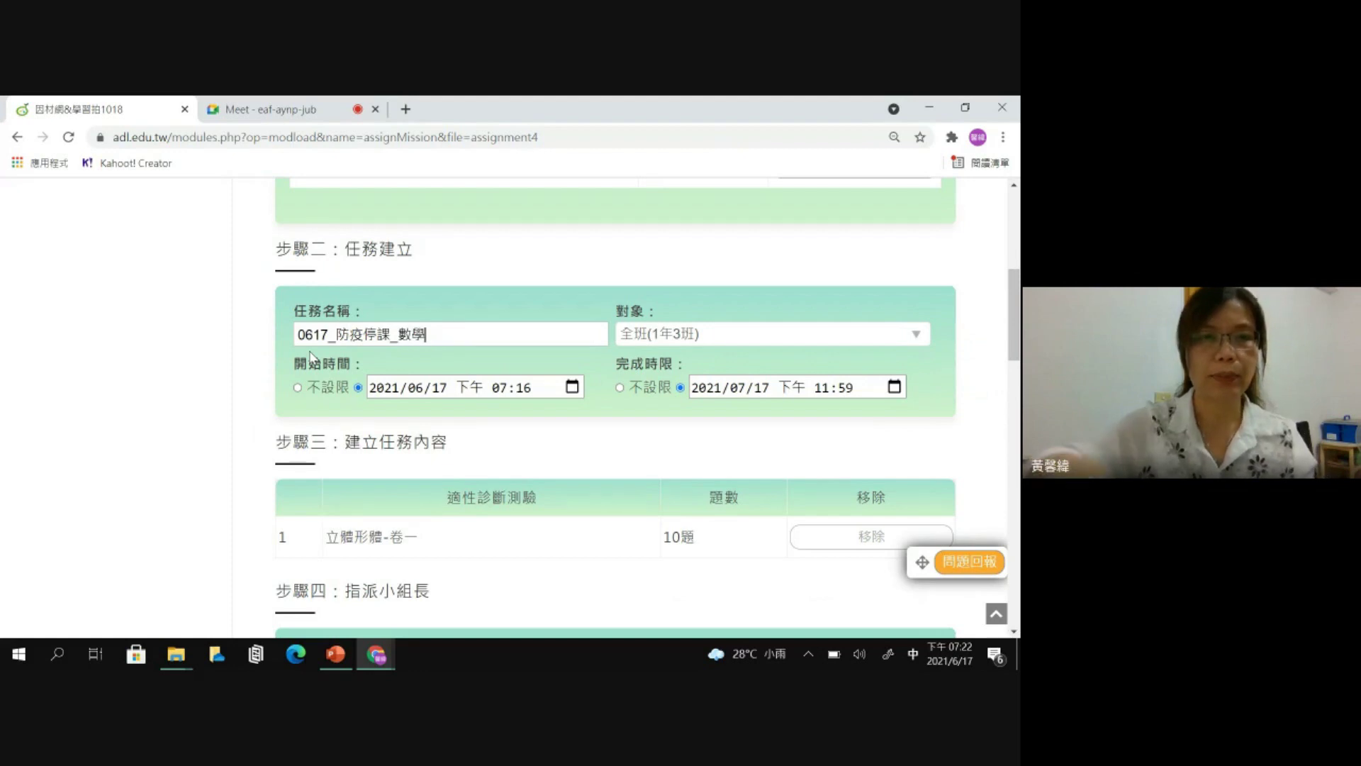
- Copy the test title 立體形體-卷一 and append it to the task name
scroll(242, 519, "up", 2)
left_click_drag(380, 284, 291, 287)
key("ctrl+c")
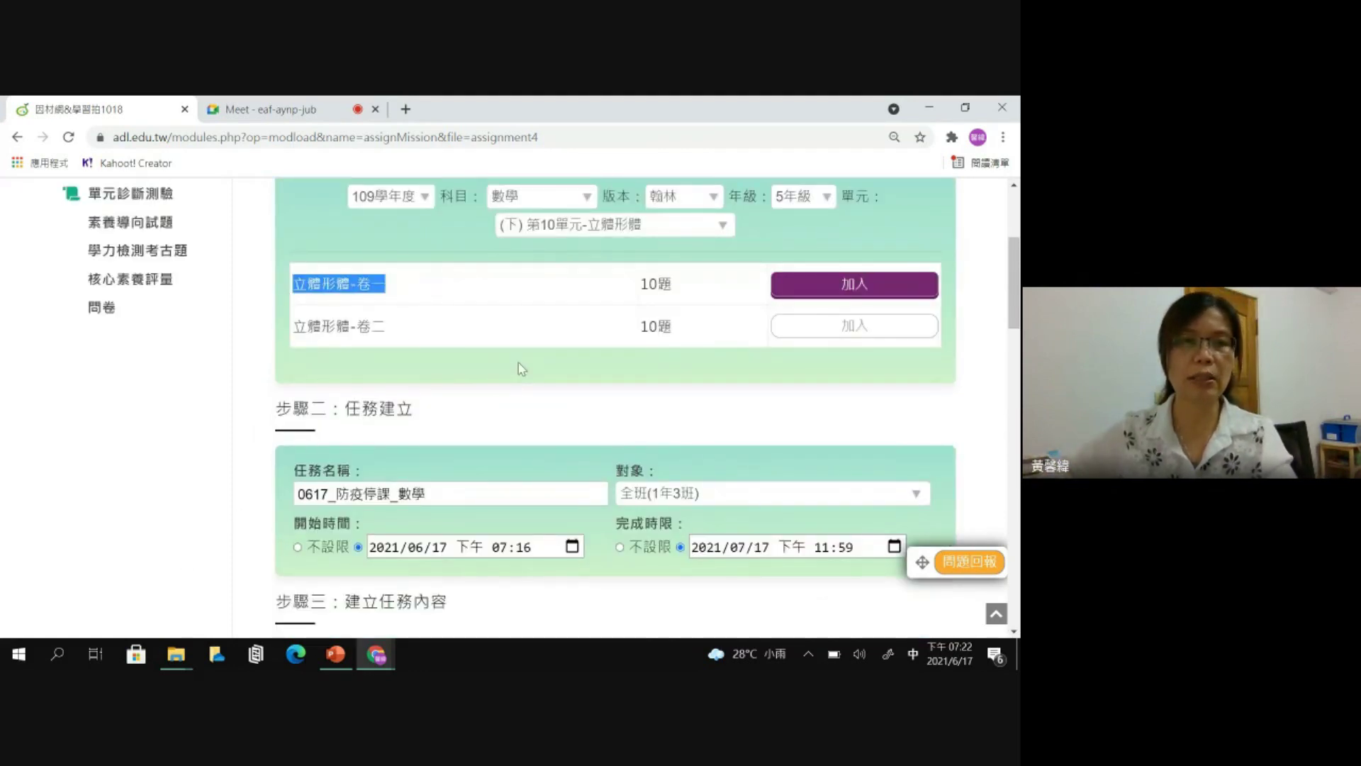
scroll(501, 341, "down", 1)
left_click(444, 414)
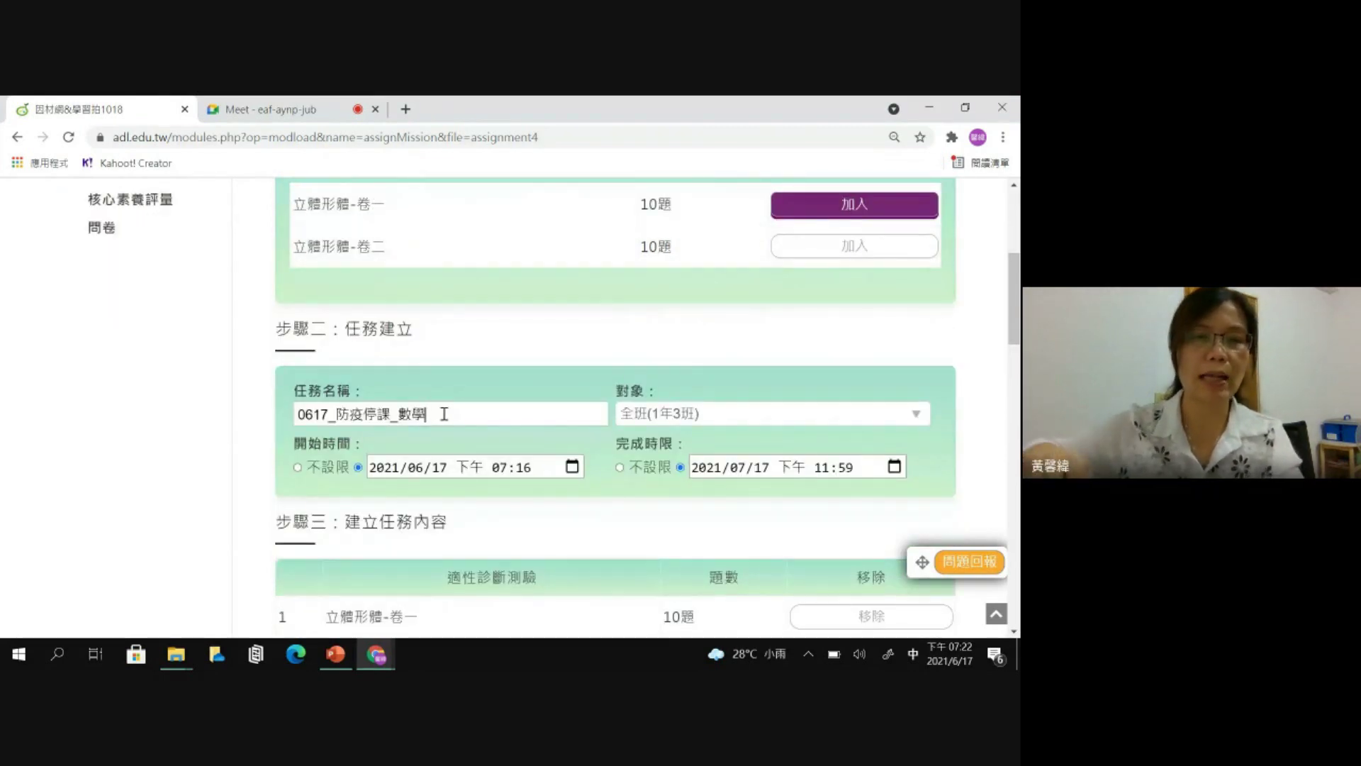
key("ctrl+v")
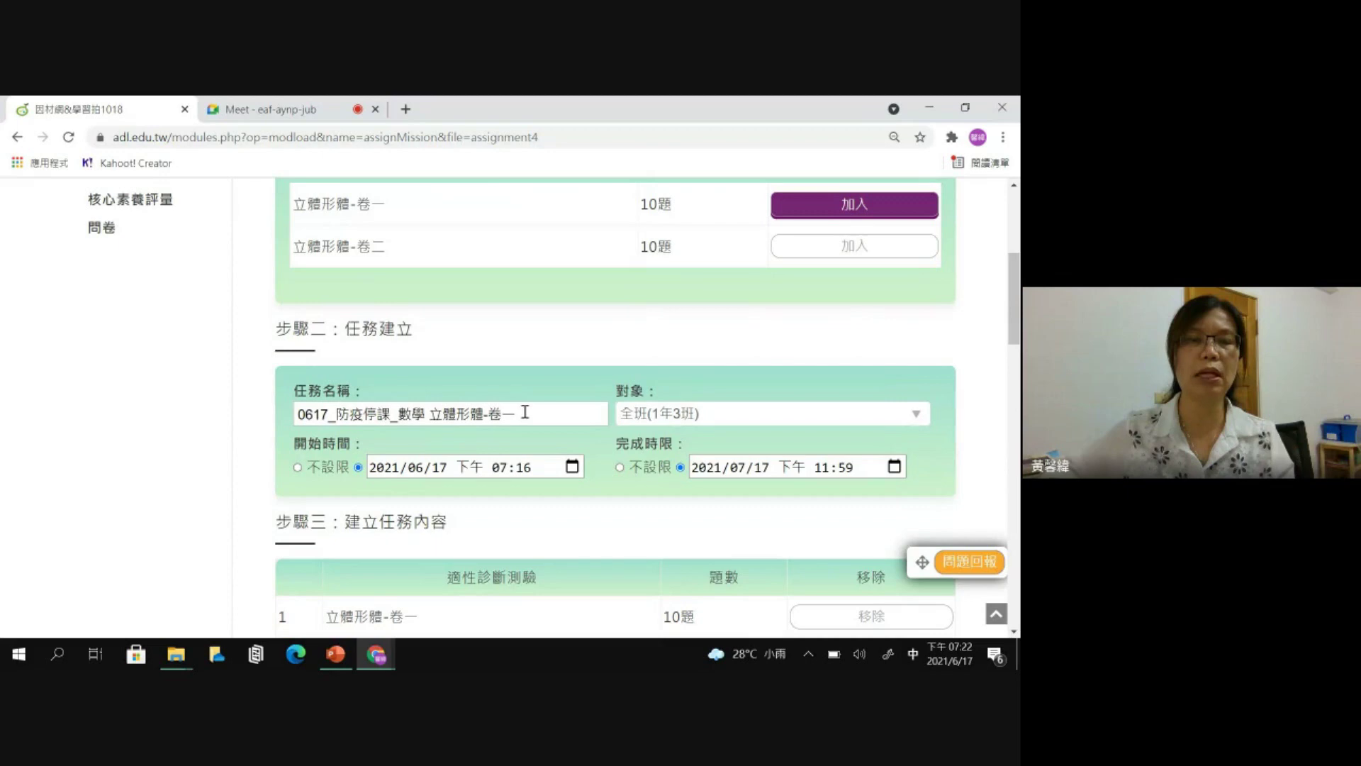
left_click(649, 417)
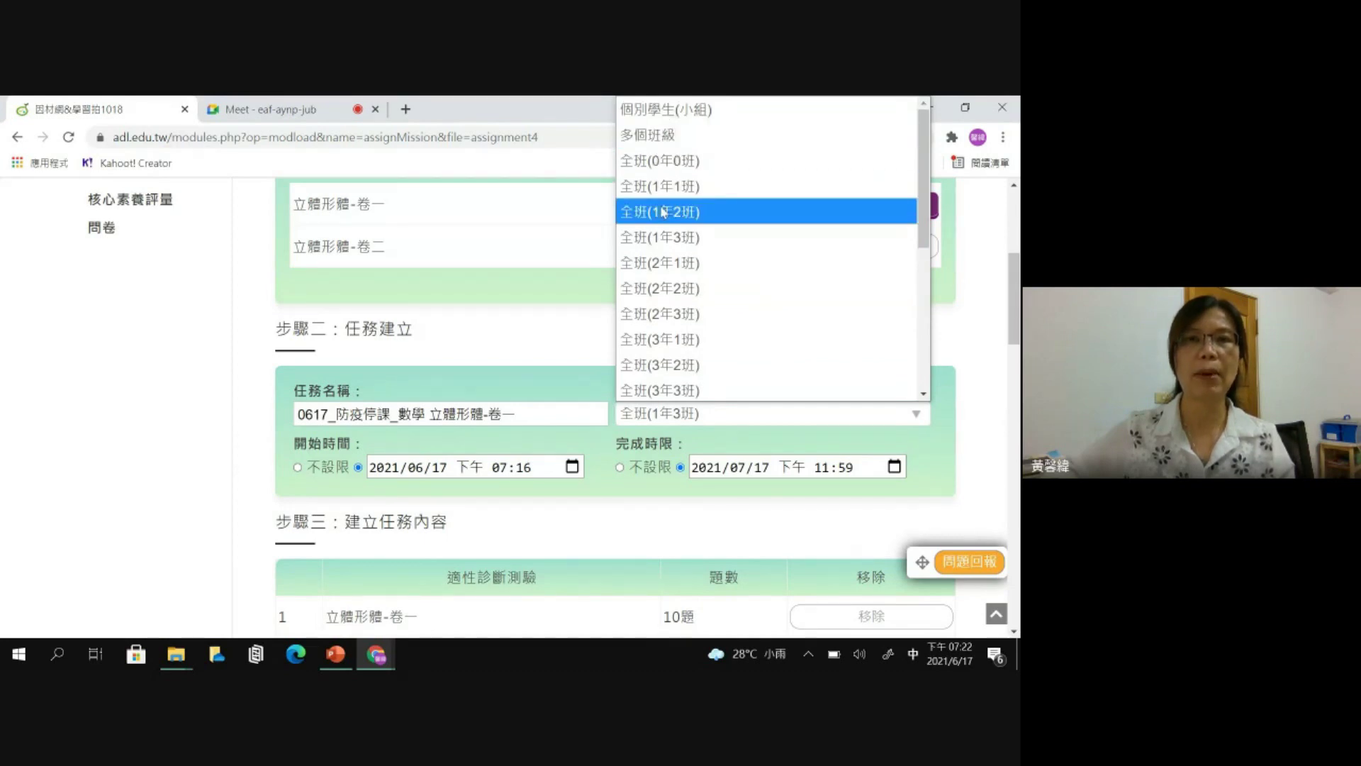
- Try picking individual 4年2班 students, then close the picker with no one selected
left_click(684, 116)
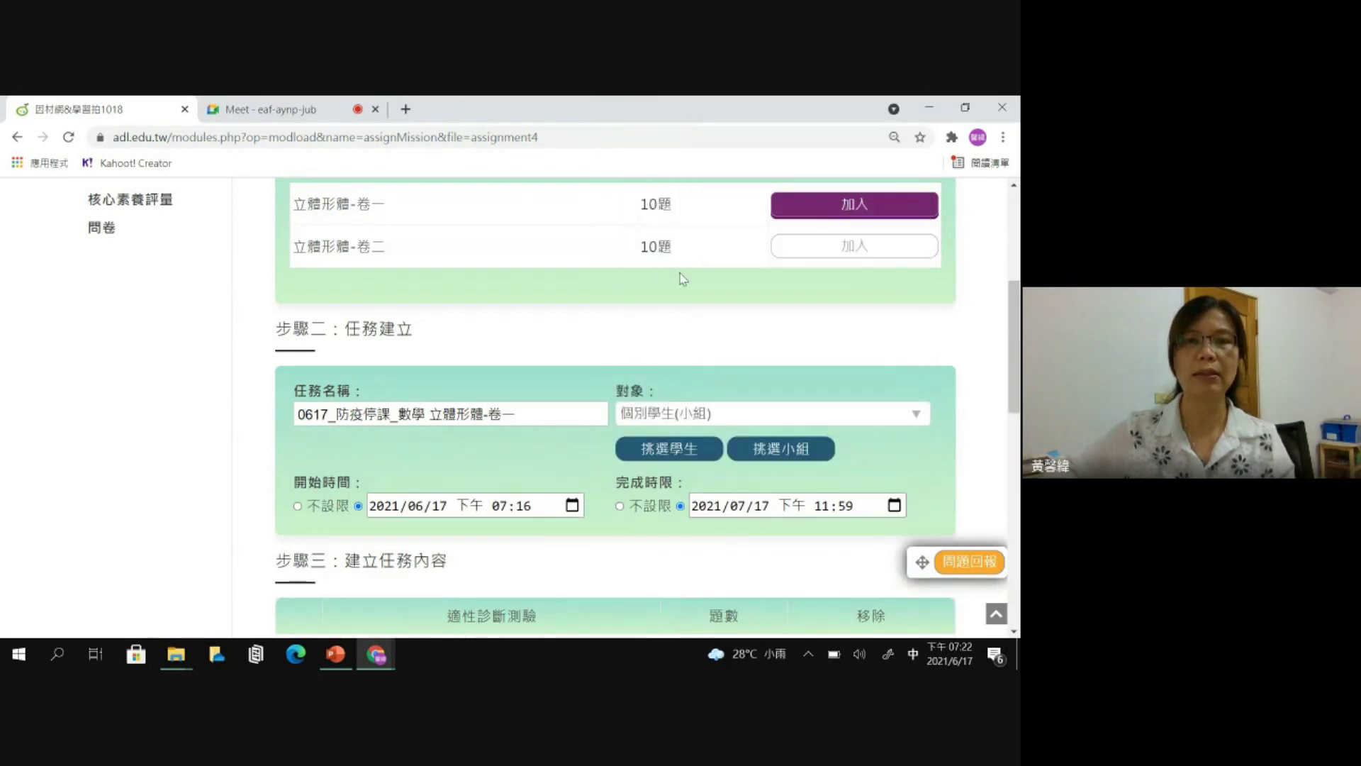
left_click(669, 449)
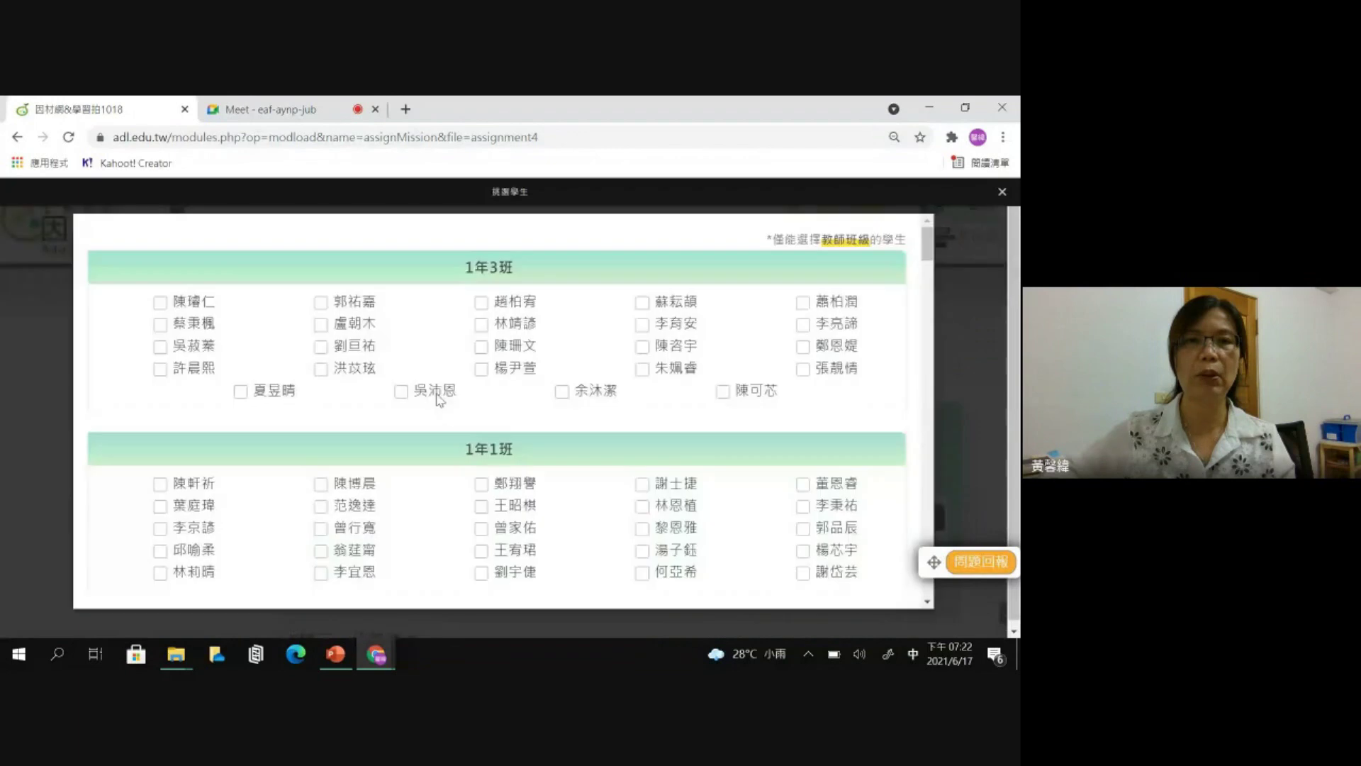
scroll(815, 323, "down", 6)
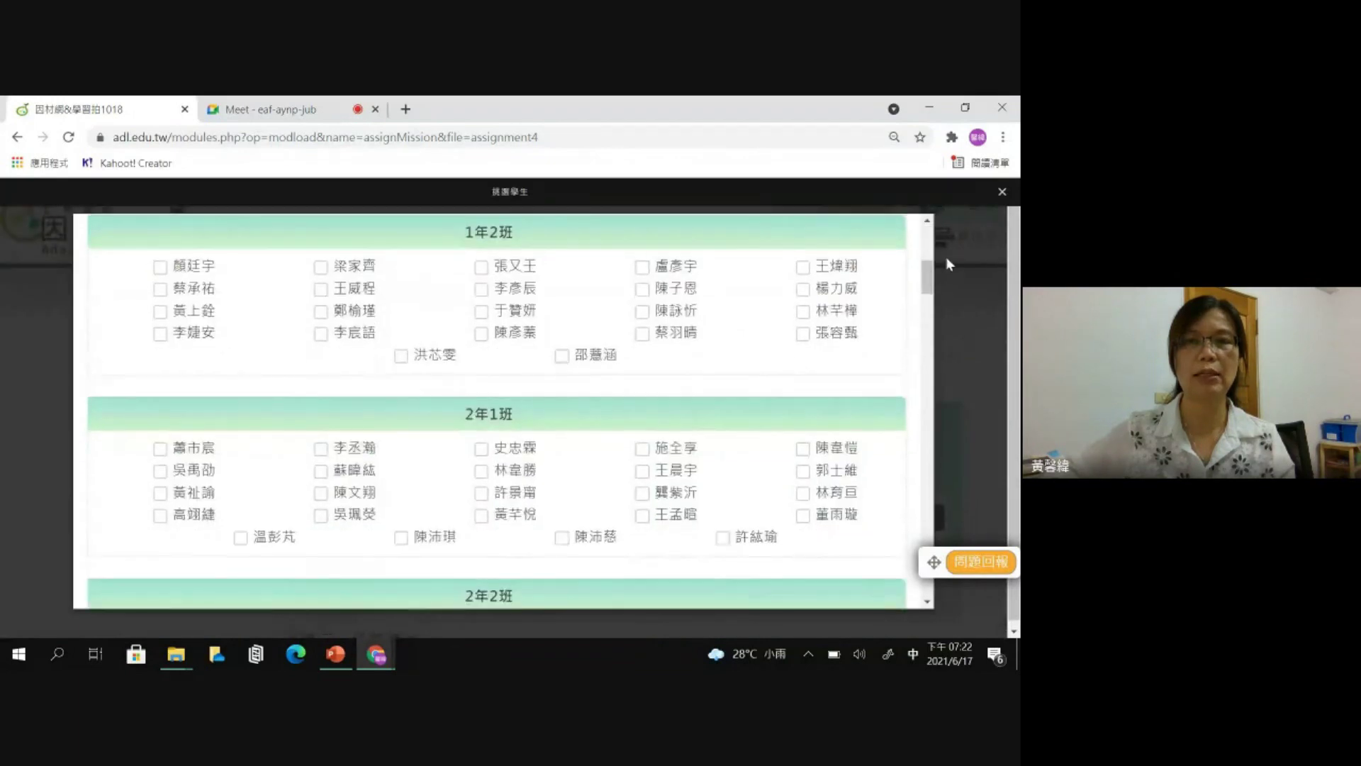
scroll(915, 296, "down", 12)
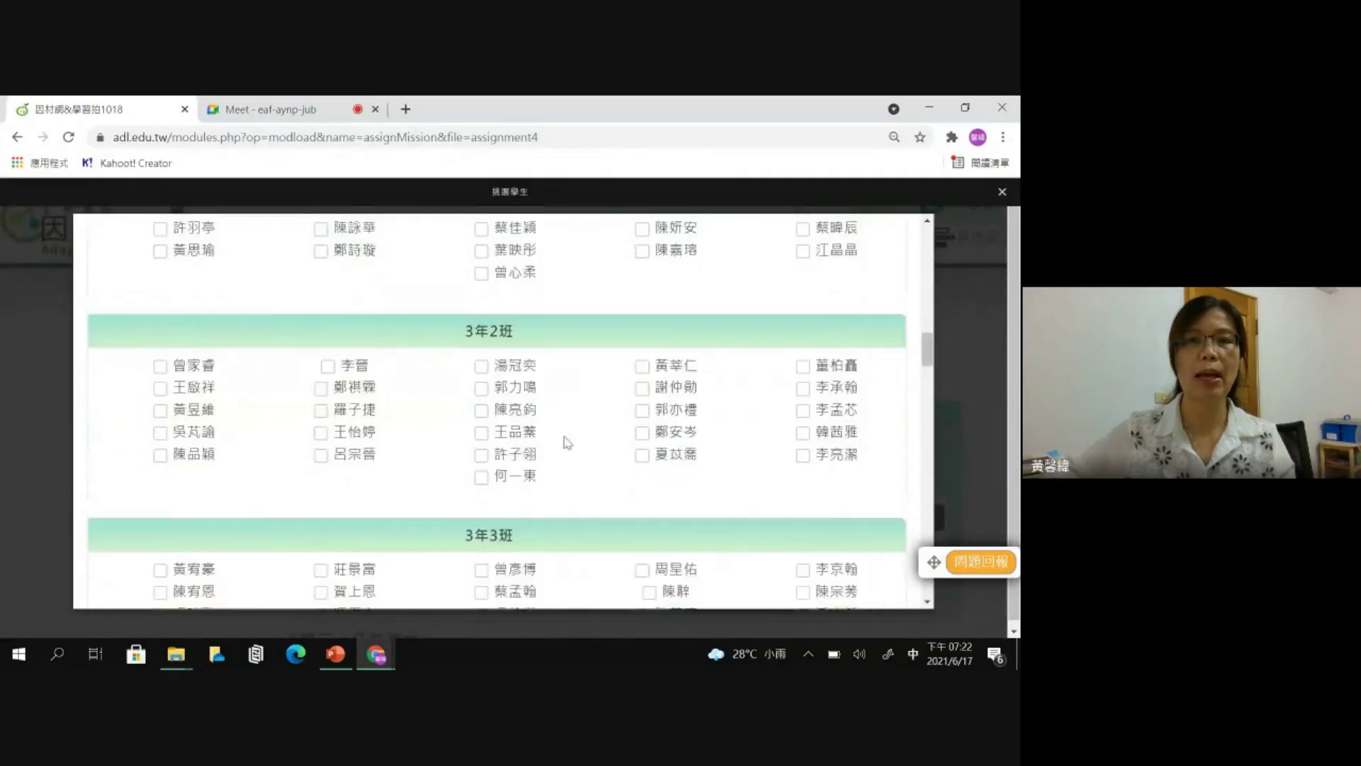
scroll(555, 441, "down", 5)
left_click(507, 468)
left_click(507, 490)
left_click(507, 468)
left_click(505, 491)
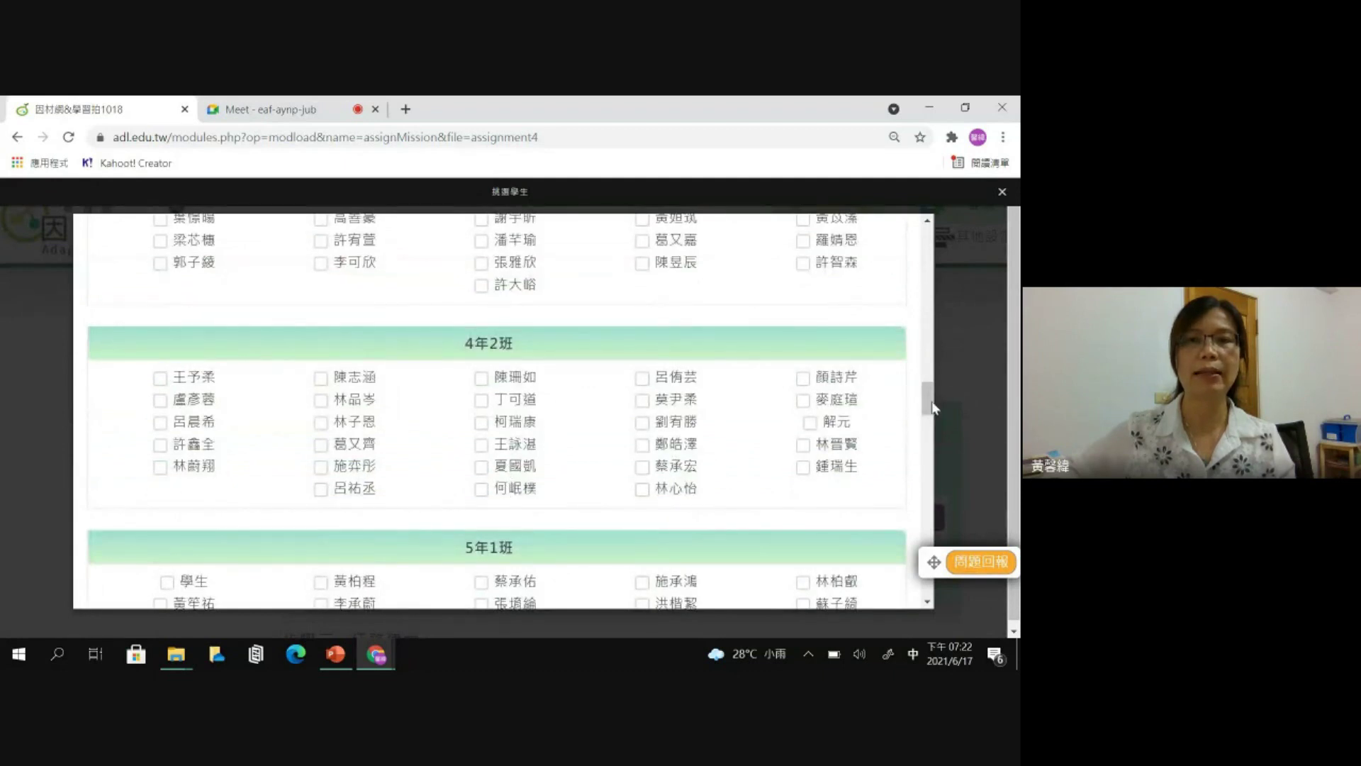
left_click(1002, 192)
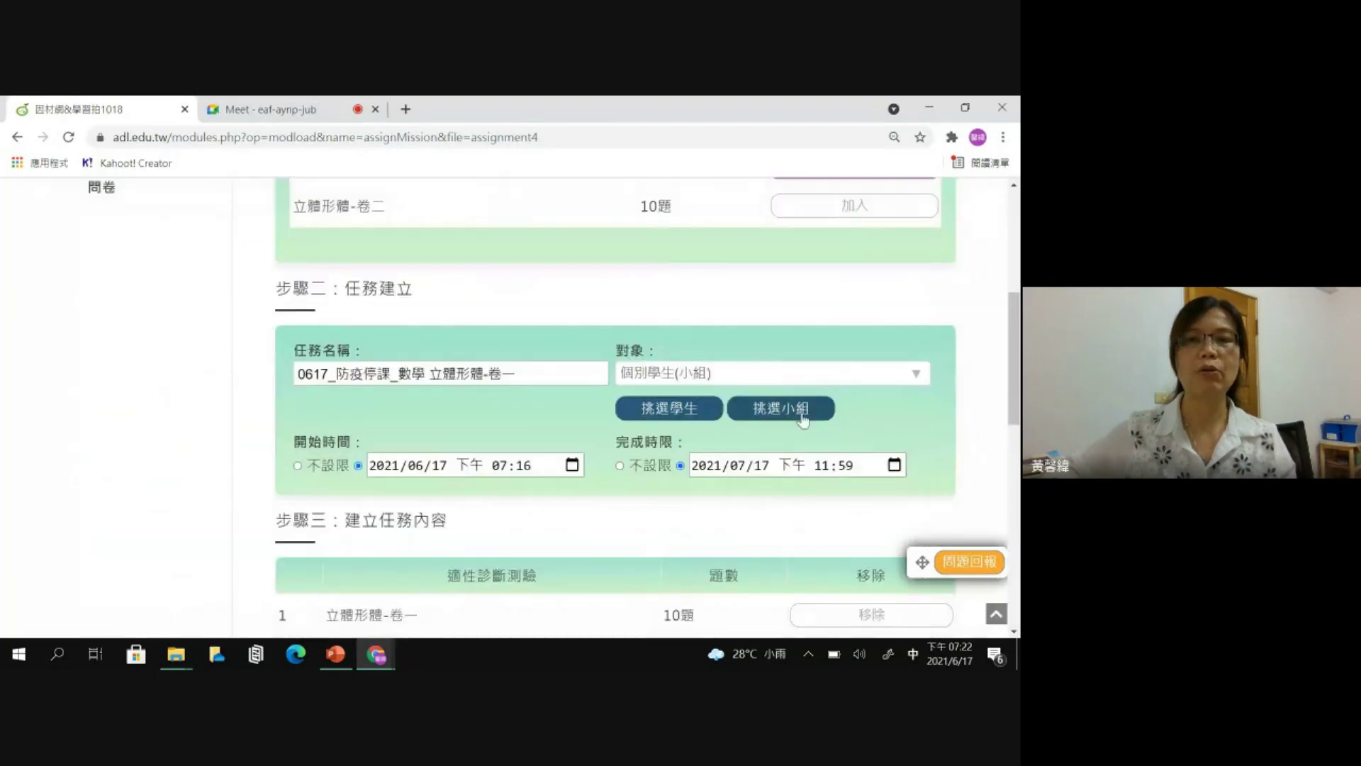
- Set the task recipient to the whole class 全班(5年6班)
left_click(757, 383)
left_click_drag(923, 204, 925, 301)
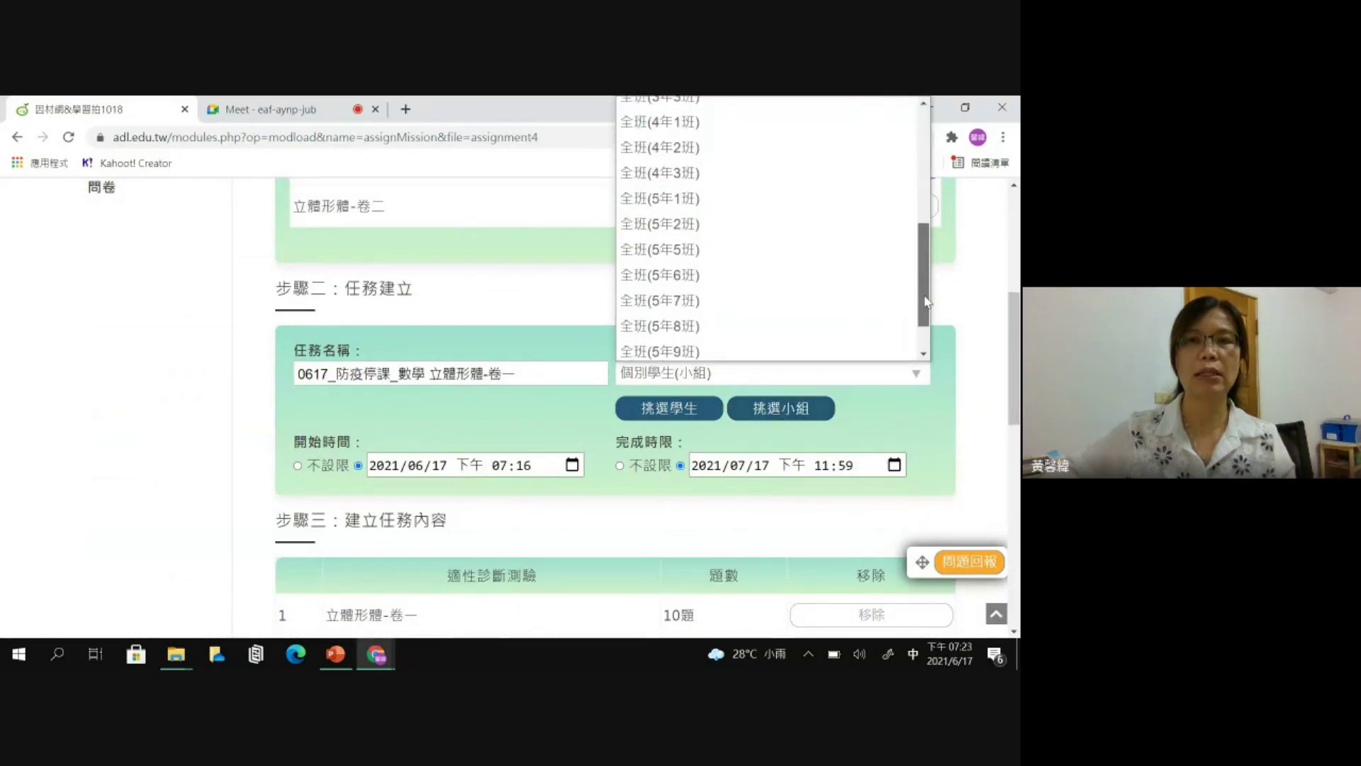
left_click(785, 275)
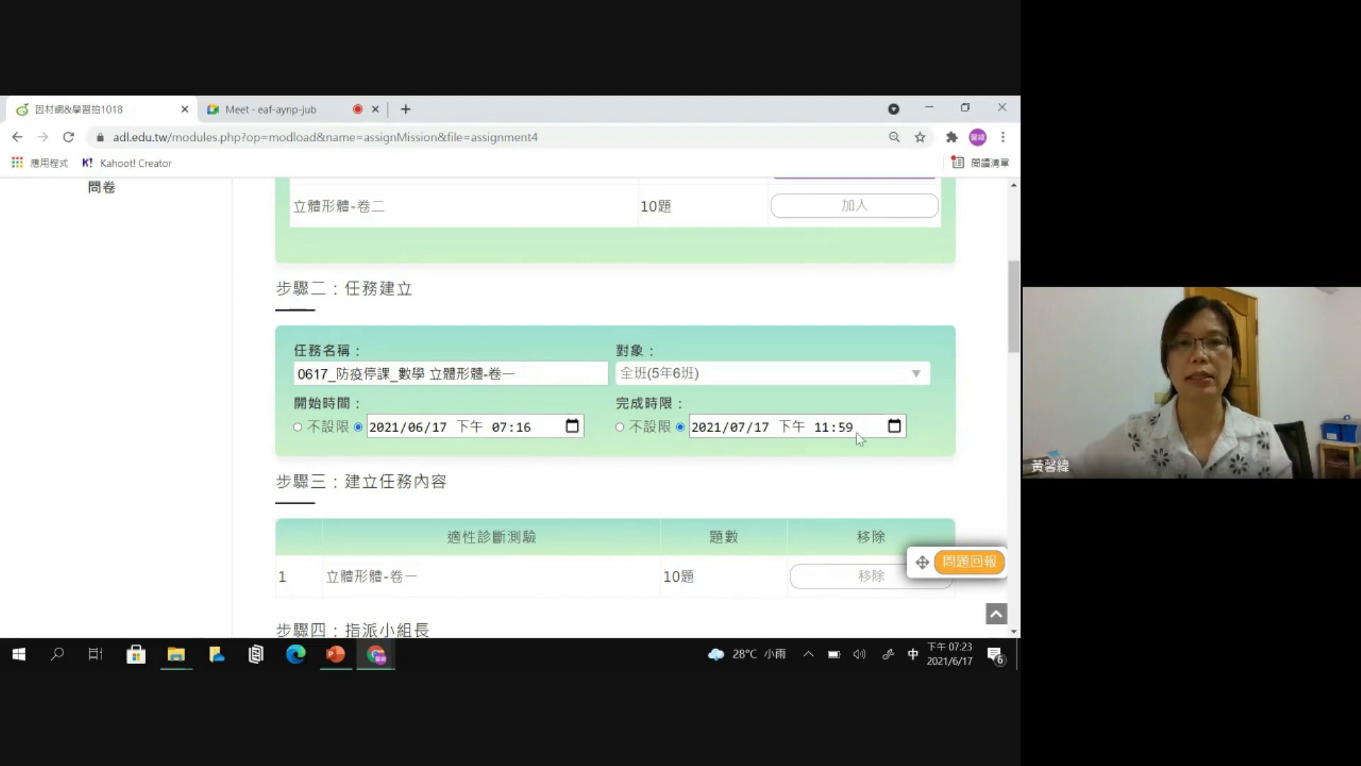
- Try a June 2021 deadline at 12:00, then set the completion deadline to 不設限
left_click(889, 433)
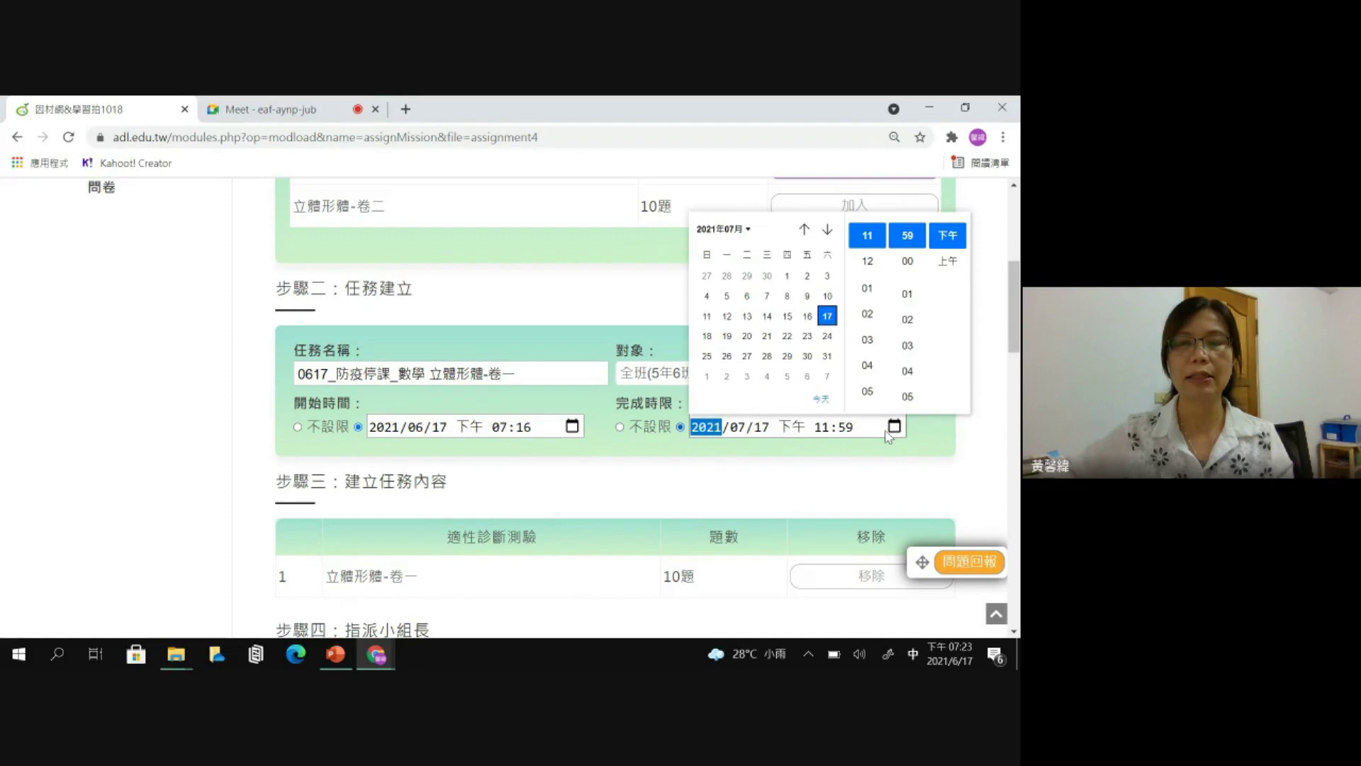
left_click(805, 229)
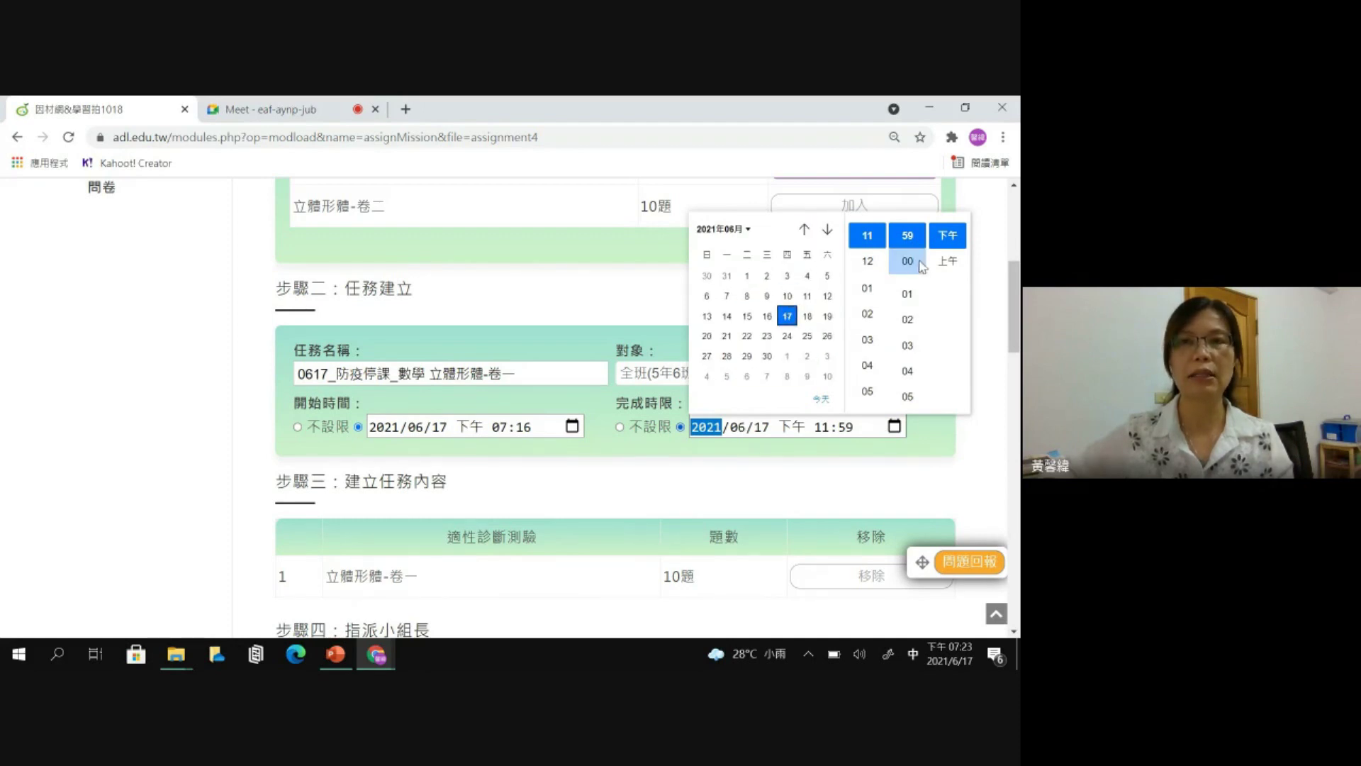
left_click(871, 261)
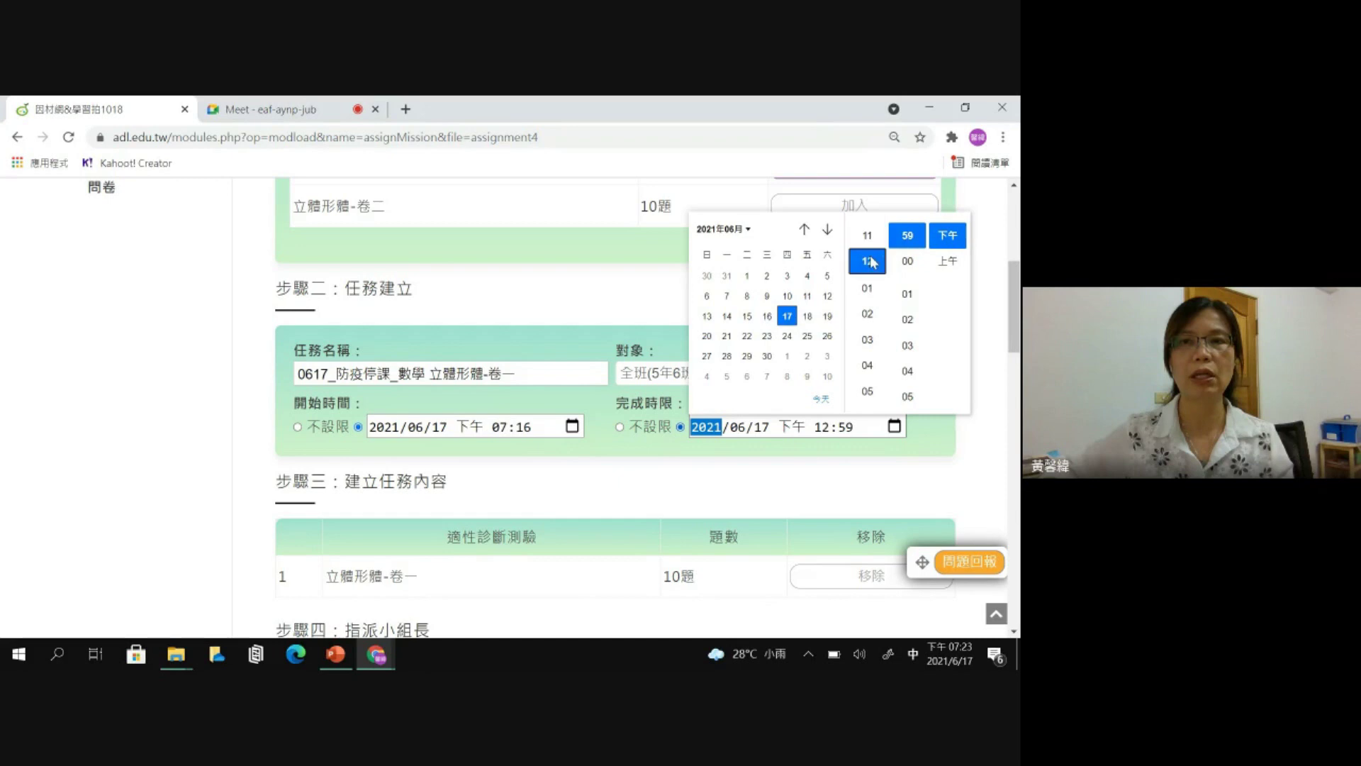
left_click(907, 261)
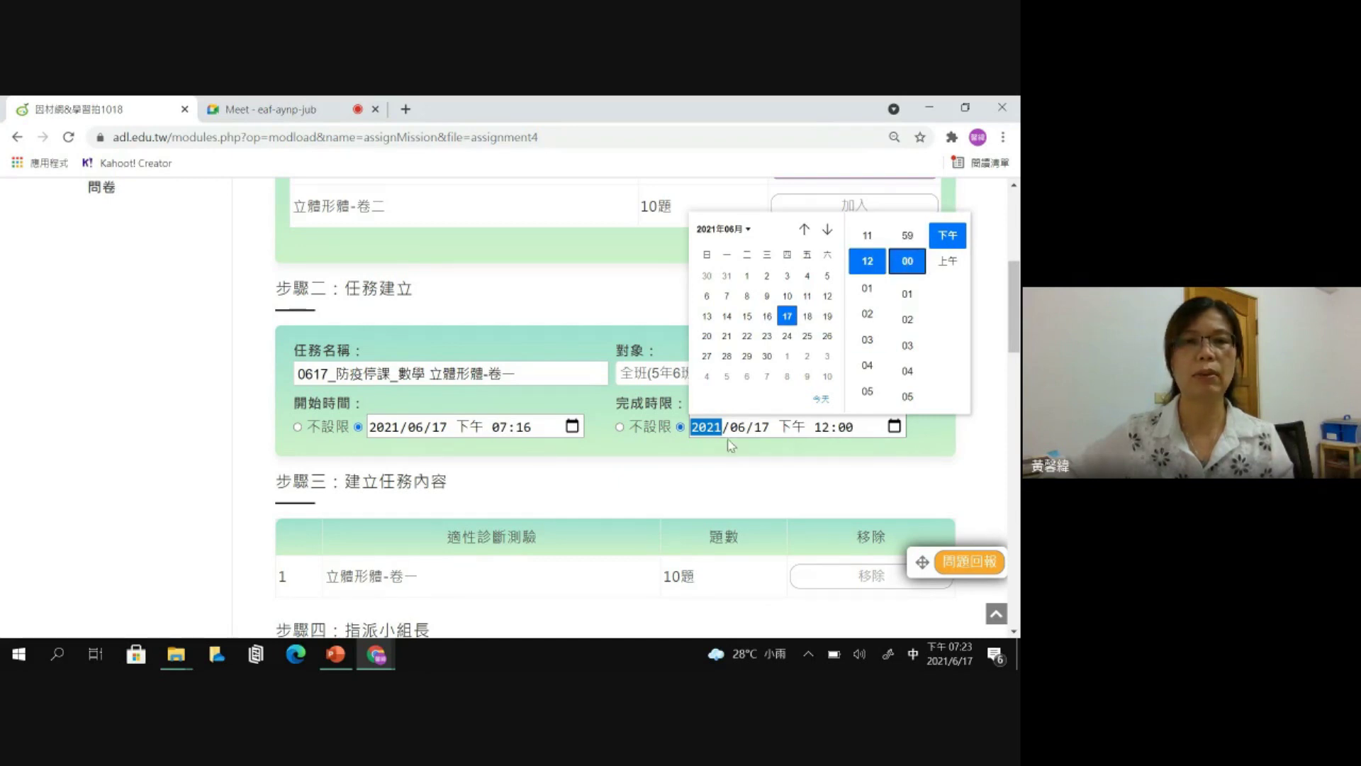
left_click(746, 454)
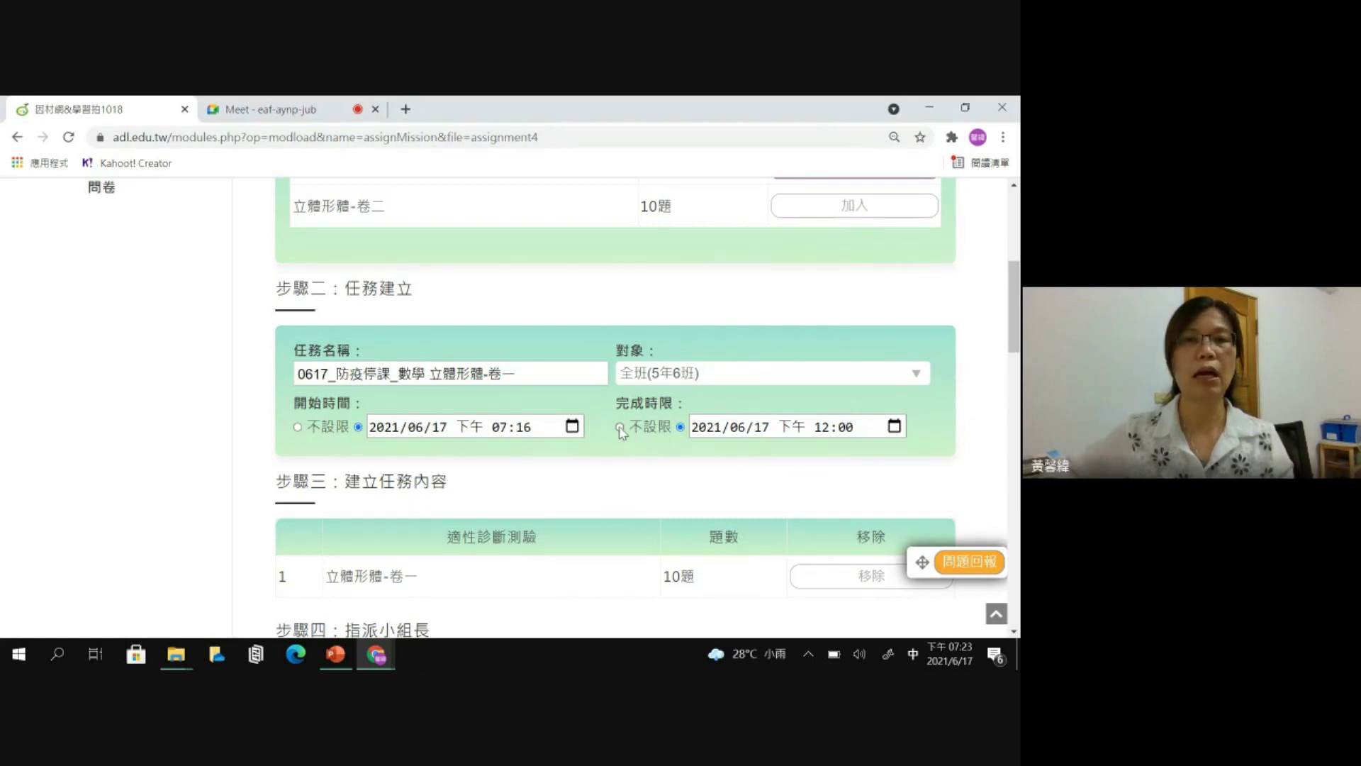
left_click(620, 427)
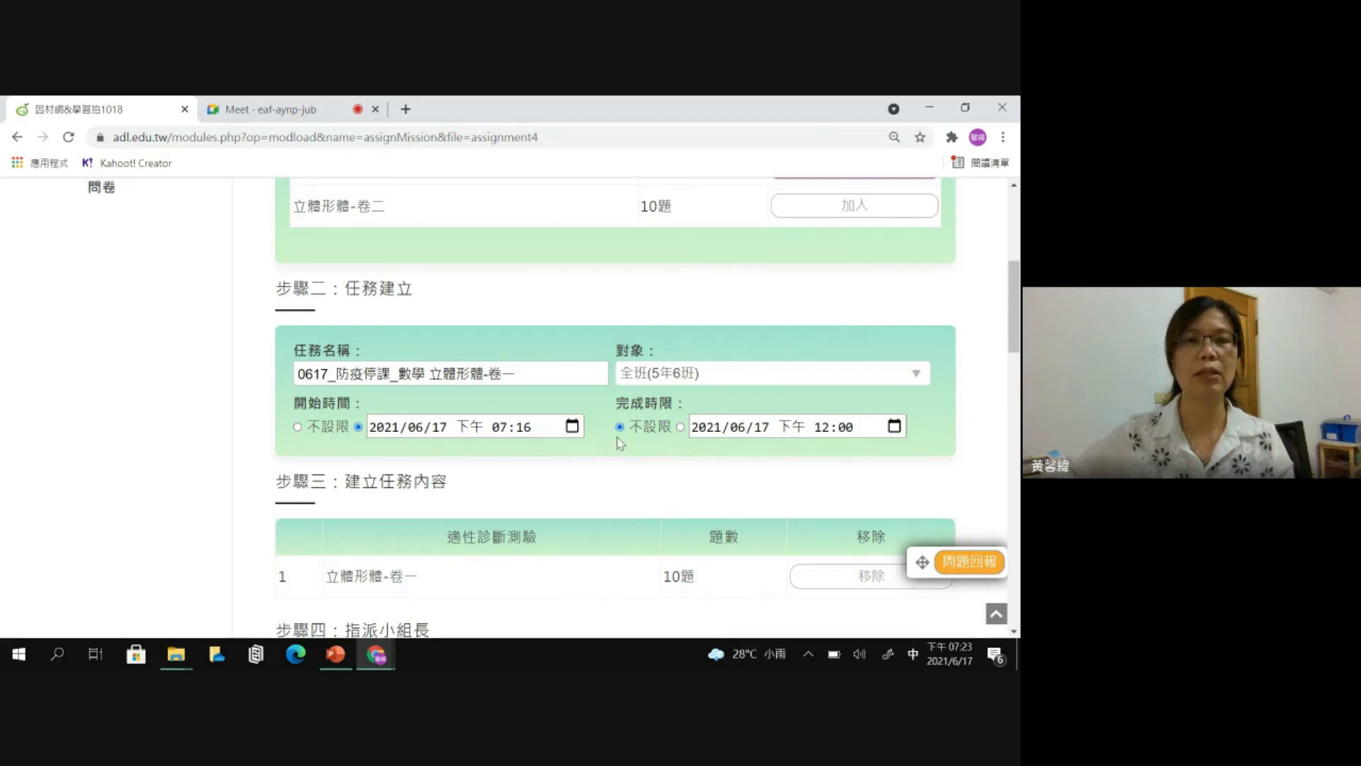
scroll(618, 438, "down", 2)
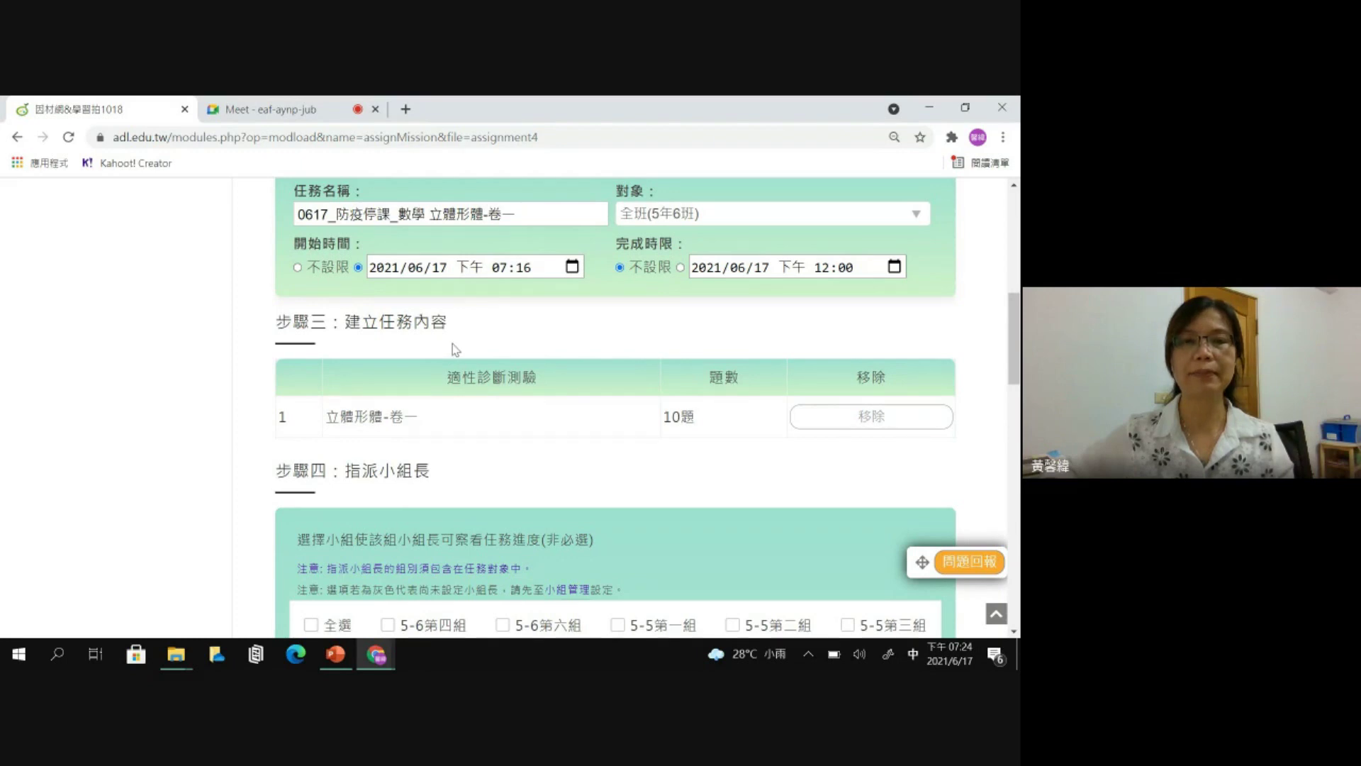
- Turn on 隨機出題 and 任務權限, keep 共享任務 at 不分享, and set 代幣獎勵 to 10
left_click_drag(1014, 334, 1014, 547)
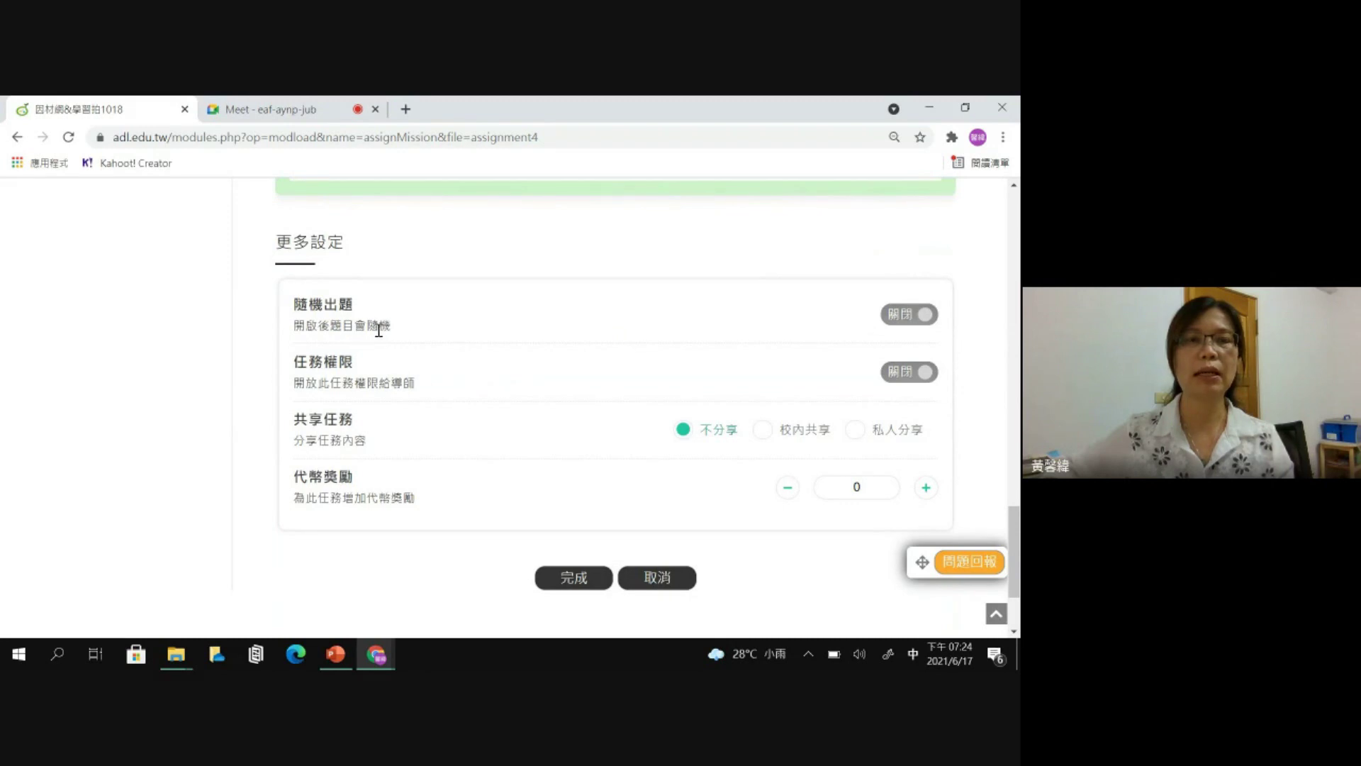
left_click(889, 317)
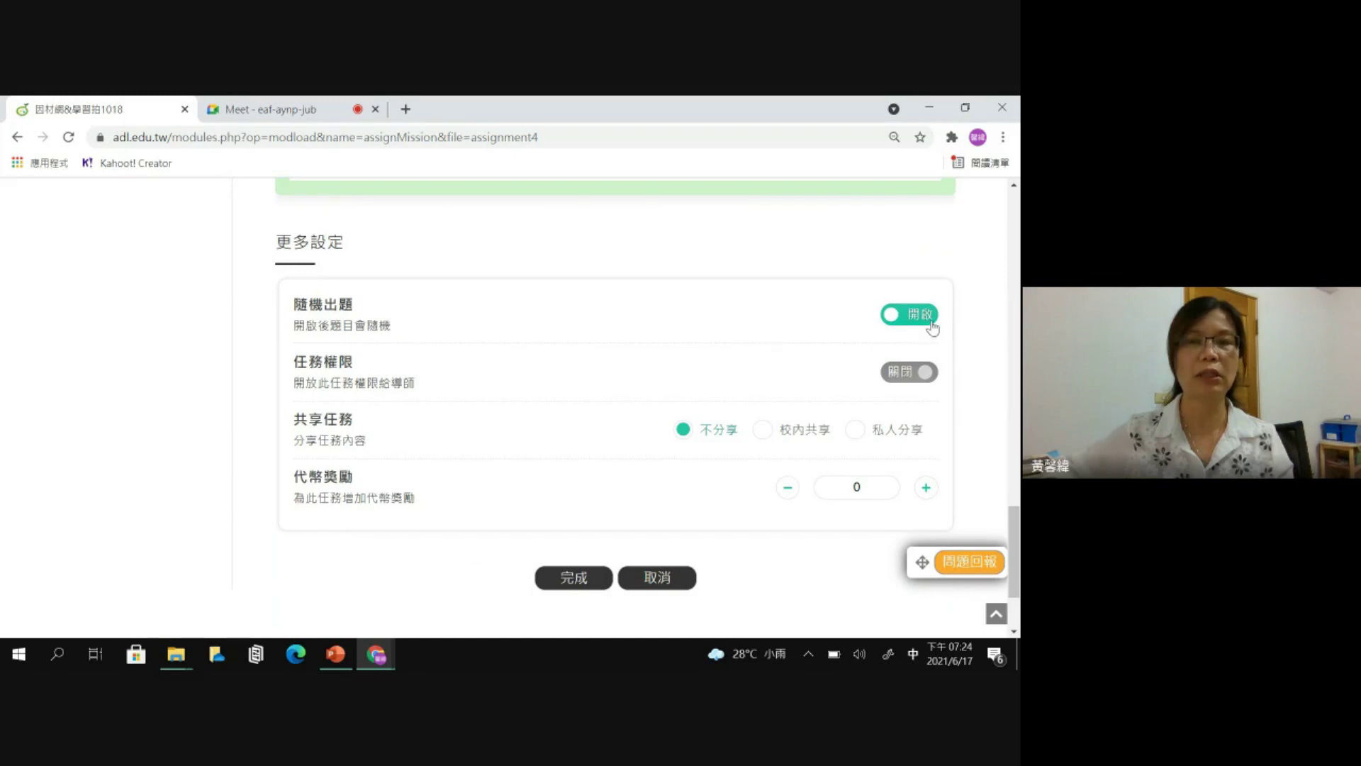
left_click(928, 378)
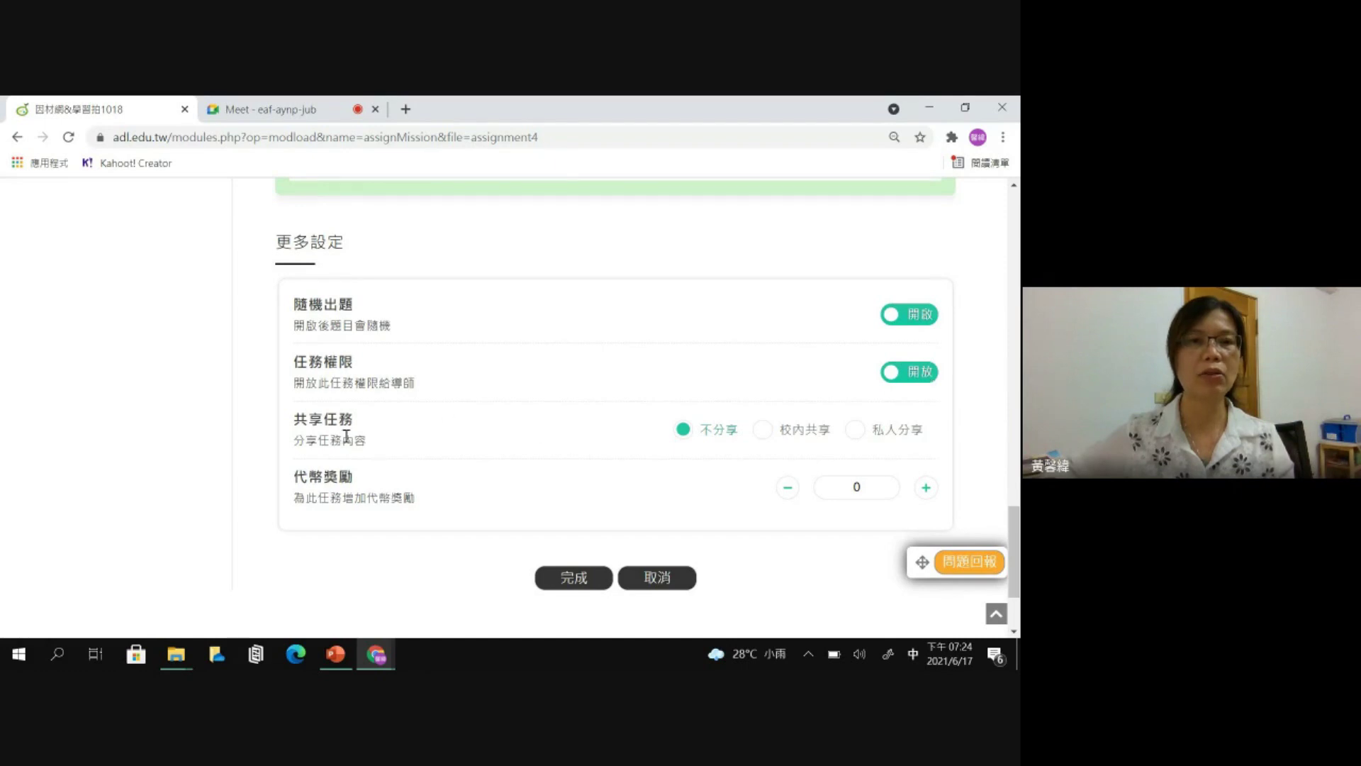
left_click(769, 437)
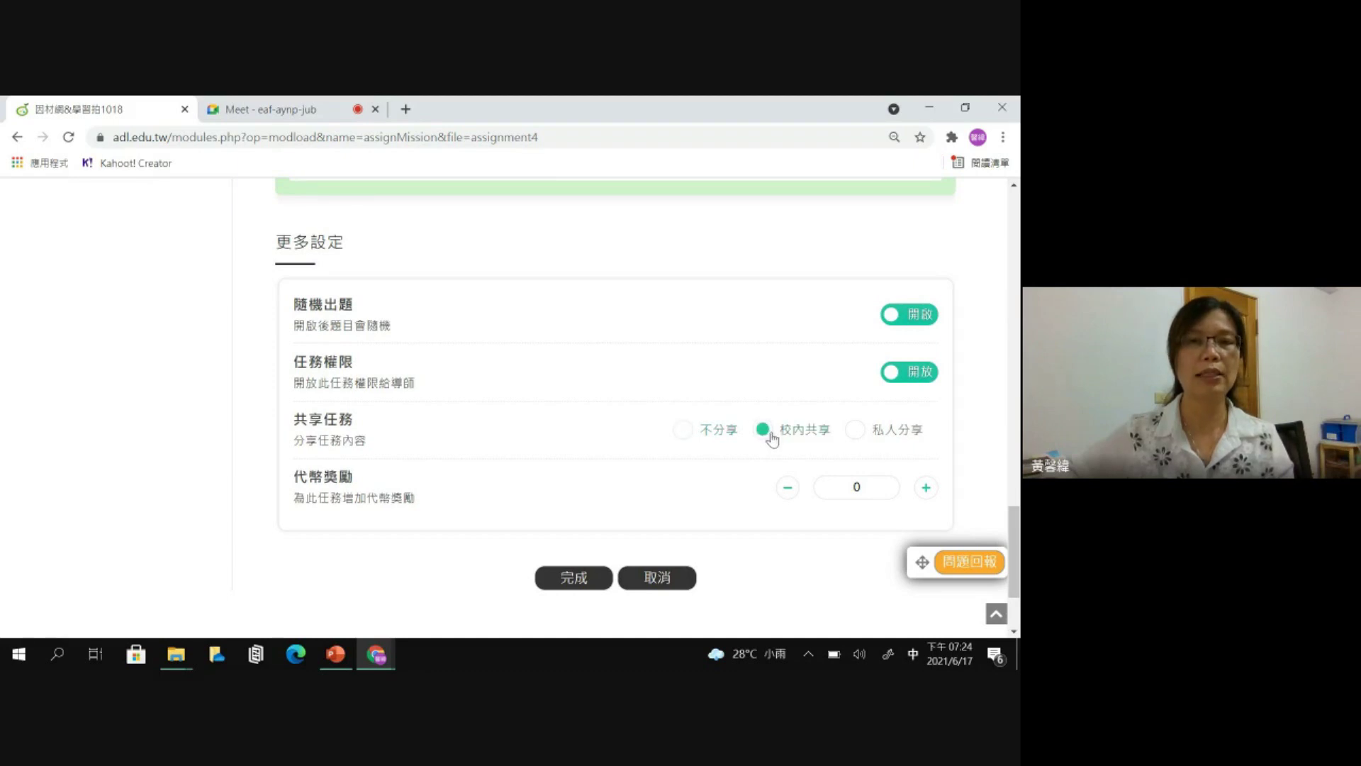
left_click(684, 433)
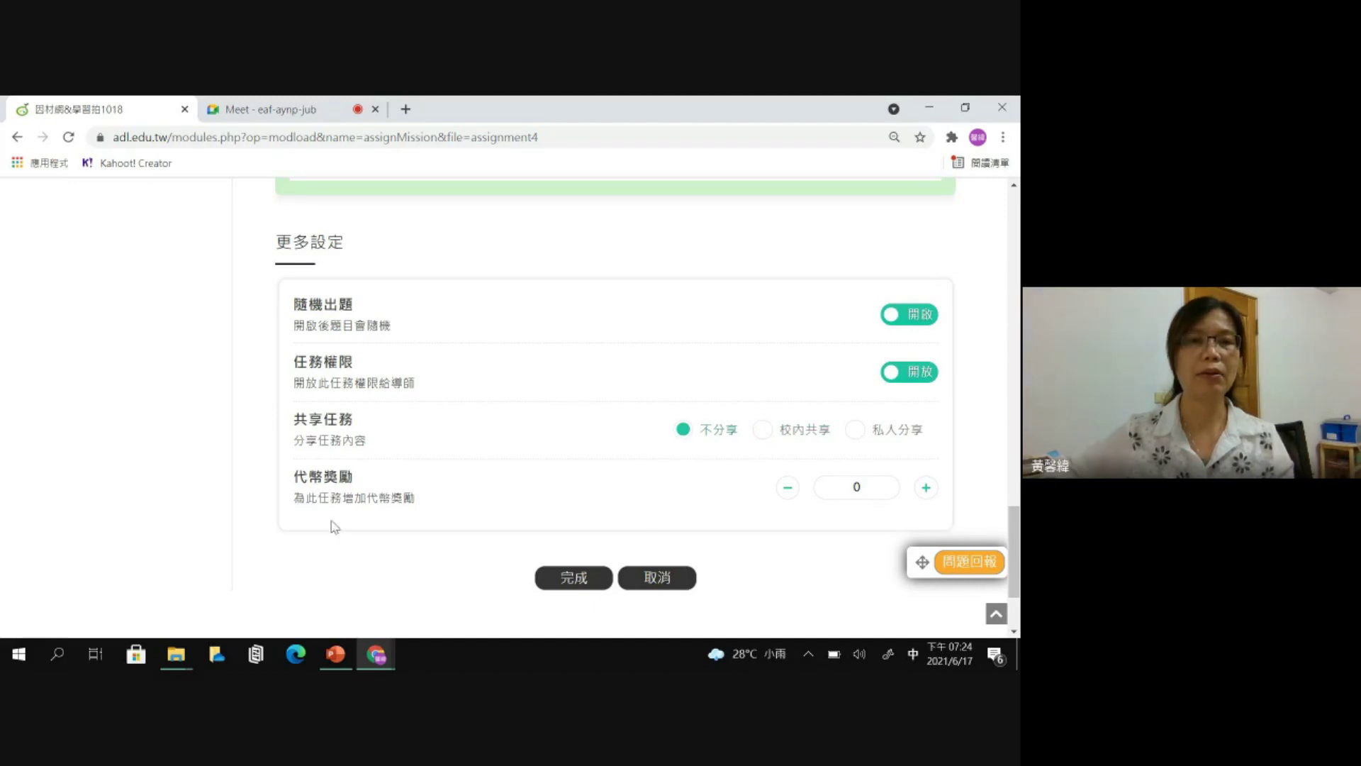
left_click(925, 488)
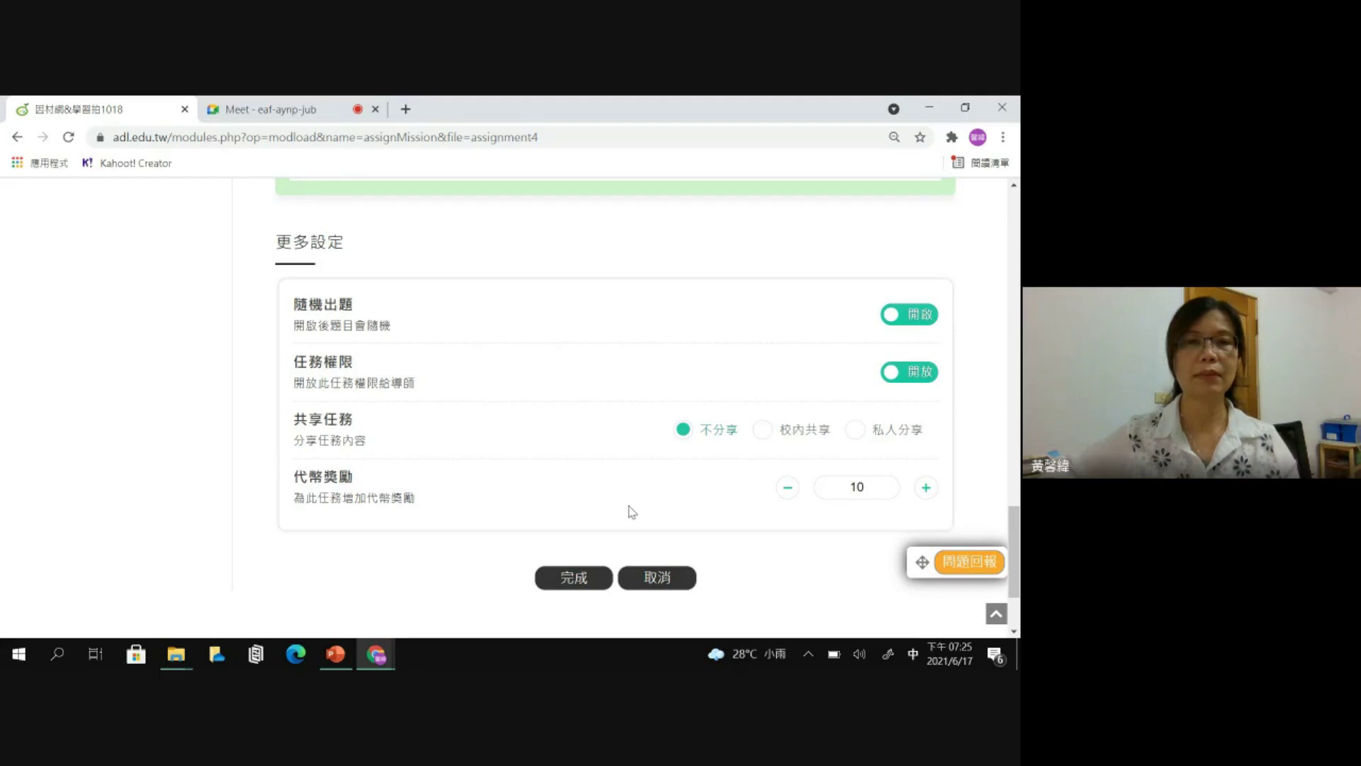
- Save the new task with 完成 and dismiss the task-created message
left_click(591, 583)
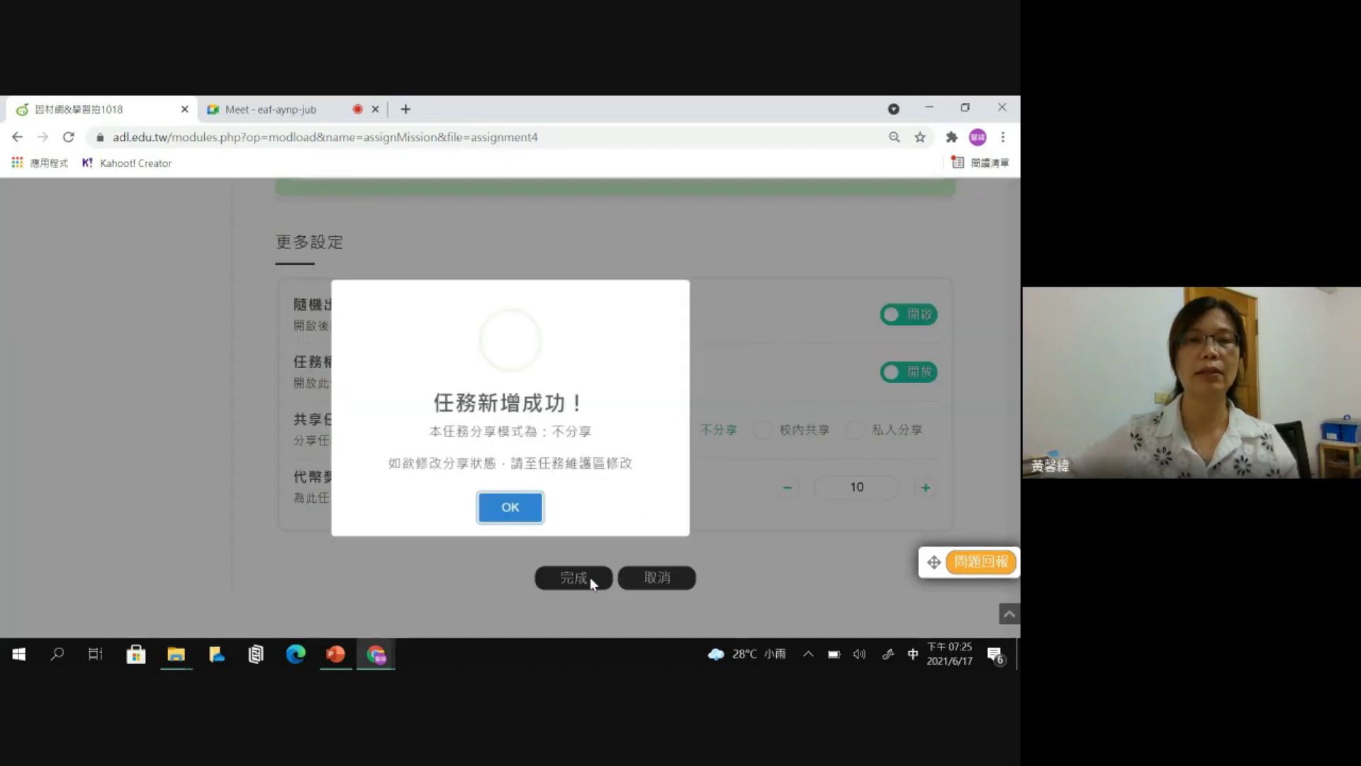
left_click(511, 508)
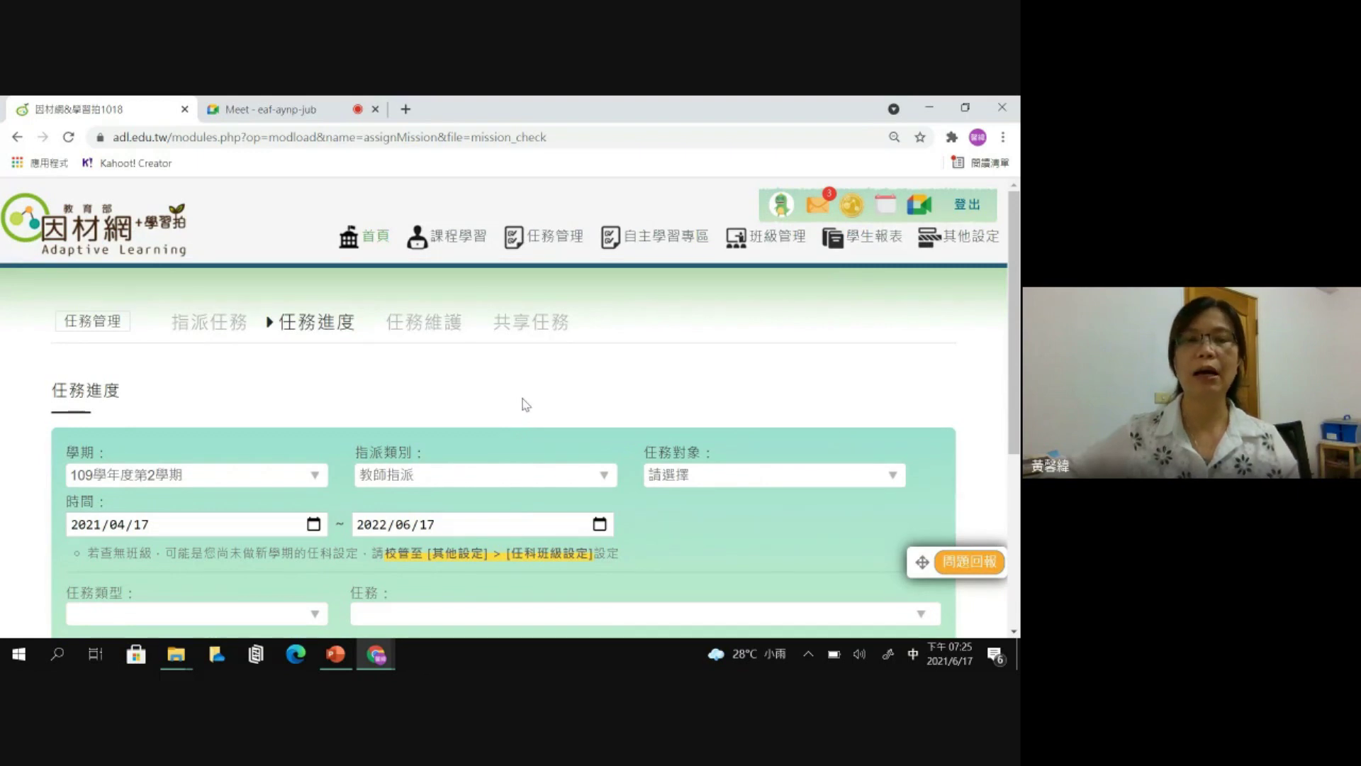
scroll(525, 405, "down", 1)
scroll(521, 363, "up", 1)
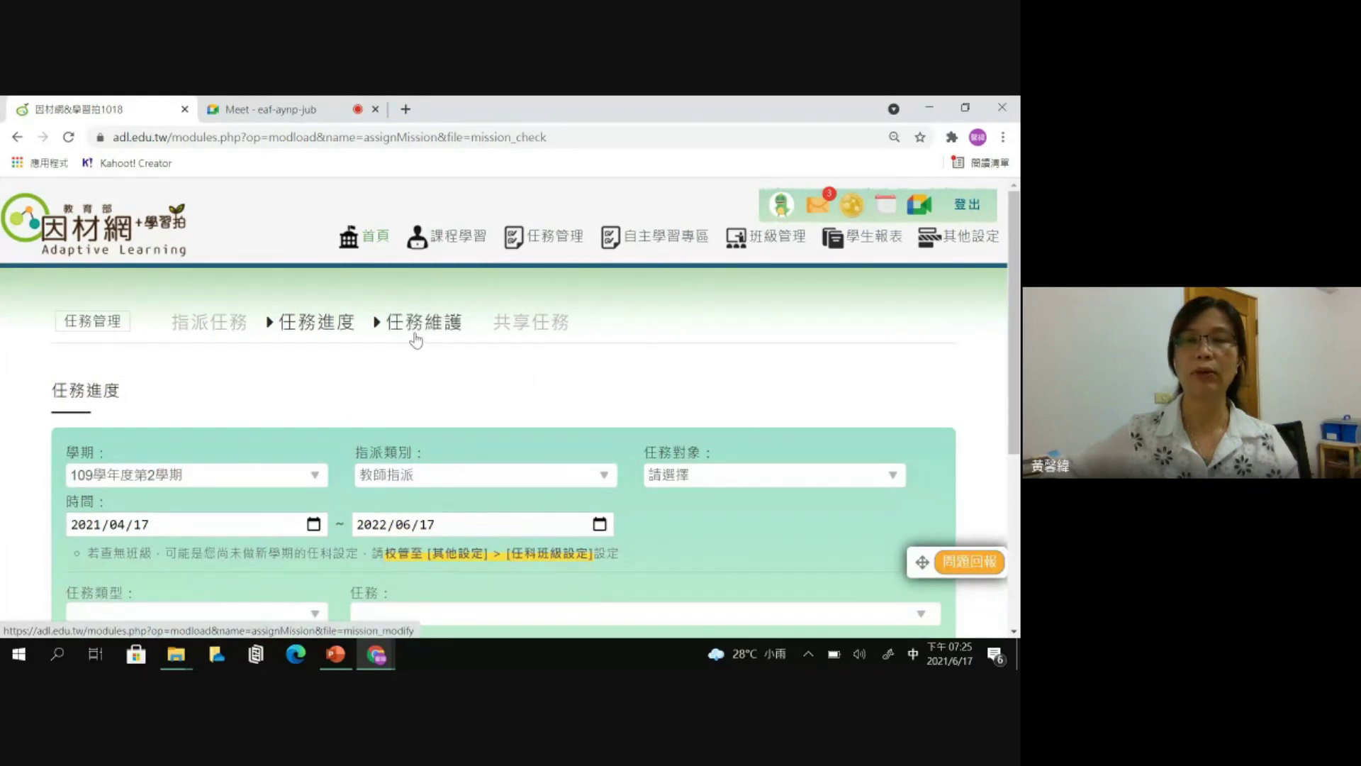
- In 任務維護, open the edit form of the 0617_防疫停課_數學 立體形體-卷一 task for 5年06班
left_click(425, 332)
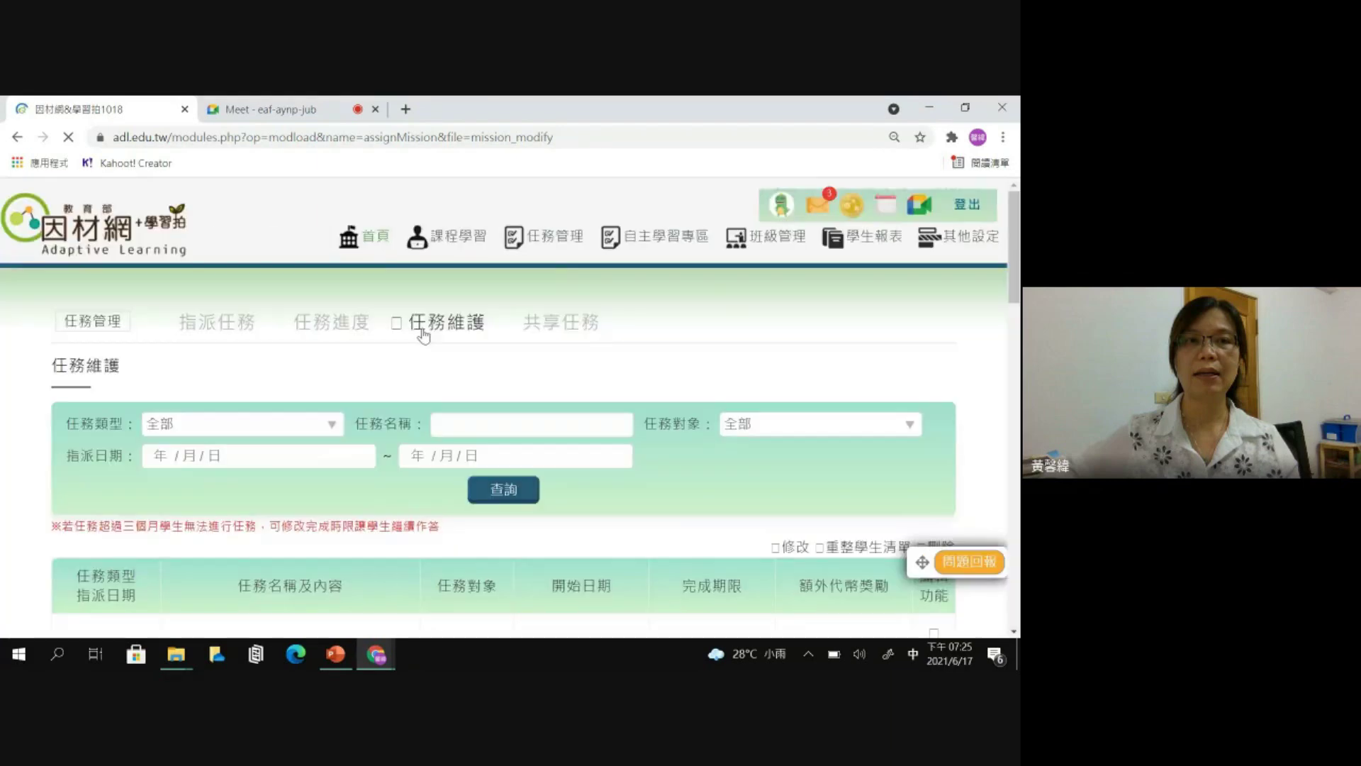
scroll(375, 365, "down", 3)
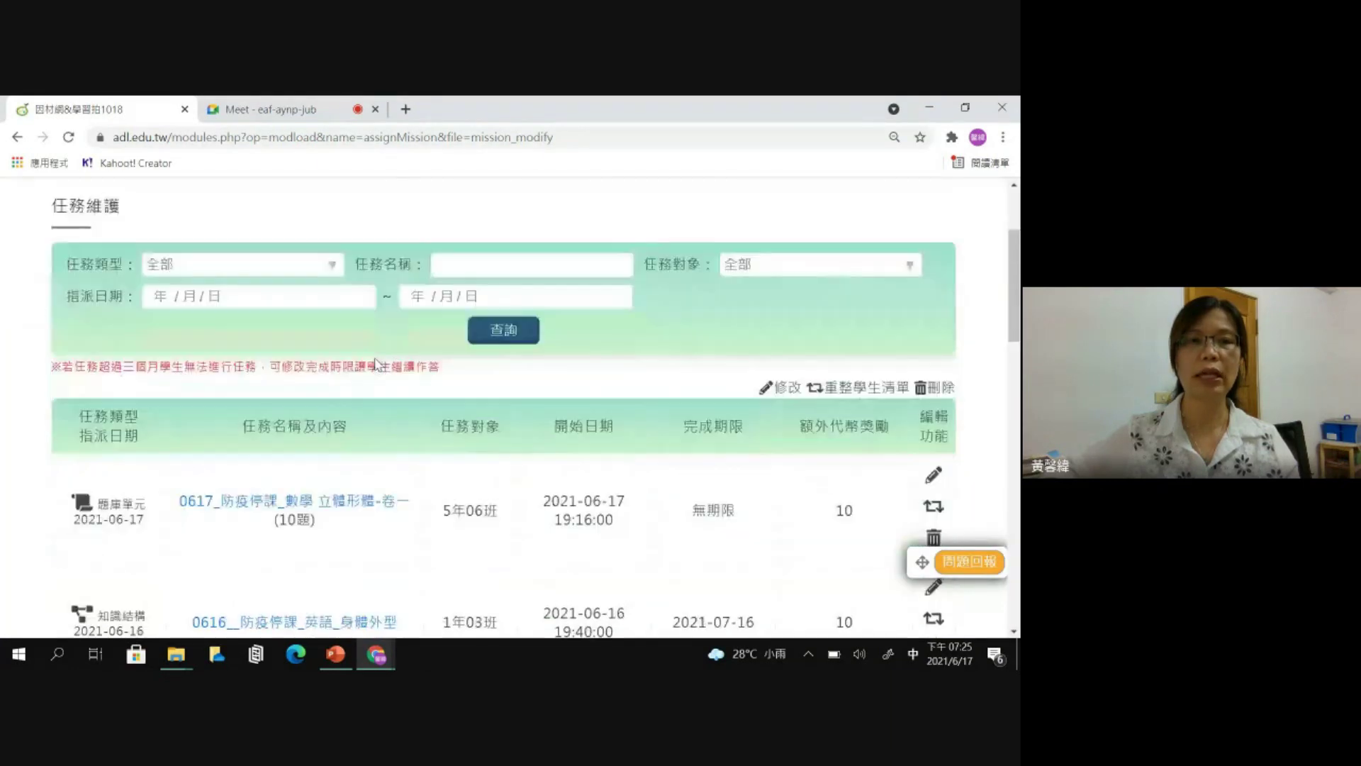
left_click_drag(99, 424, 148, 424)
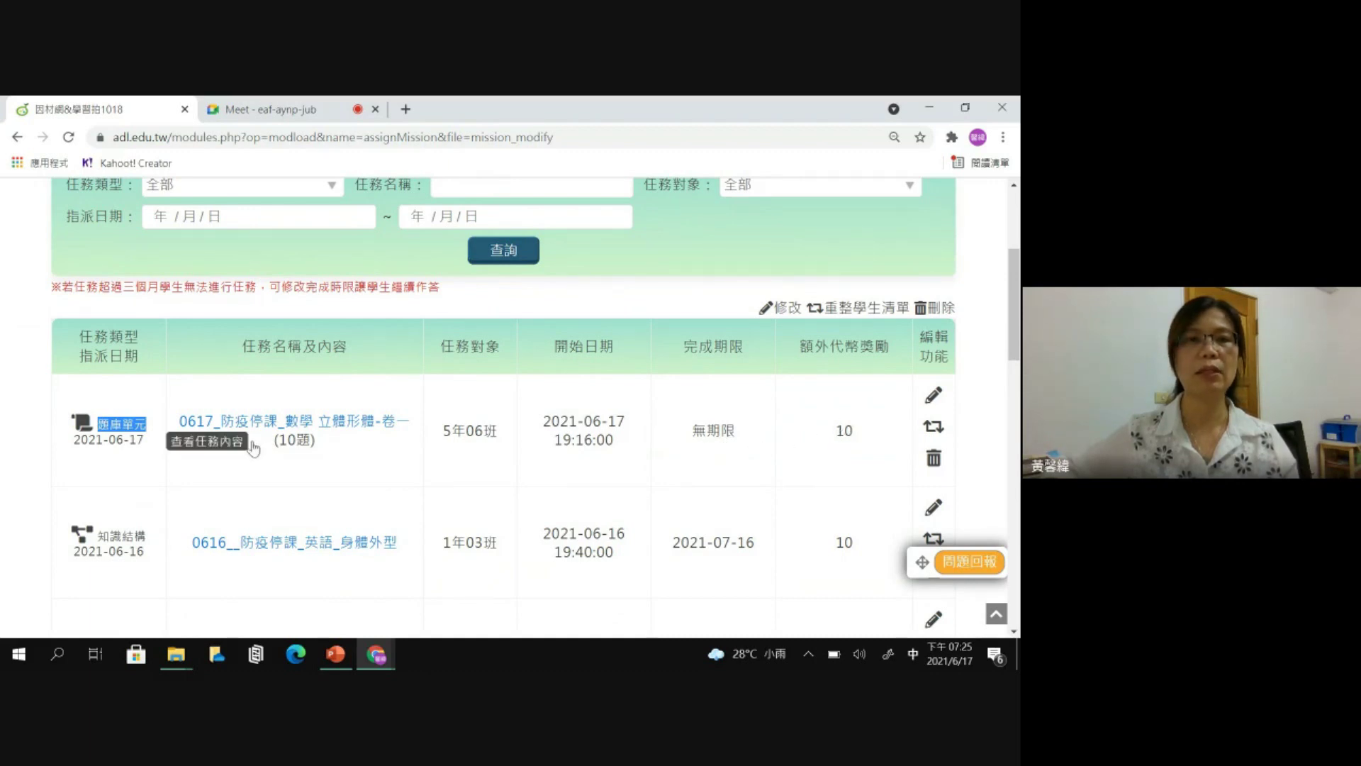
left_click(935, 399)
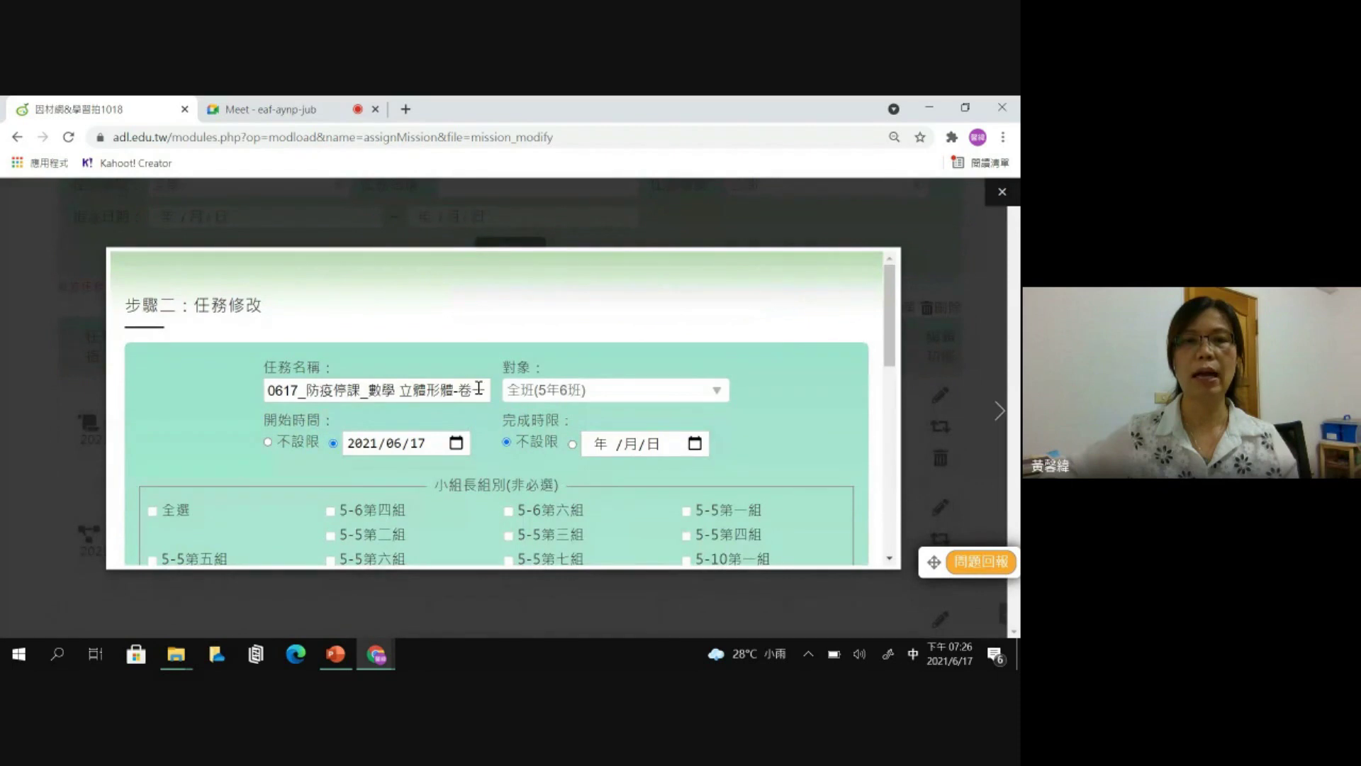
left_click(1002, 193)
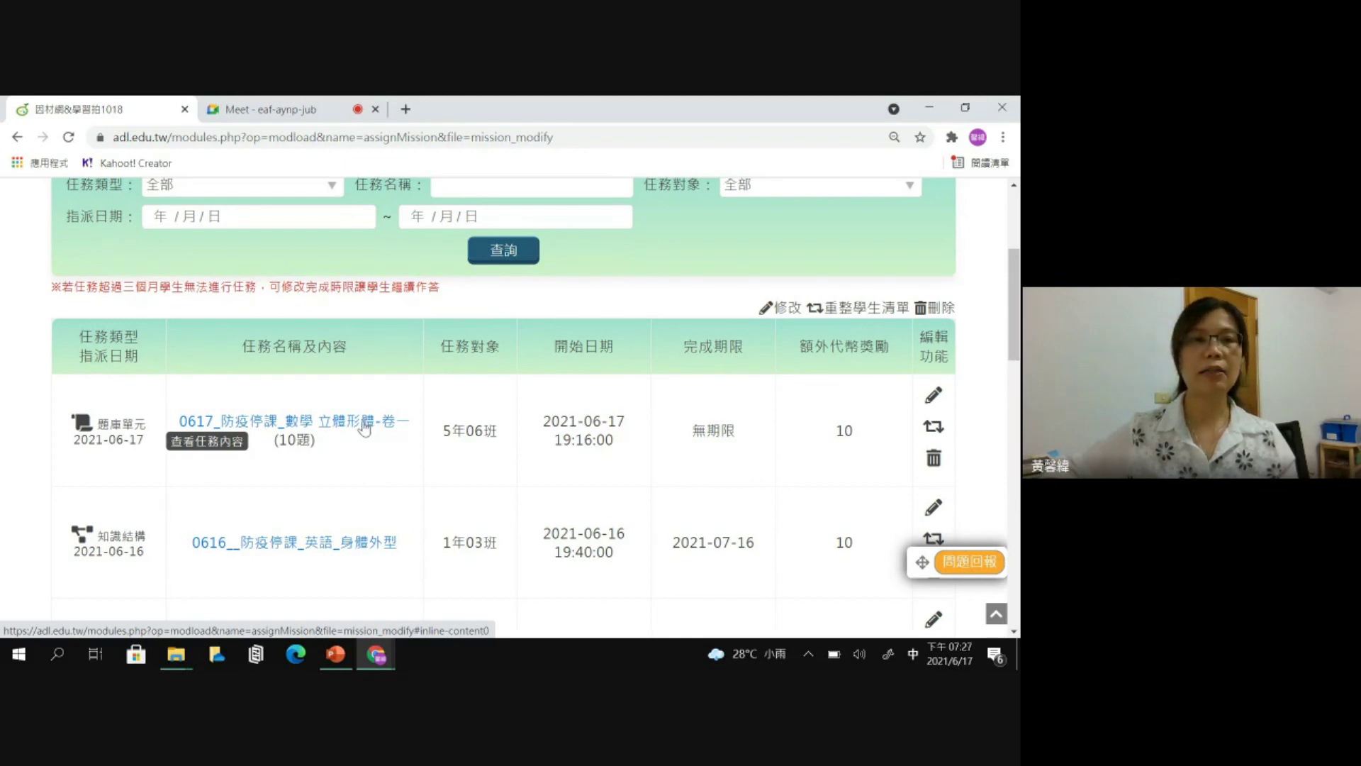
scroll(496, 411, "up", 4)
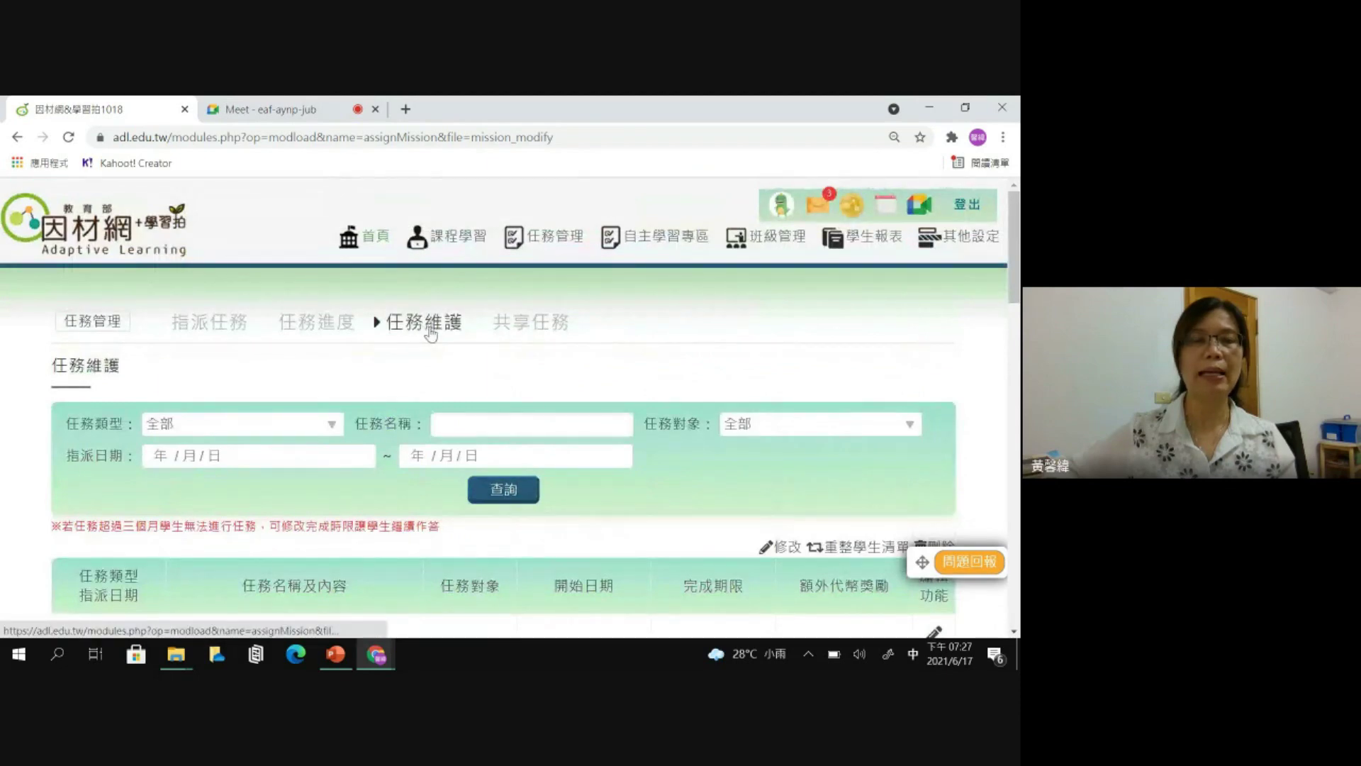
- View the 0617 task's content and open its 立體形體-卷一 quiz at the first prism question
scroll(381, 294, "down", 5)
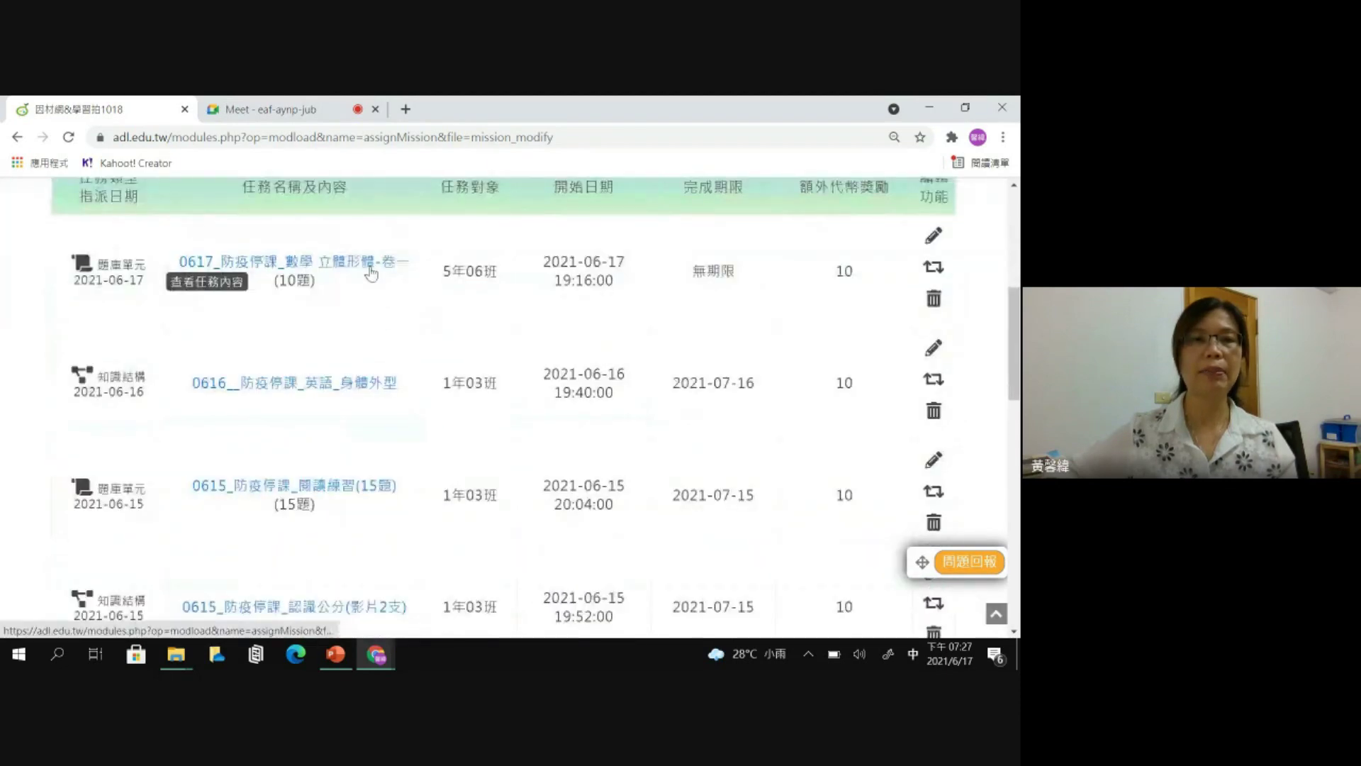
left_click(371, 273)
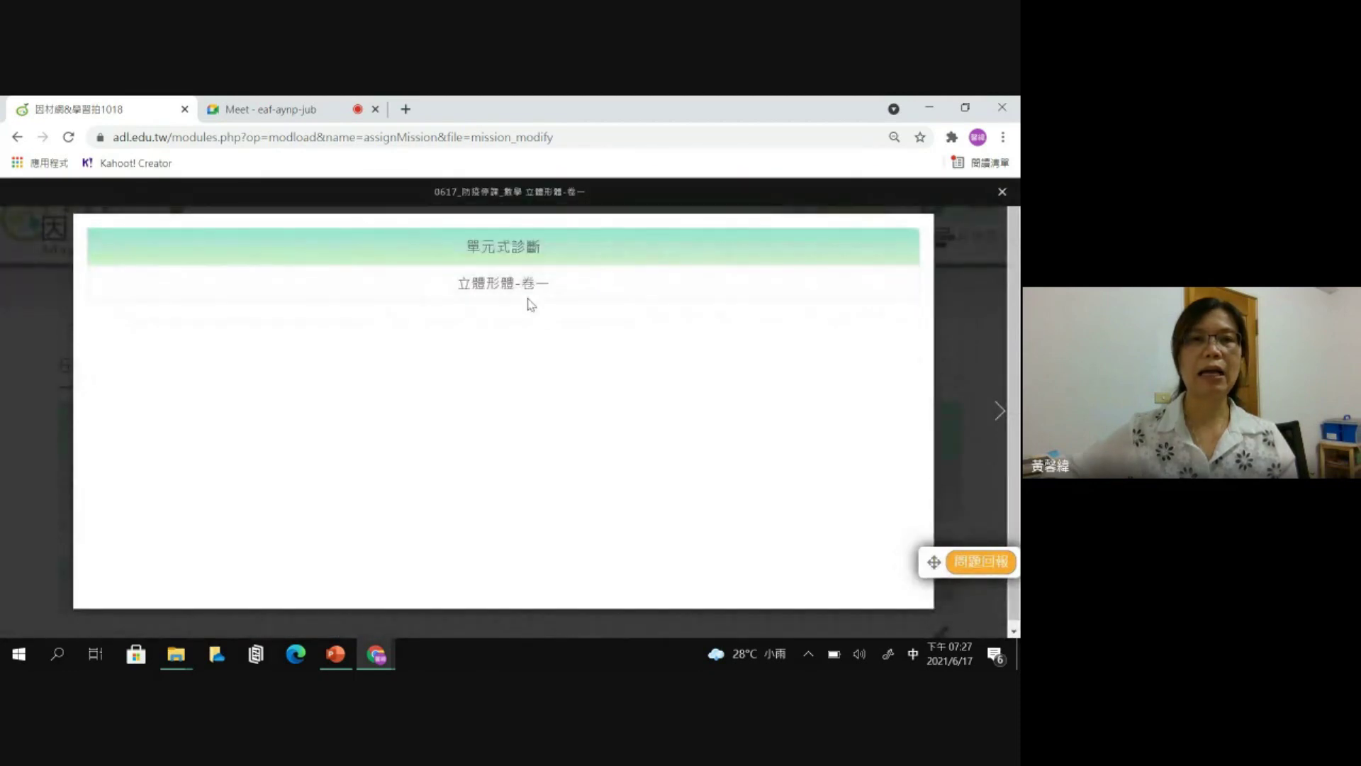
left_click(519, 288)
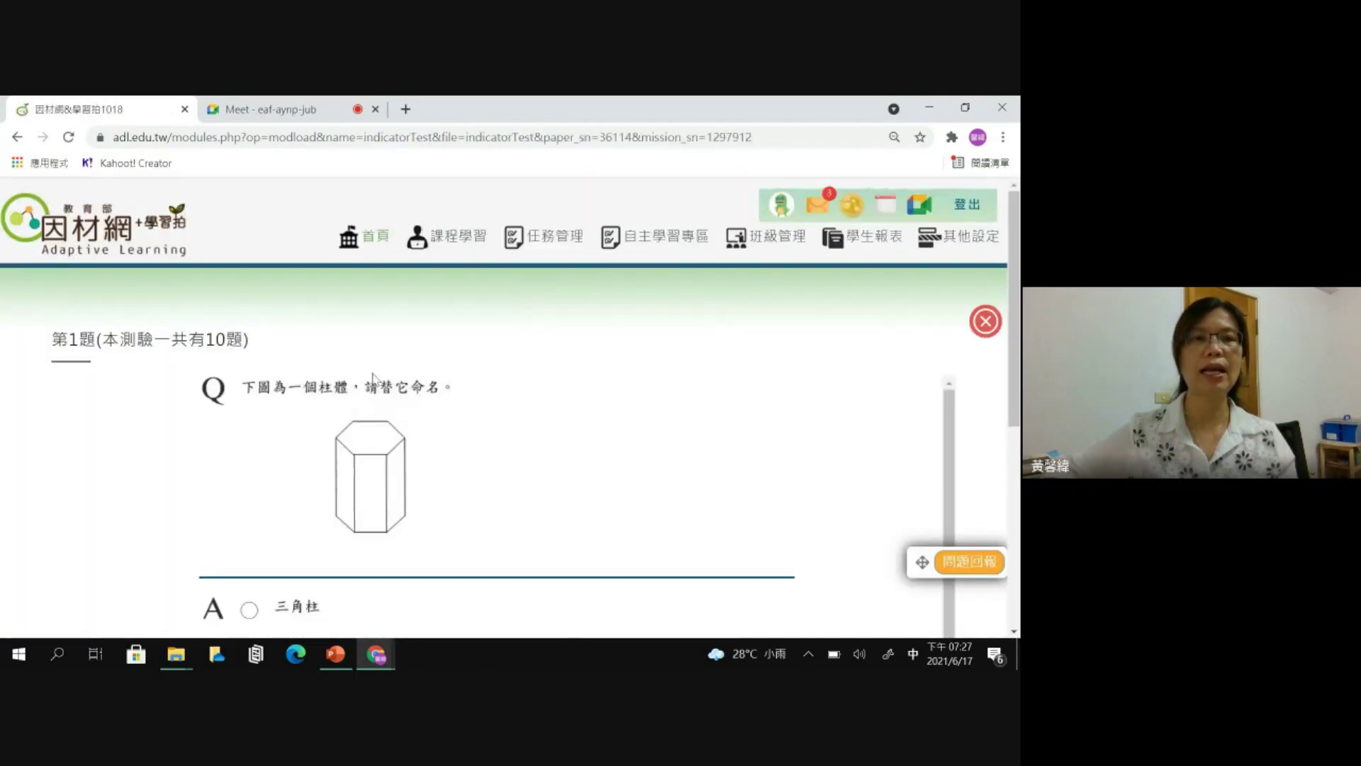
scroll(385, 364, "down", 1)
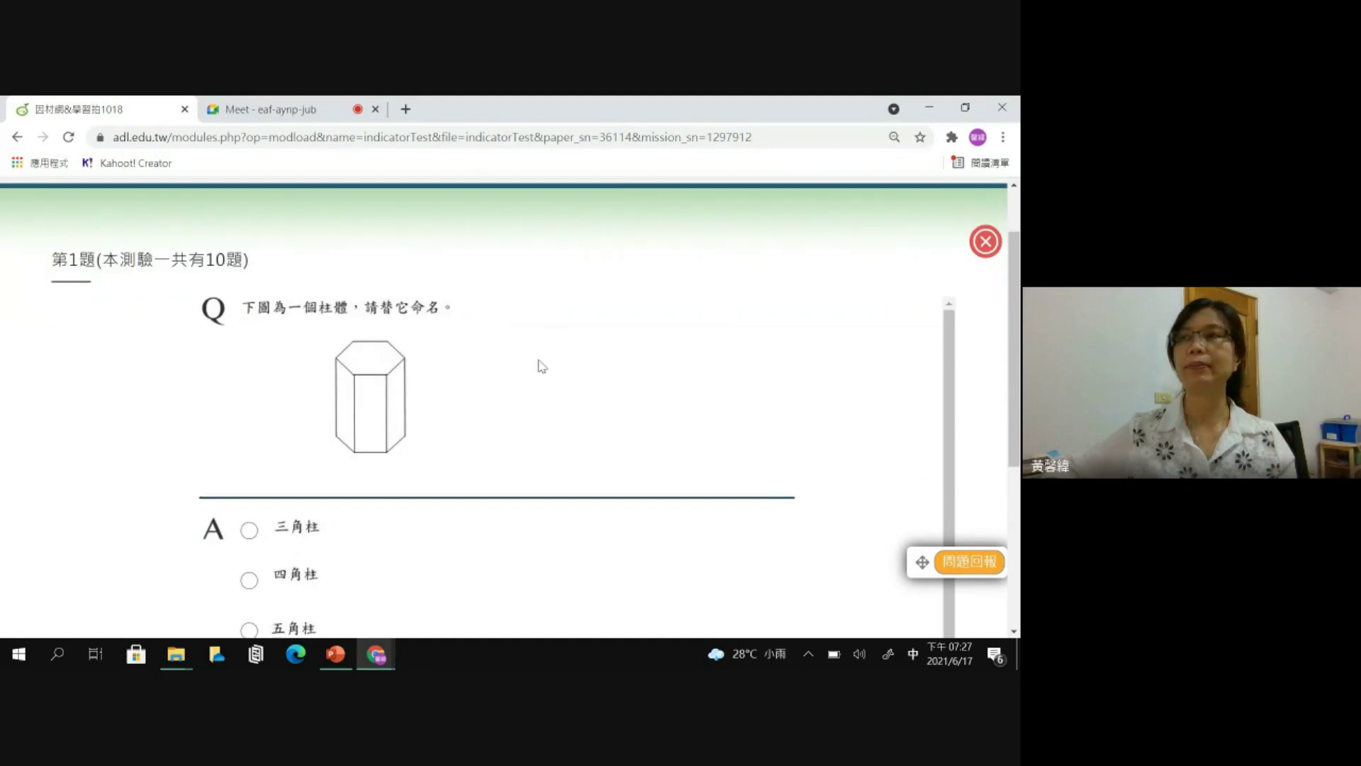
scroll(538, 365, "down", 1)
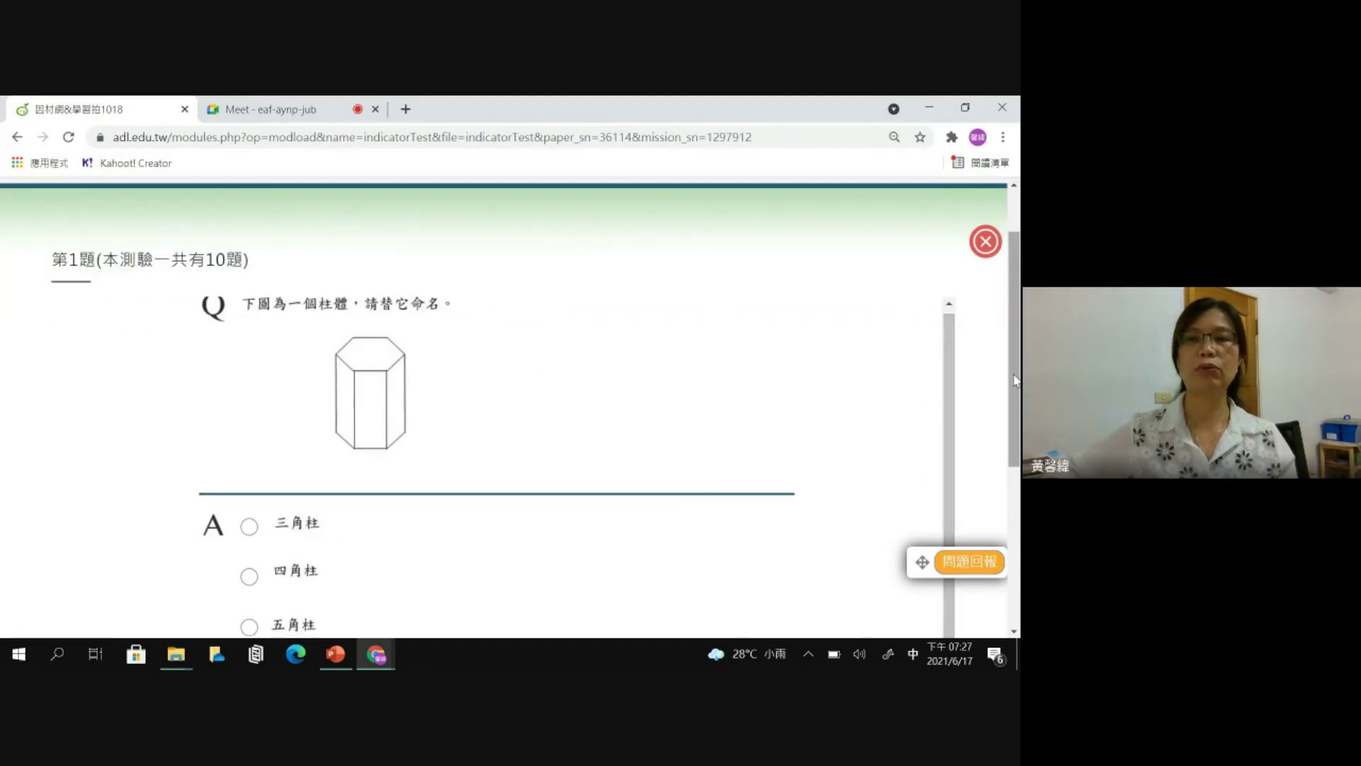
scroll(984, 394, "up", 1)
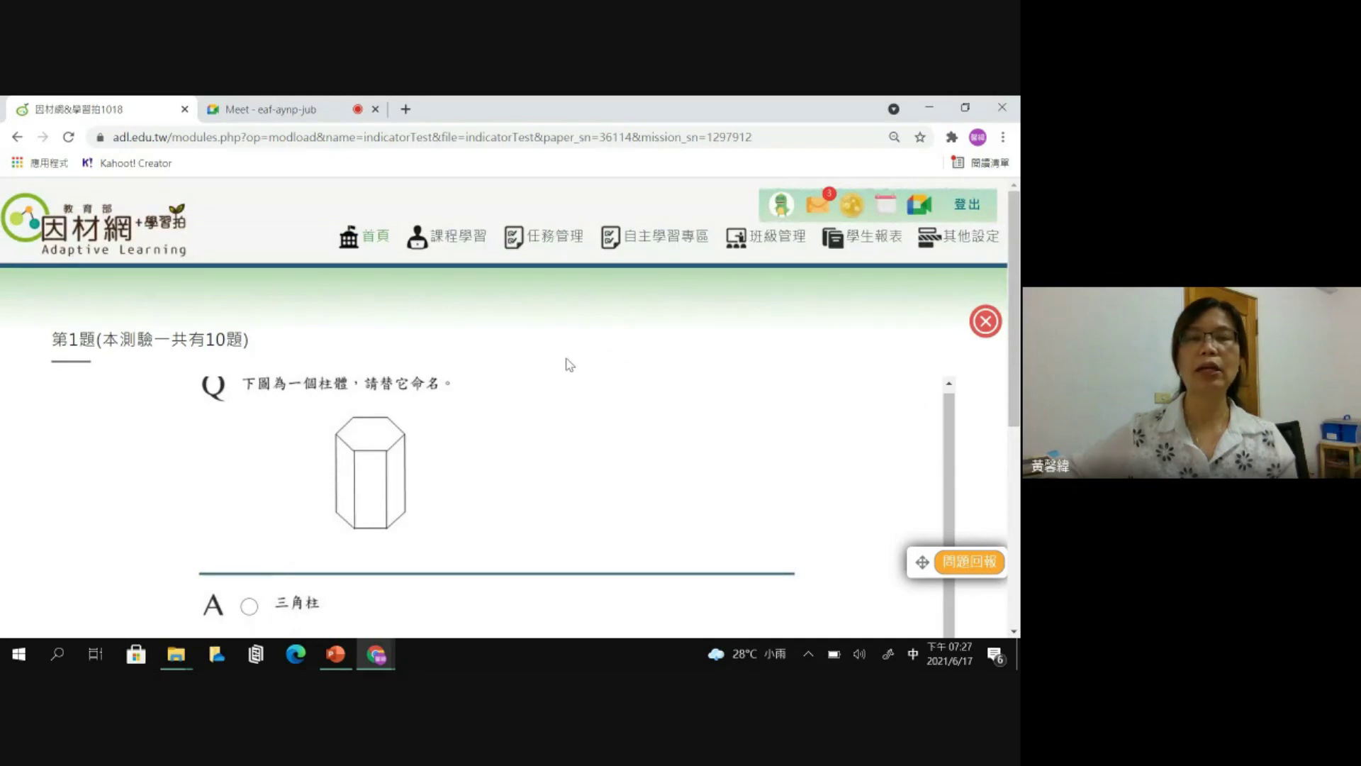
- Return to the home page and list the tasks assigned to class 5年6班
left_click(373, 239)
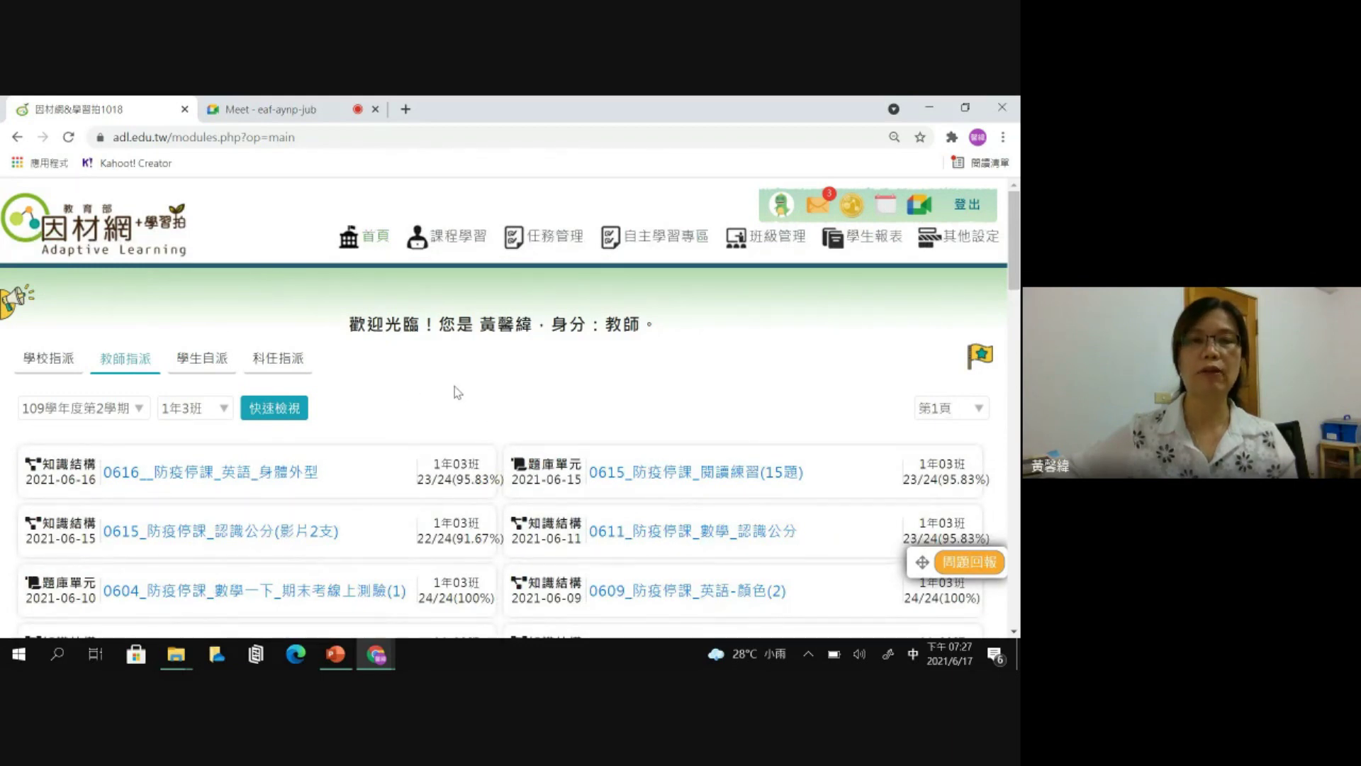
scroll(456, 379, "down", 1)
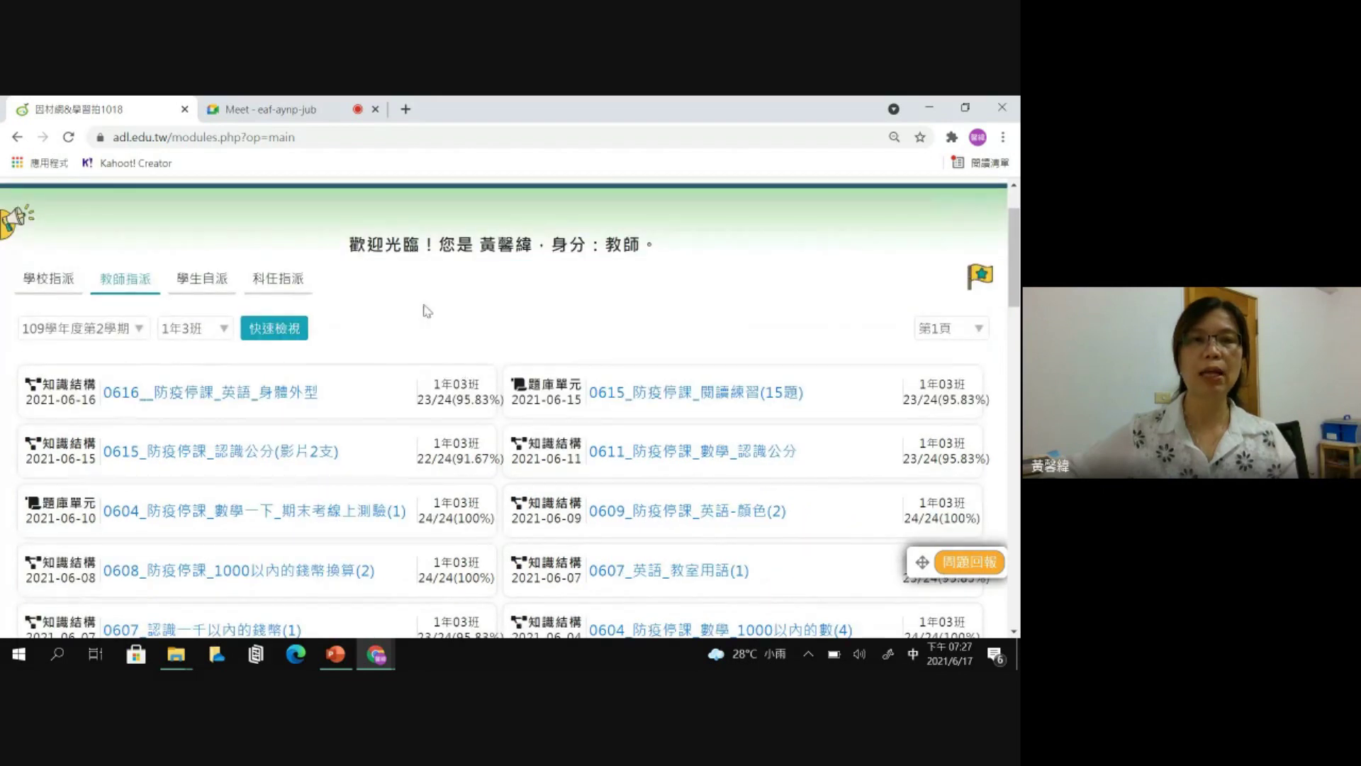
left_click(224, 334)
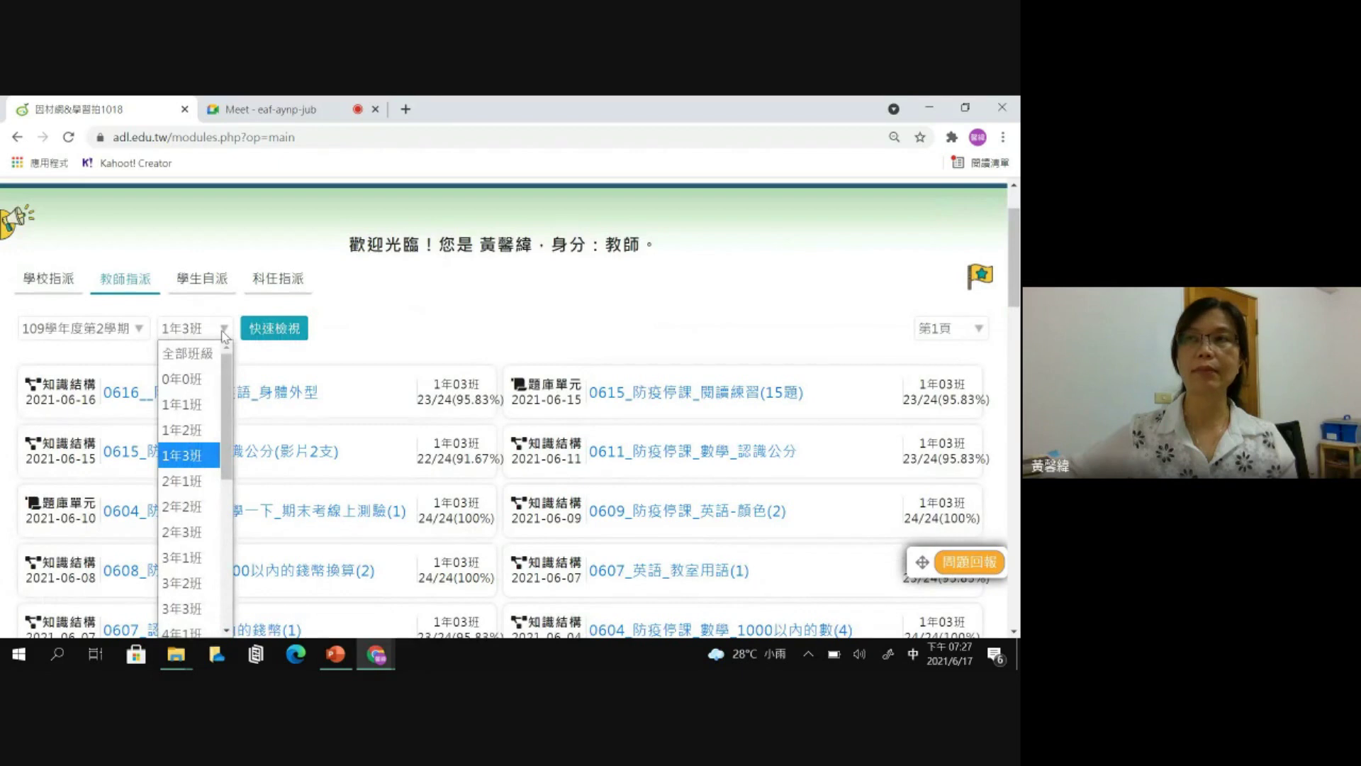
left_click_drag(227, 386, 231, 466)
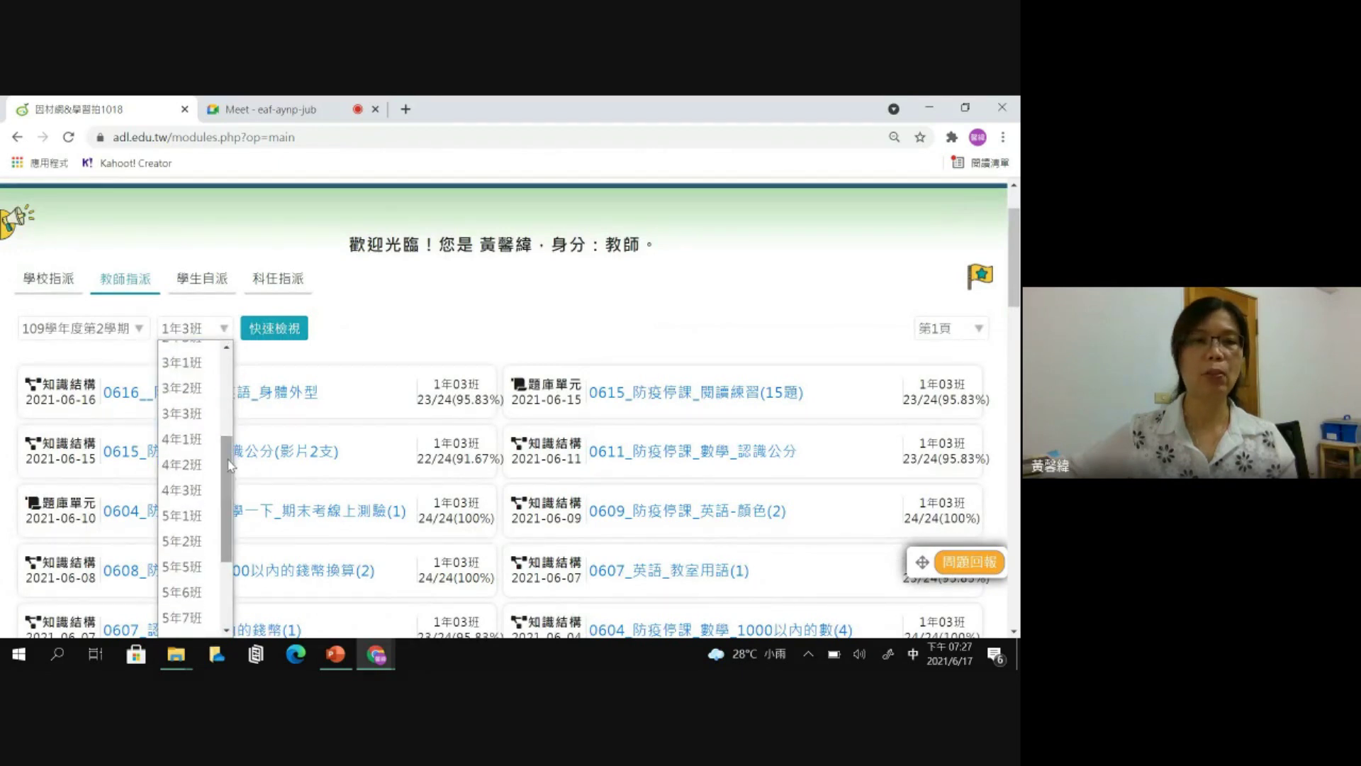
left_click(197, 593)
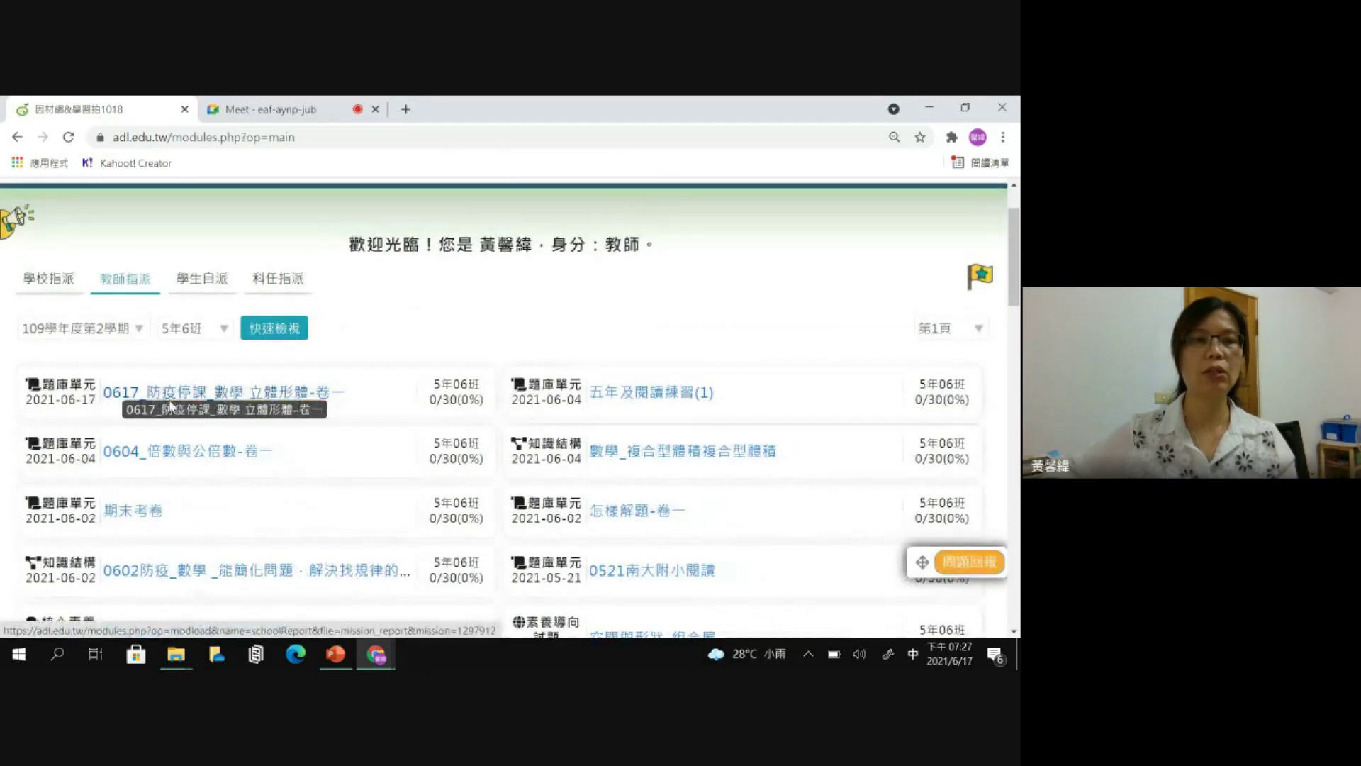
- Open the 0617 task's completion report, then its 任務進度 page in a new tab
left_click(287, 394)
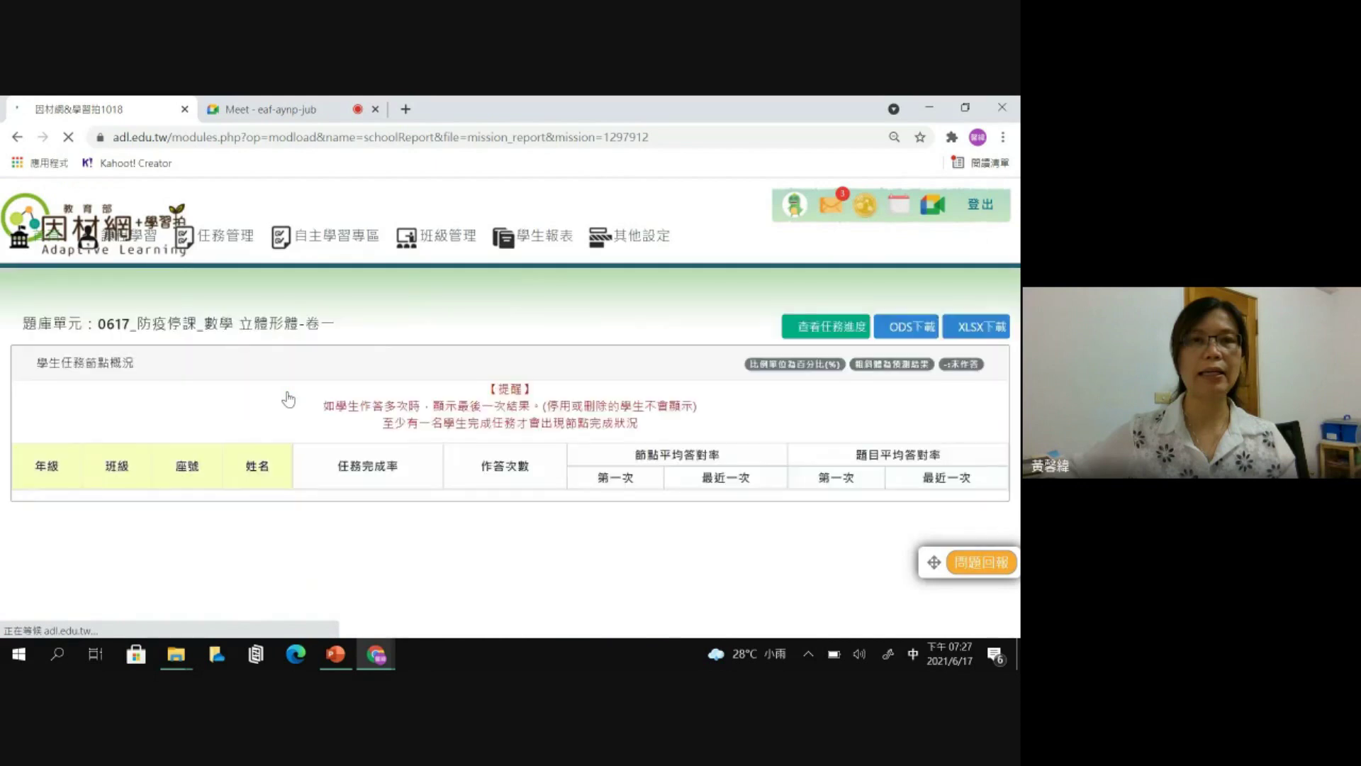
left_click_drag(1014, 298, 1014, 330)
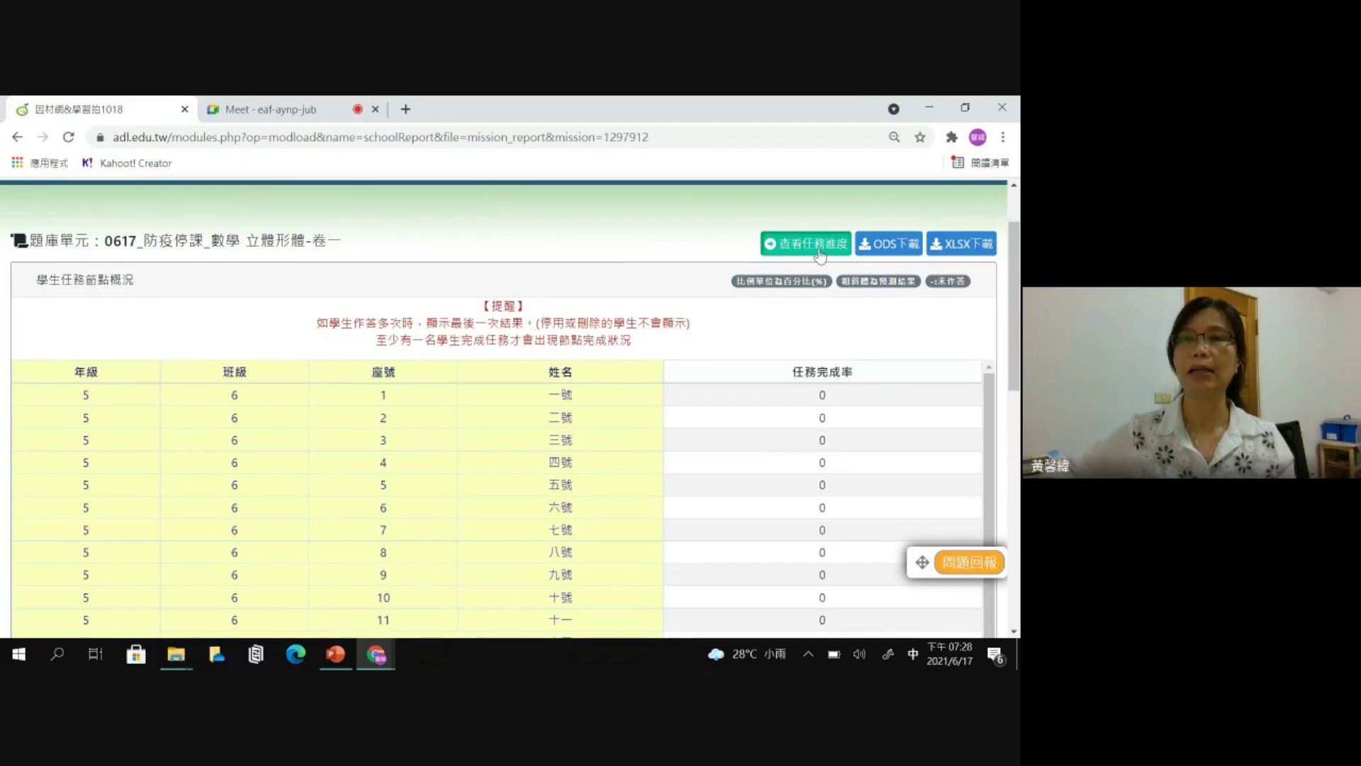
left_click(820, 248)
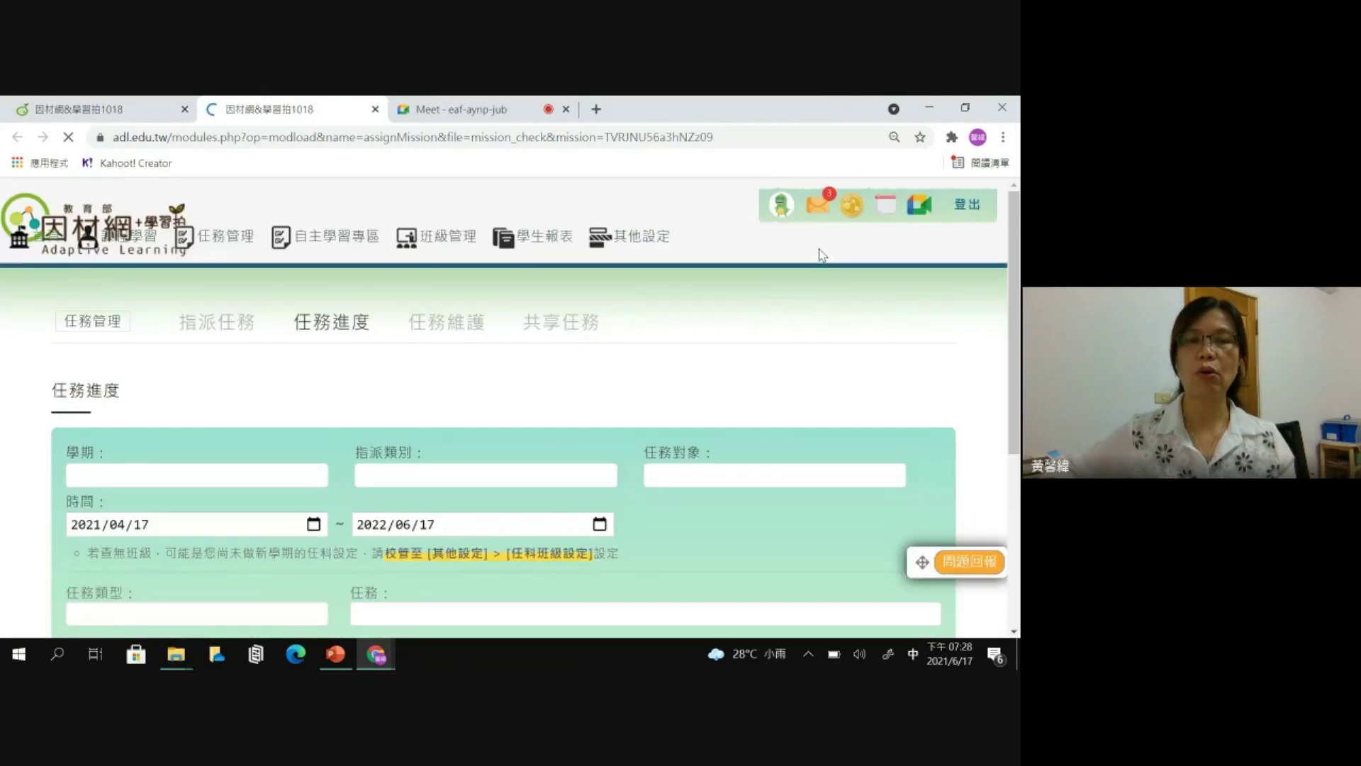
- Open the 0617 quiz's question list and browse nodes S02, S03 and S04
scroll(823, 371, "down", 5)
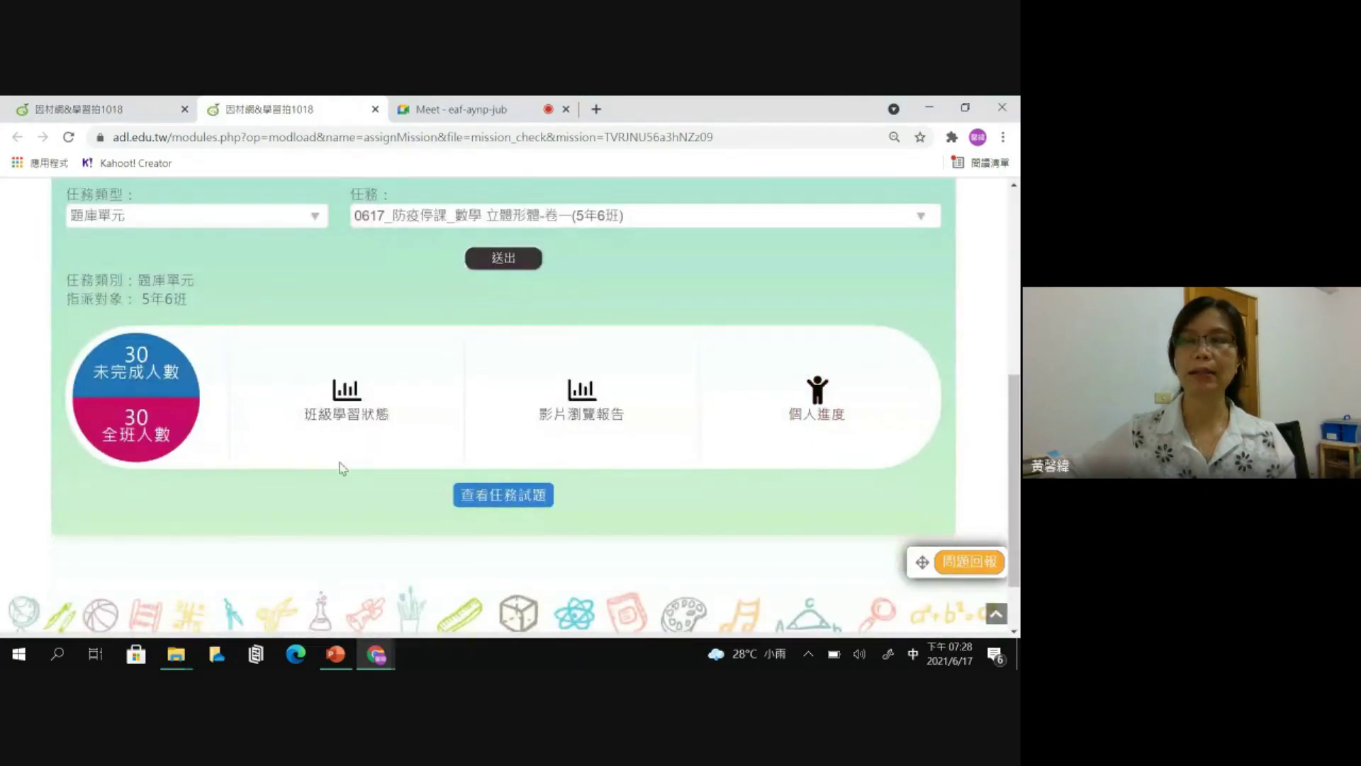
left_click(524, 505)
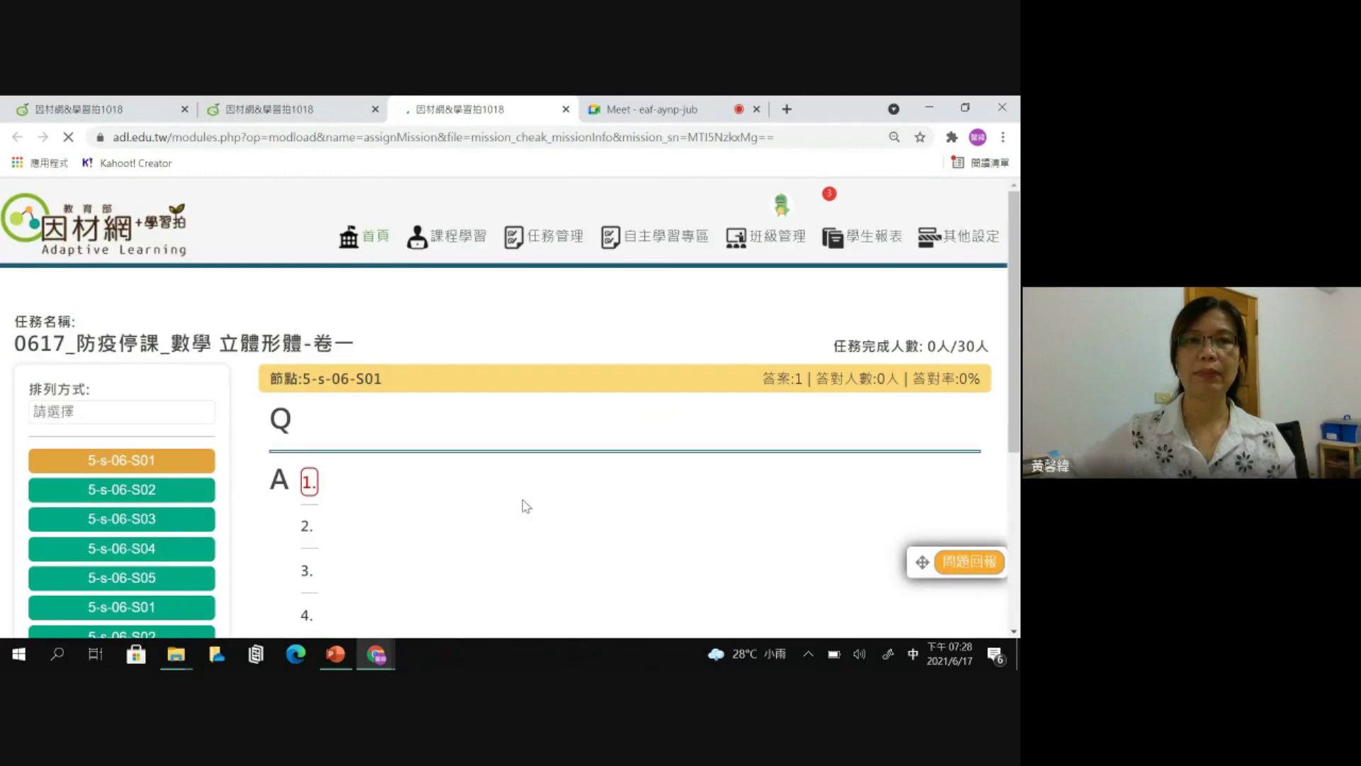
left_click(185, 482)
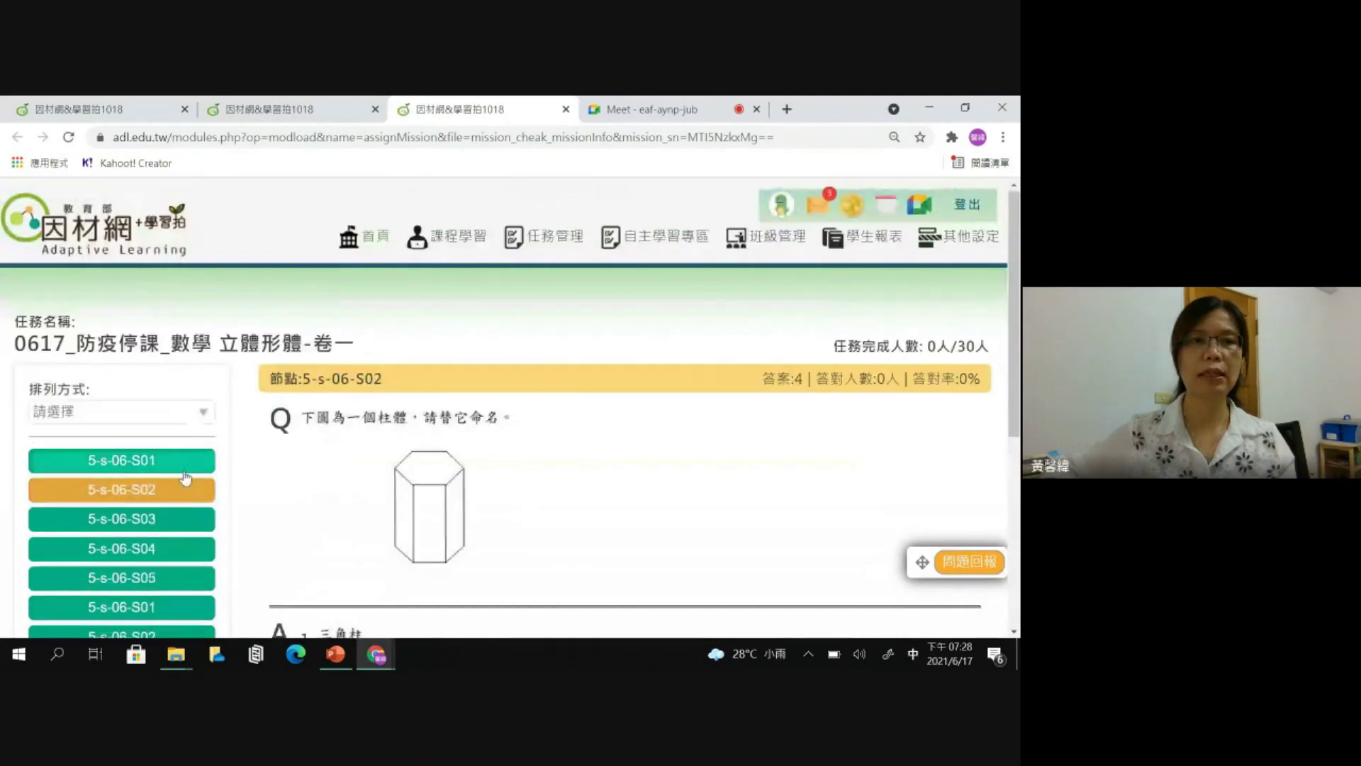
left_click(183, 518)
scroll(182, 521, "down", 1)
left_click(182, 481)
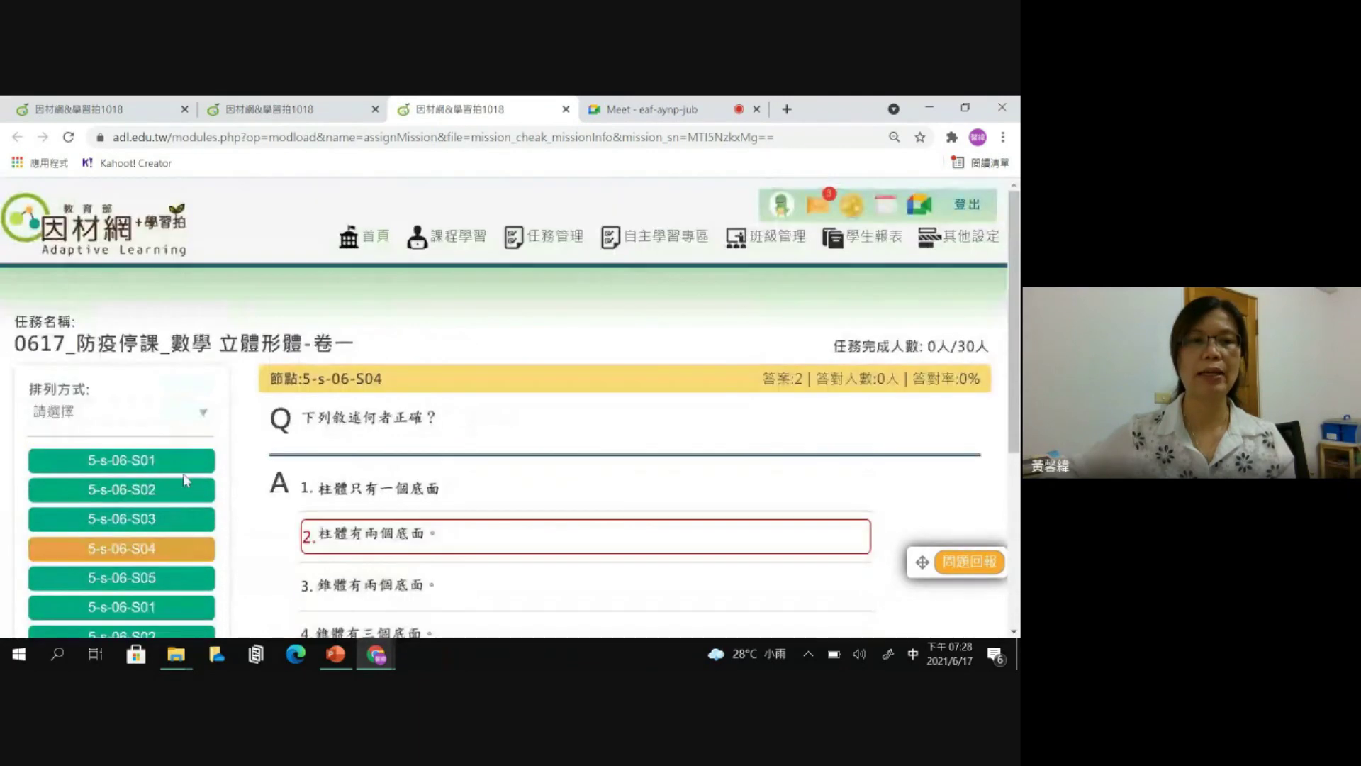
- View the sphere question under S01 and the pyramid question under S05, then return home
scroll(187, 472, "down", 3)
left_click(189, 459)
scroll(197, 494, "down", 3)
left_click(196, 491)
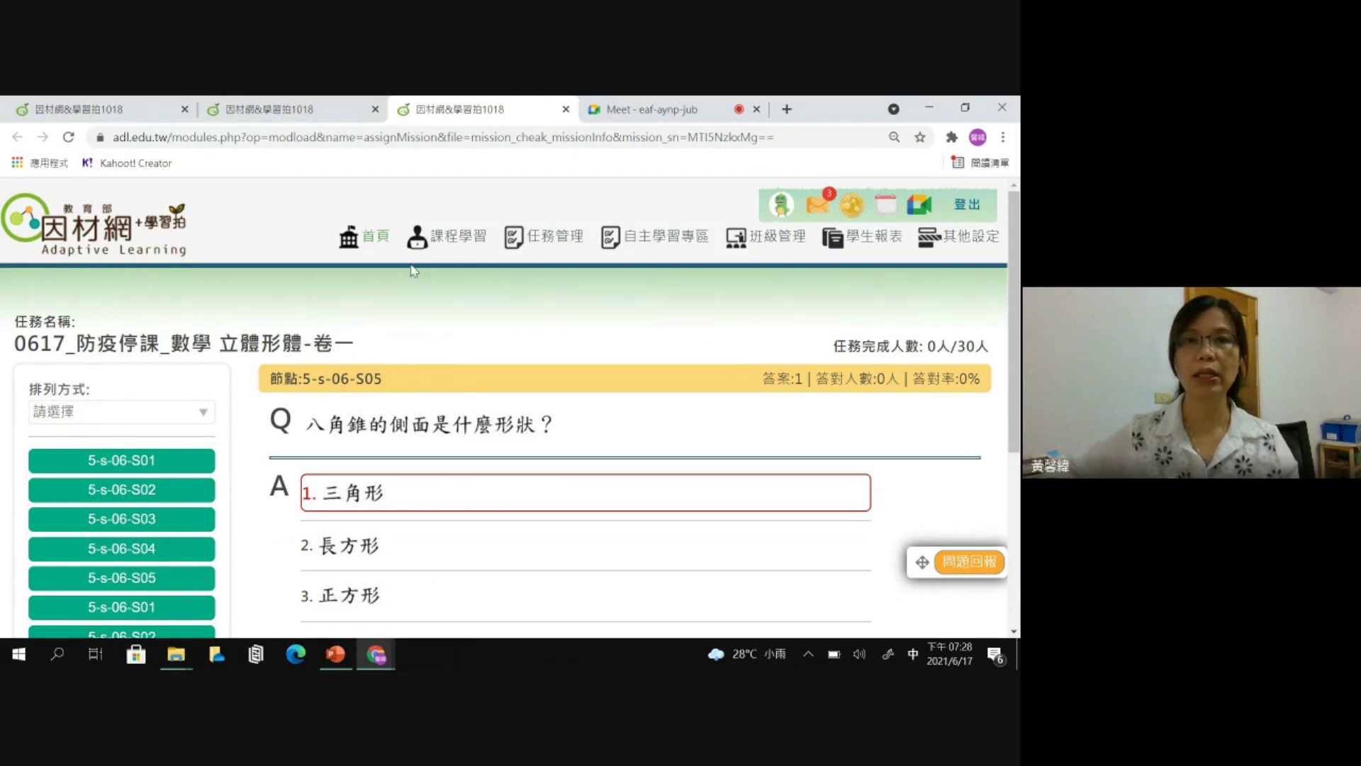
left_click(380, 242)
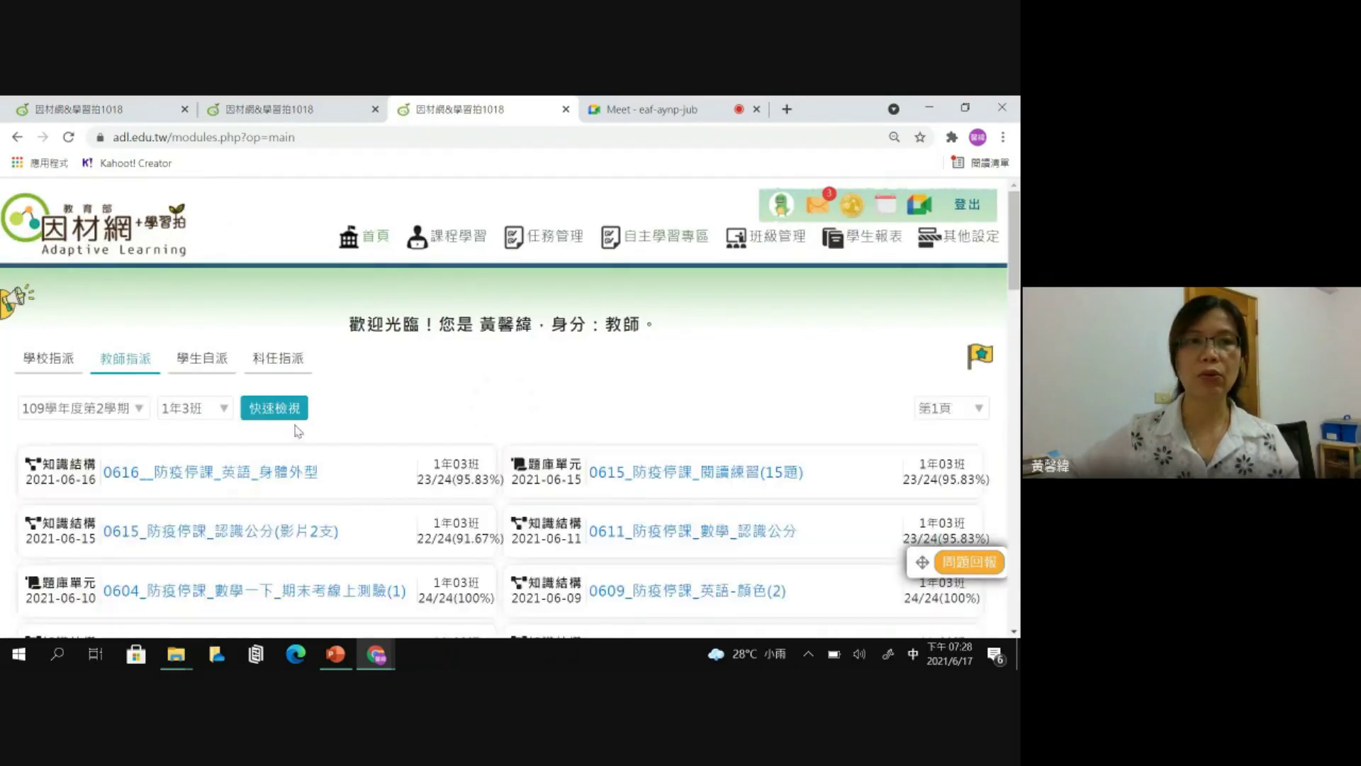
- Show class 5年6班's tasks, then open the 0617 quiz report and its 任務進度 page
left_click(195, 408)
scroll(192, 326, "down", 8)
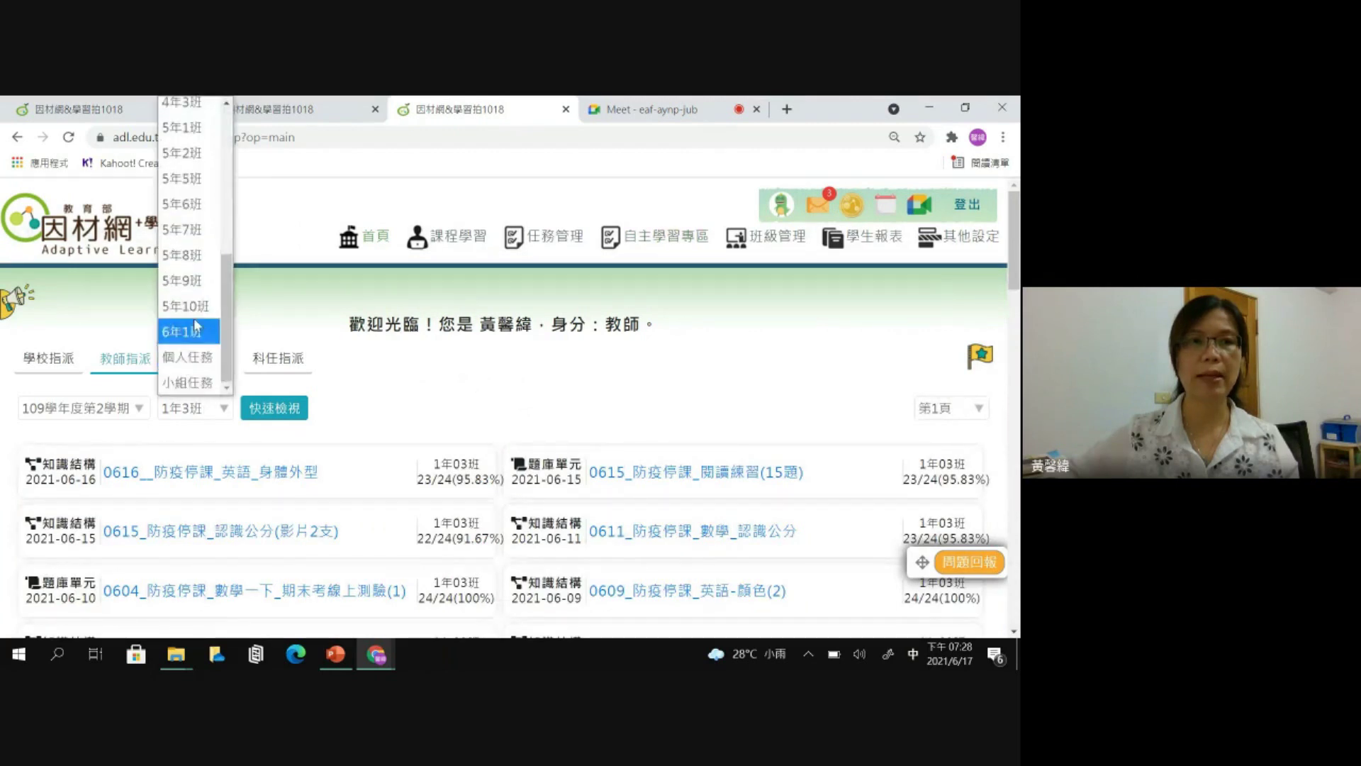
left_click(190, 204)
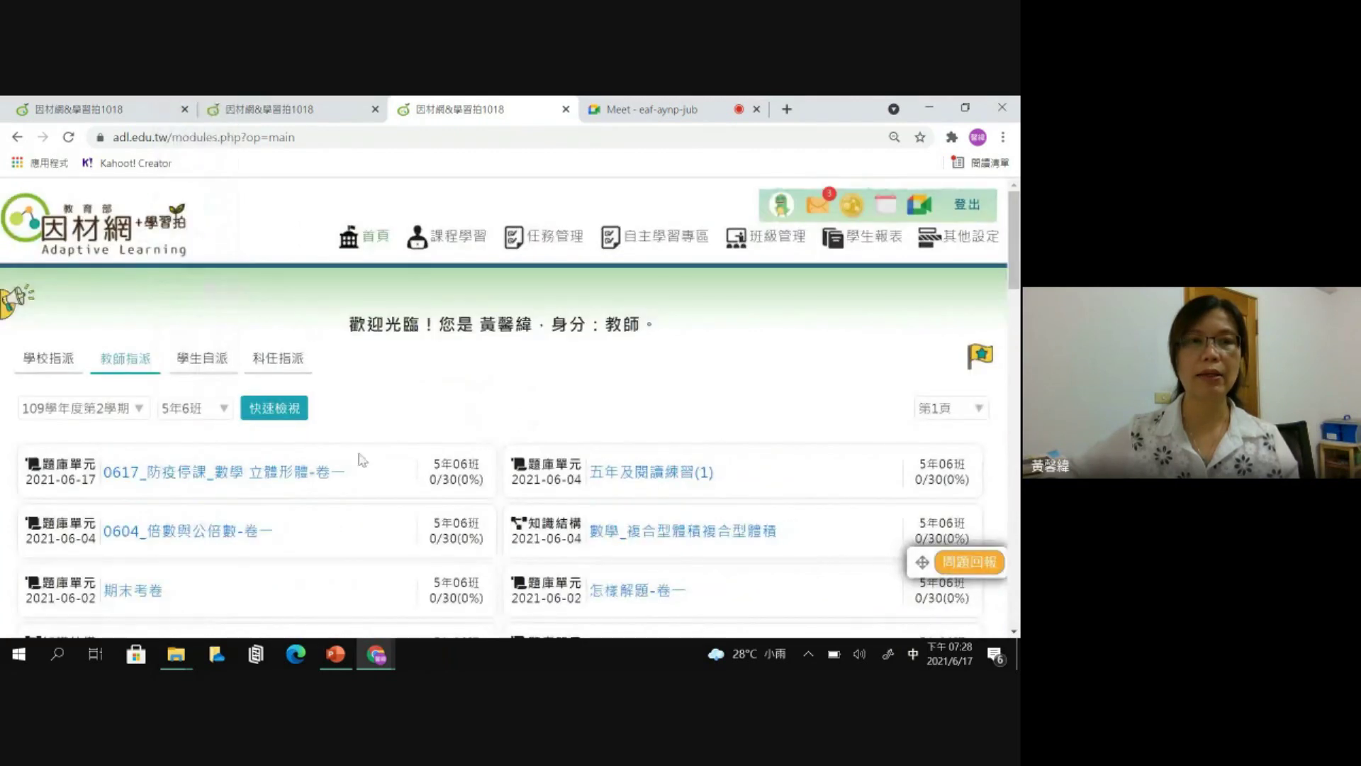
left_click(274, 473)
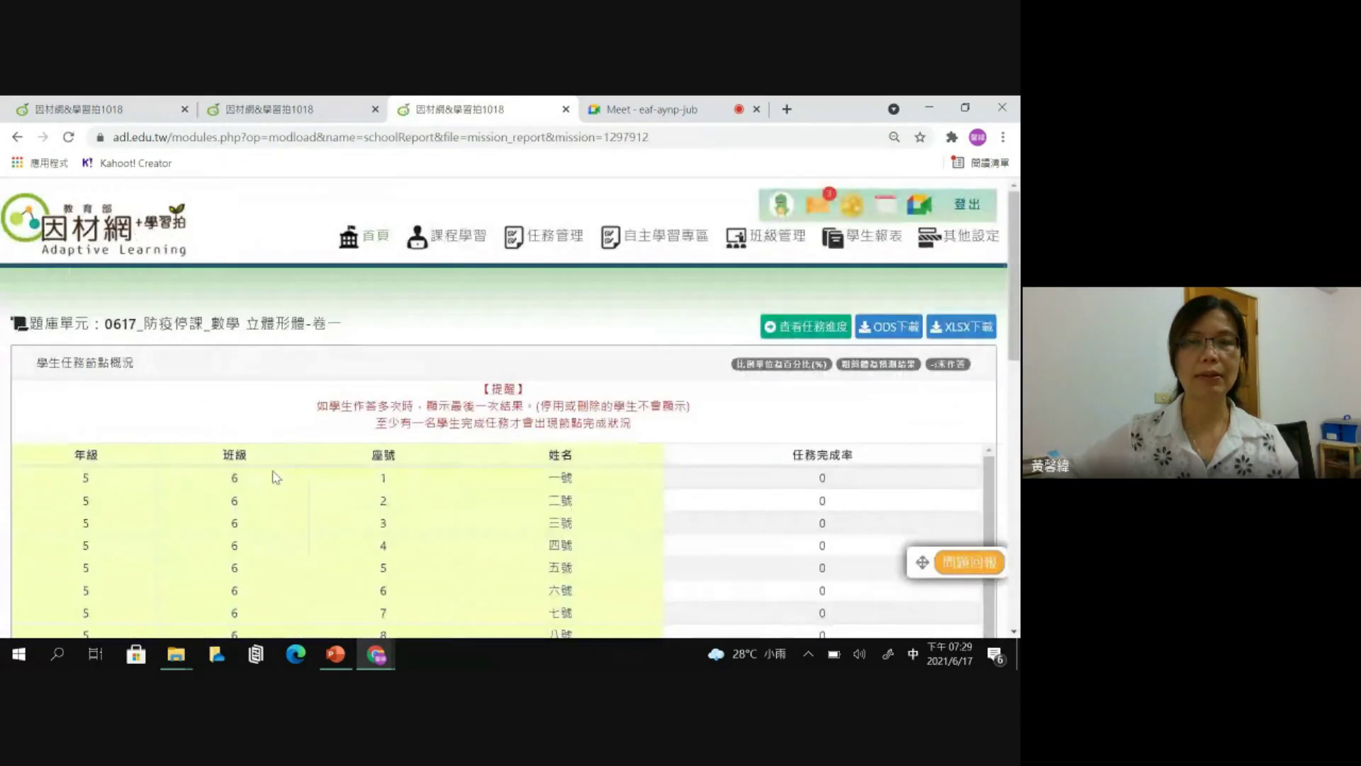
scroll(681, 397, "down", 1)
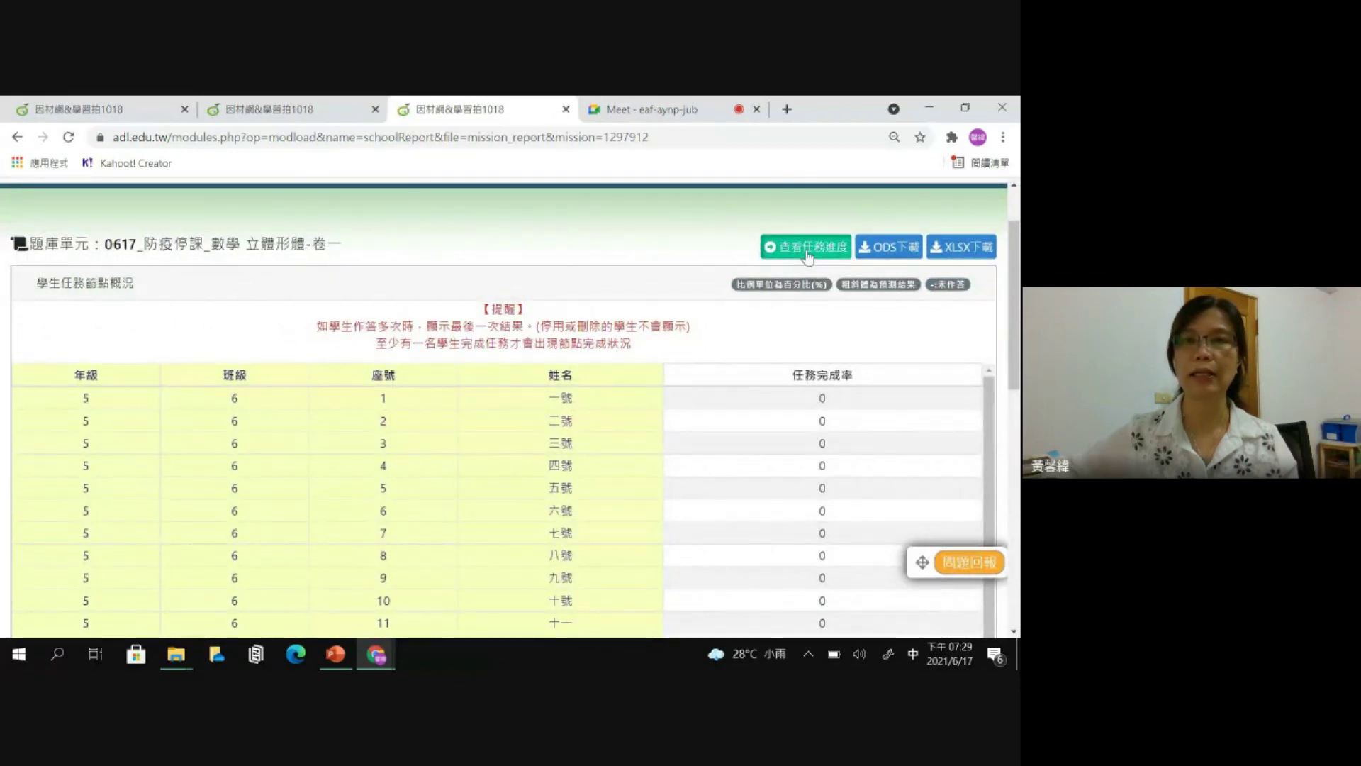
left_click(808, 249)
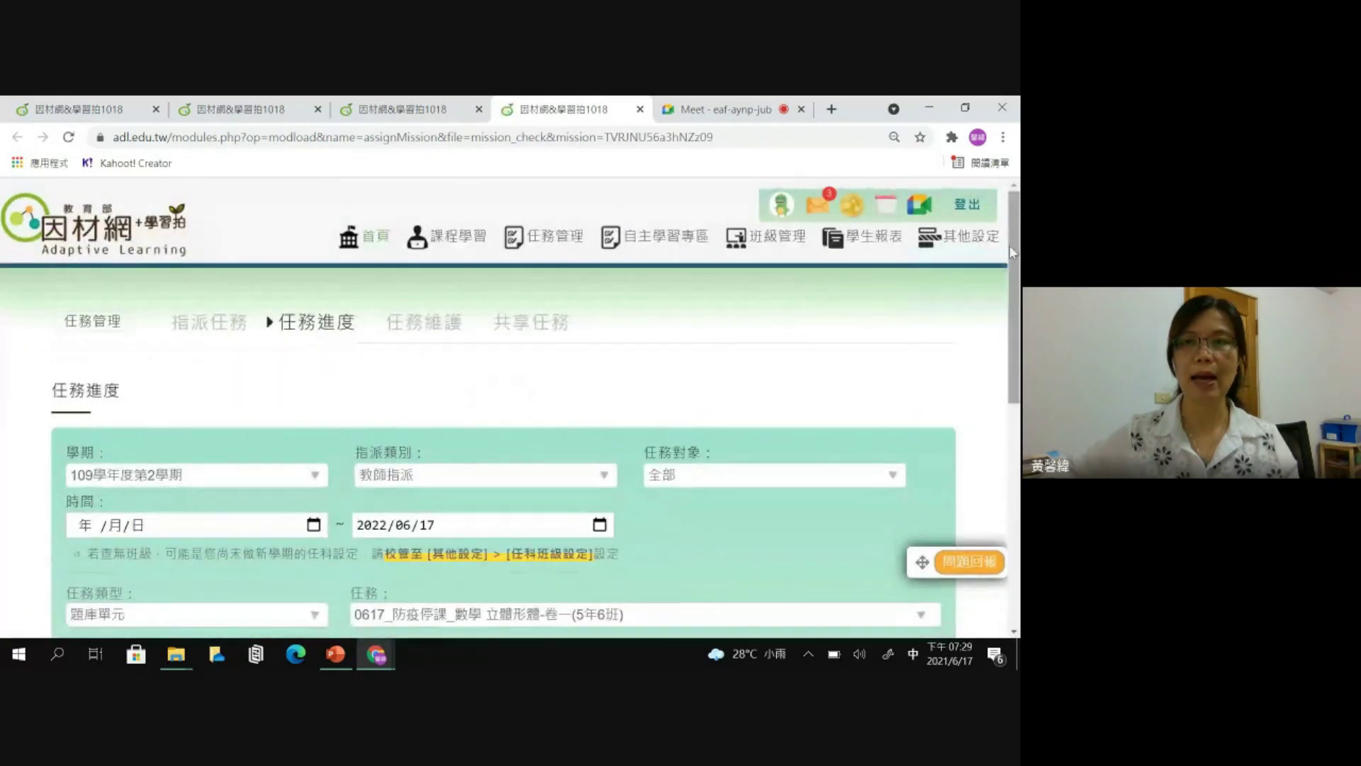
- Open the 0617 quiz's questions in a new tab and highlight the 0人/30人 completion count
scroll(1010, 246, "down", 6)
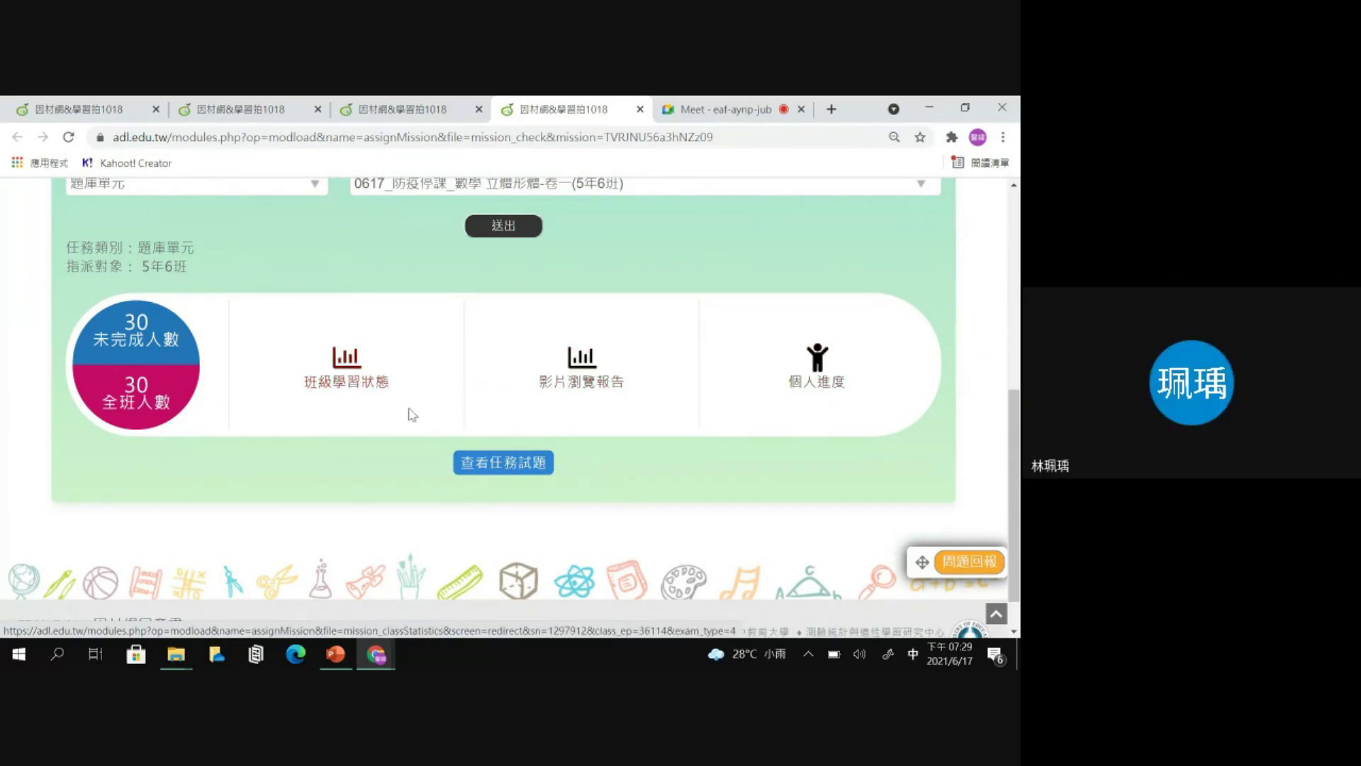
left_click(509, 466)
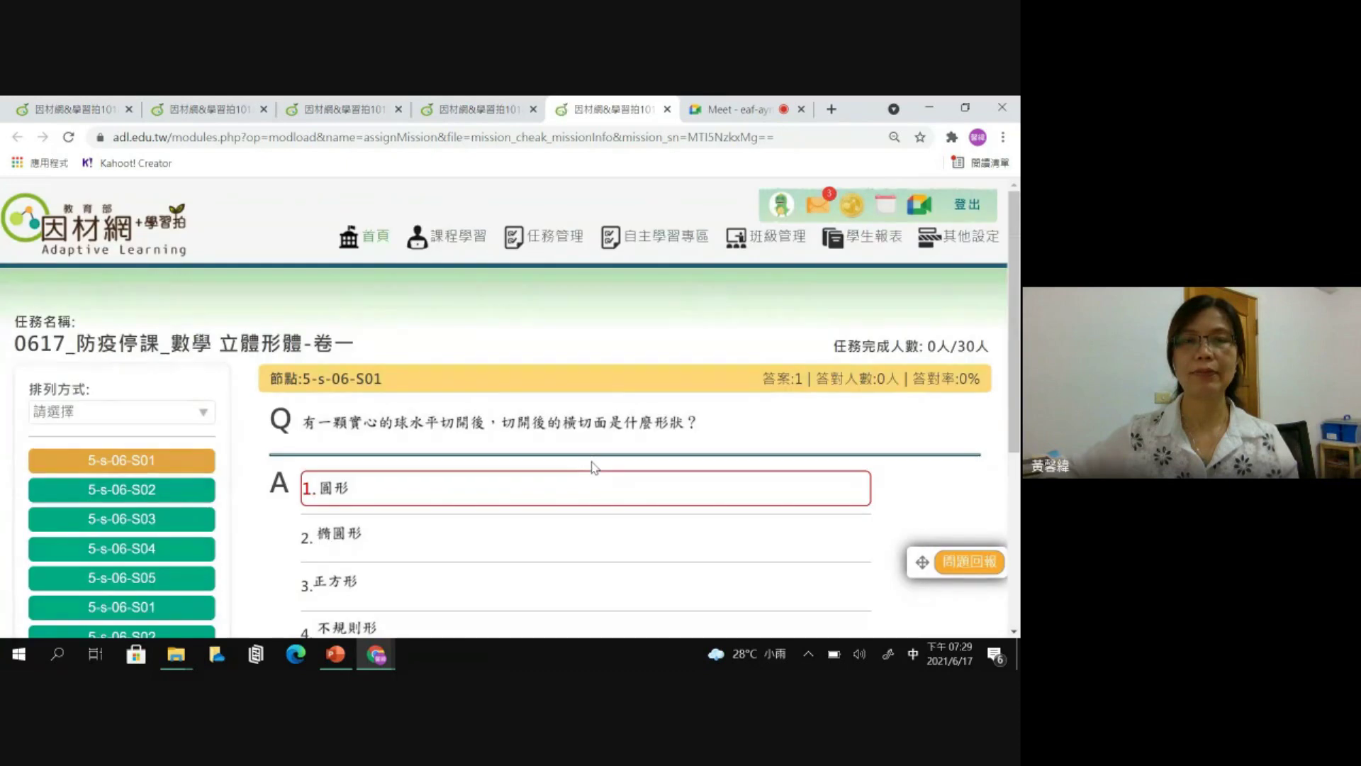
scroll(594, 468, "down", 1)
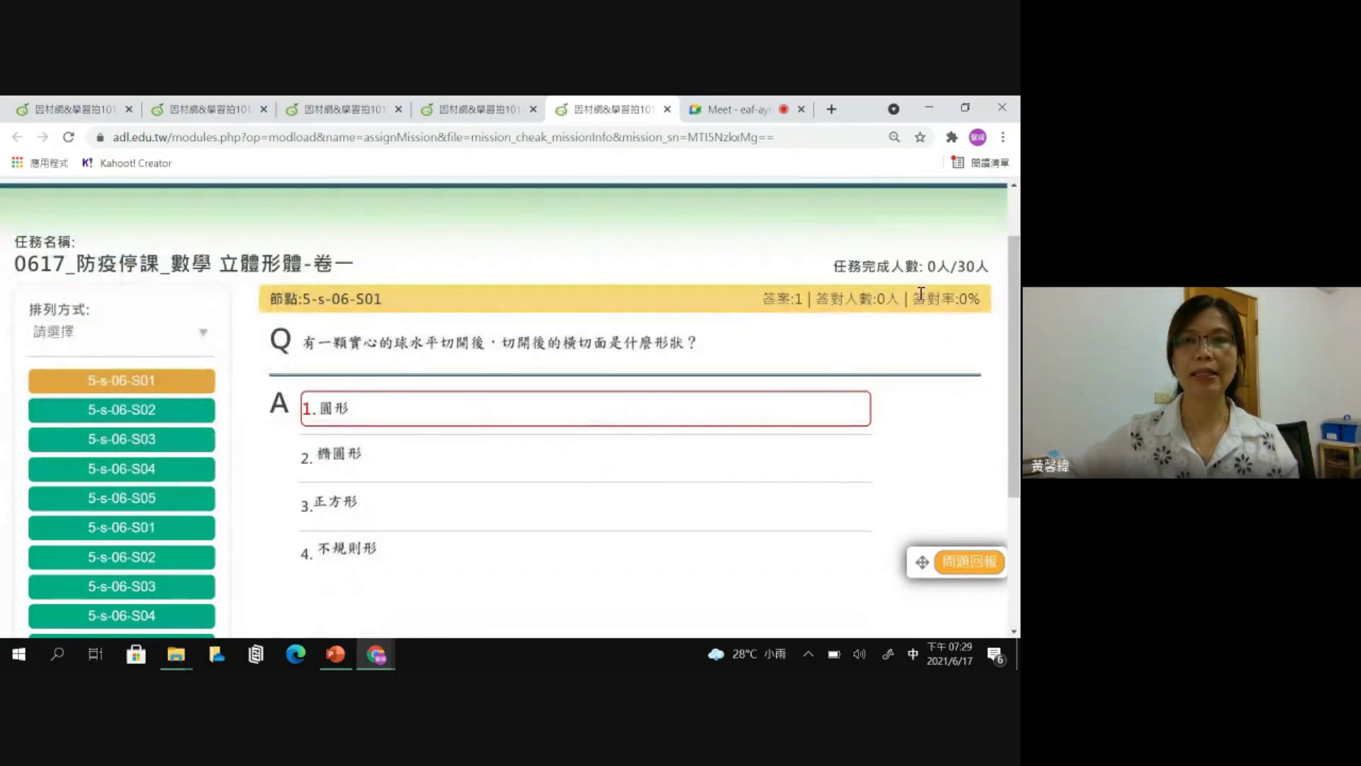
left_click_drag(912, 267, 989, 267)
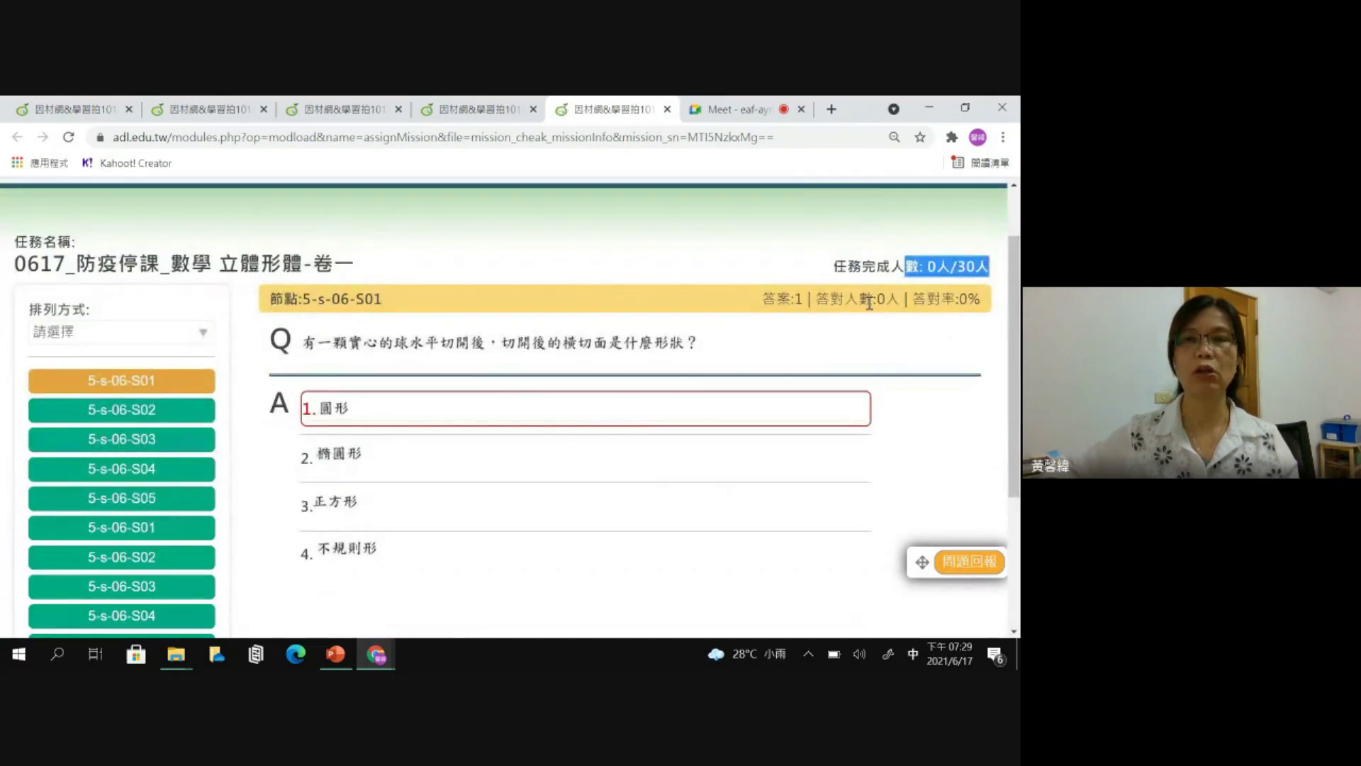
left_click_drag(1014, 320, 1014, 279)
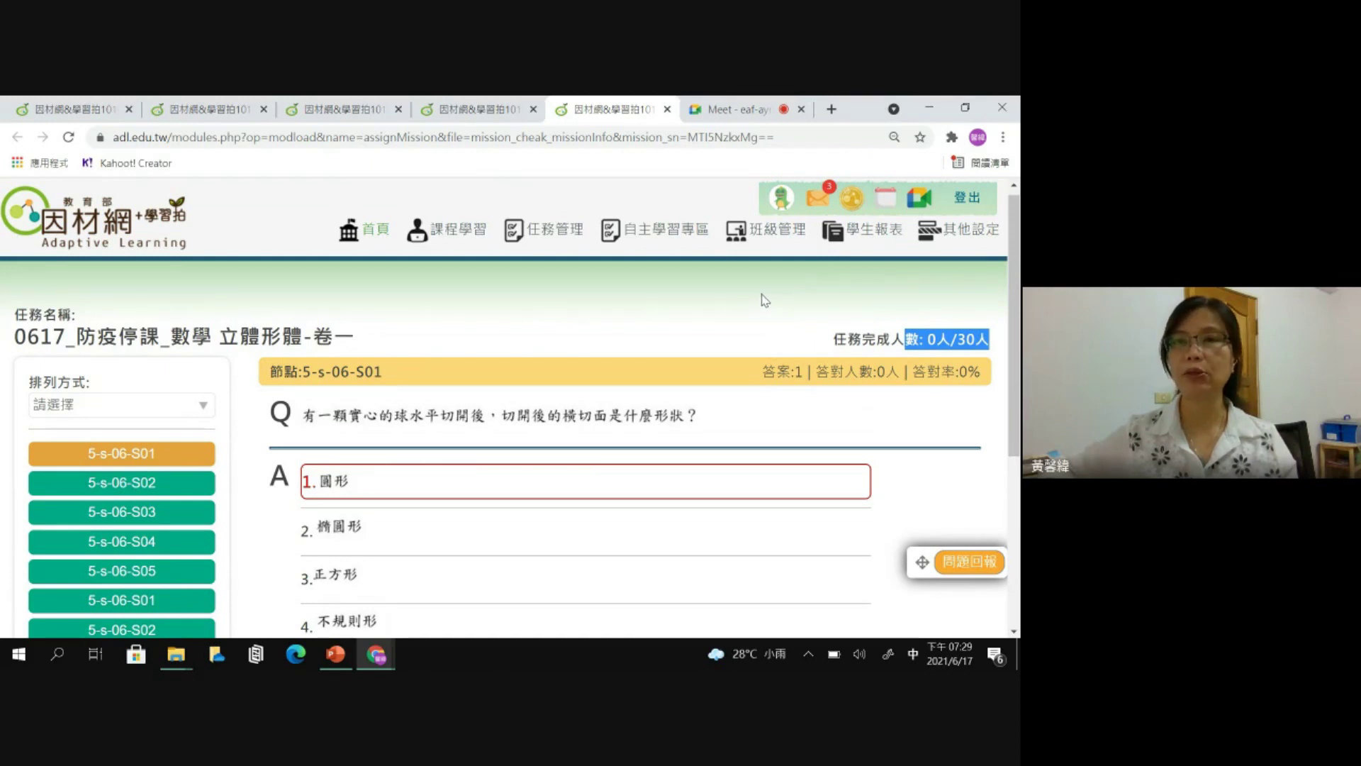
mouse_move(780, 234)
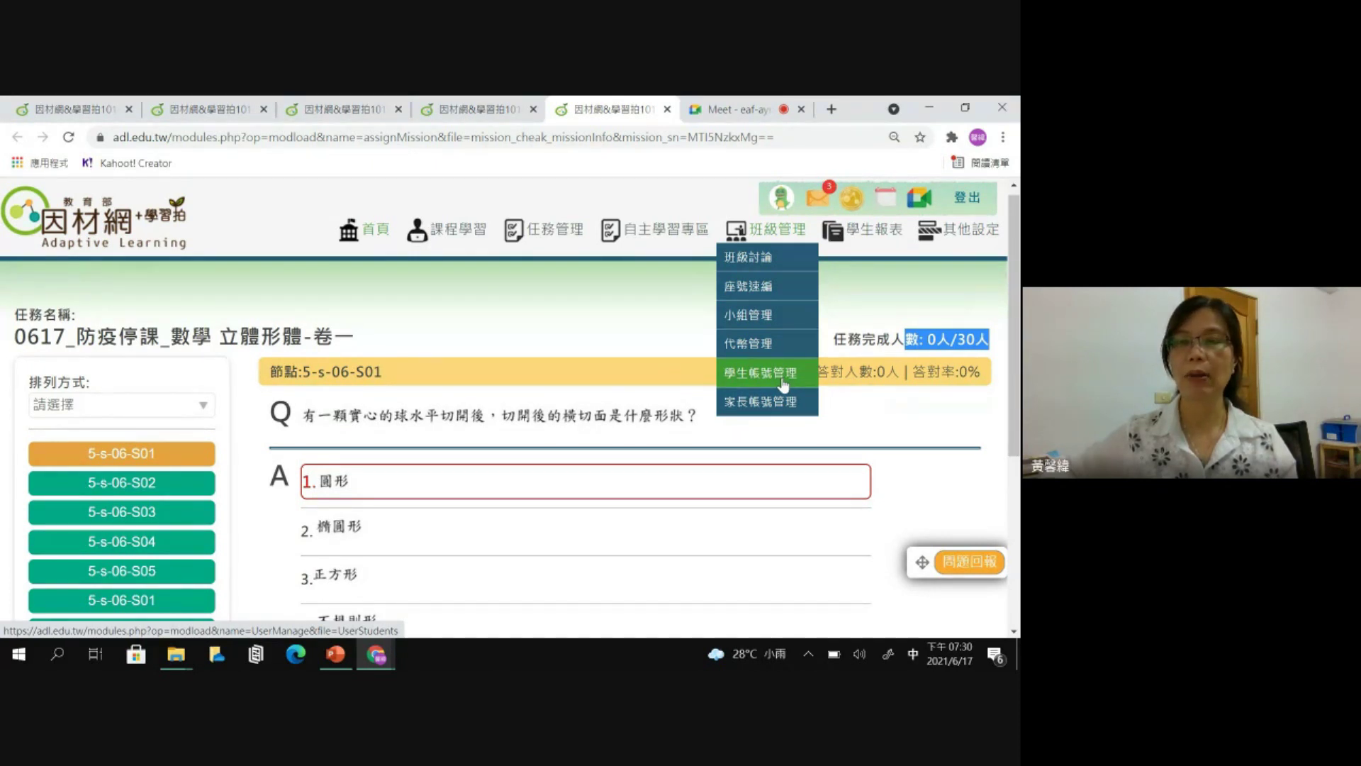
- In 學生帳號管理, run a 一般查詢 for grade 5年 class 6班 and review the student list
left_click(783, 384)
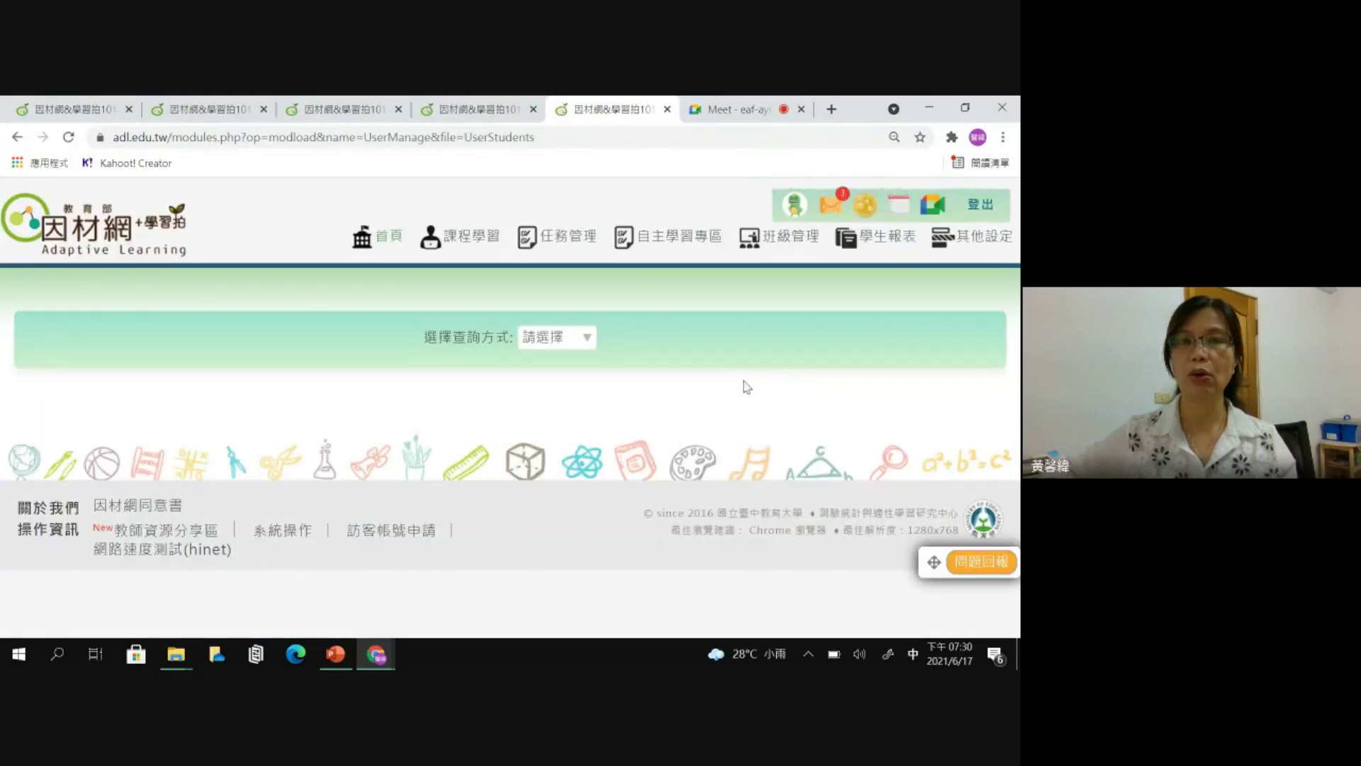
left_click(583, 337)
left_click(560, 389)
left_click(476, 364)
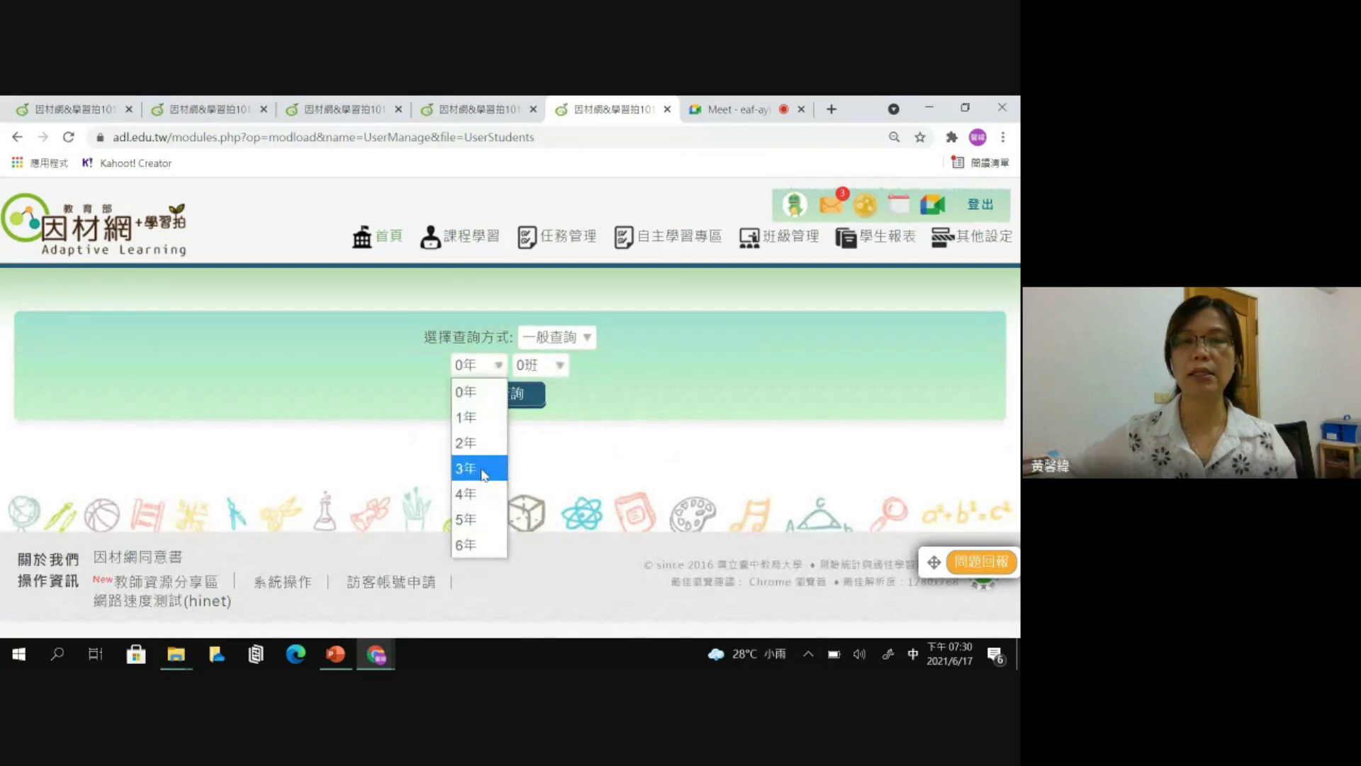
left_click(484, 519)
left_click(537, 370)
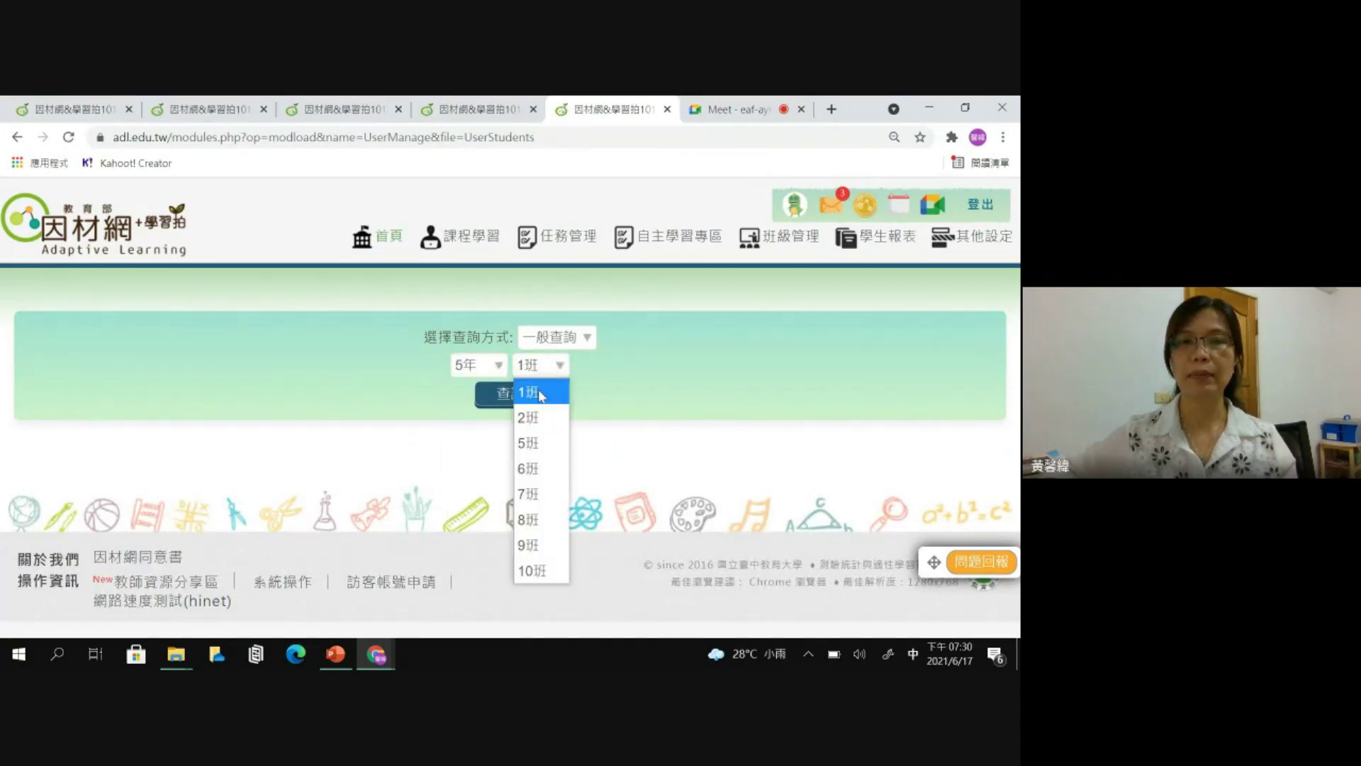
left_click(535, 468)
left_click(507, 395)
scroll(583, 423, "down", 1)
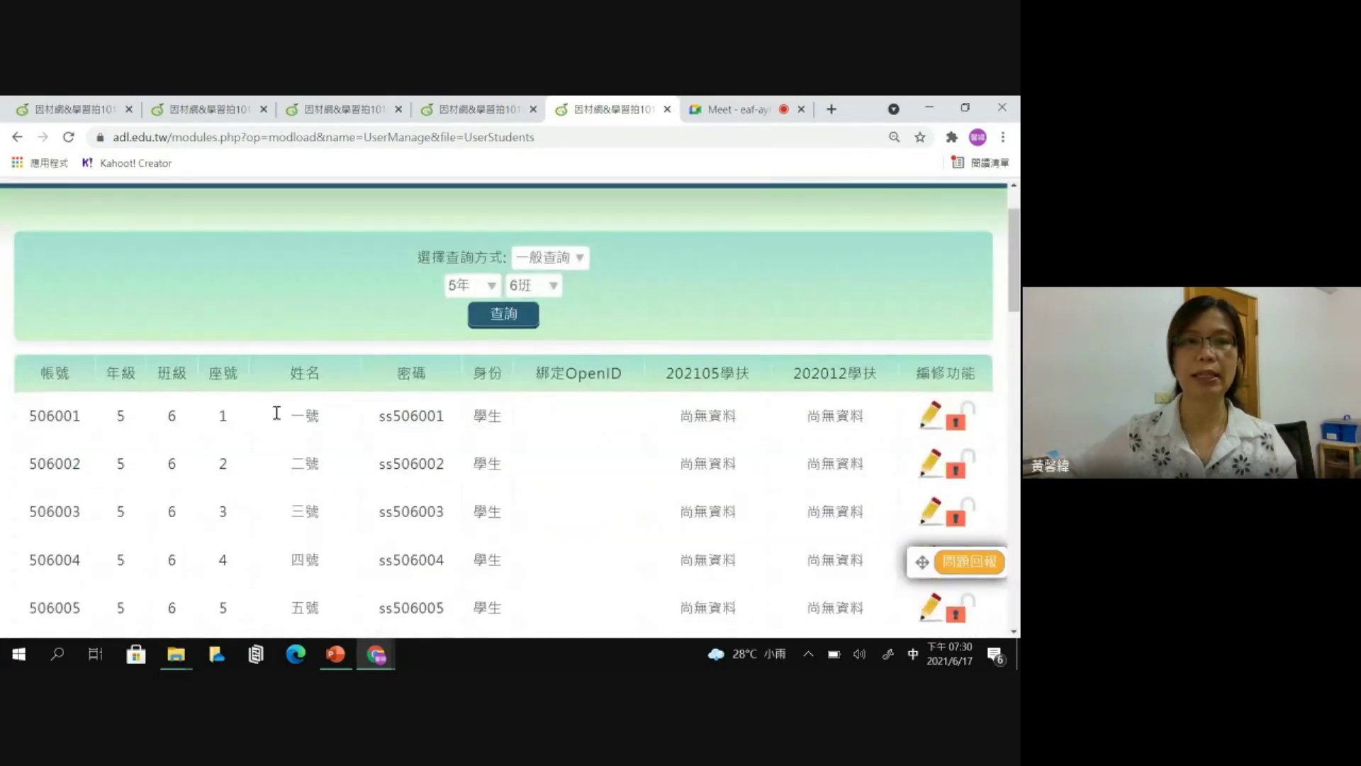
scroll(449, 443, "down", 3)
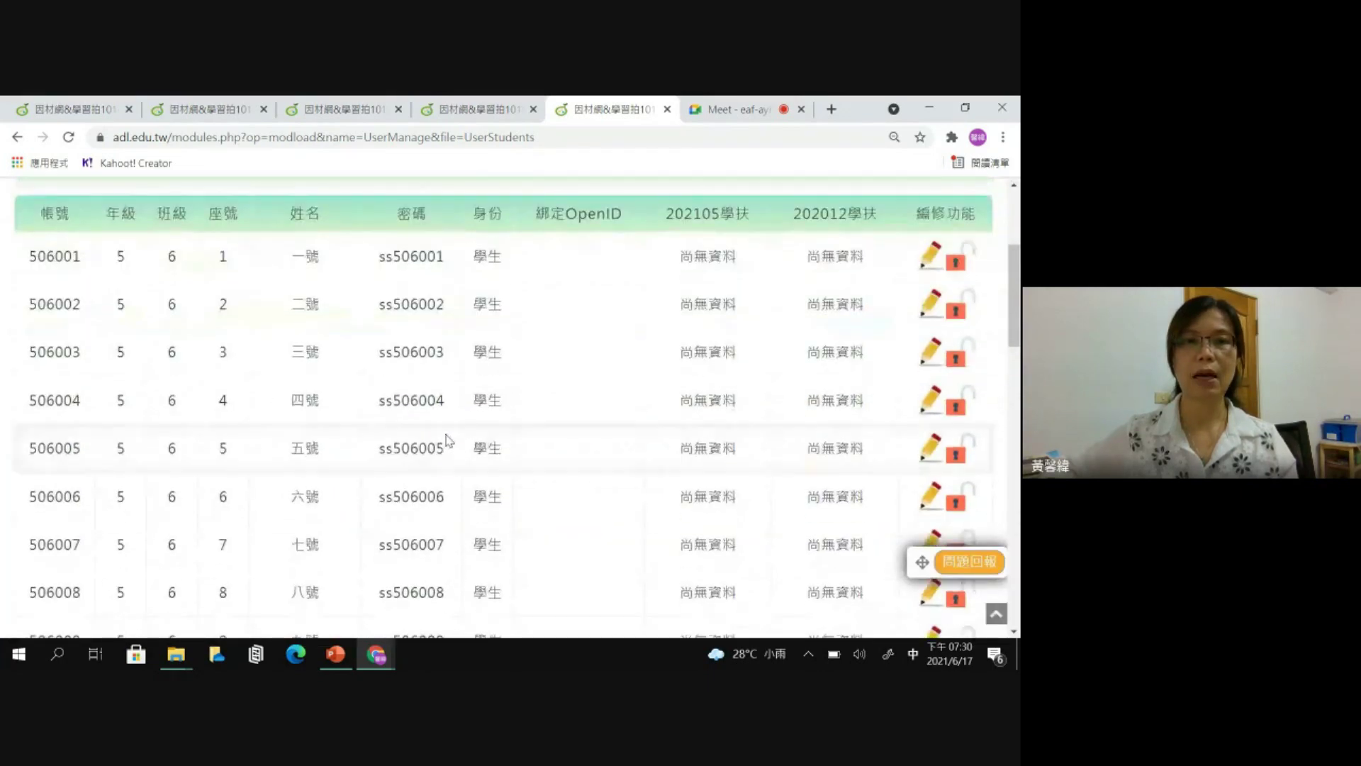
scroll(456, 426, "up", 3)
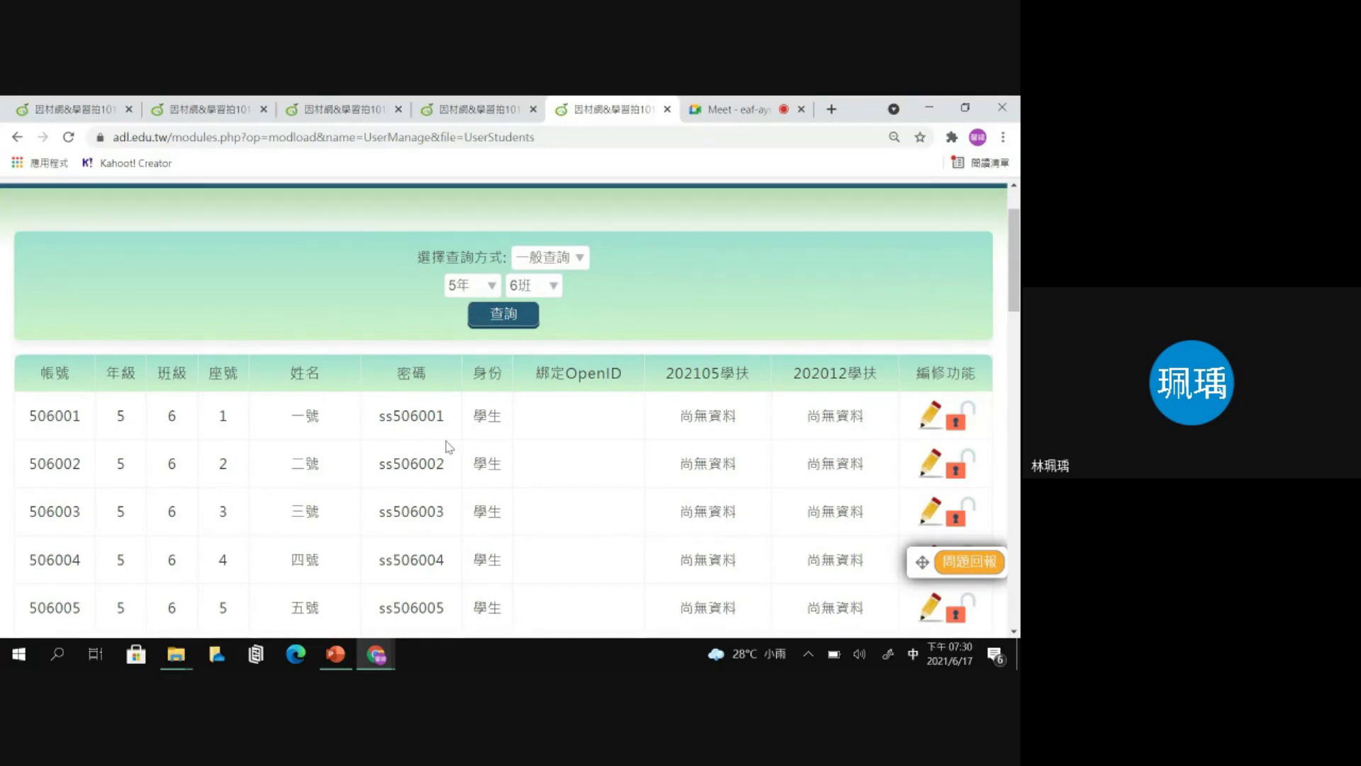
scroll(533, 449, "up", 2)
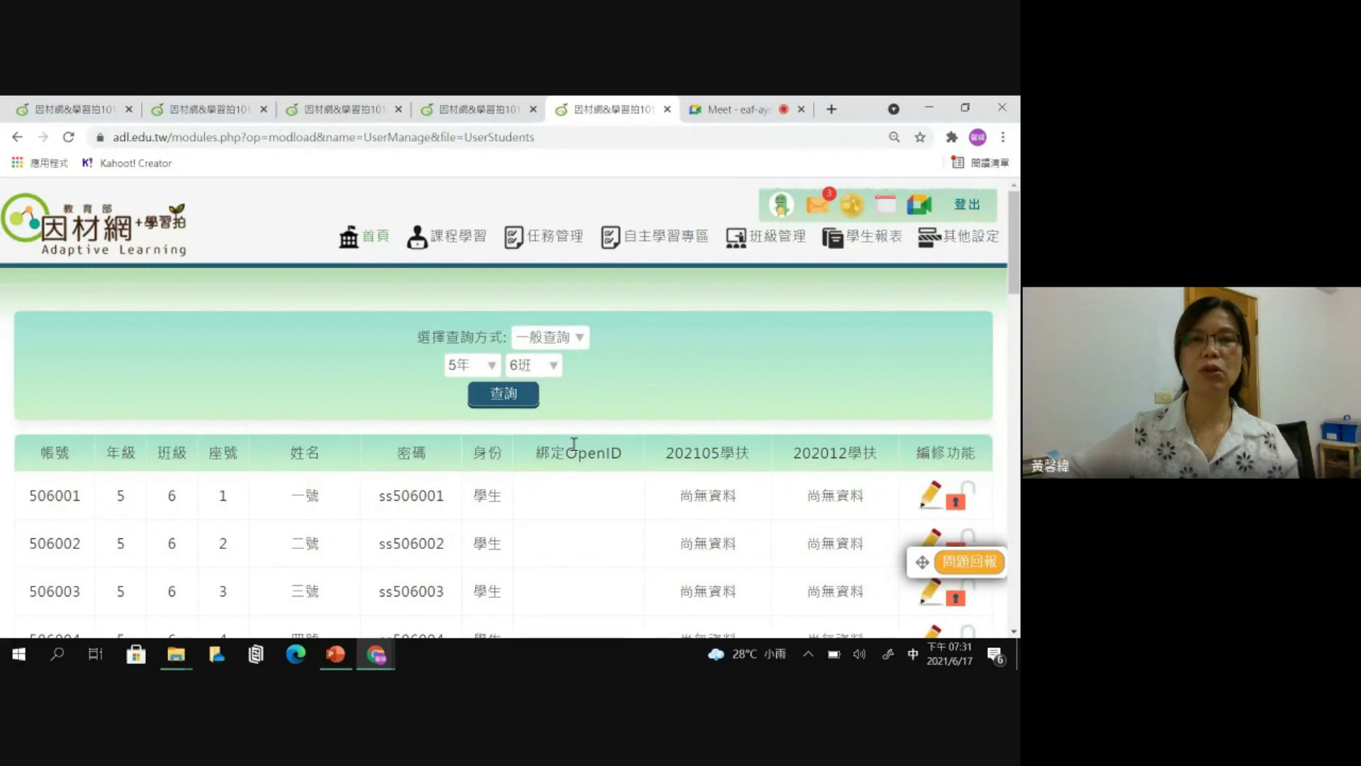
- Go to 指派任務 and close two leftover 因材網 tabs
mouse_move(549, 241)
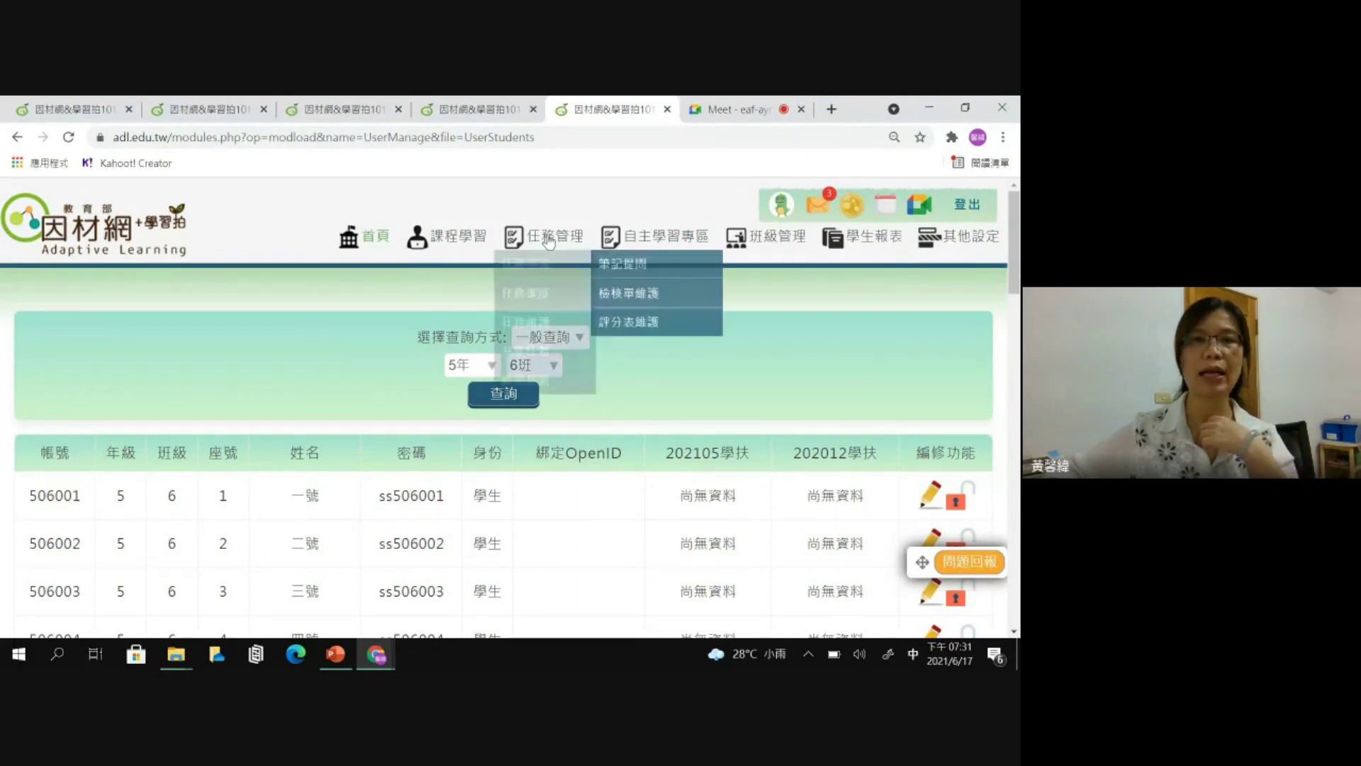
left_click(544, 271)
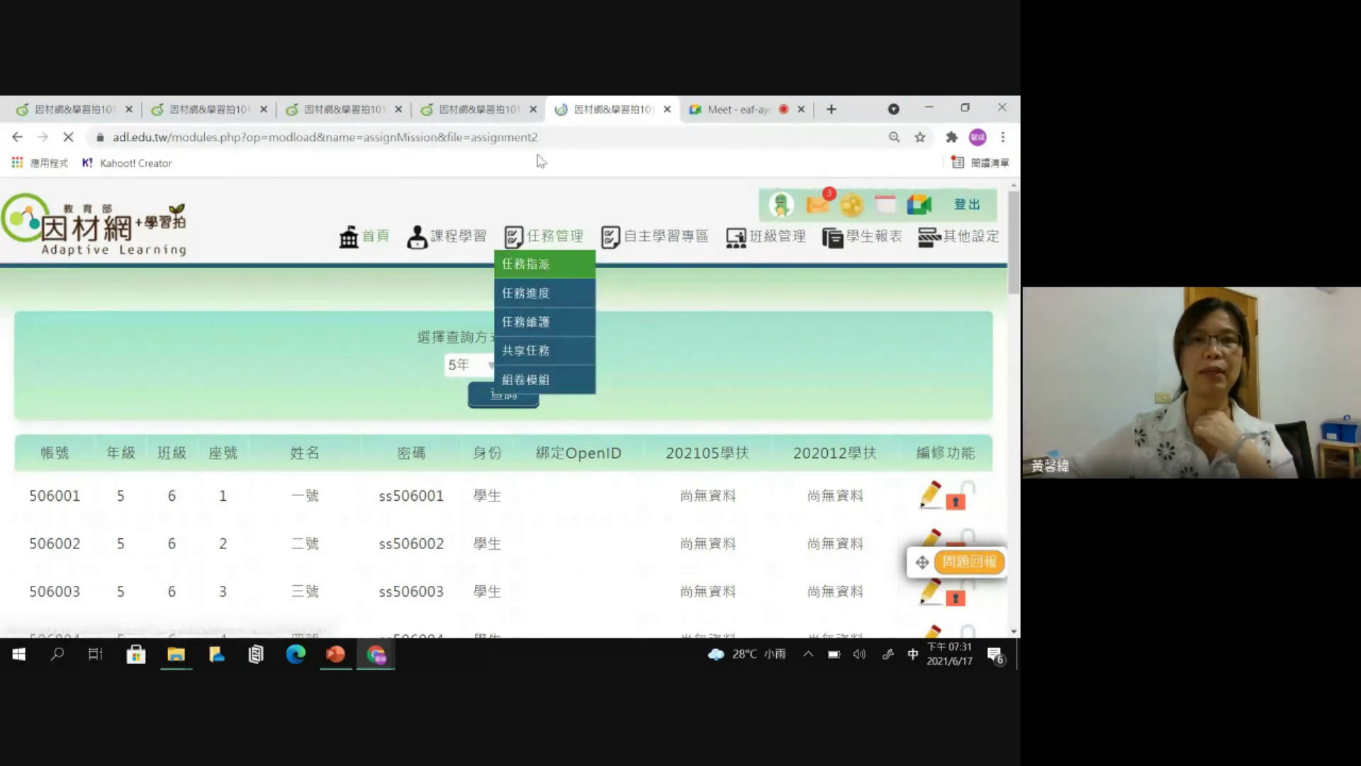
left_click(533, 109)
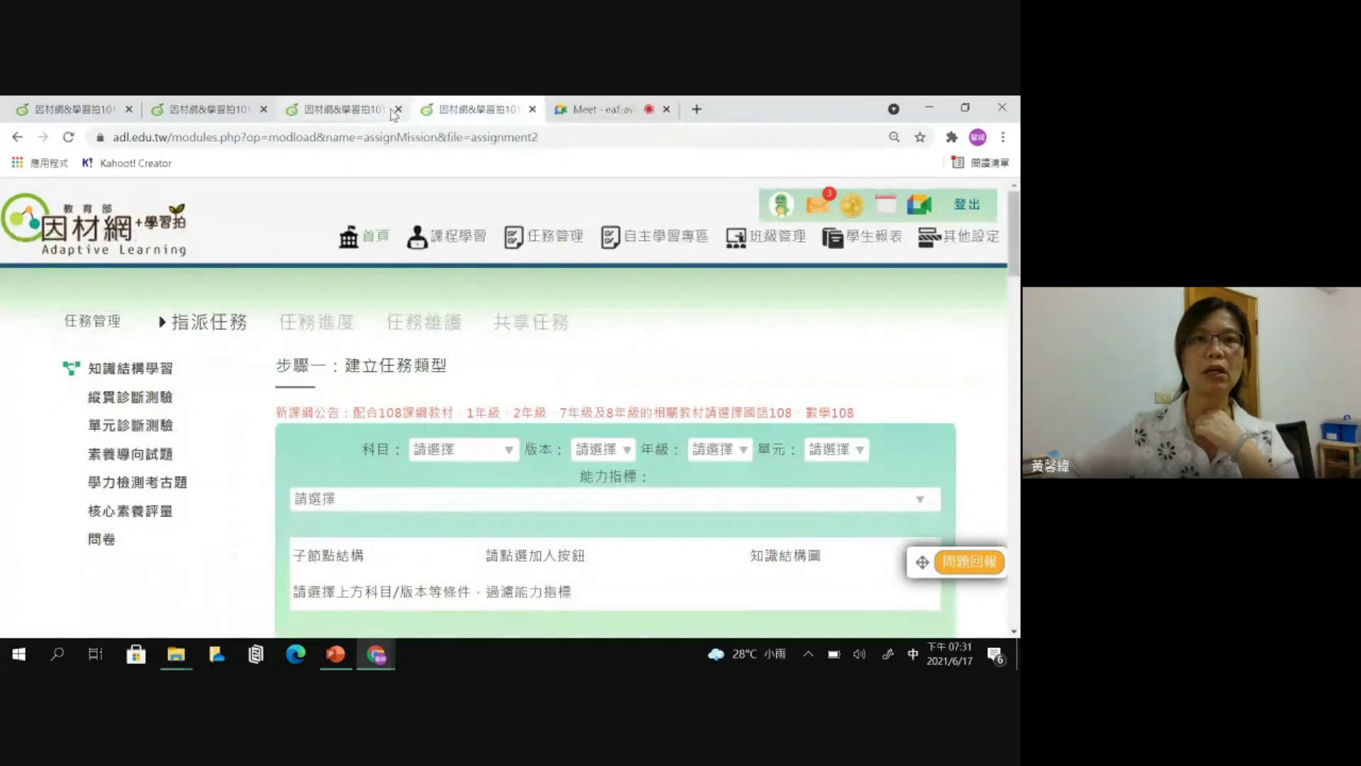
left_click(398, 109)
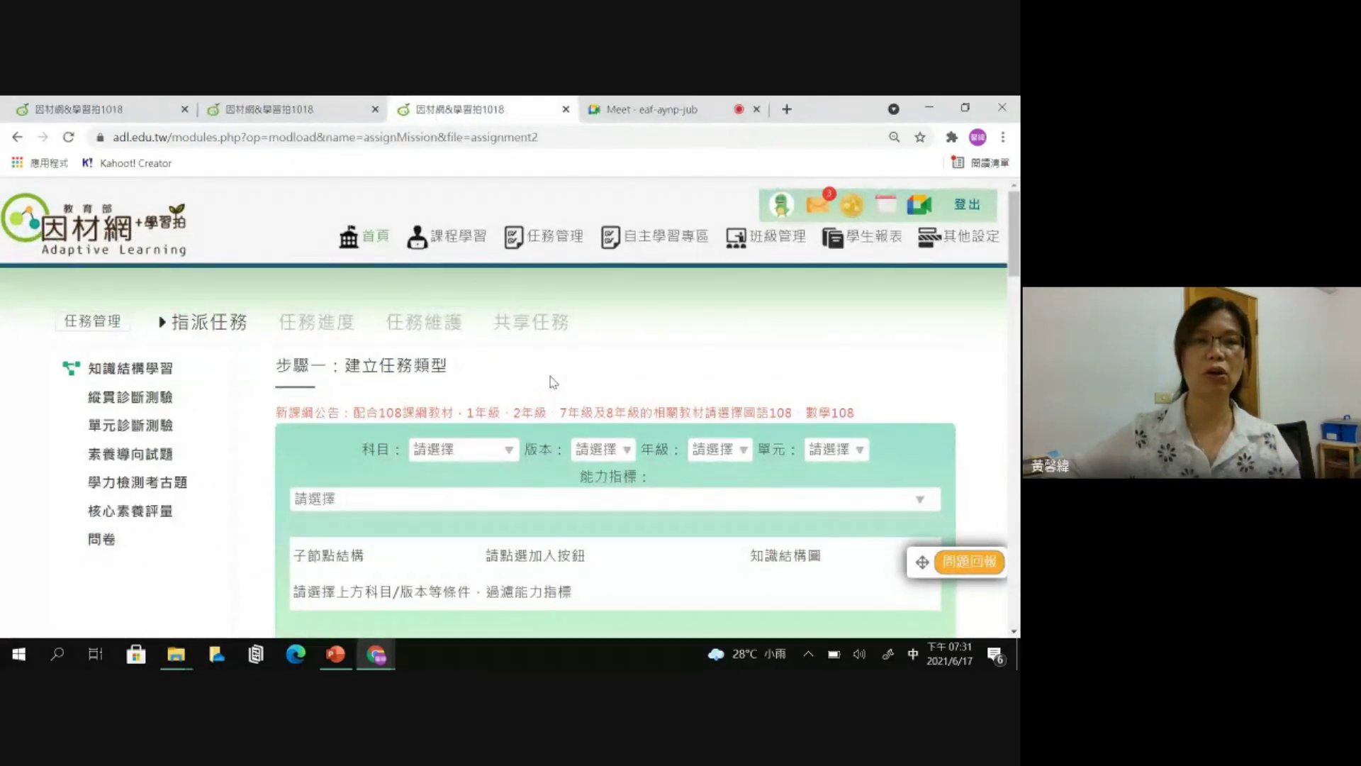
scroll(556, 373, "down", 1)
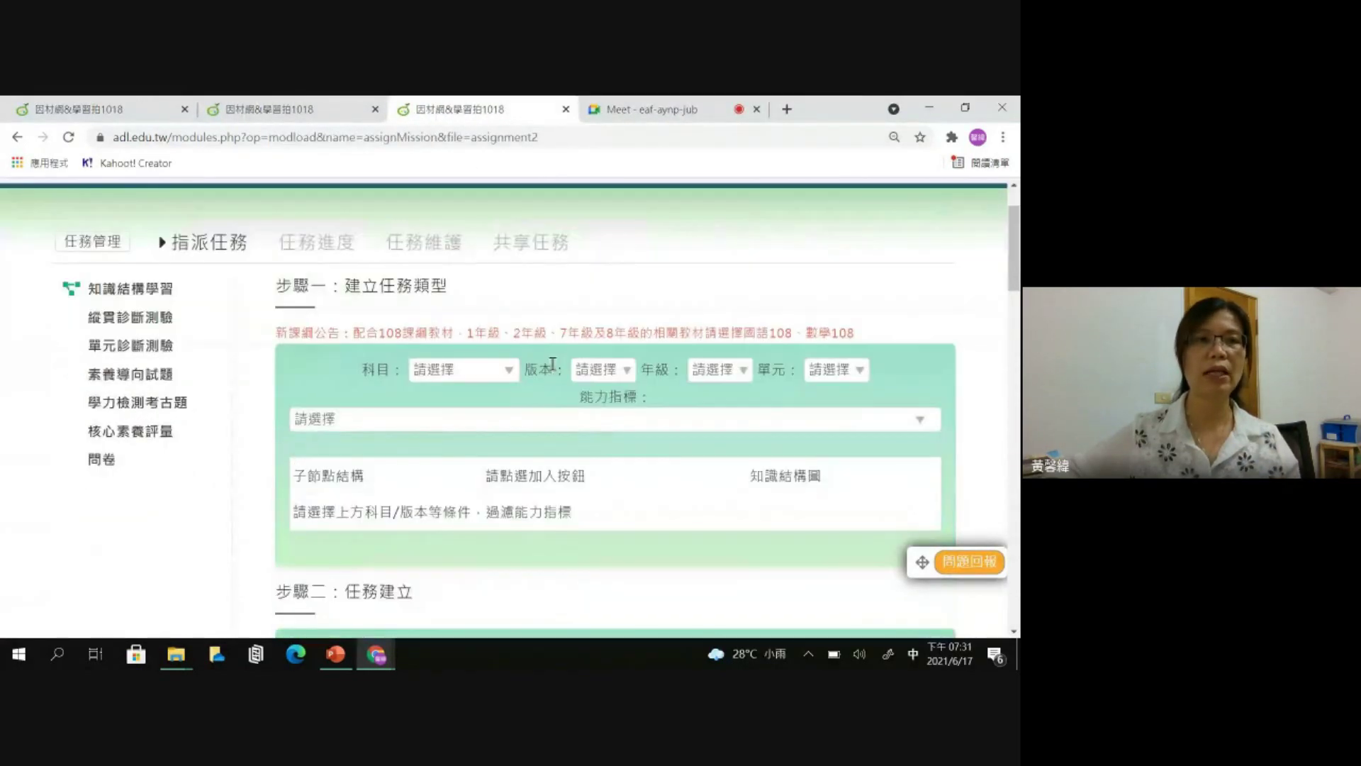
- In 單元診斷測驗, set subject 數學, edition 翰林 and grade 5年級
left_click(112, 348)
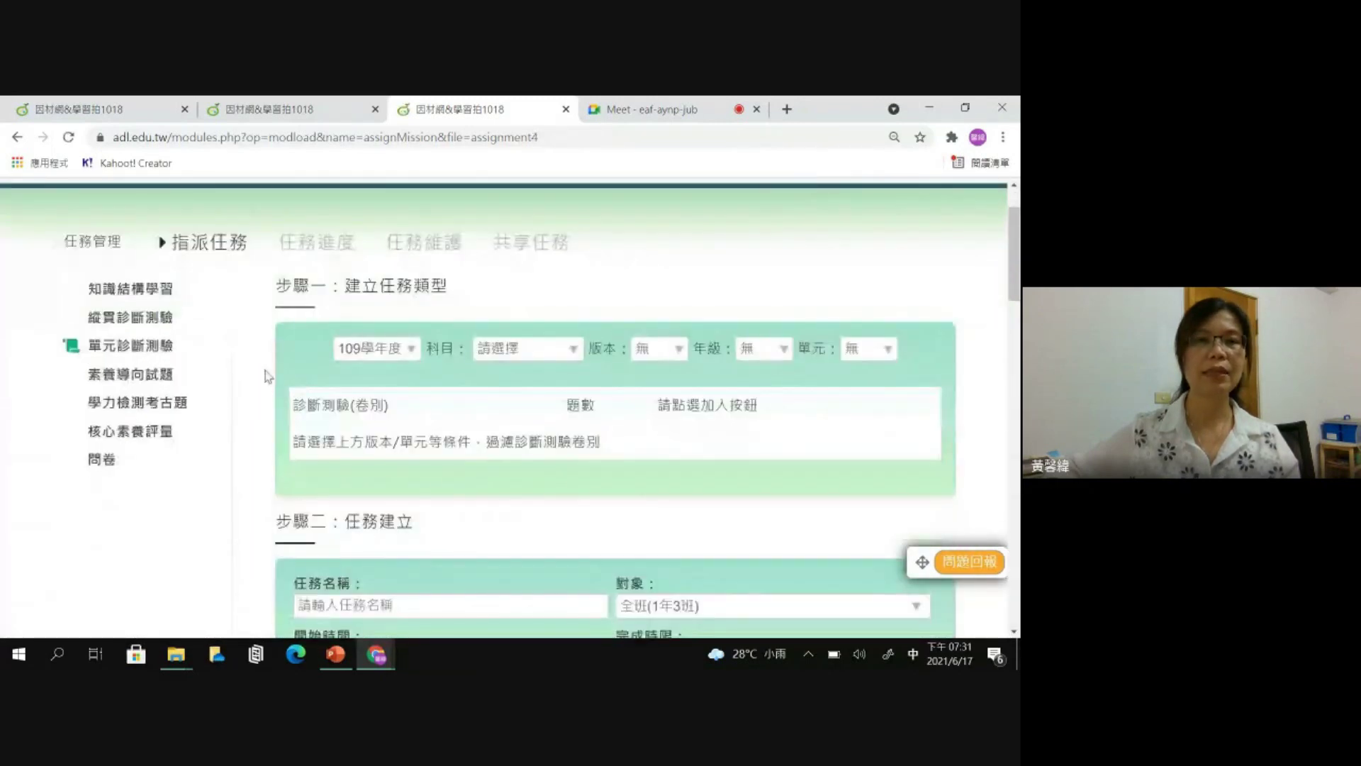
left_click(557, 352)
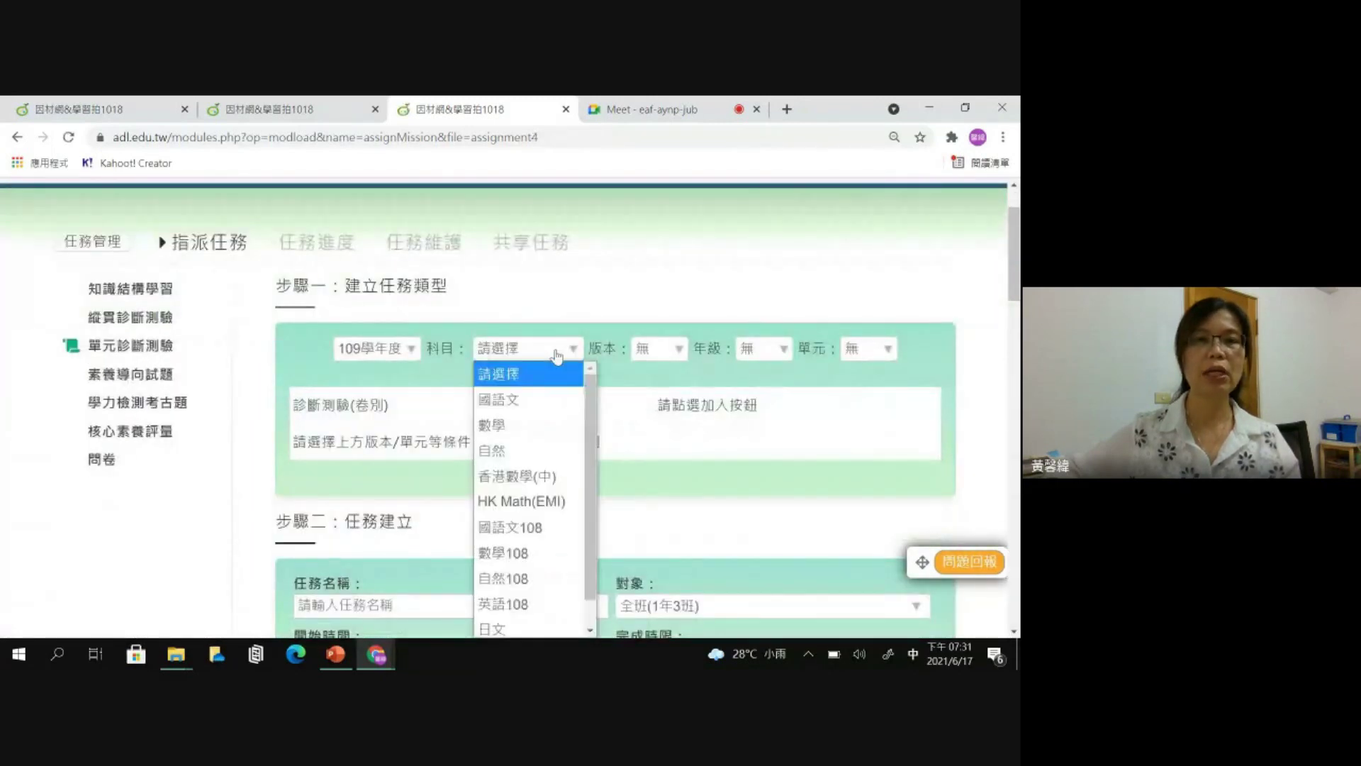
left_click(531, 434)
left_click(659, 348)
left_click(642, 395)
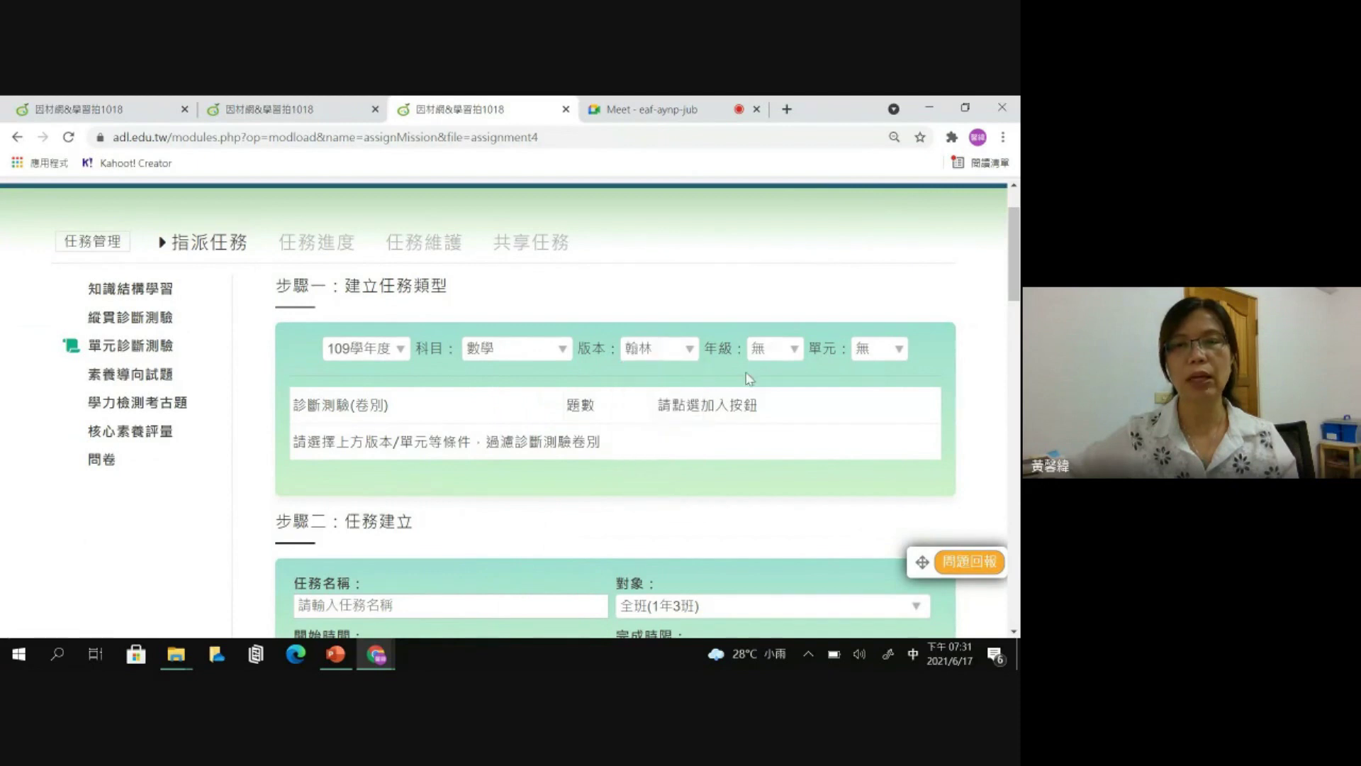
left_click(771, 348)
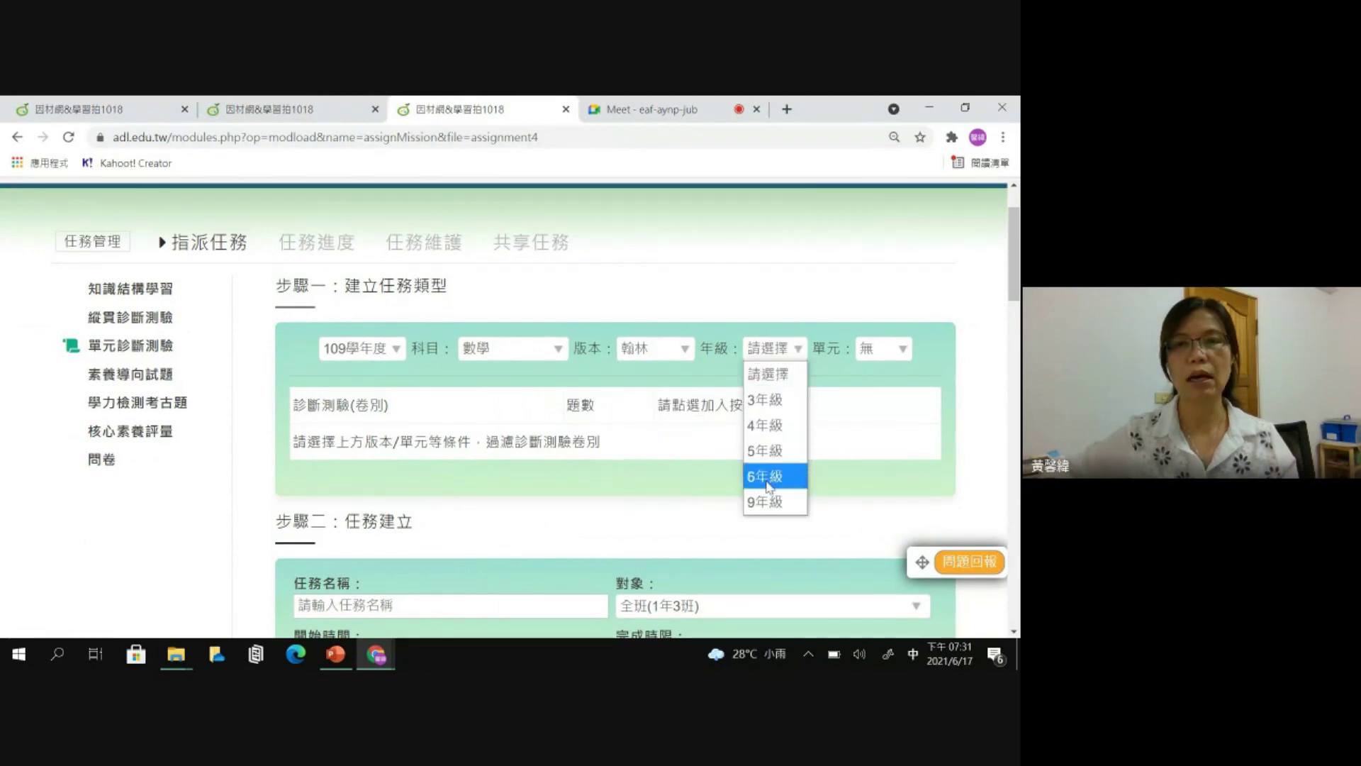
left_click(767, 454)
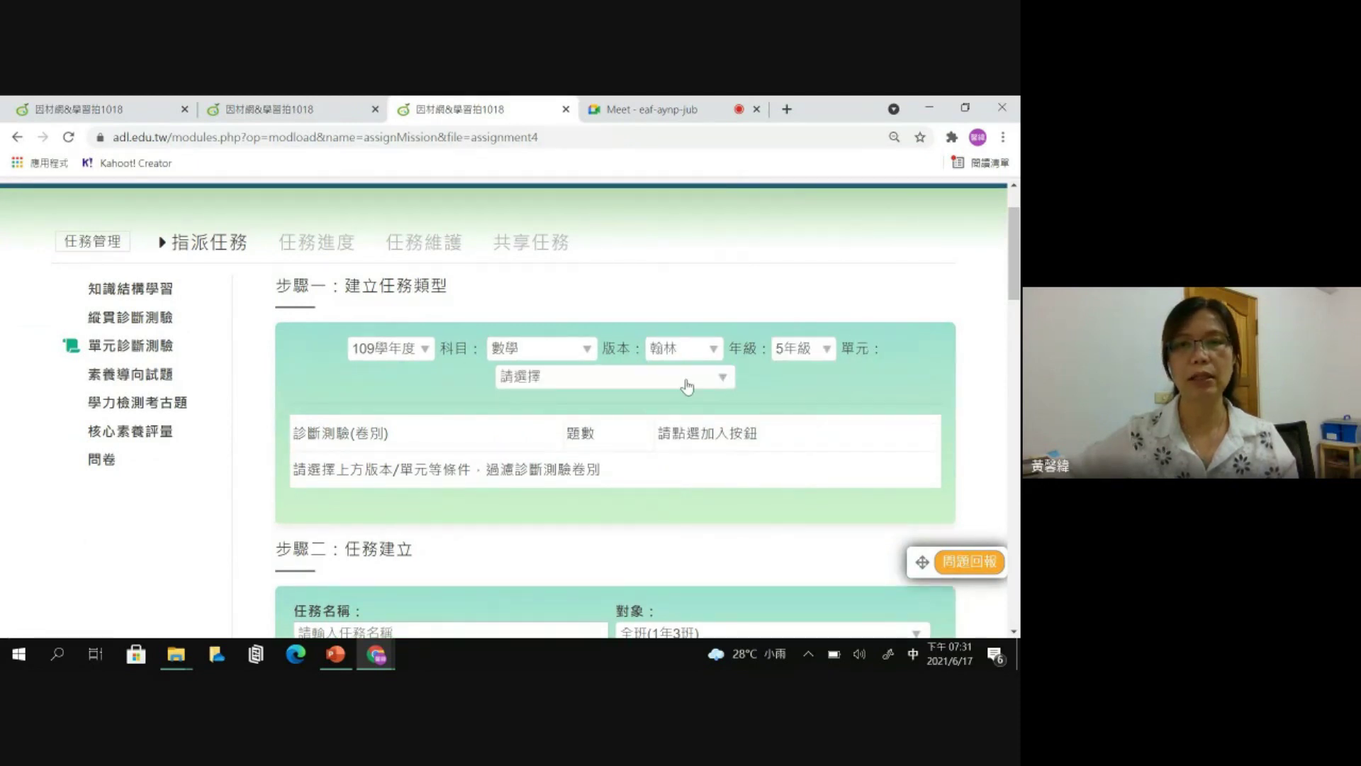
- Browse the grade 5 unit list and close it without choosing a unit
left_click(686, 381)
scroll(603, 241, "down", 2)
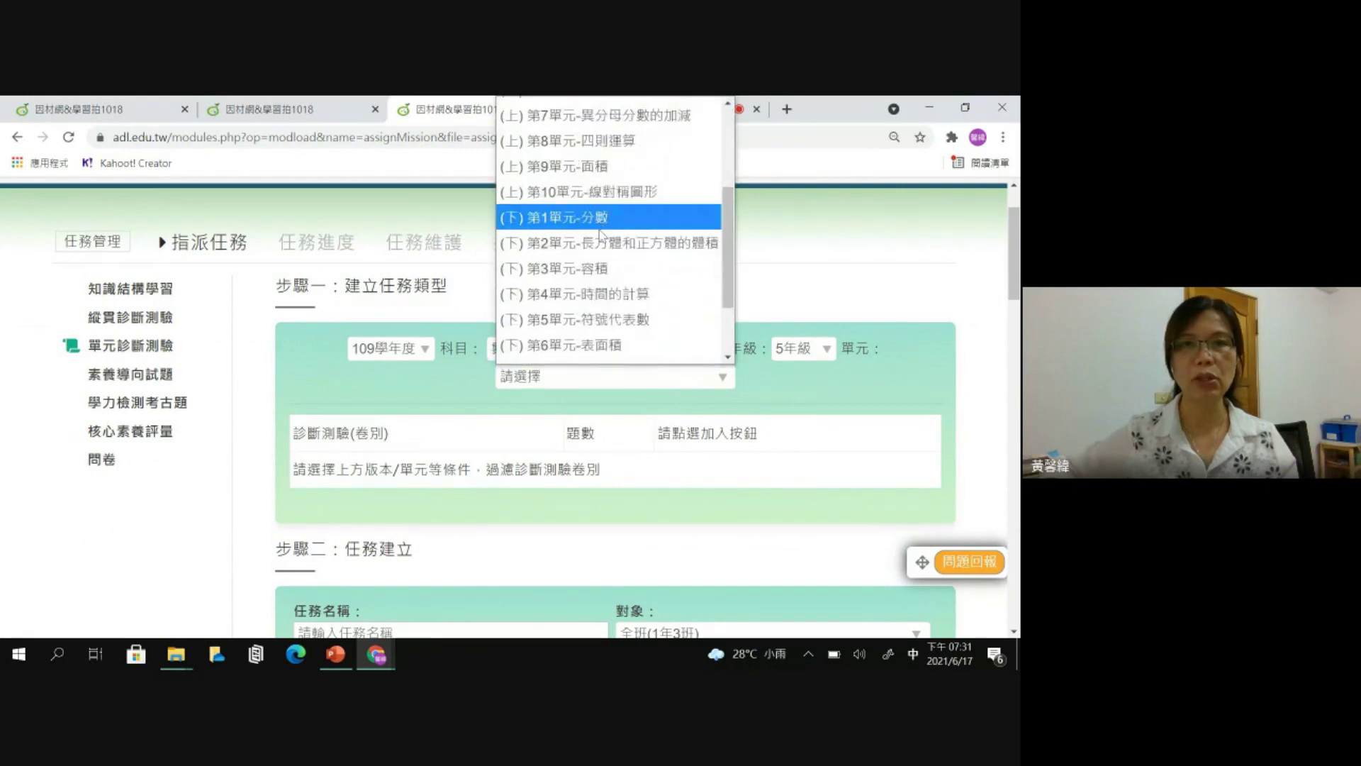
scroll(603, 237, "down", 3)
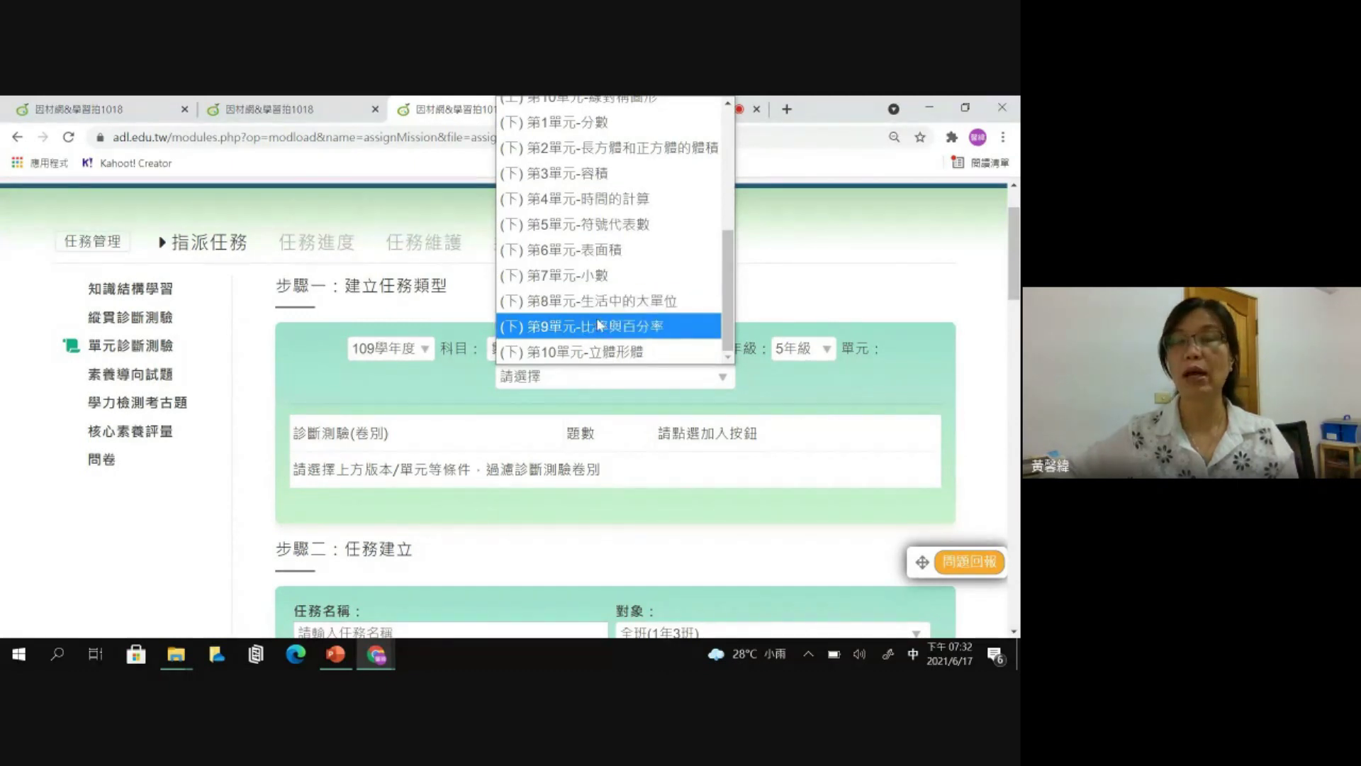
left_click(838, 296)
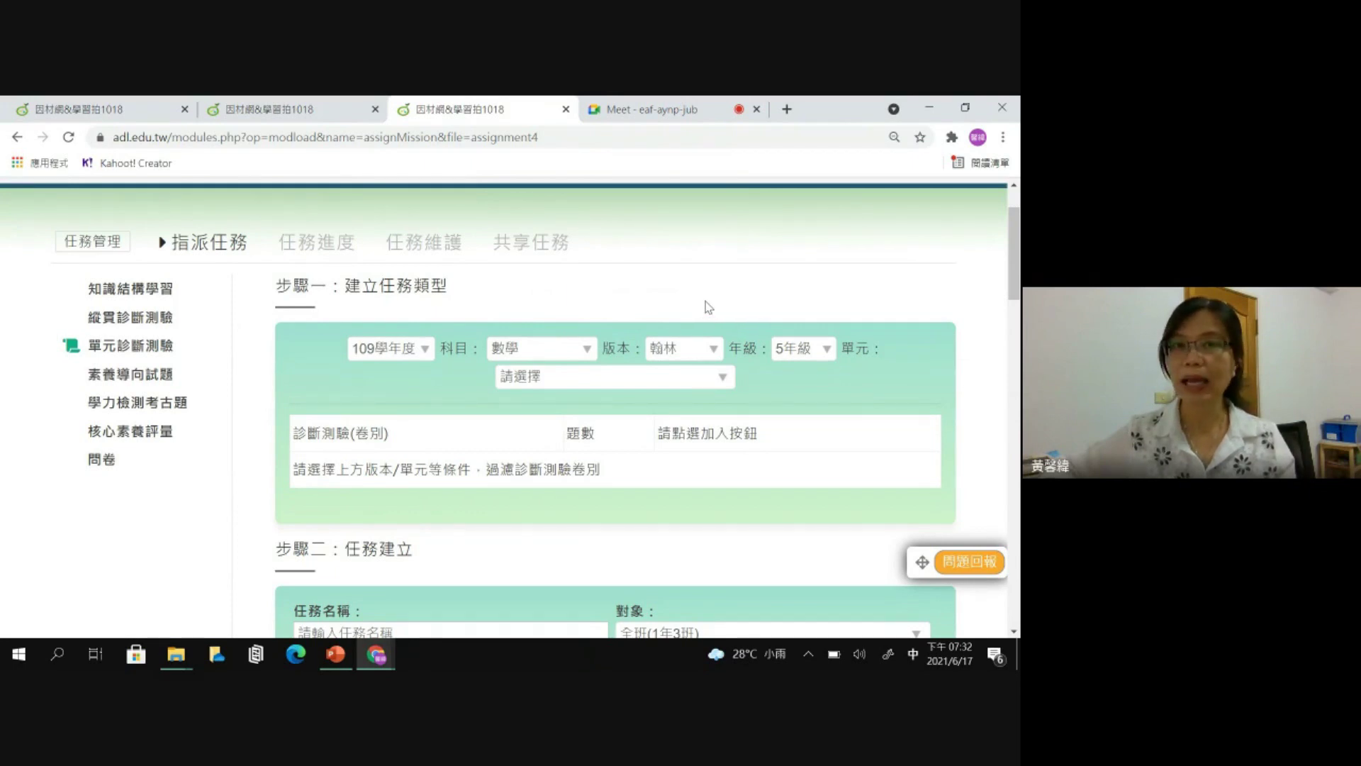
scroll(707, 307, "up", 2)
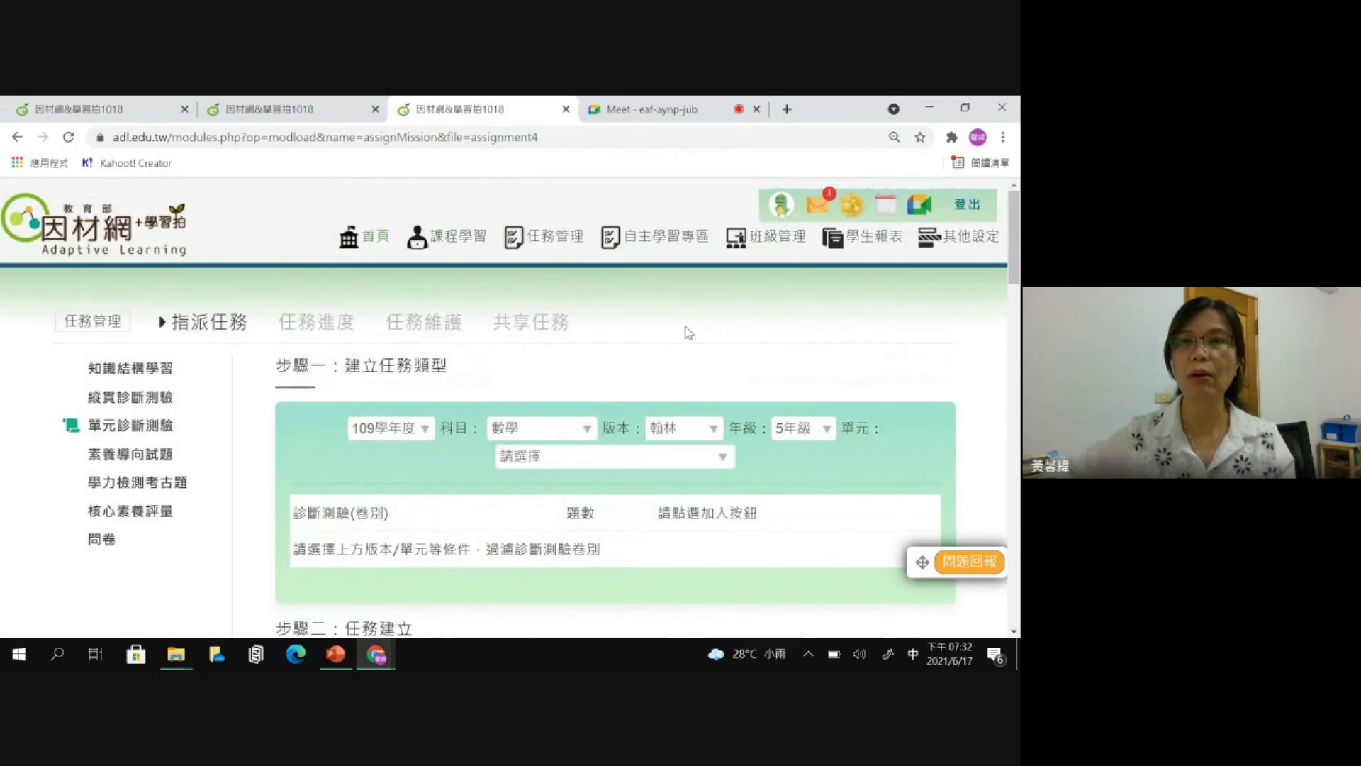
left_click(1003, 138)
- In a new incognito window, search Google for 因材網 and open the site's first result
left_click(872, 201)
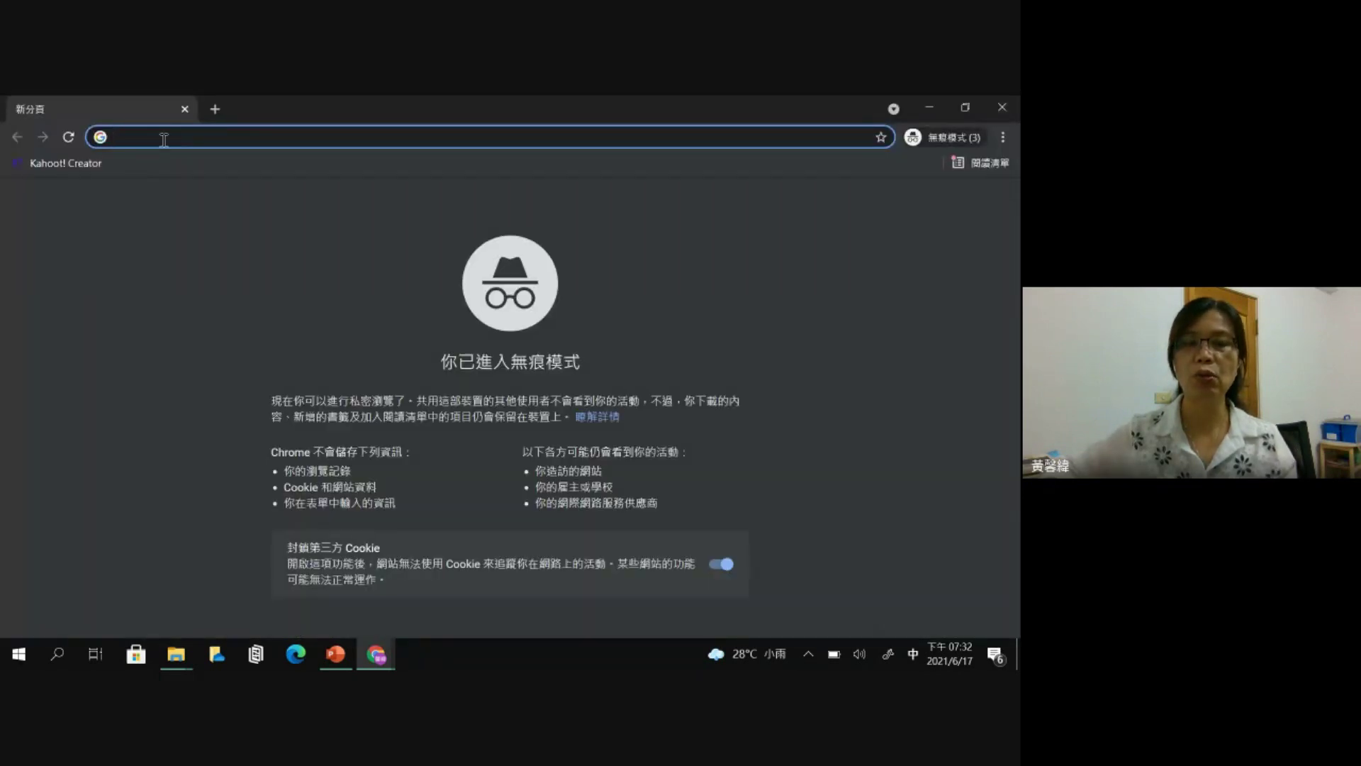
type("因材網")
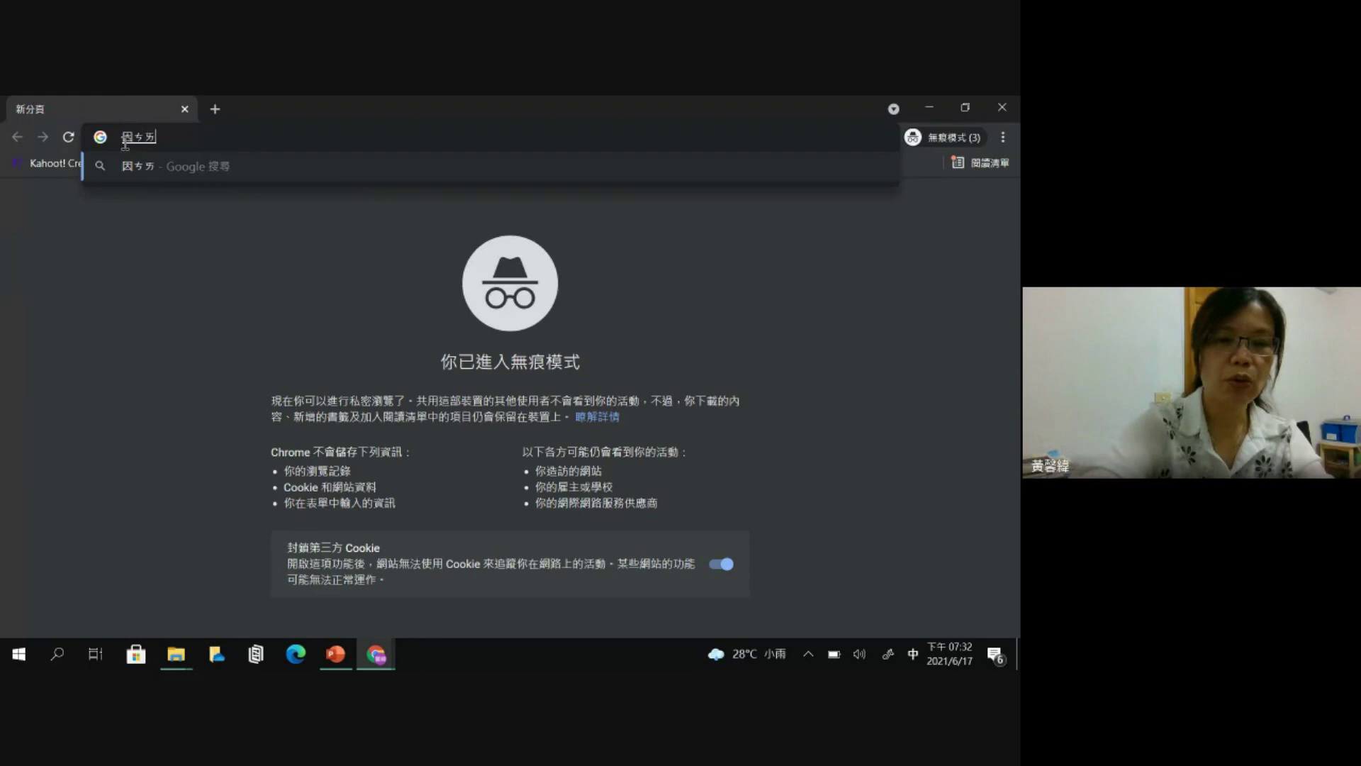
key("Return")
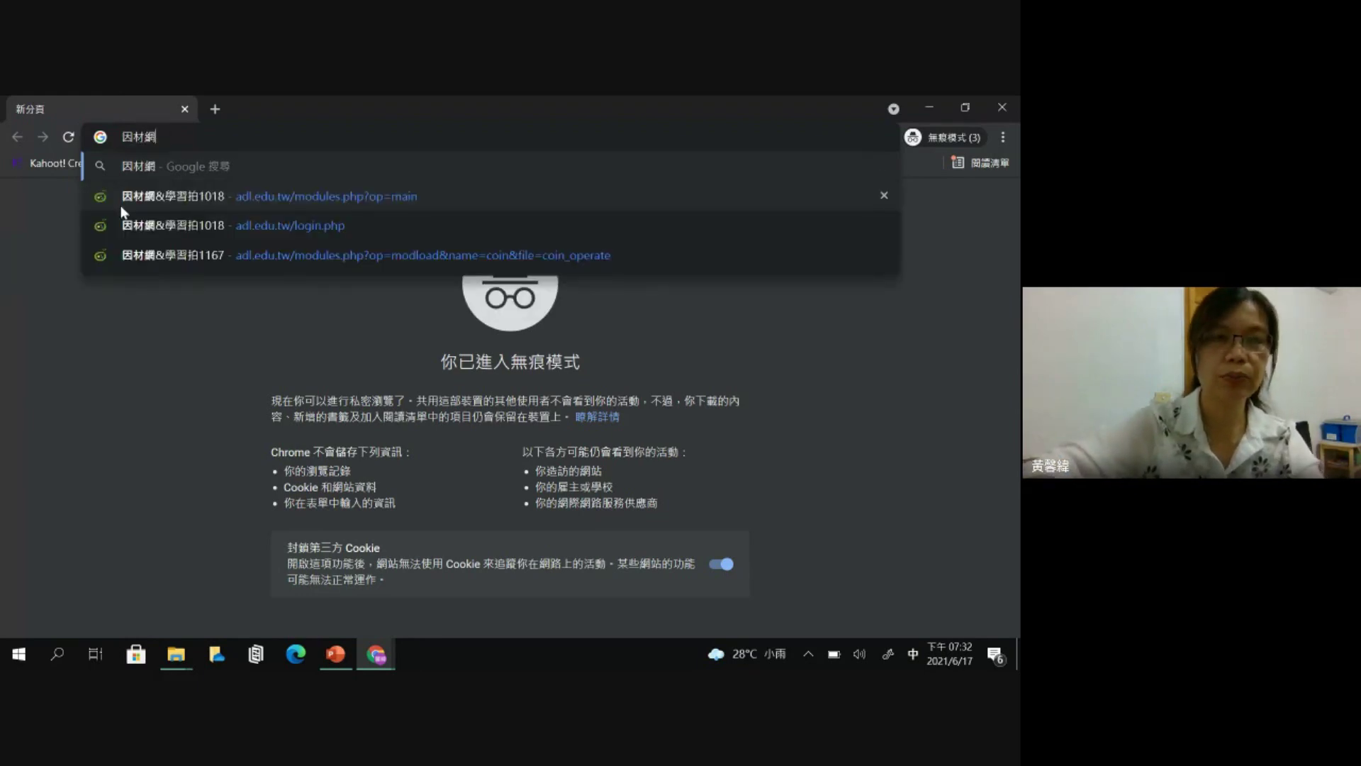
key("Return")
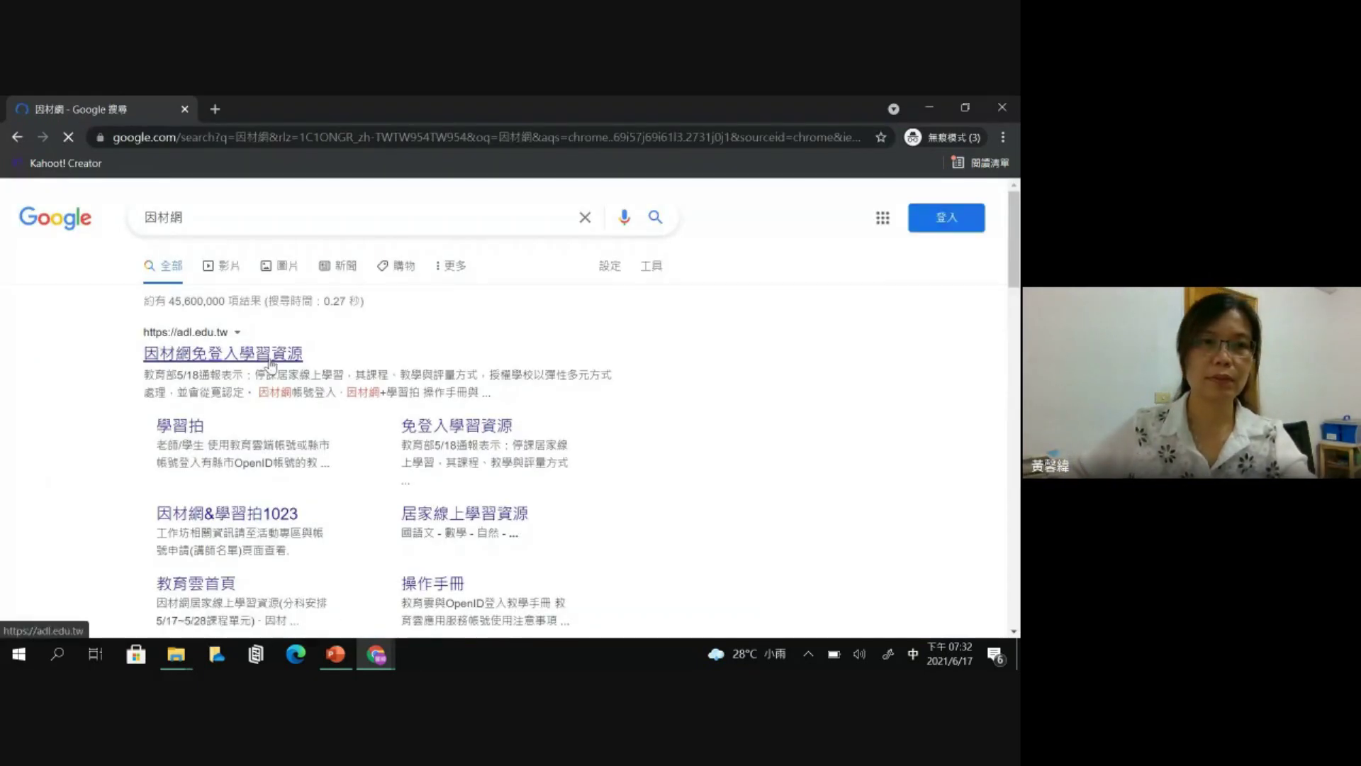
left_click(269, 359)
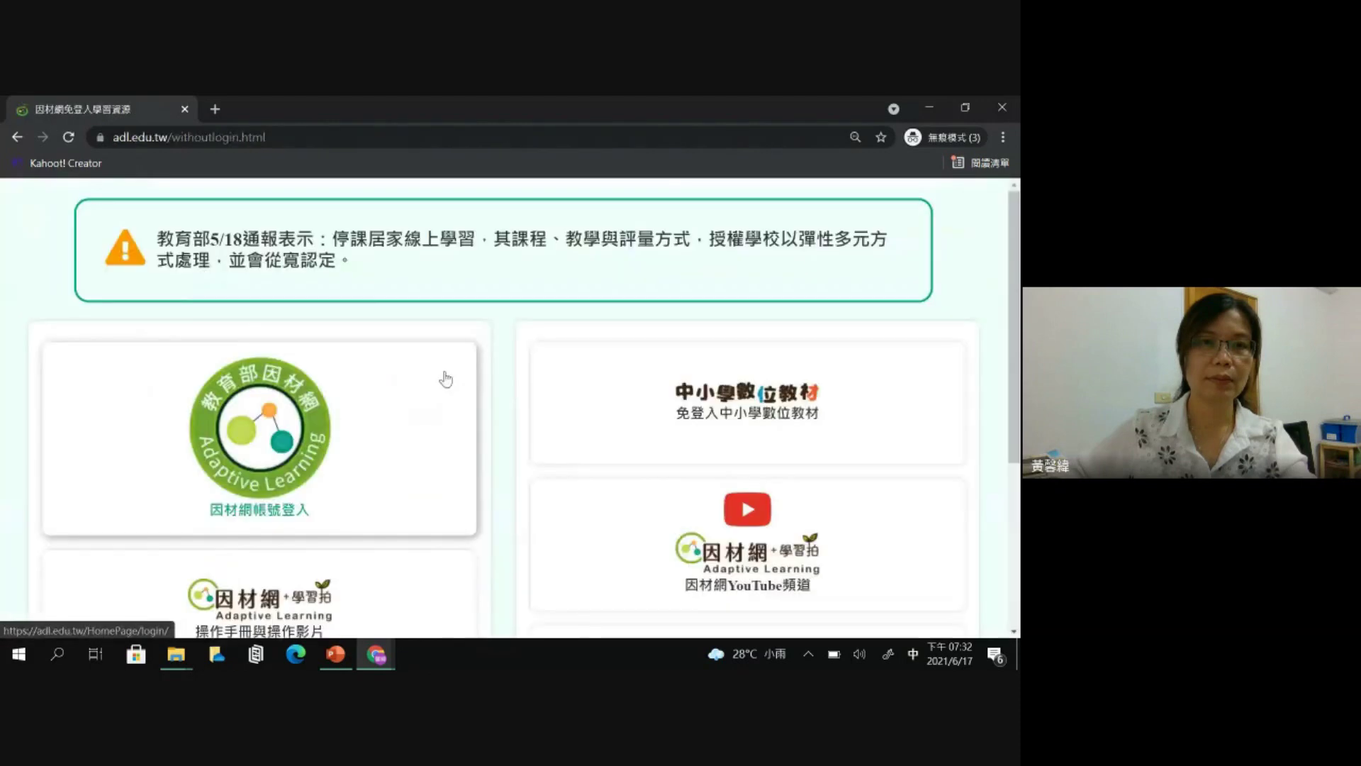
- Check the 1年3班 student's 我的任務 list, confirm no 進行中 tasks, and sign out
left_click(343, 418)
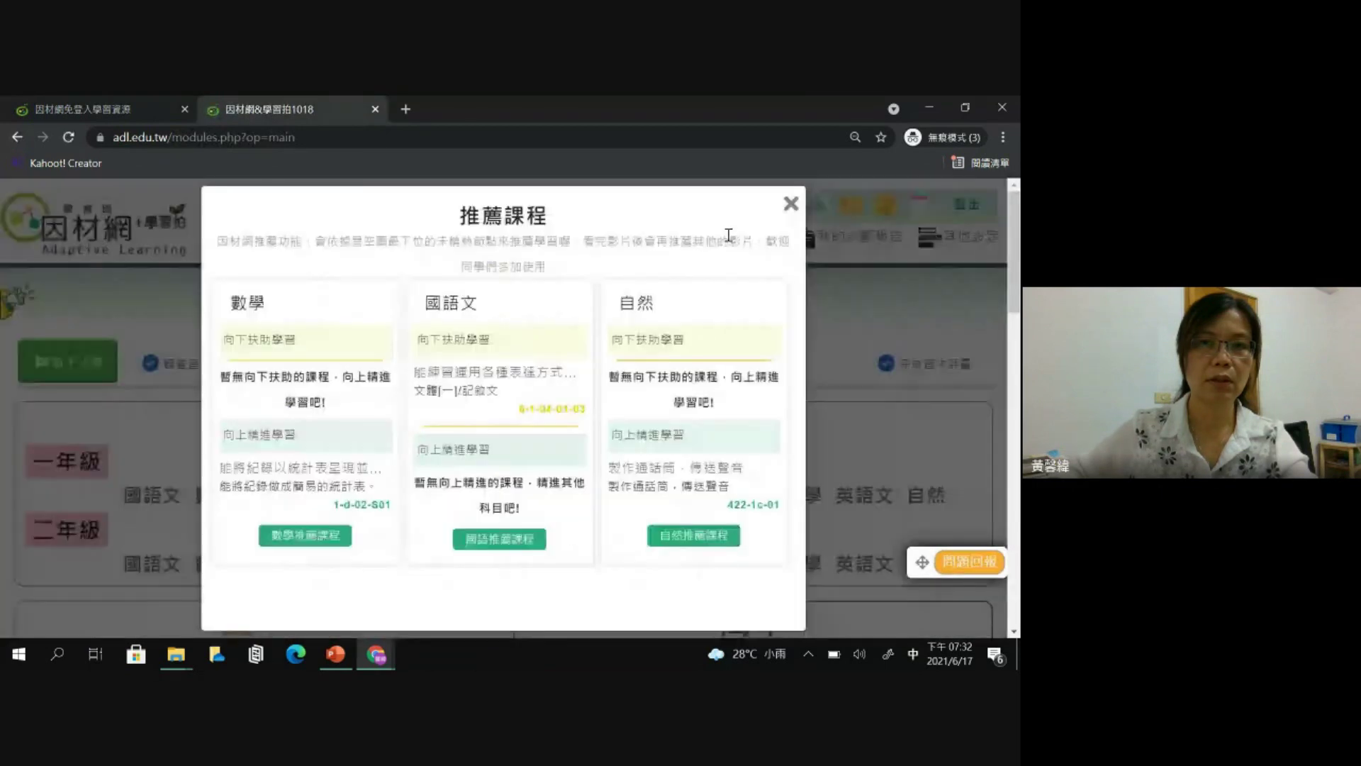
left_click(791, 205)
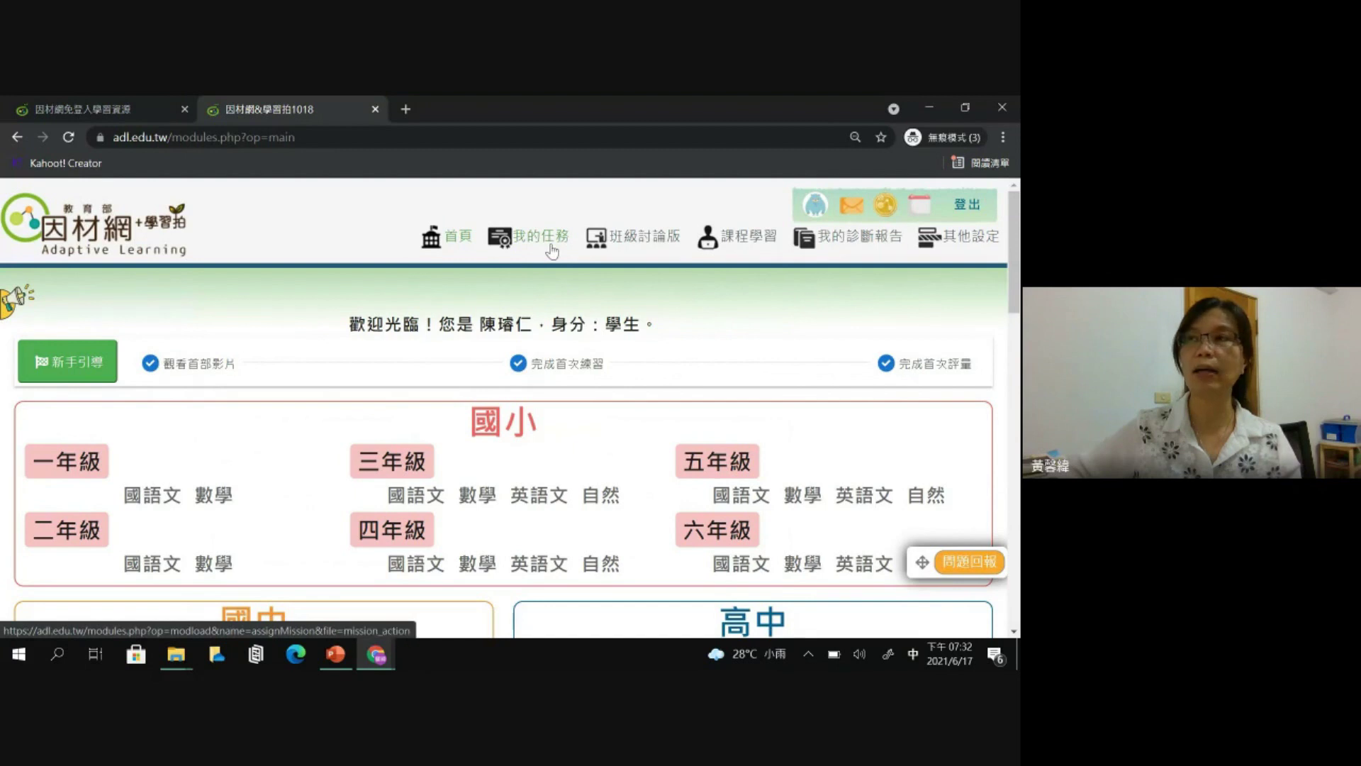
left_click(552, 251)
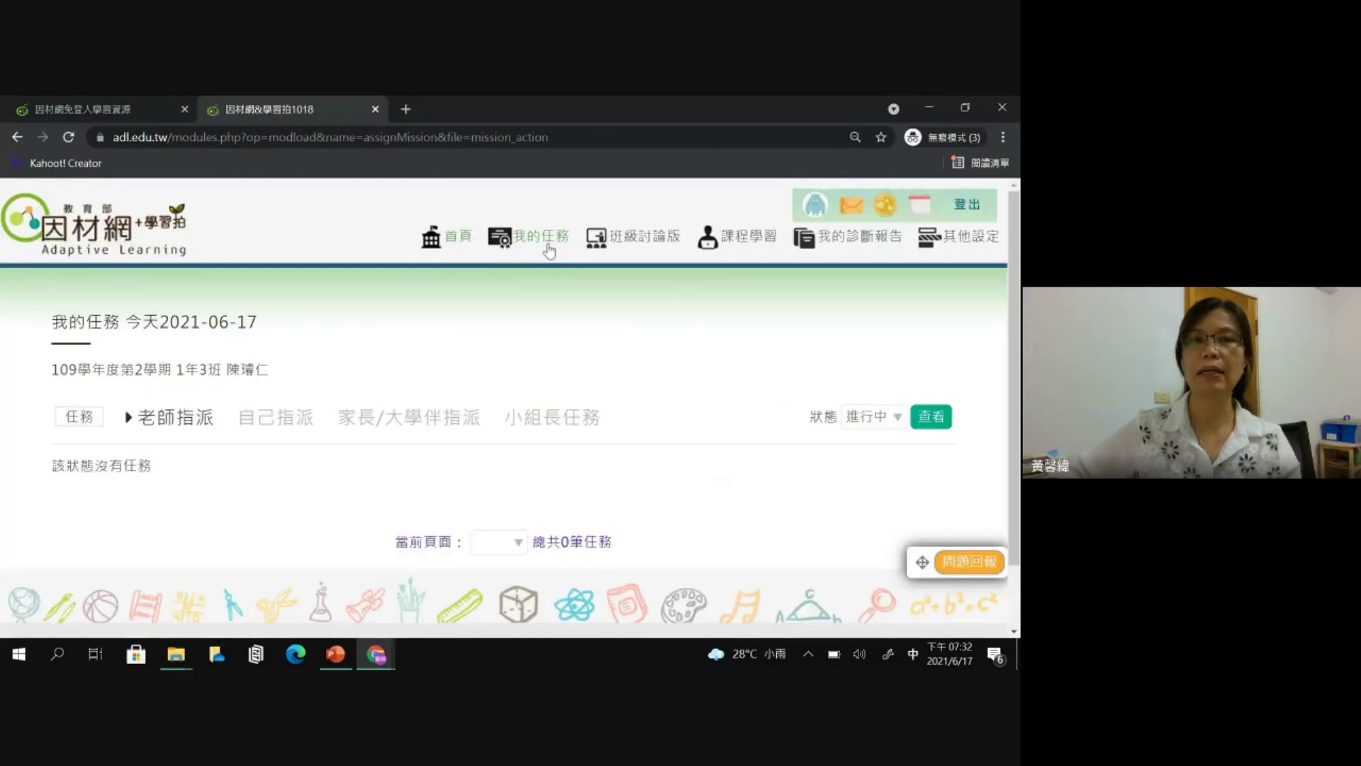
left_click(862, 424)
left_click(608, 330)
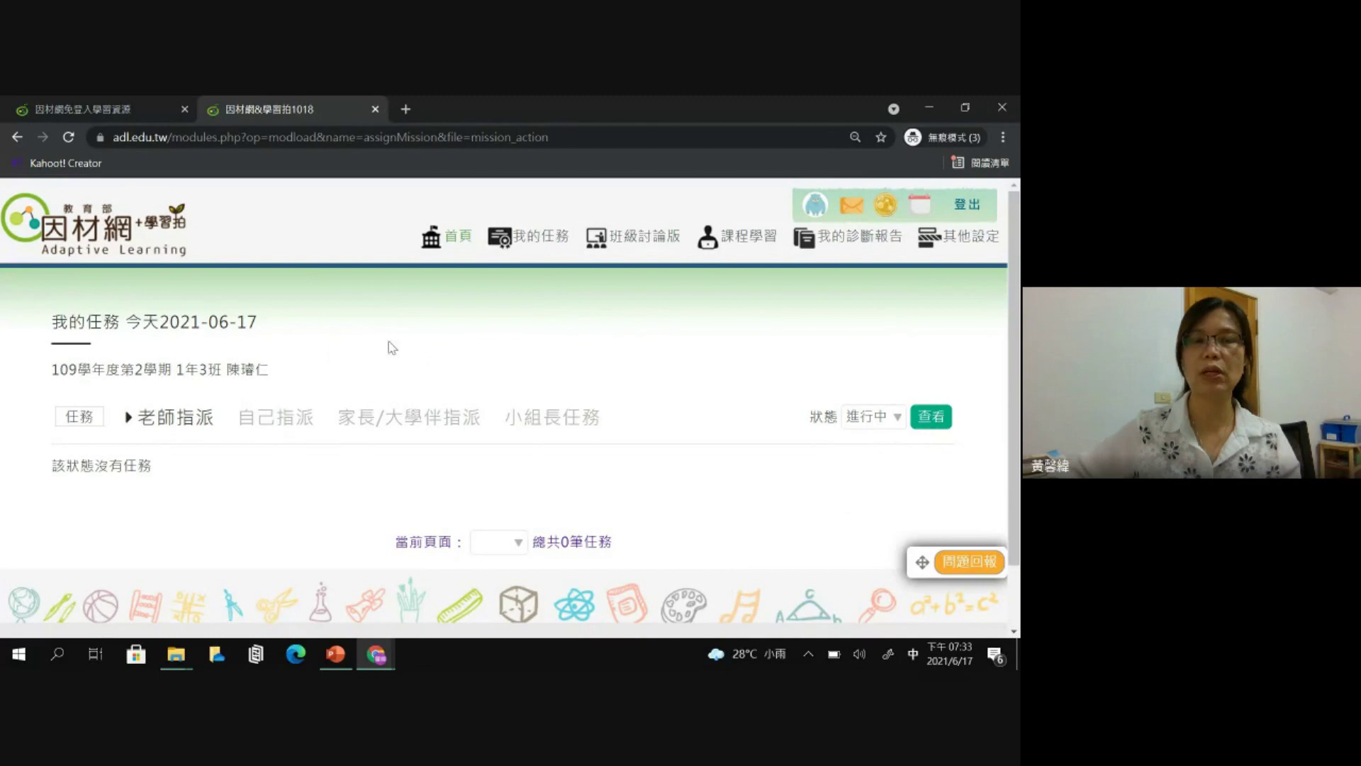
left_click(963, 210)
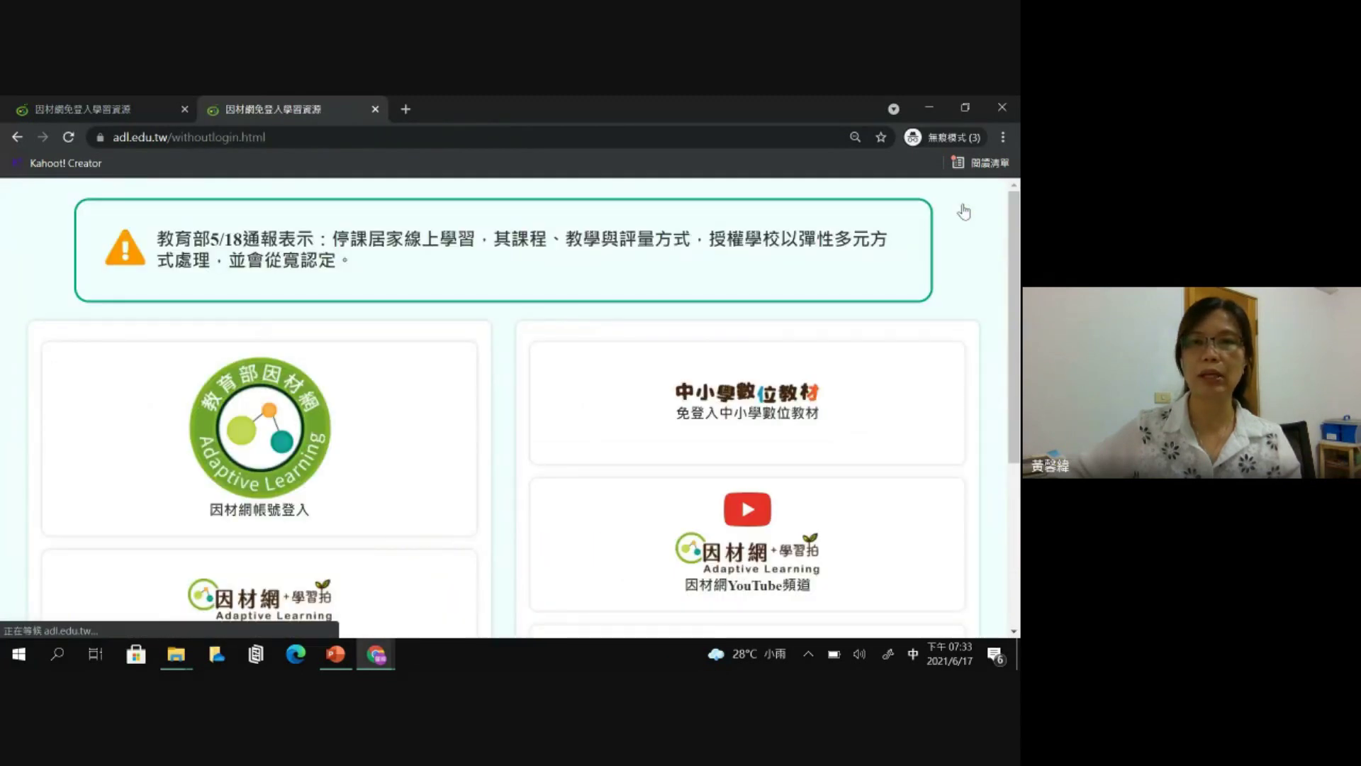
- Open the 因材網 account login form and submit another student's account, password and verification code
scroll(389, 430, "down", 1)
scroll(389, 430, "down", 1)
left_click(461, 351)
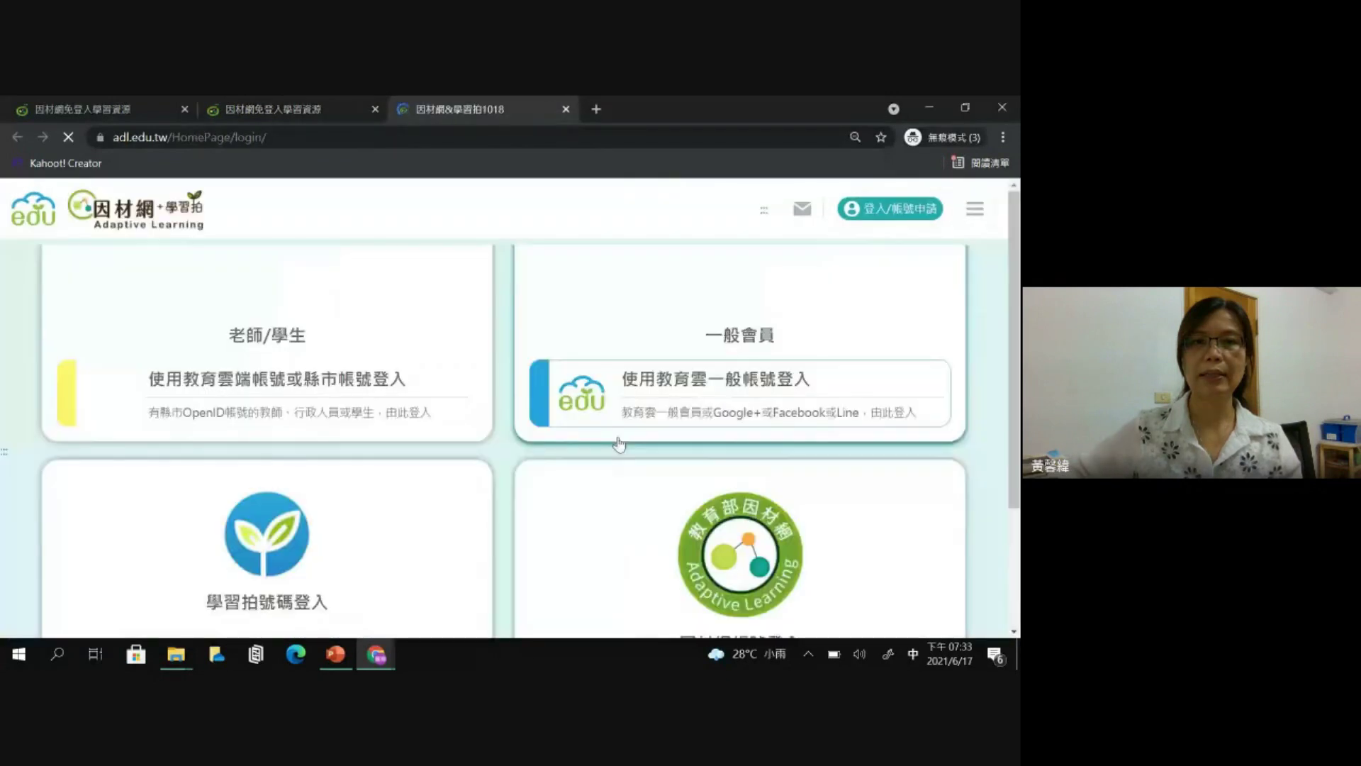
scroll(700, 515, "up", 1)
left_click(700, 514)
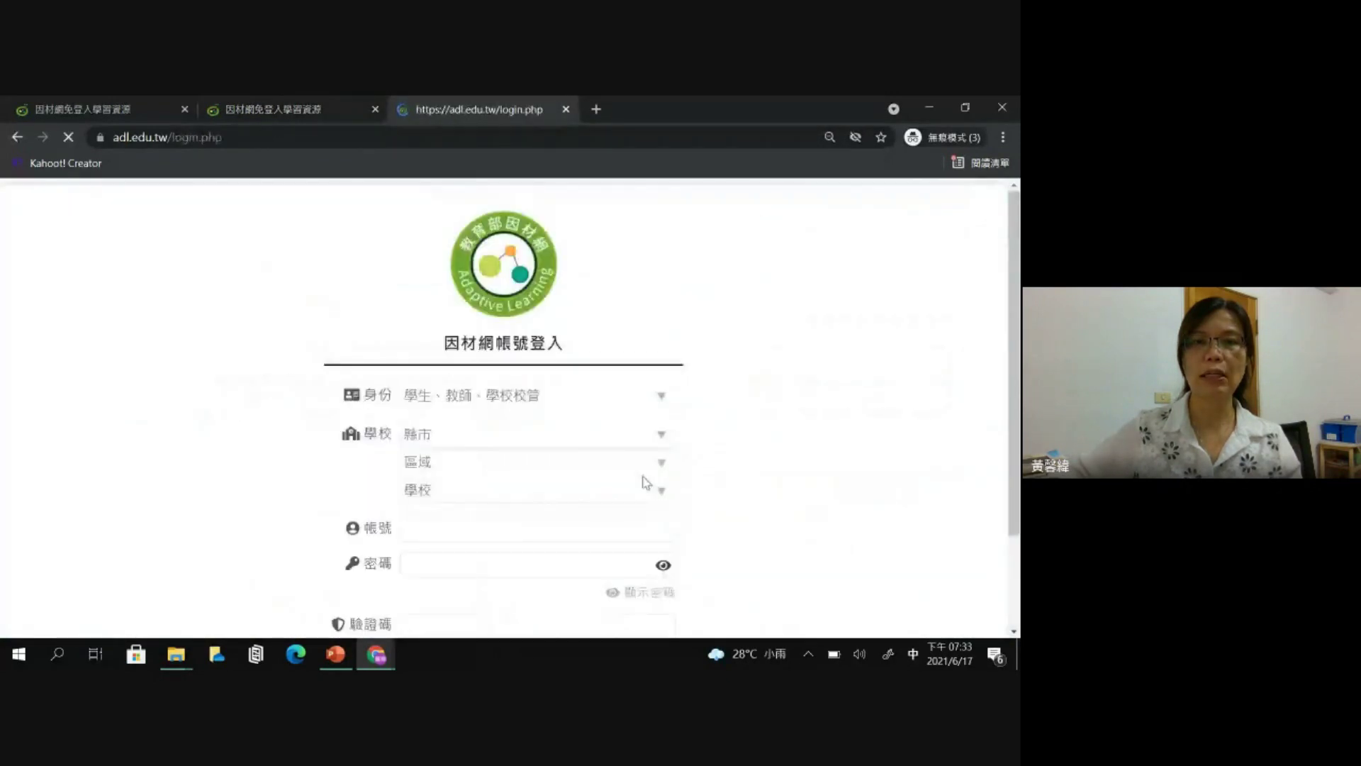
scroll(466, 383, "down", 1)
left_click(433, 457)
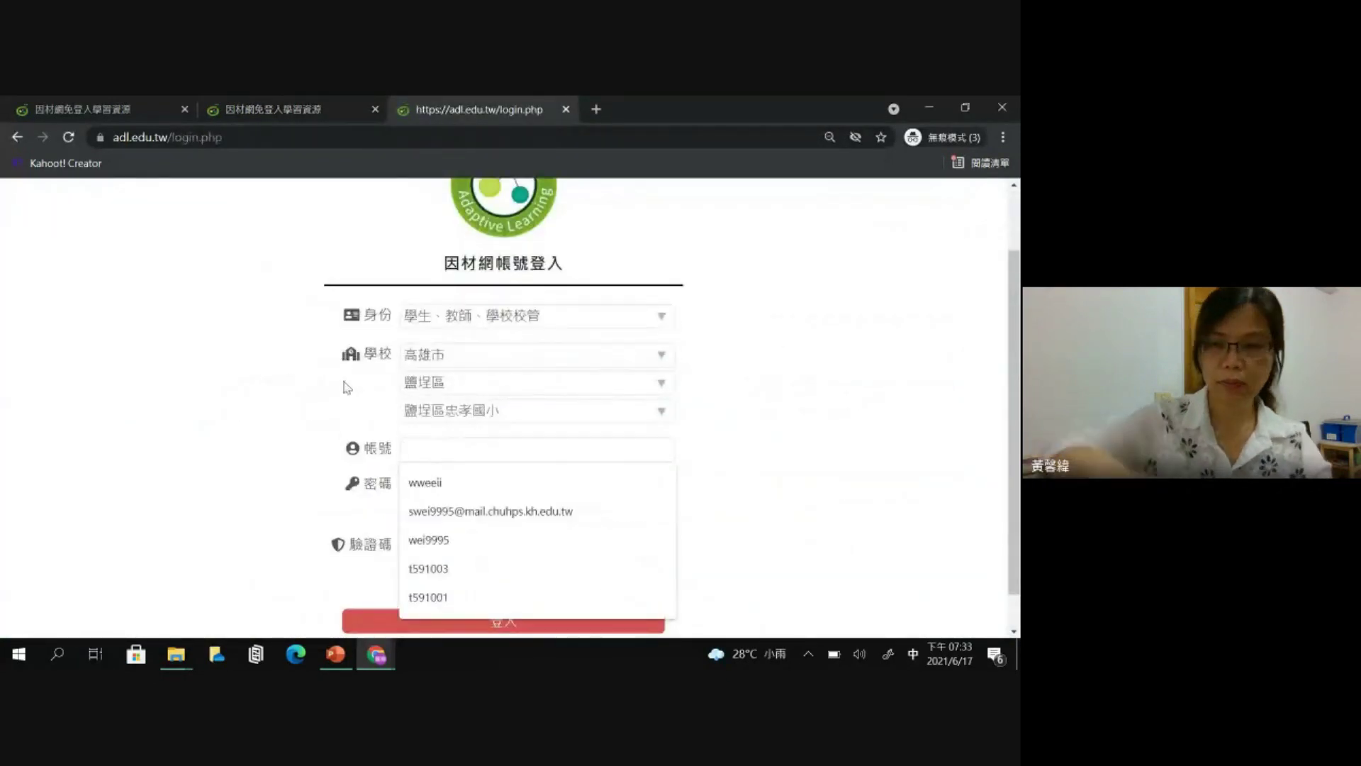
key("shift")
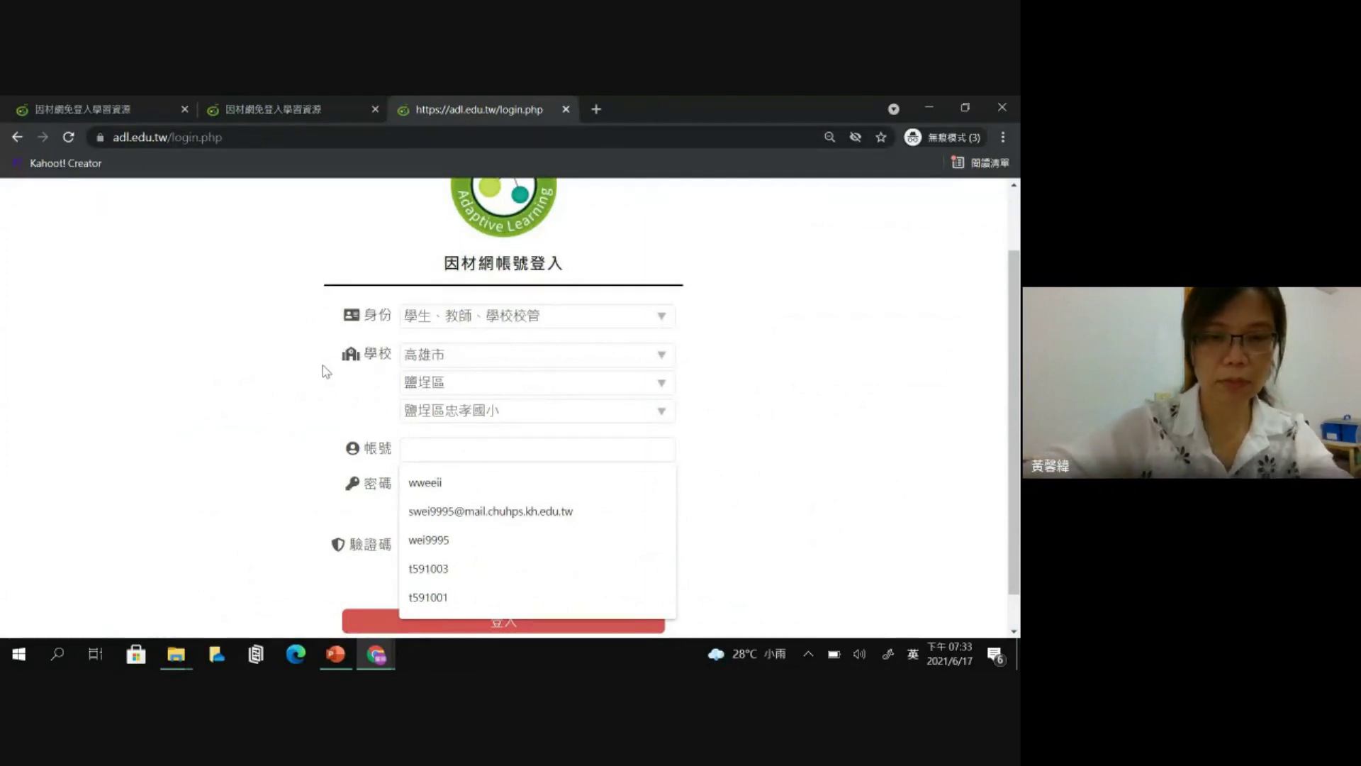
type("505001")
left_click(468, 486)
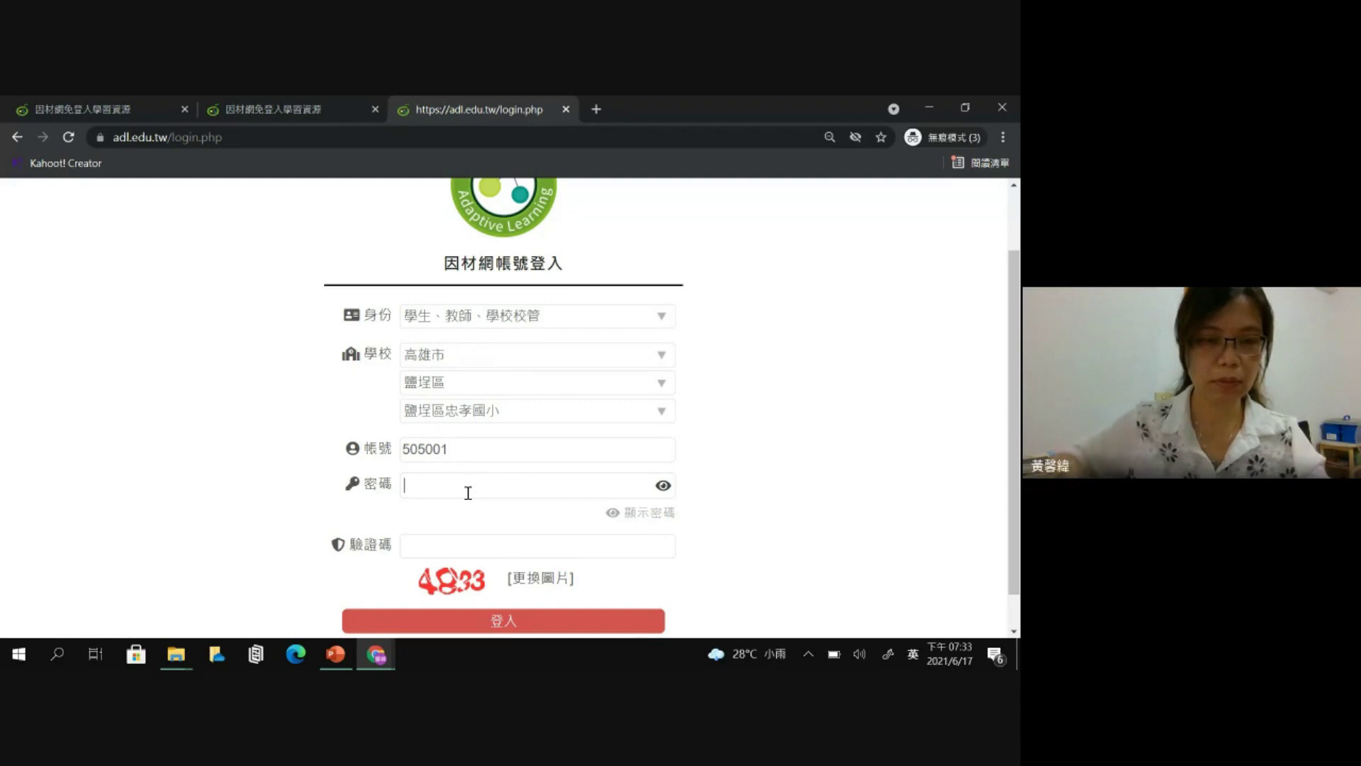
type("*********")
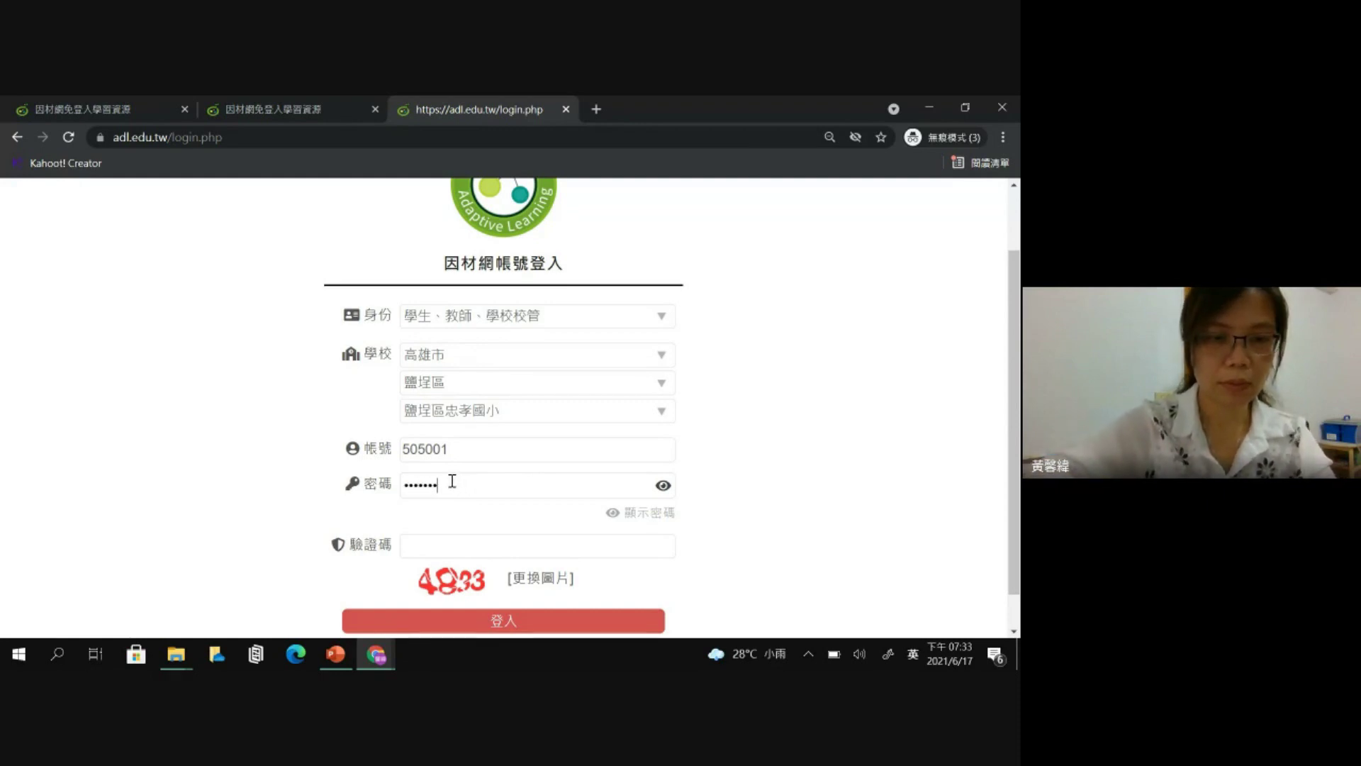
left_click(456, 551)
type("4833")
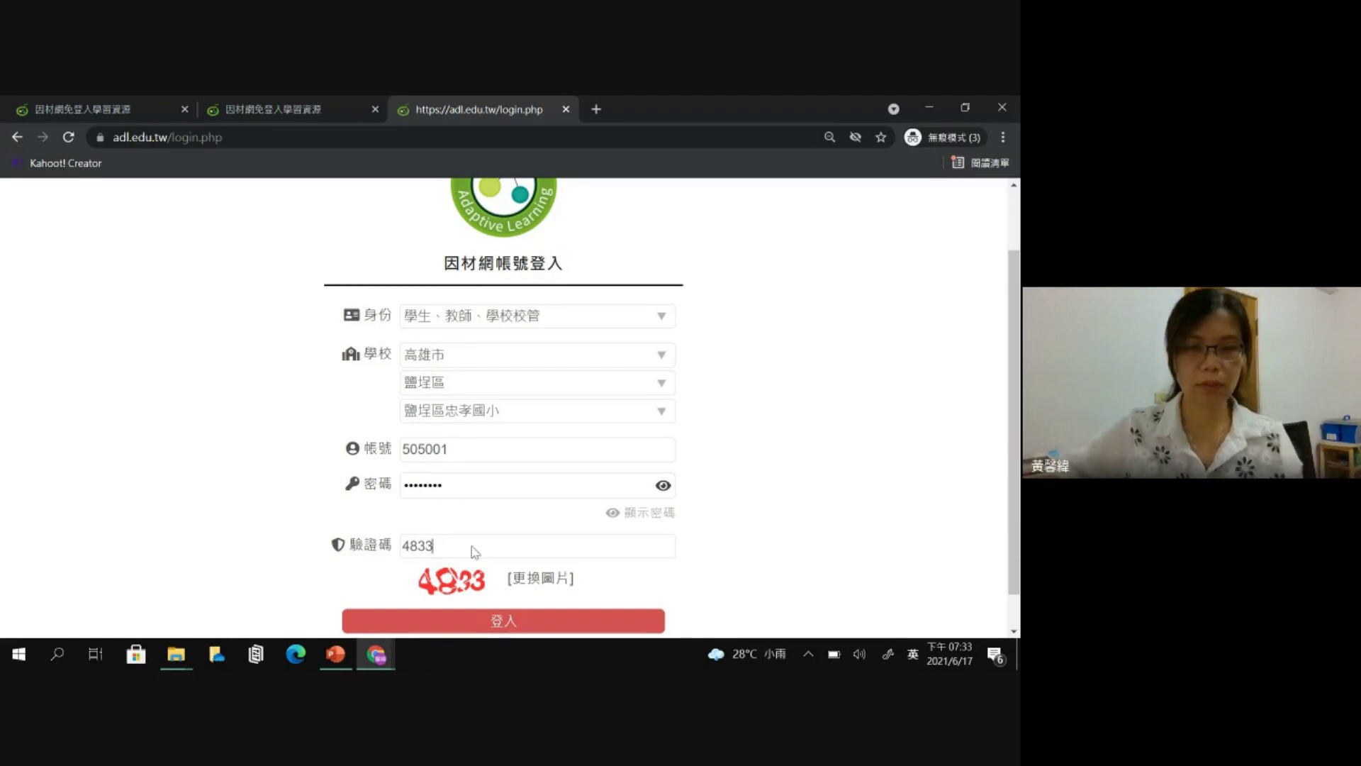
left_click(490, 623)
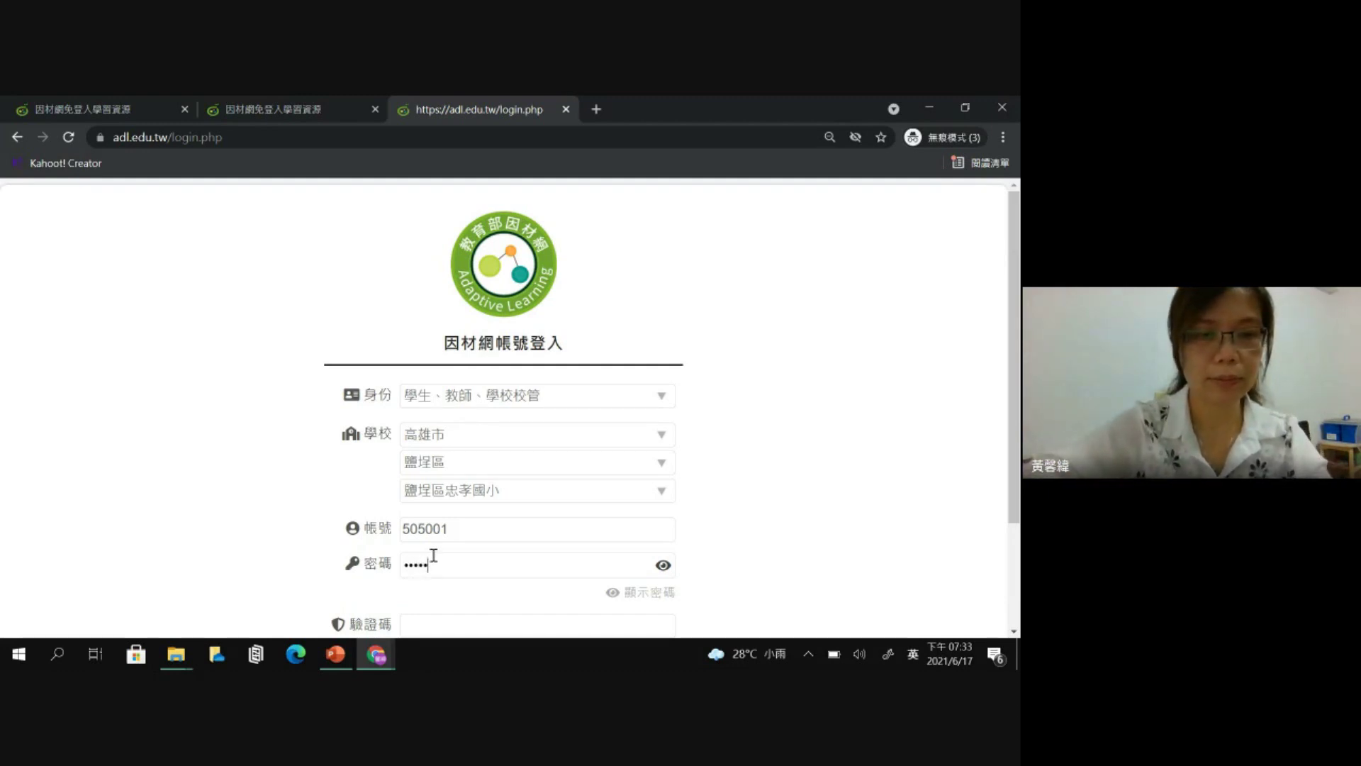
- Correct the account number, re-enter the password and a new verification code, and log in
type("001")
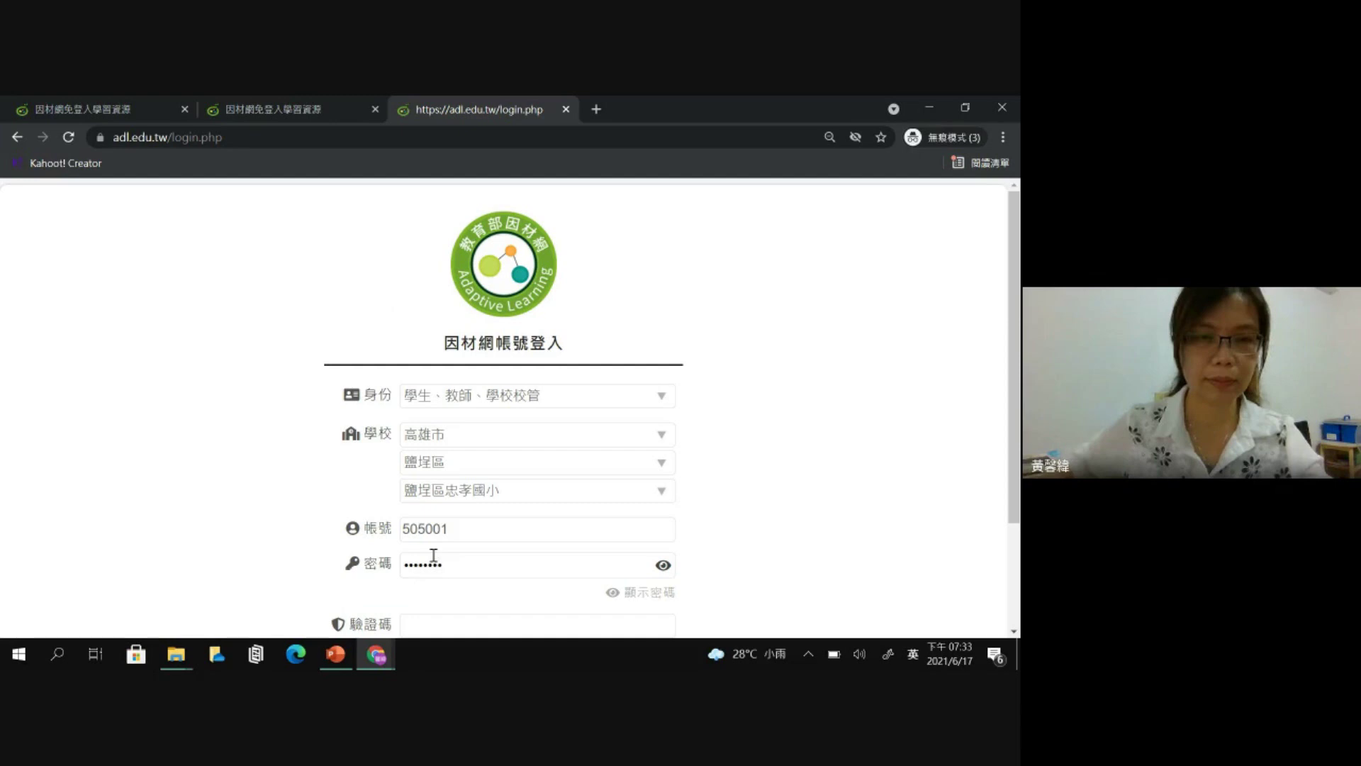
left_click(466, 519)
key("BackSpace")
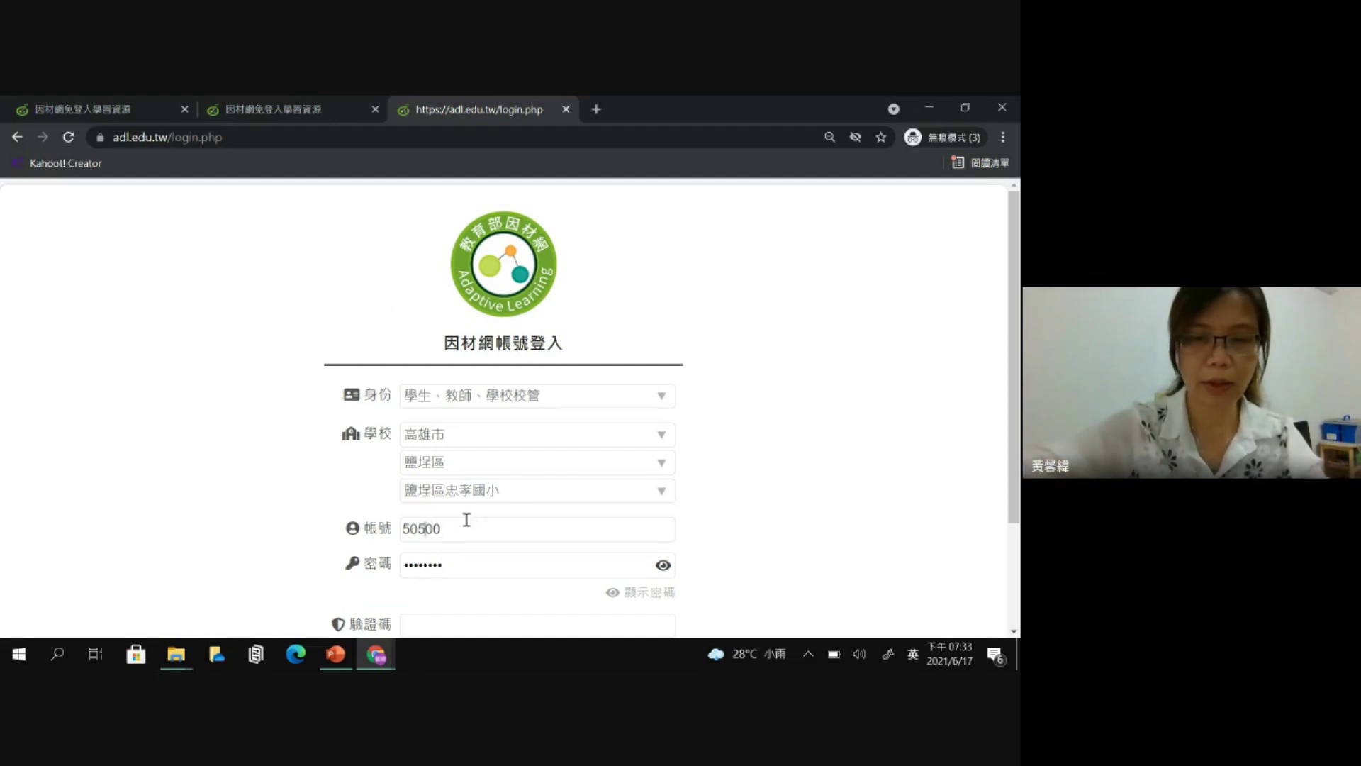
key("BackSpace")
type("6")
key("Right")
key("Right")
type("1")
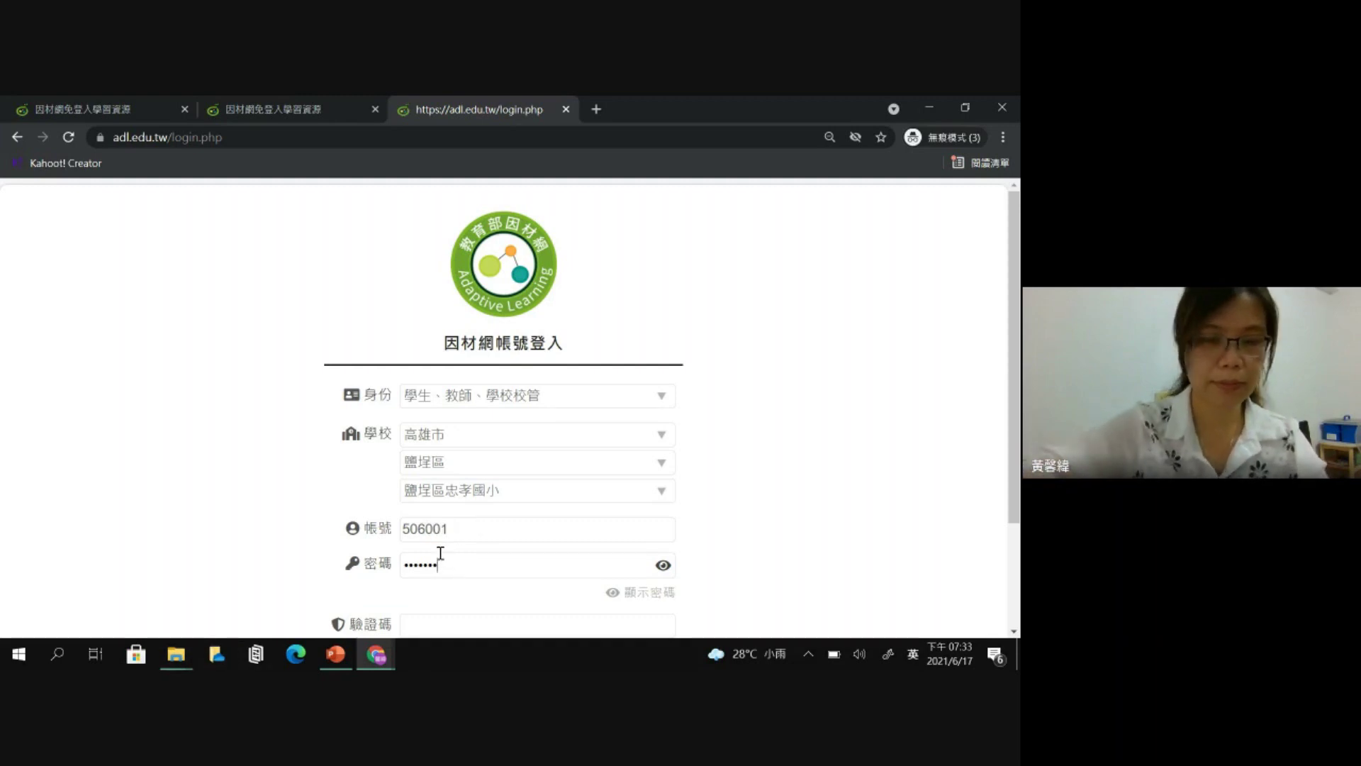
left_click(440, 554)
type("••")
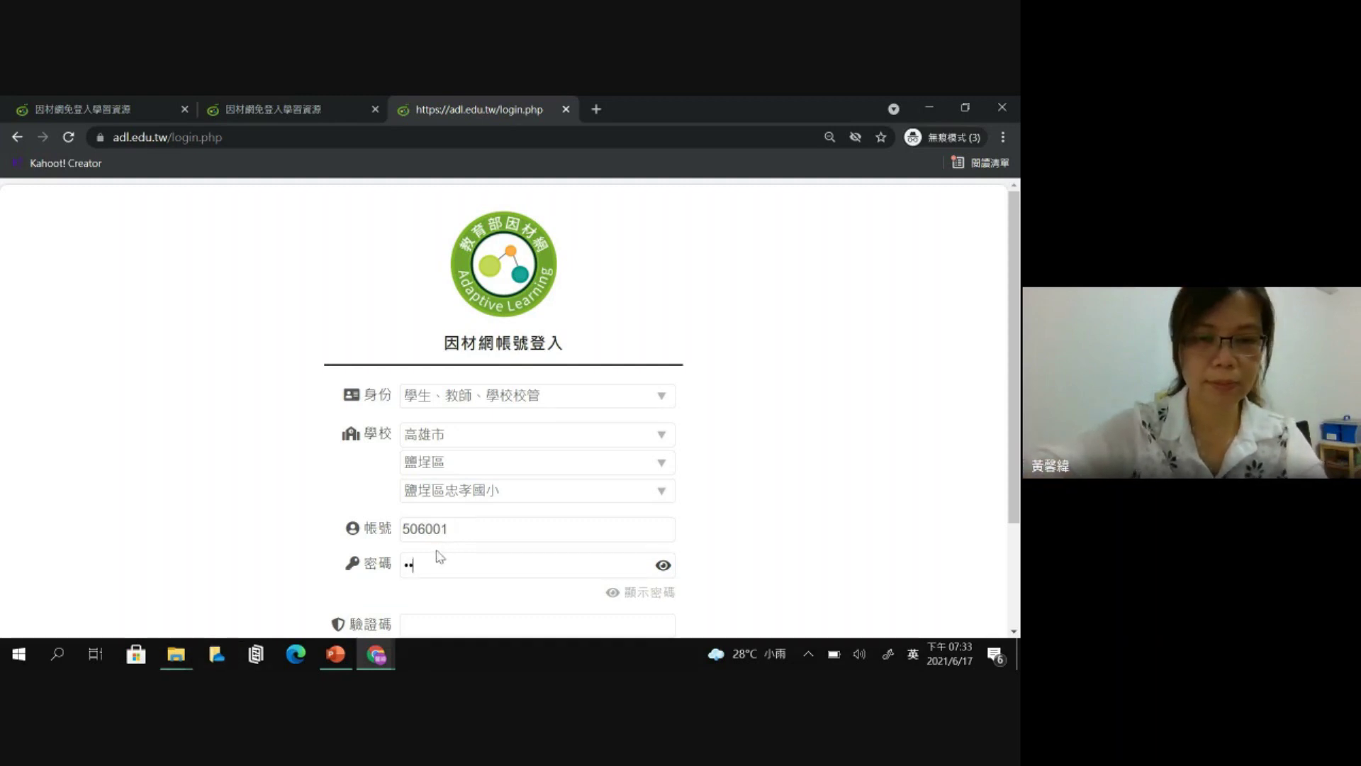
type("••••")
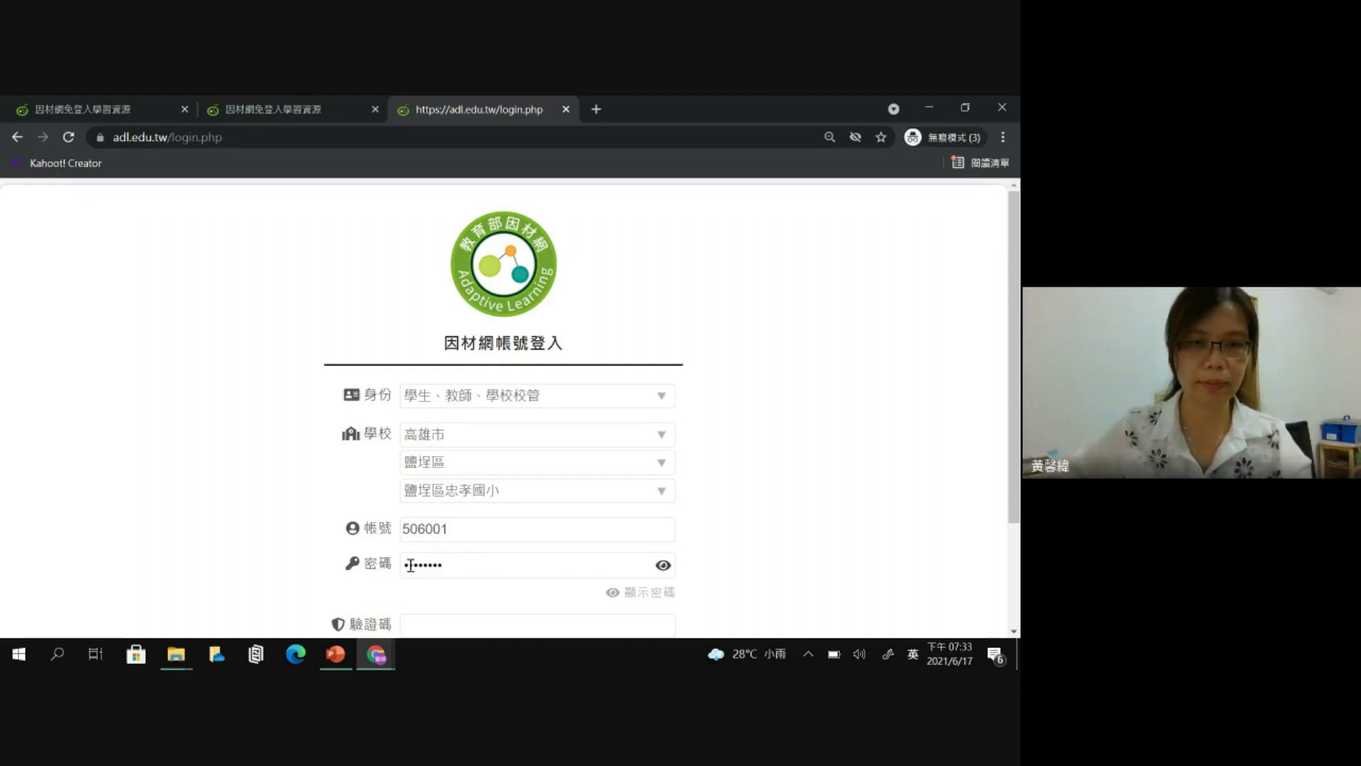
type("••")
scroll(436, 553, "down", 1)
left_click(434, 547)
type("4416")
left_click(473, 624)
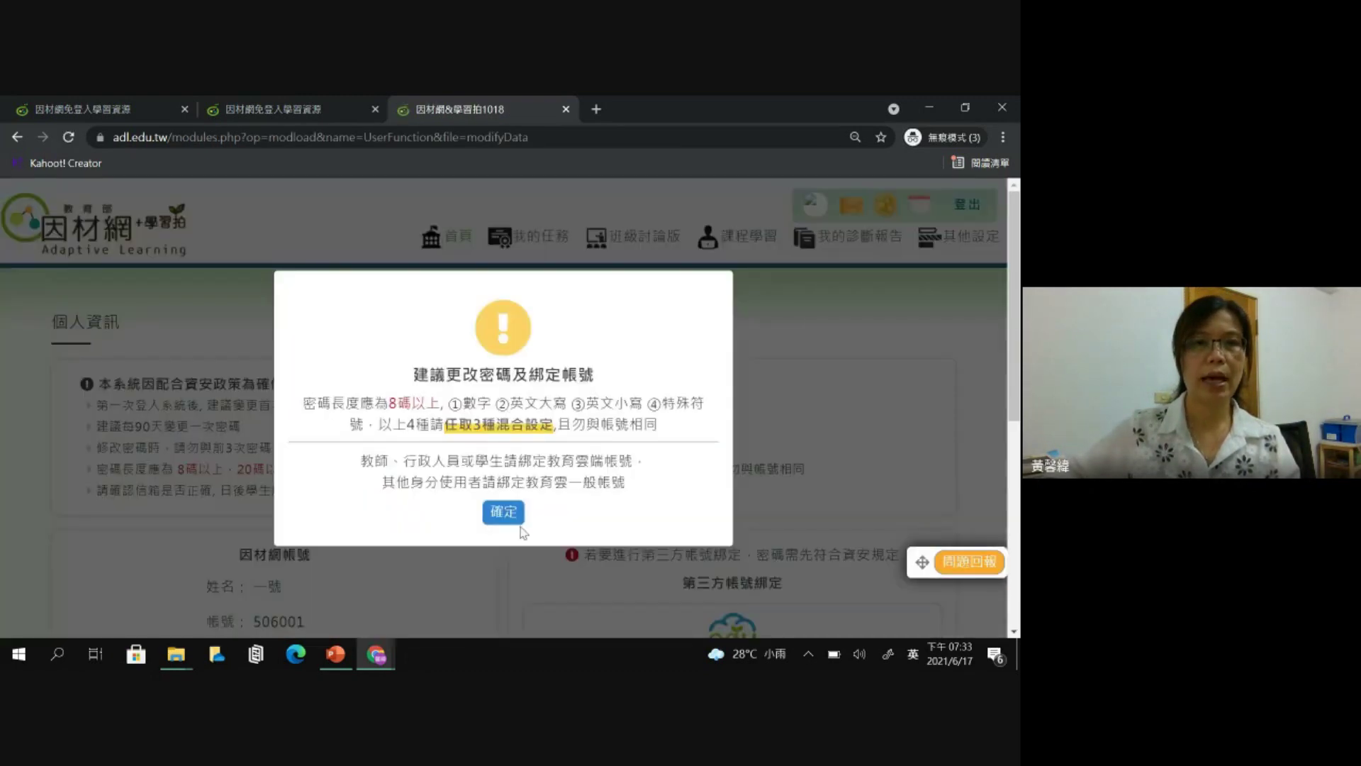
- Dismiss the password security notice and look over the 個人資訊 form's e-mail and password fields
left_click(509, 511)
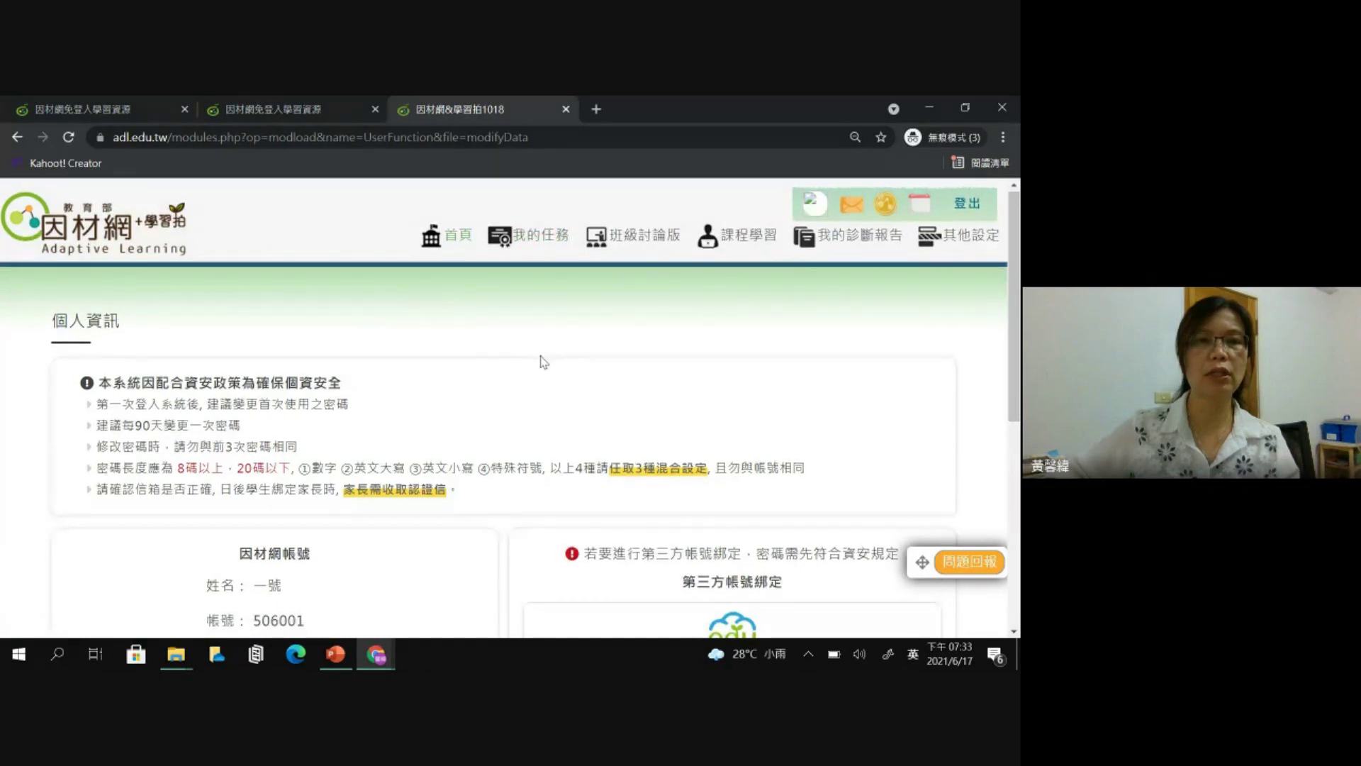
scroll(543, 361, "down", 1)
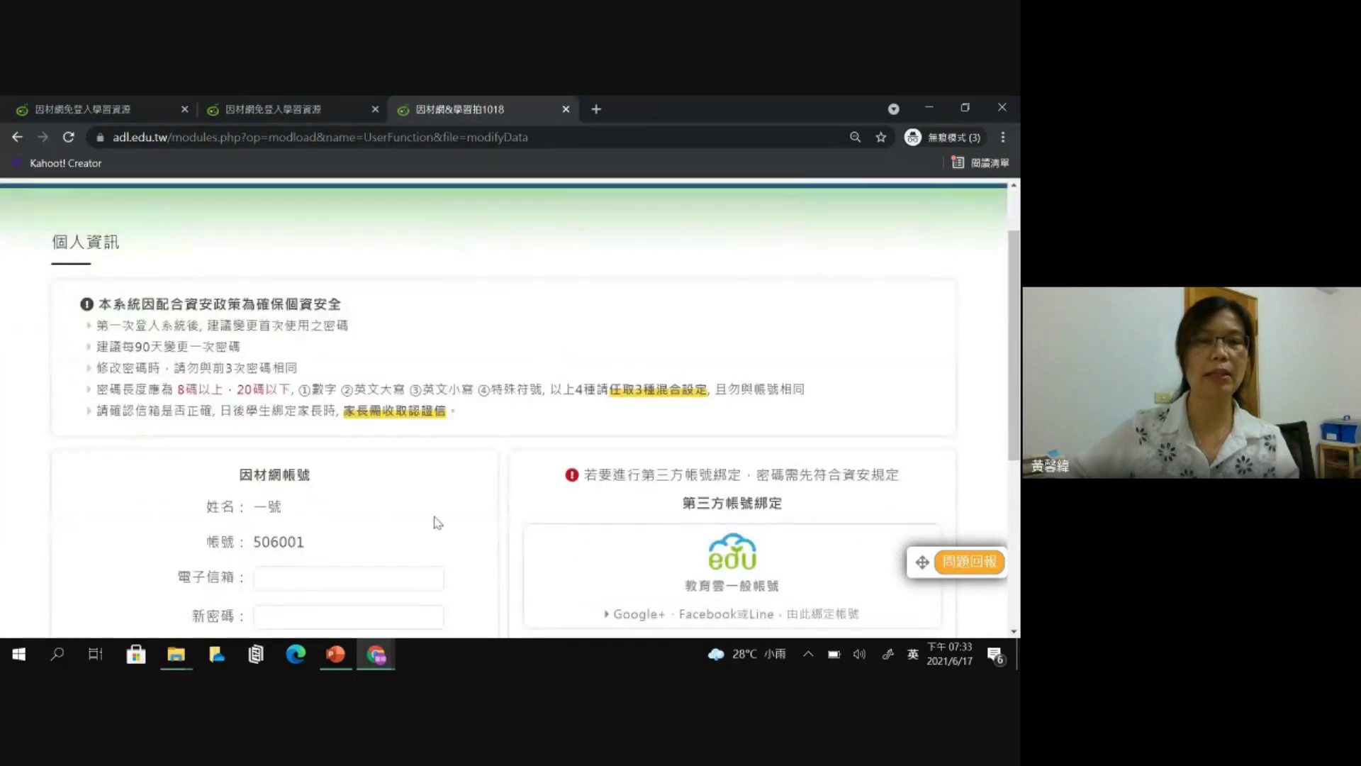
scroll(389, 568, "down", 2)
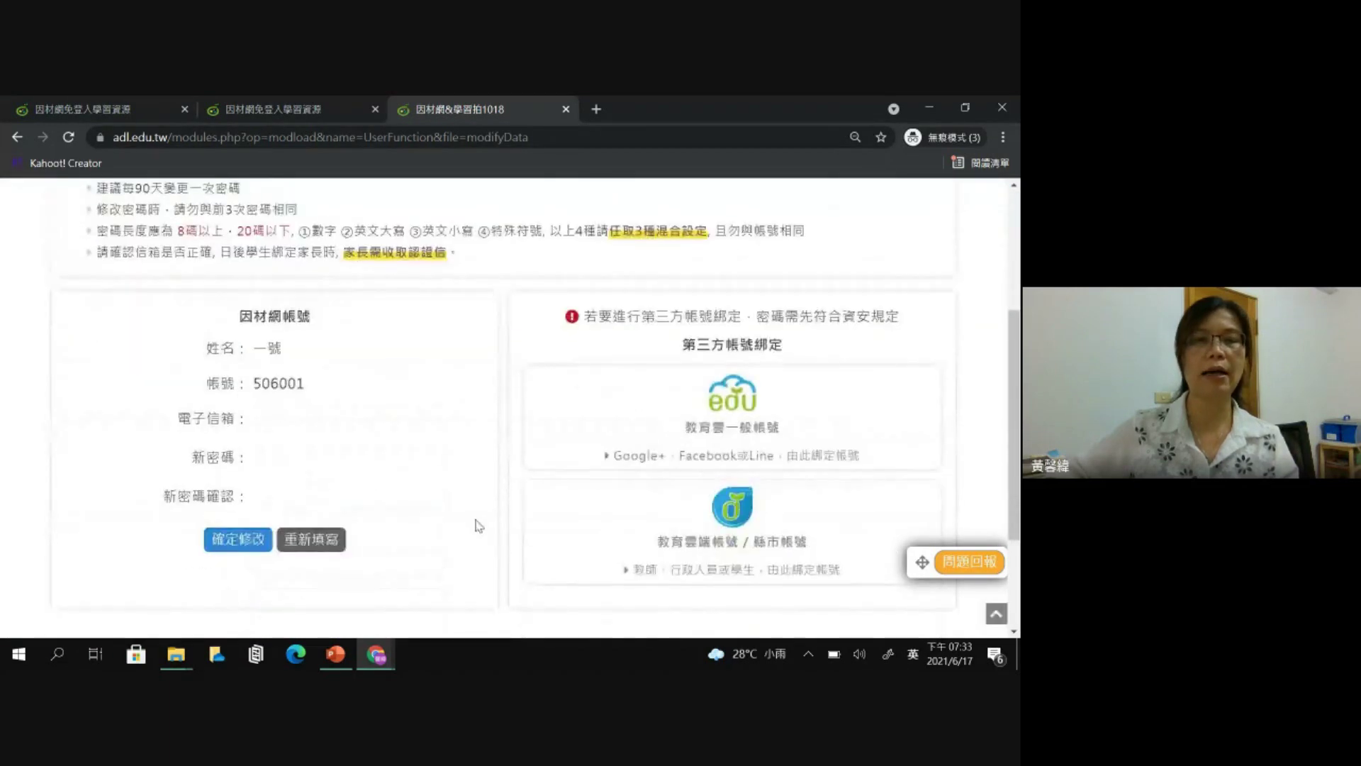
scroll(510, 381, "up", 3)
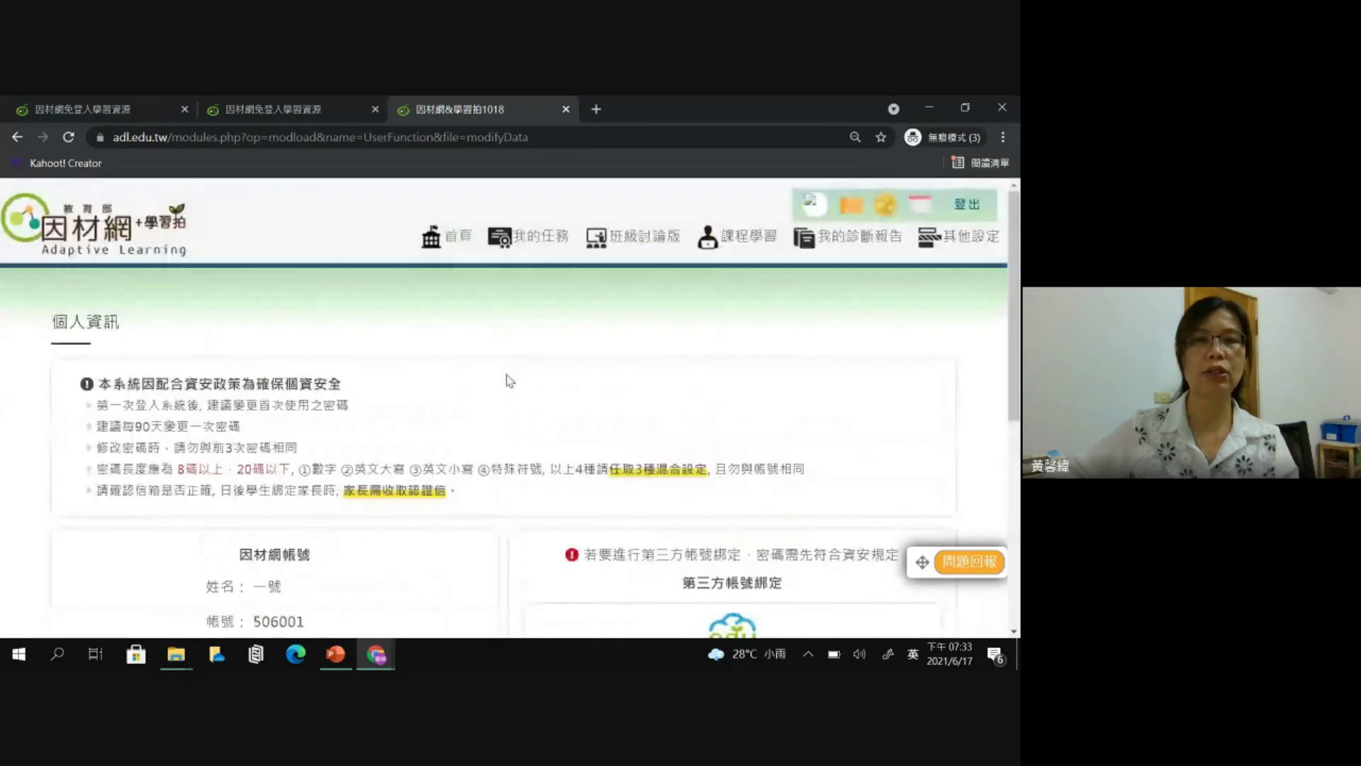
- Open 我的任務 and expand the 0617_防疫停課_數學 立體形體-卷一 task's details
left_click(539, 246)
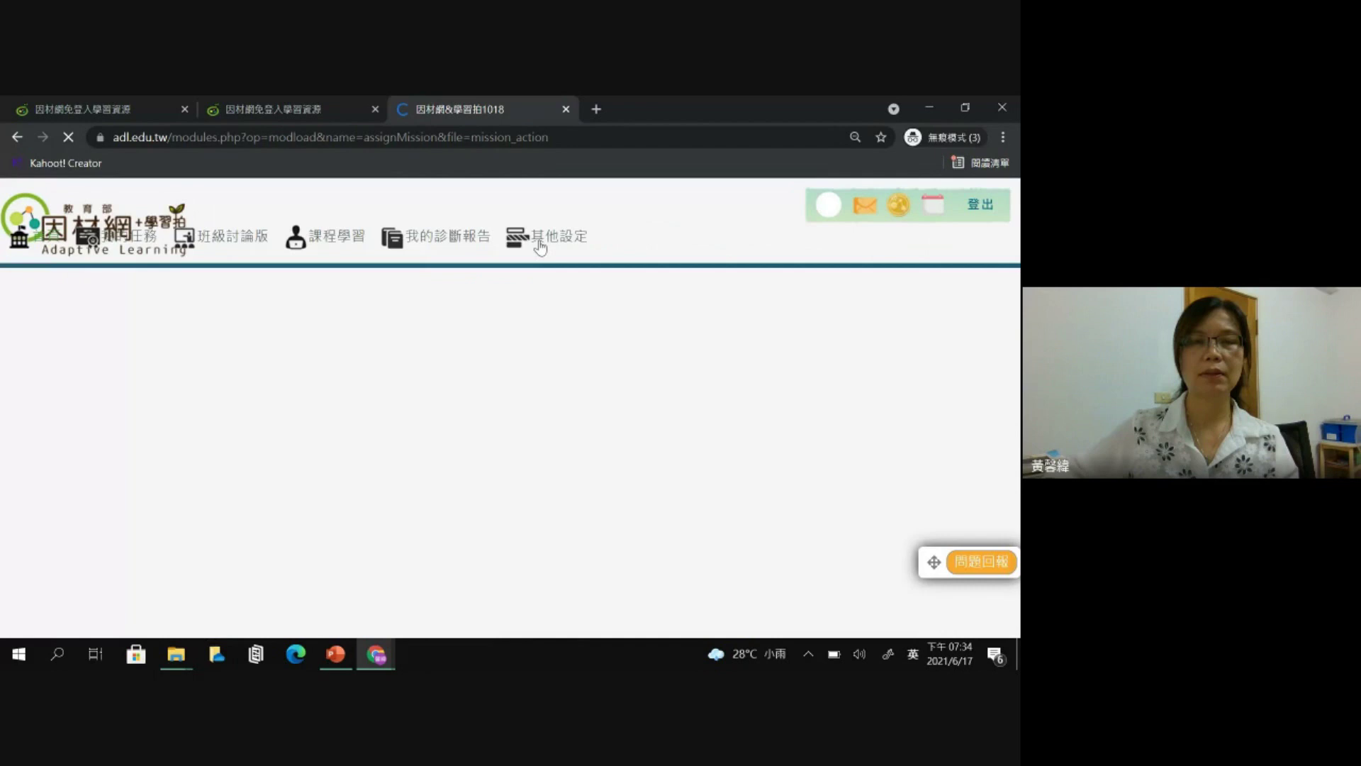
scroll(536, 286, "down", 1)
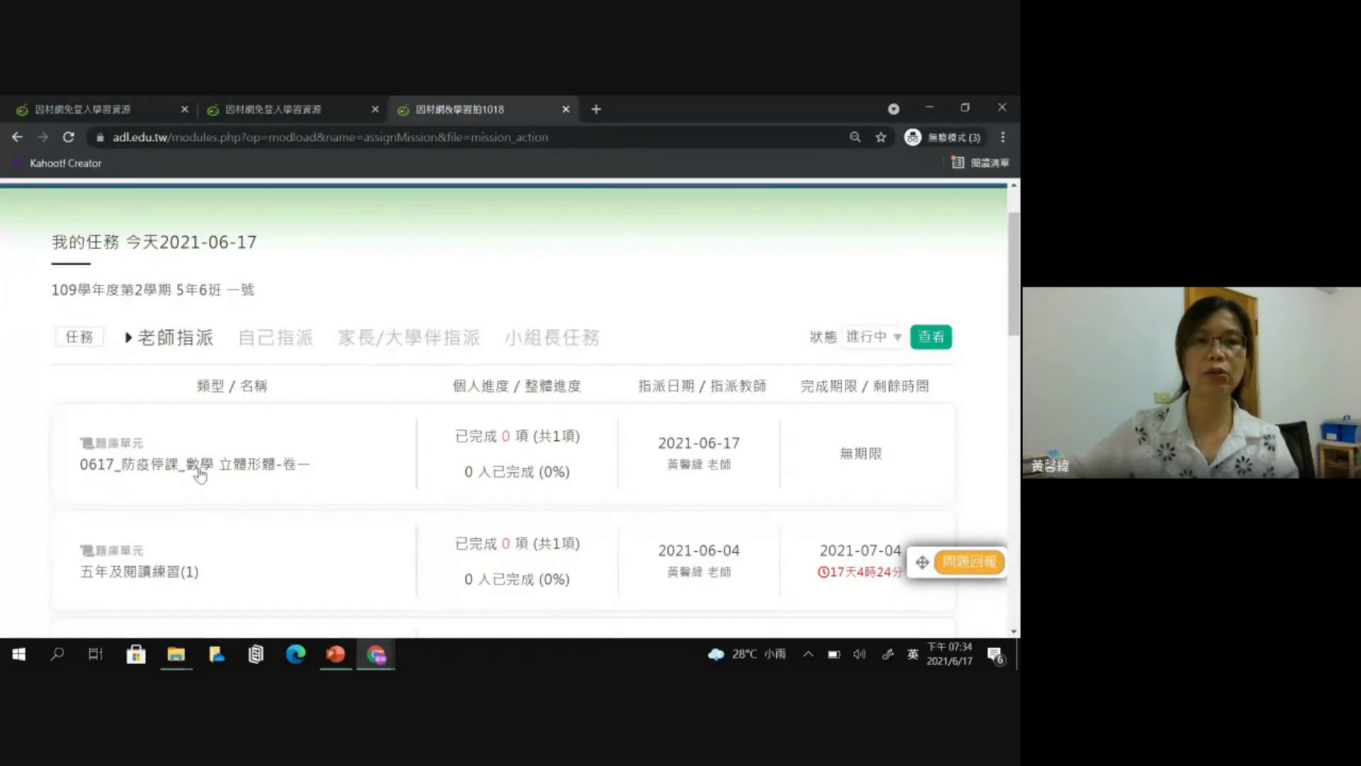
left_click(296, 472)
scroll(334, 471, "down", 2)
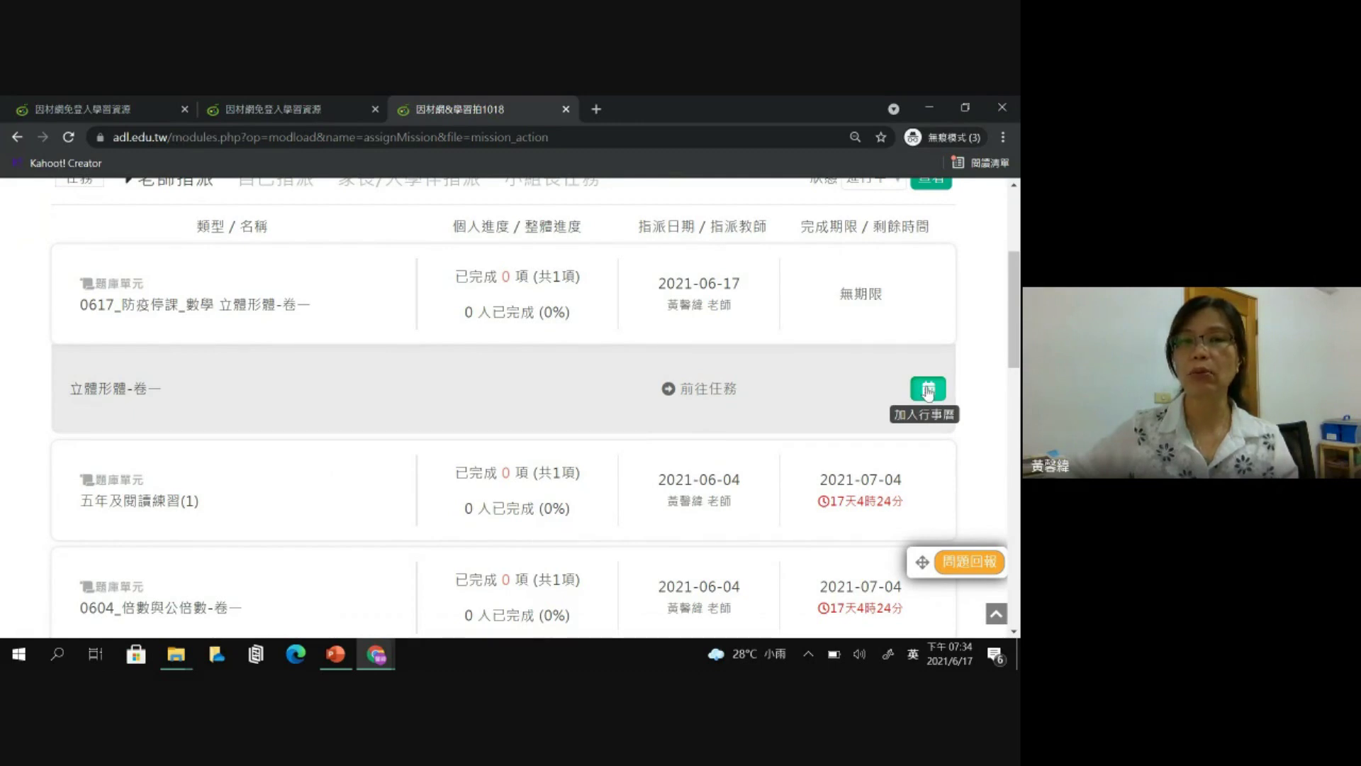
- Create a calendar event for the task with a June end date at 12, hitting an end-time error
left_click(928, 390)
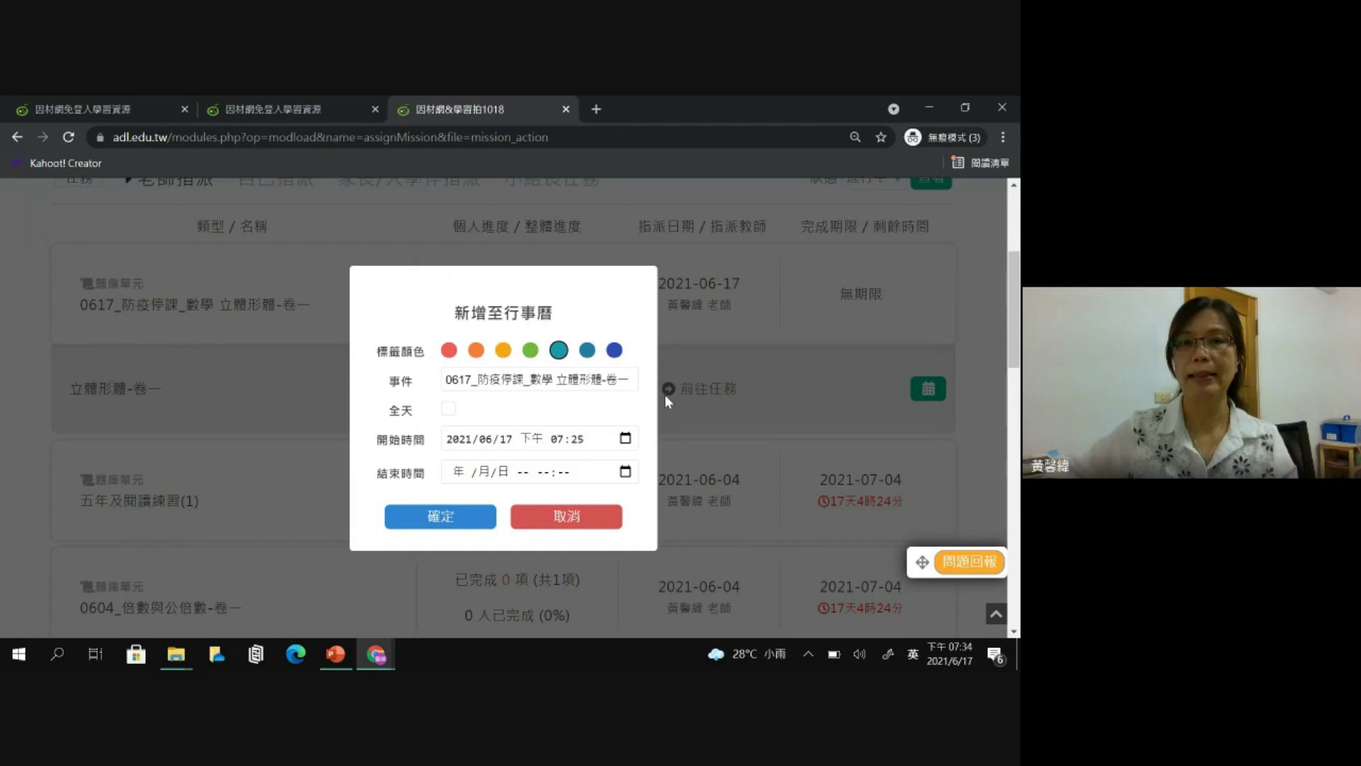
left_click(625, 472)
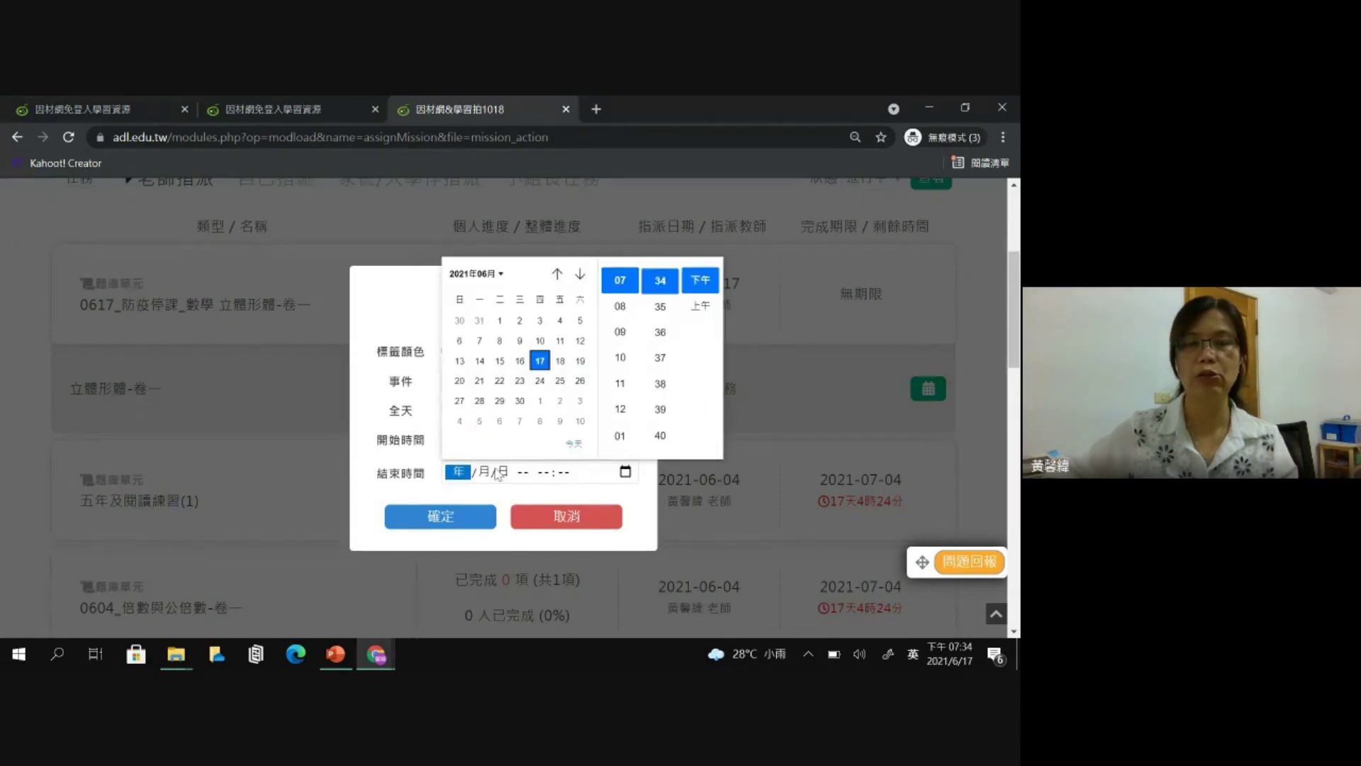
left_click(558, 274)
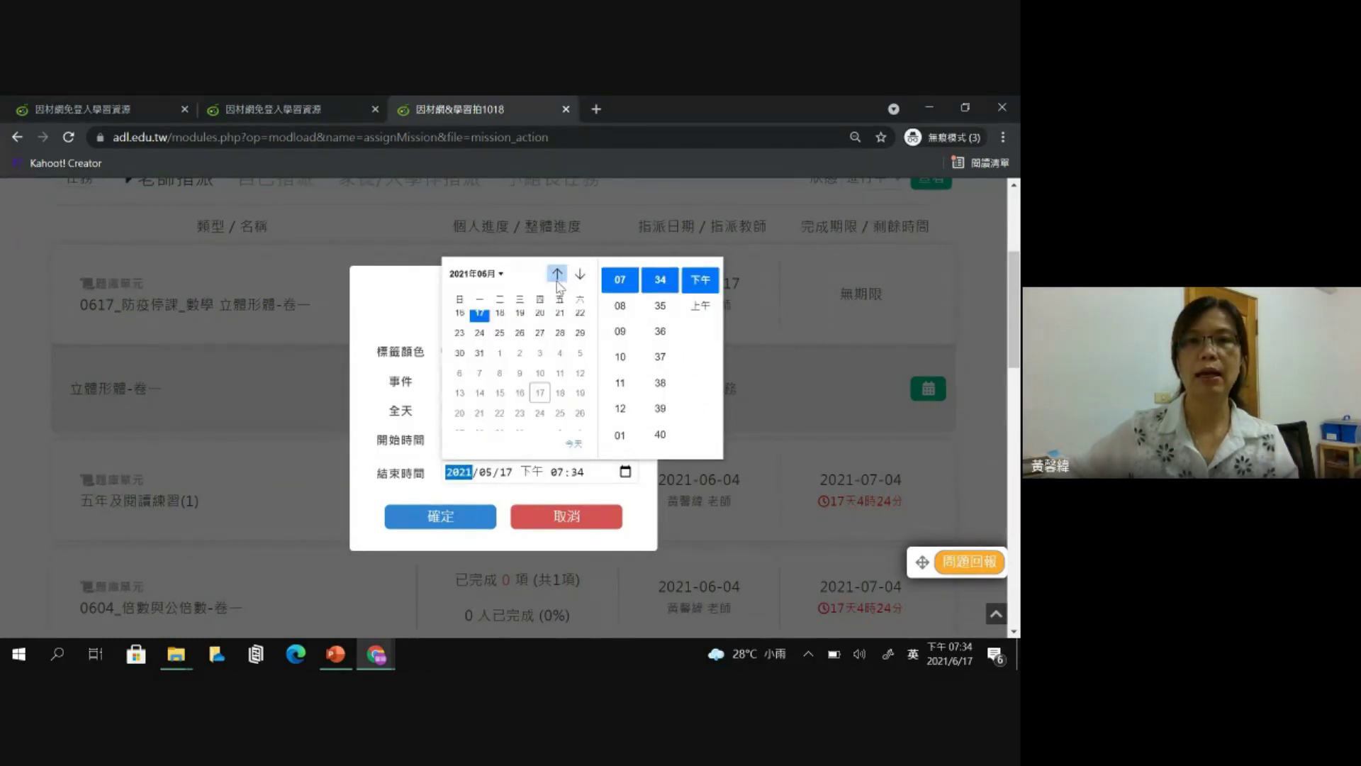
left_click(580, 275)
left_click(520, 361)
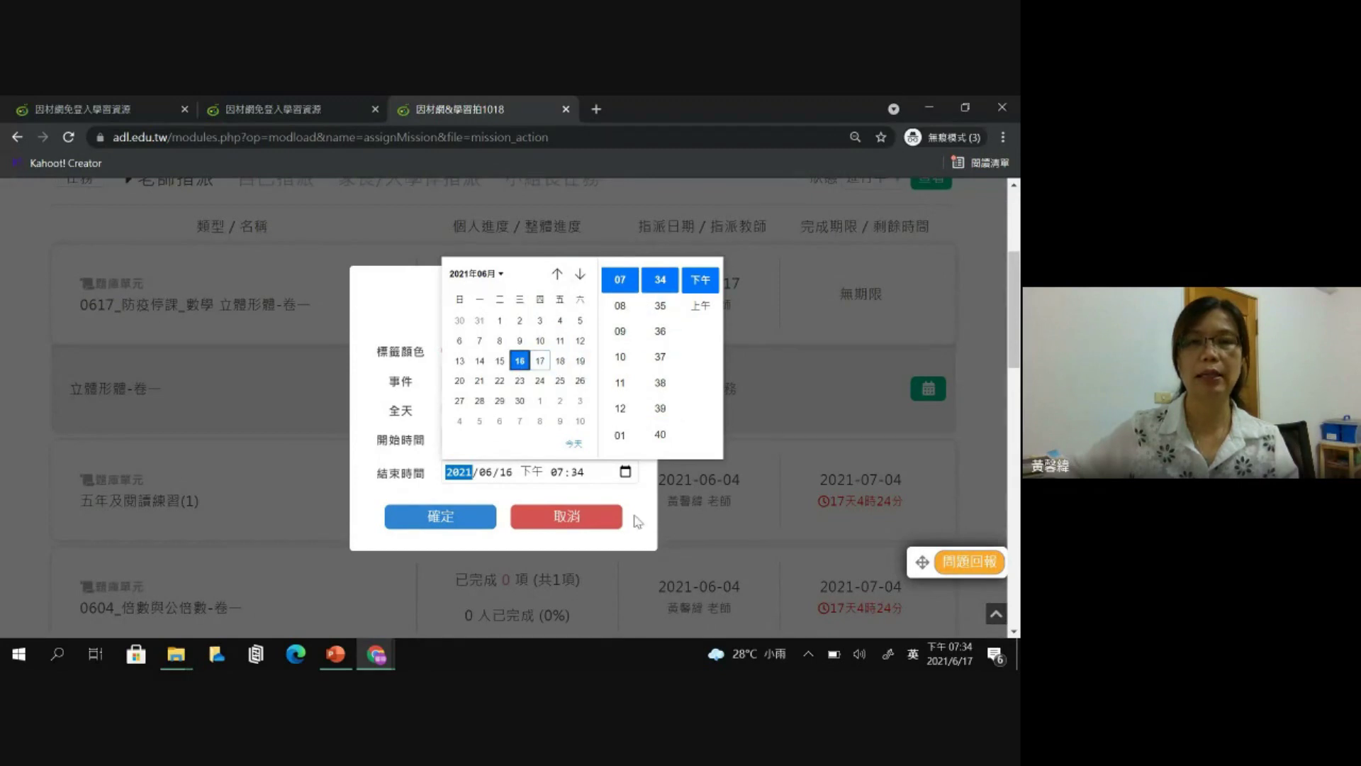
left_click(621, 409)
left_click(474, 517)
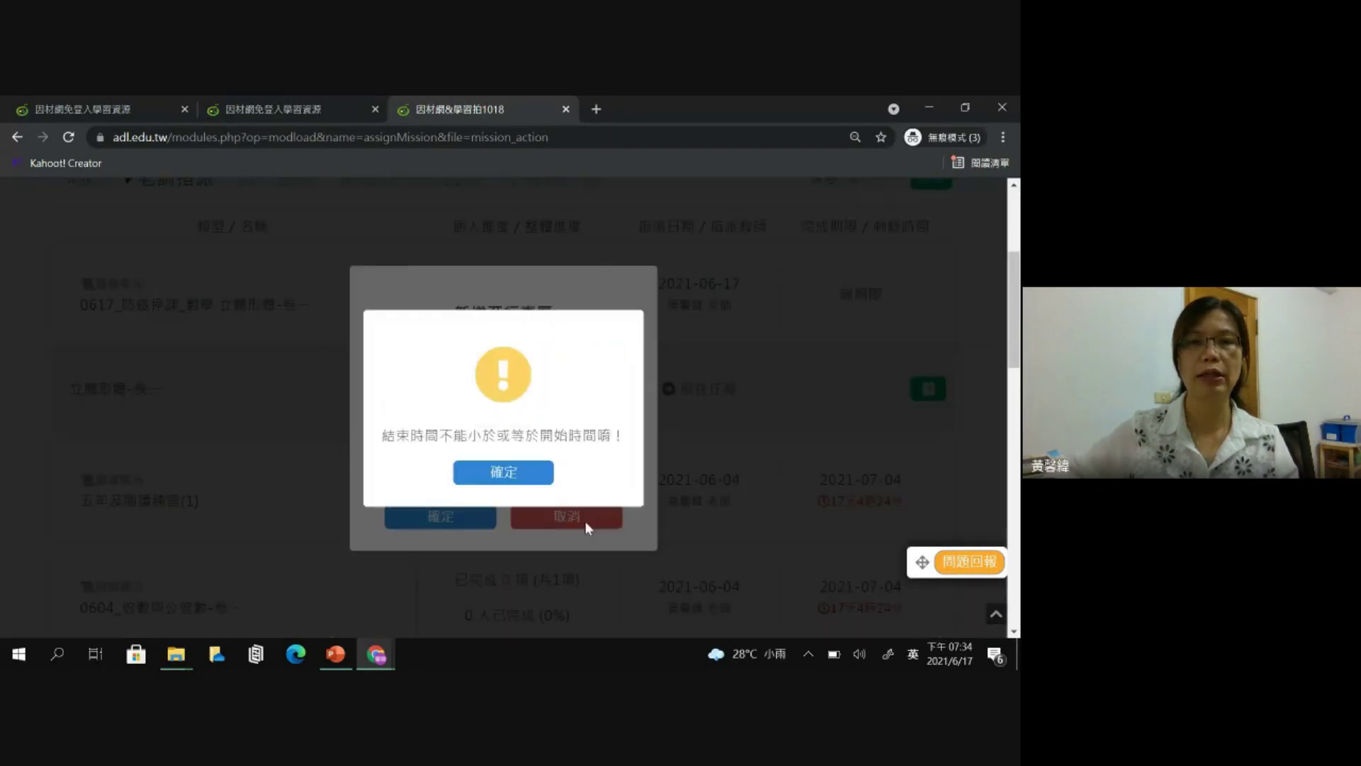
left_click(552, 485)
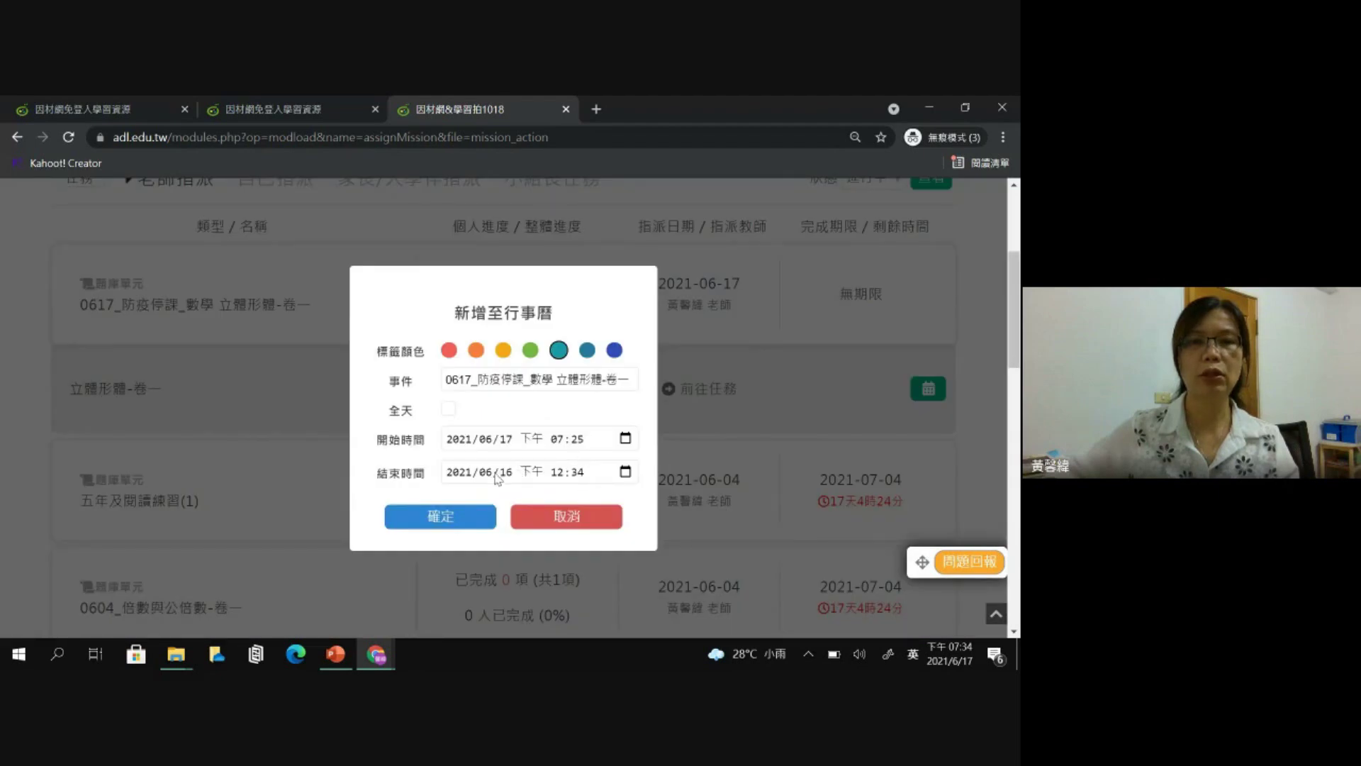
- Change the event's end date to 2021/06/19 and save it to the calendar
left_click(625, 474)
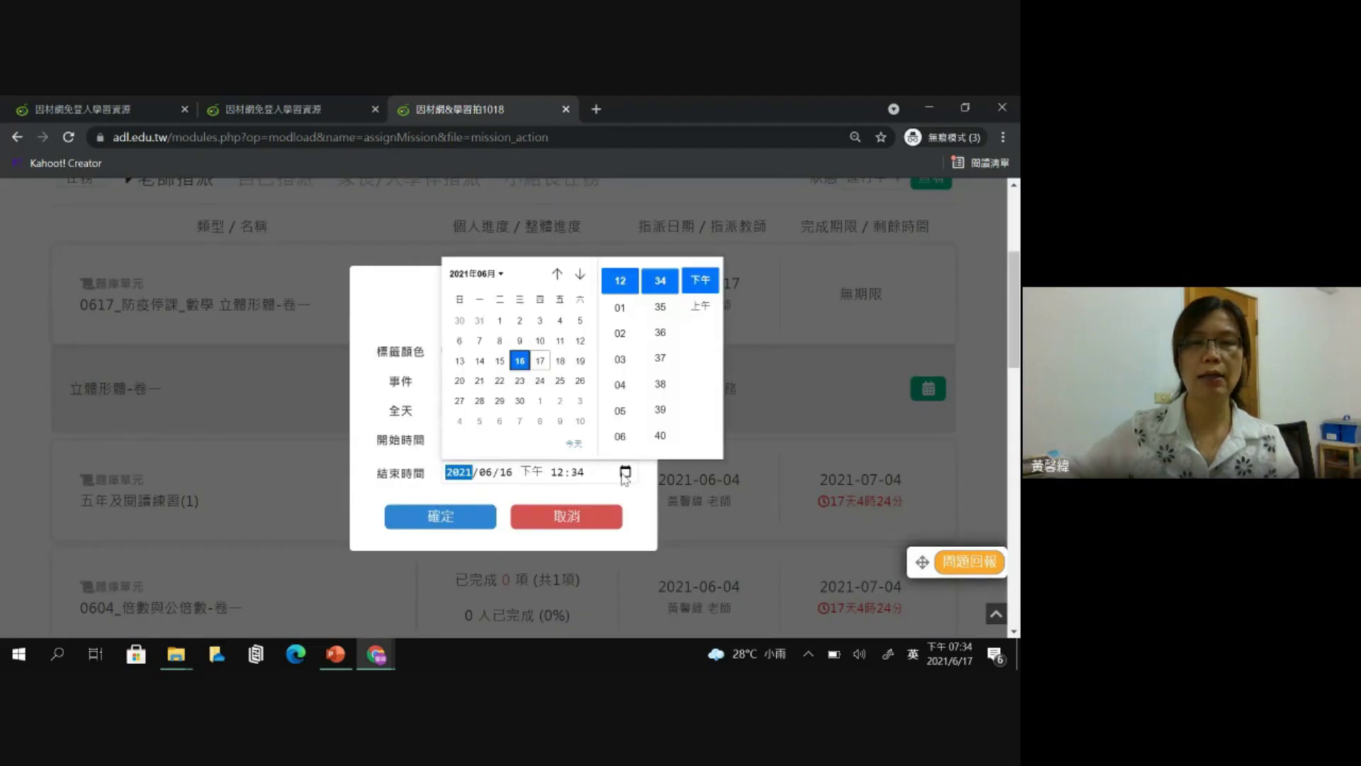
left_click(580, 360)
left_click(474, 519)
left_click(474, 519)
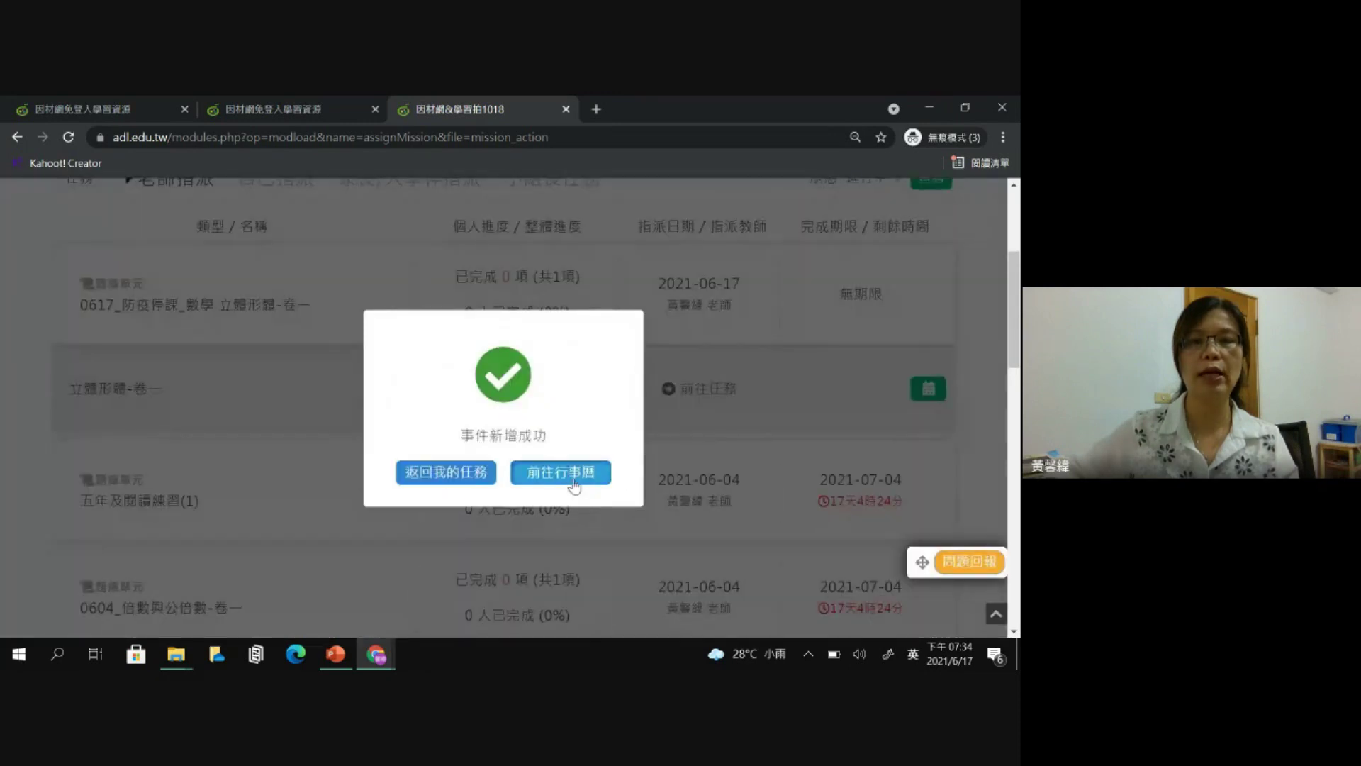
left_click(575, 484)
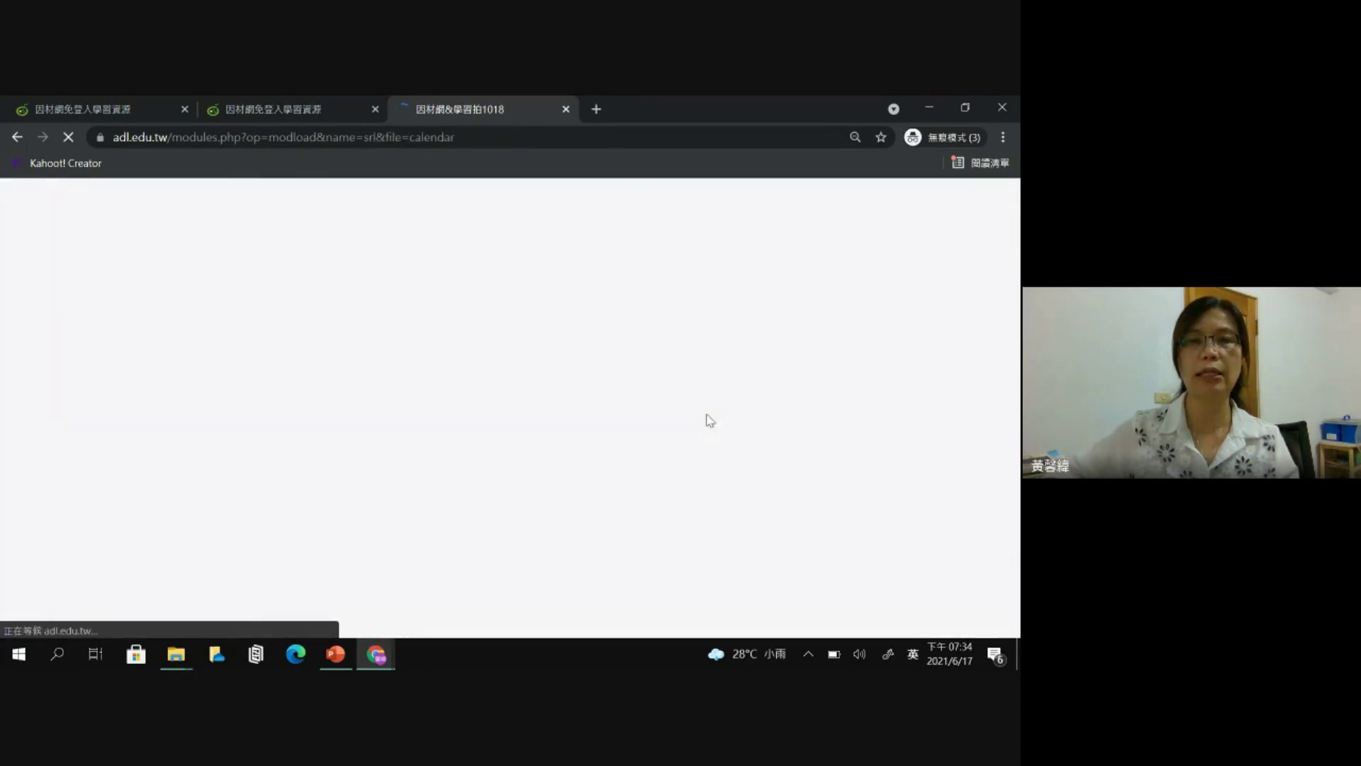
- View the added task in the calendar's June 17 day plan, then go back to the task list
scroll(652, 529, "down", 2)
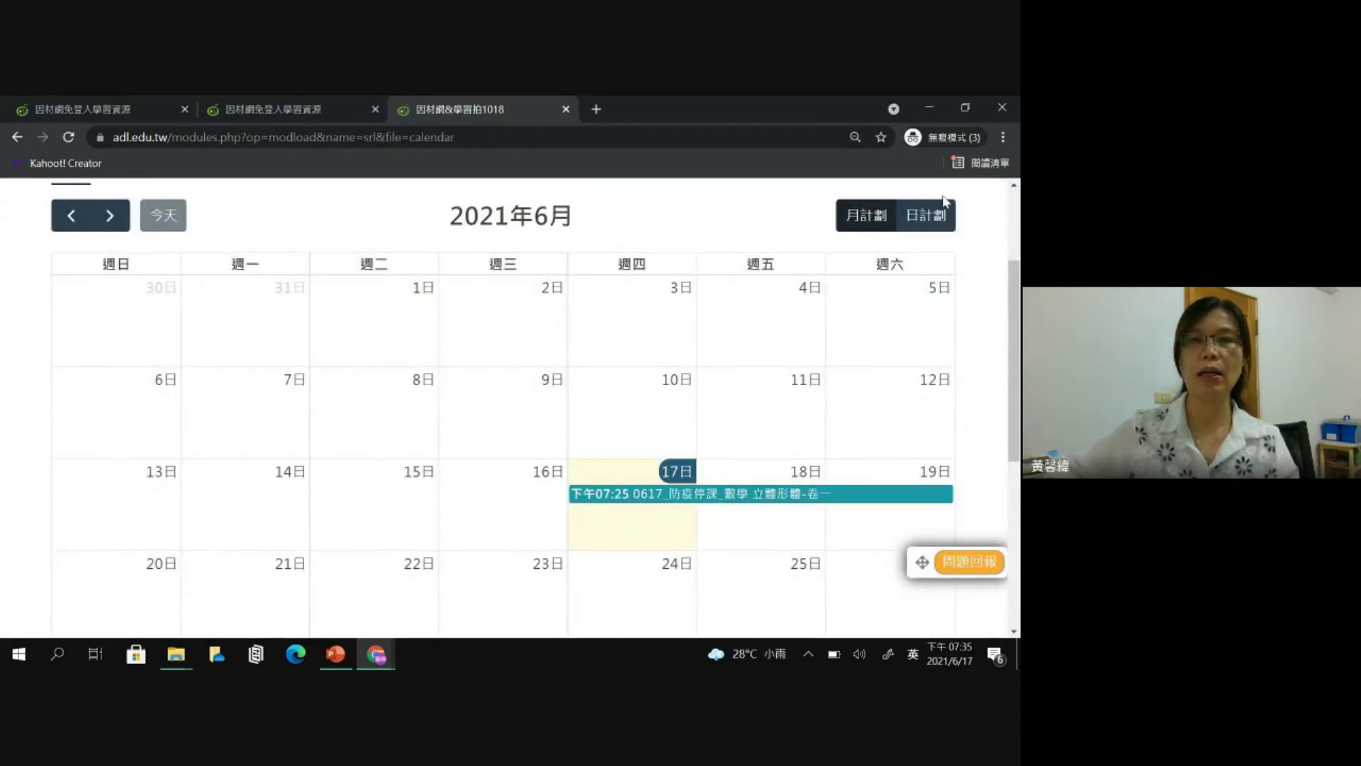
left_click(935, 219)
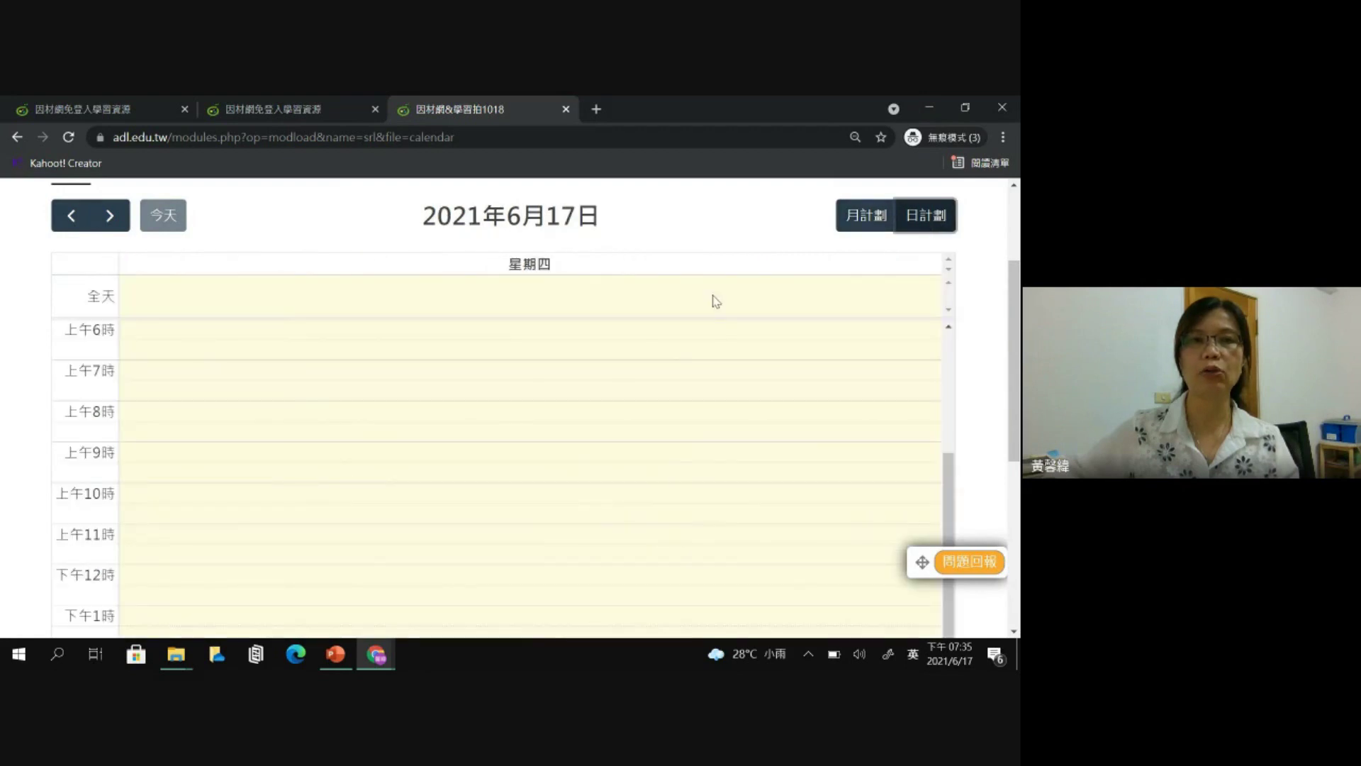
scroll(318, 375, "down", 5)
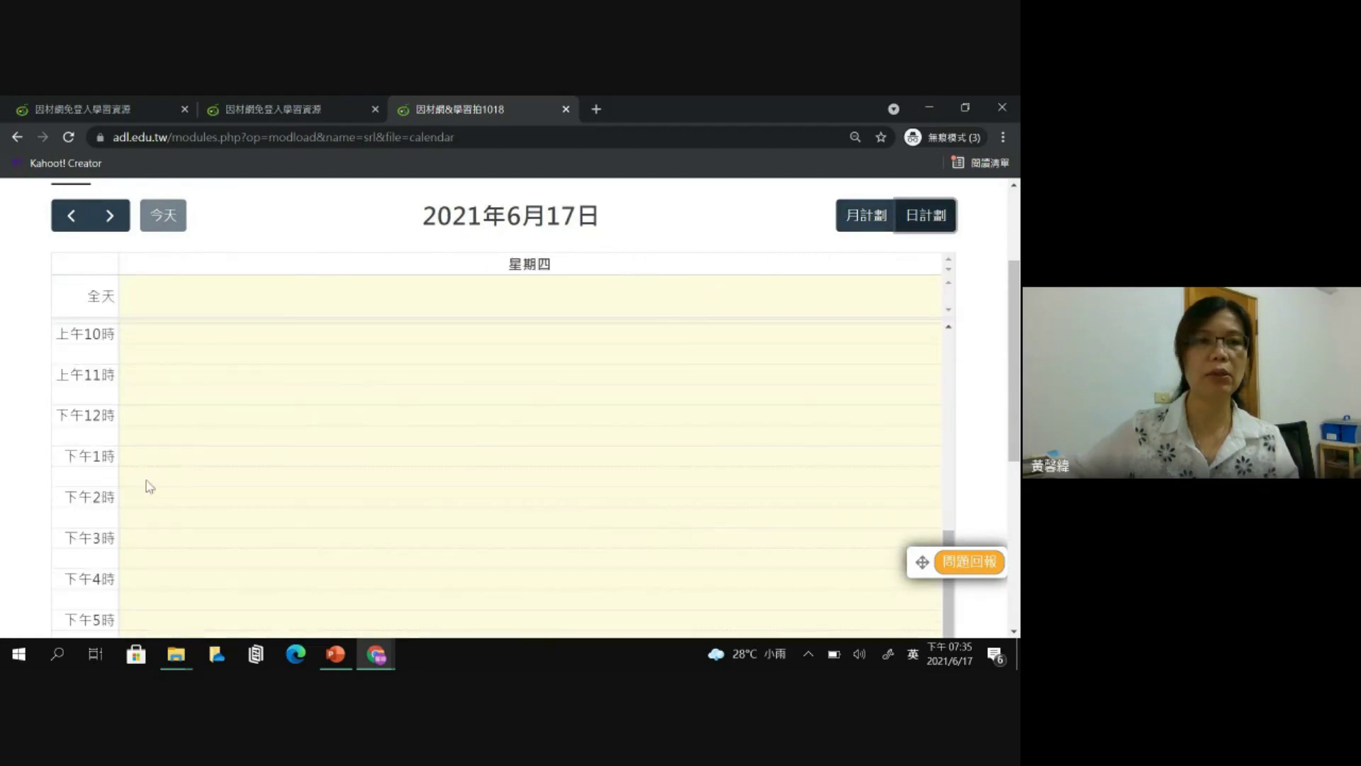
scroll(231, 482, "up", 3)
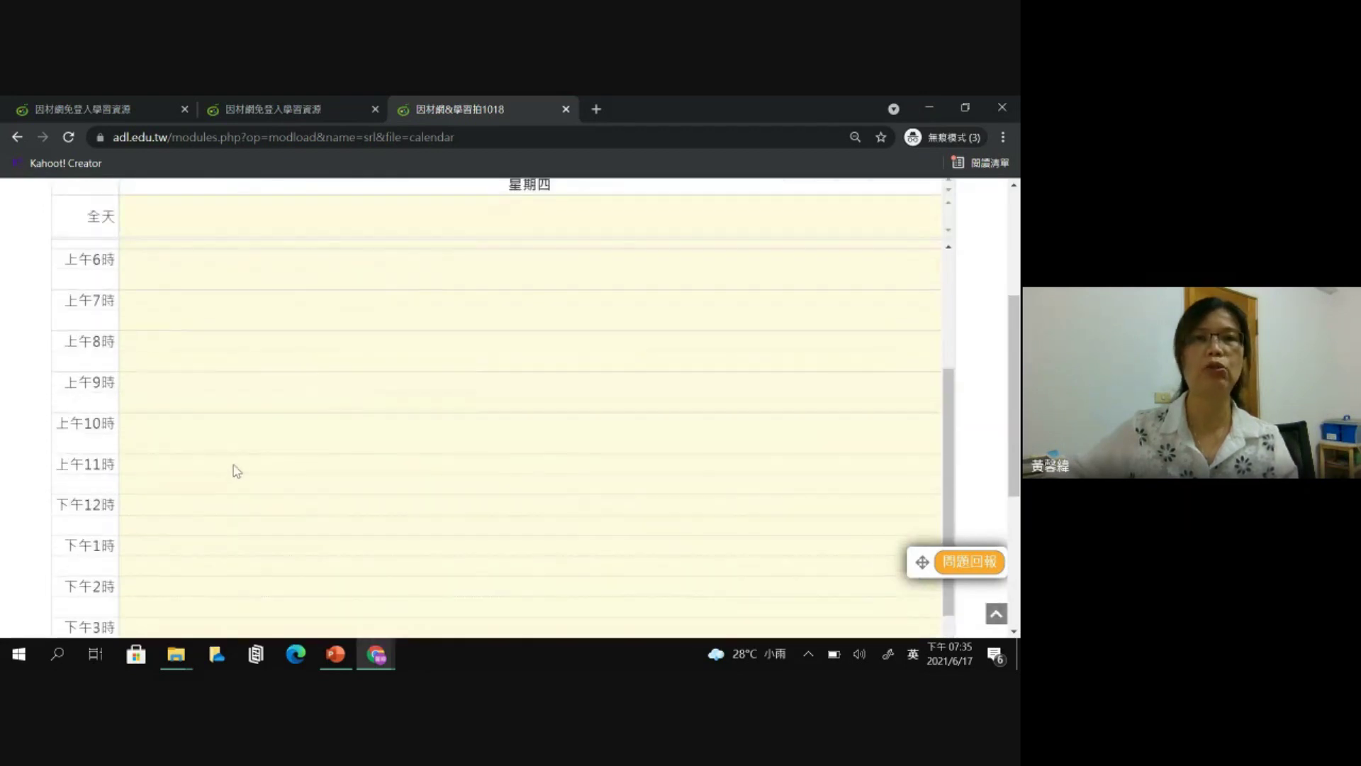
left_click(470, 113)
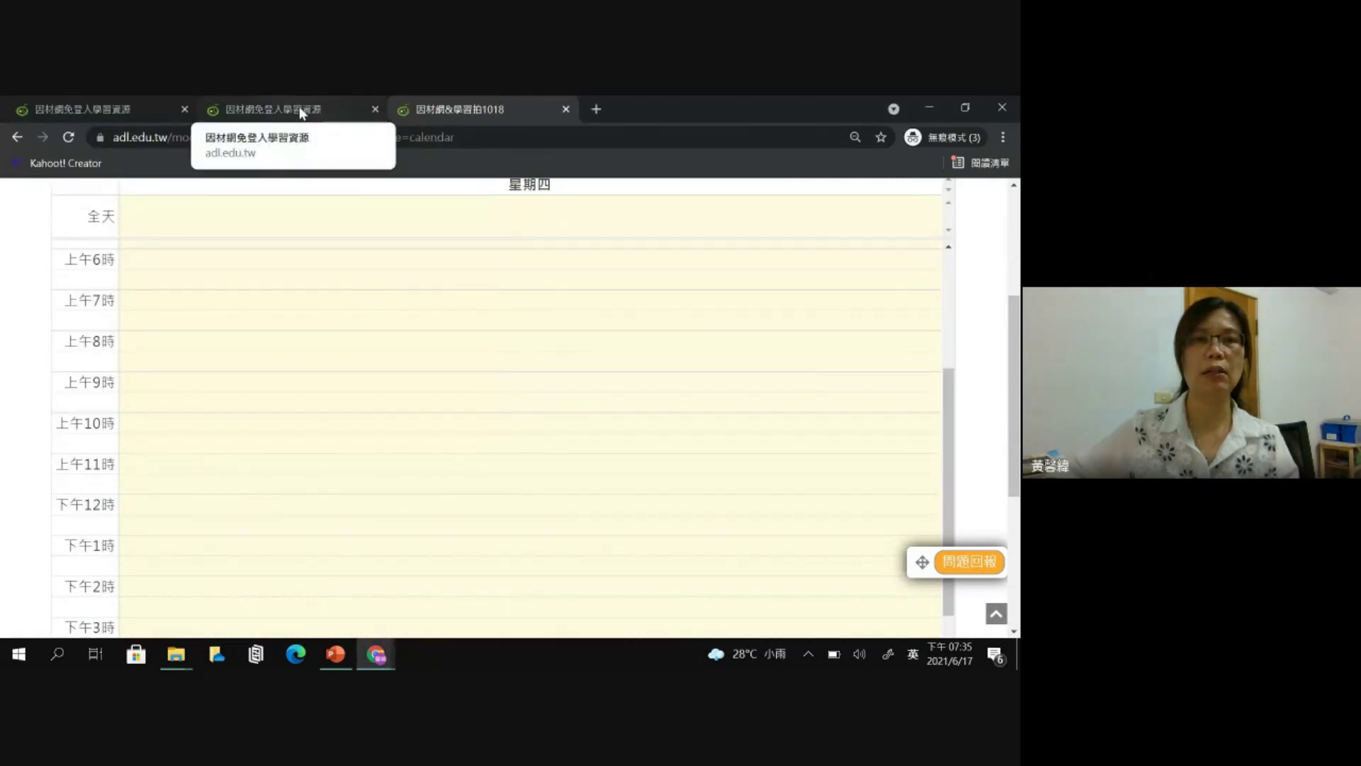
left_click(302, 114)
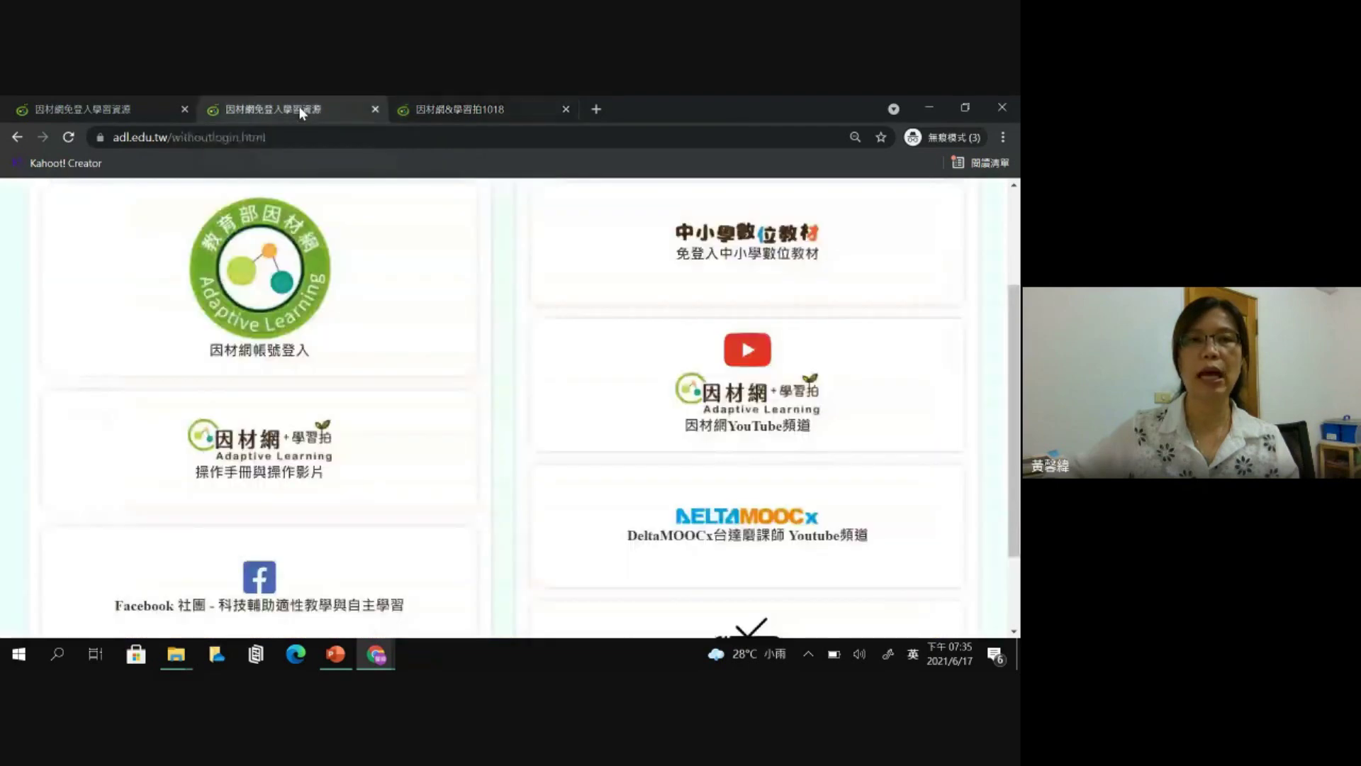
left_click(431, 112)
scroll(673, 336, "up", 3)
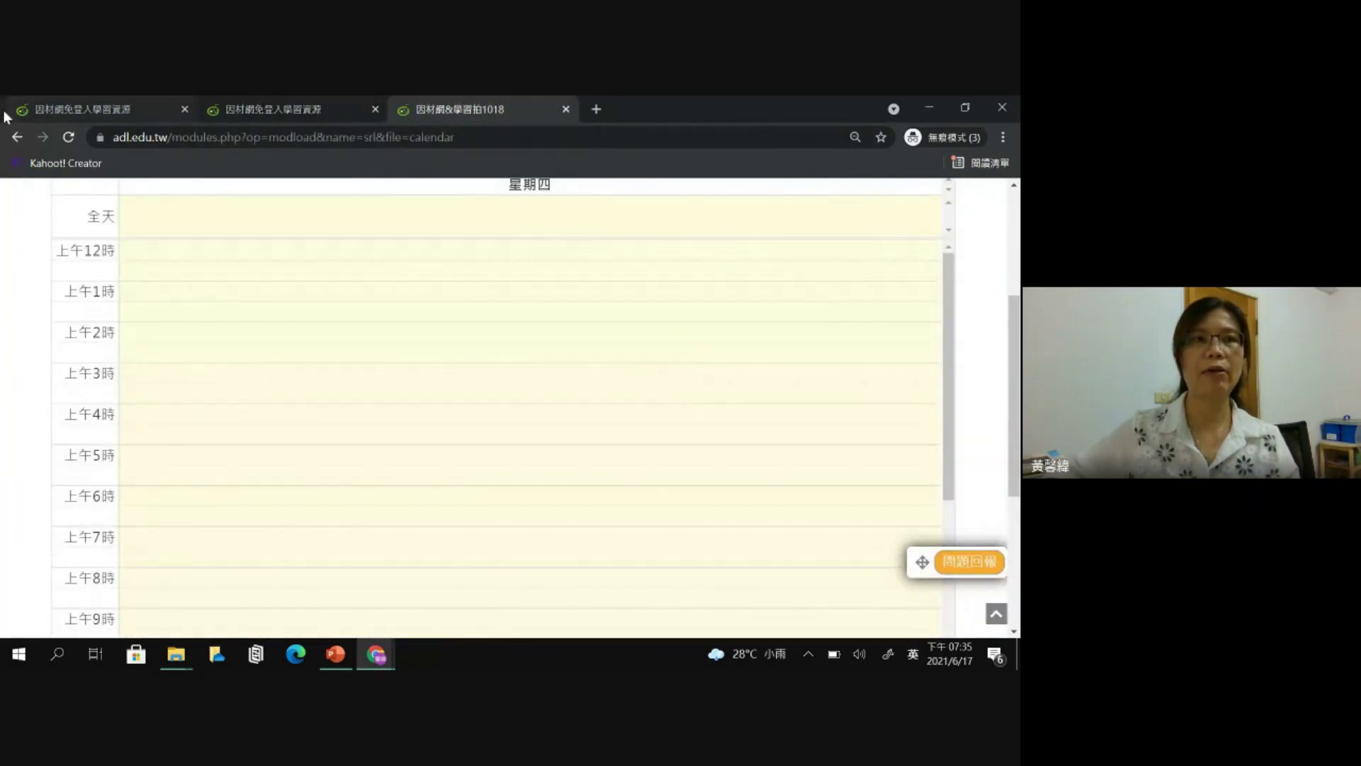
left_click(17, 138)
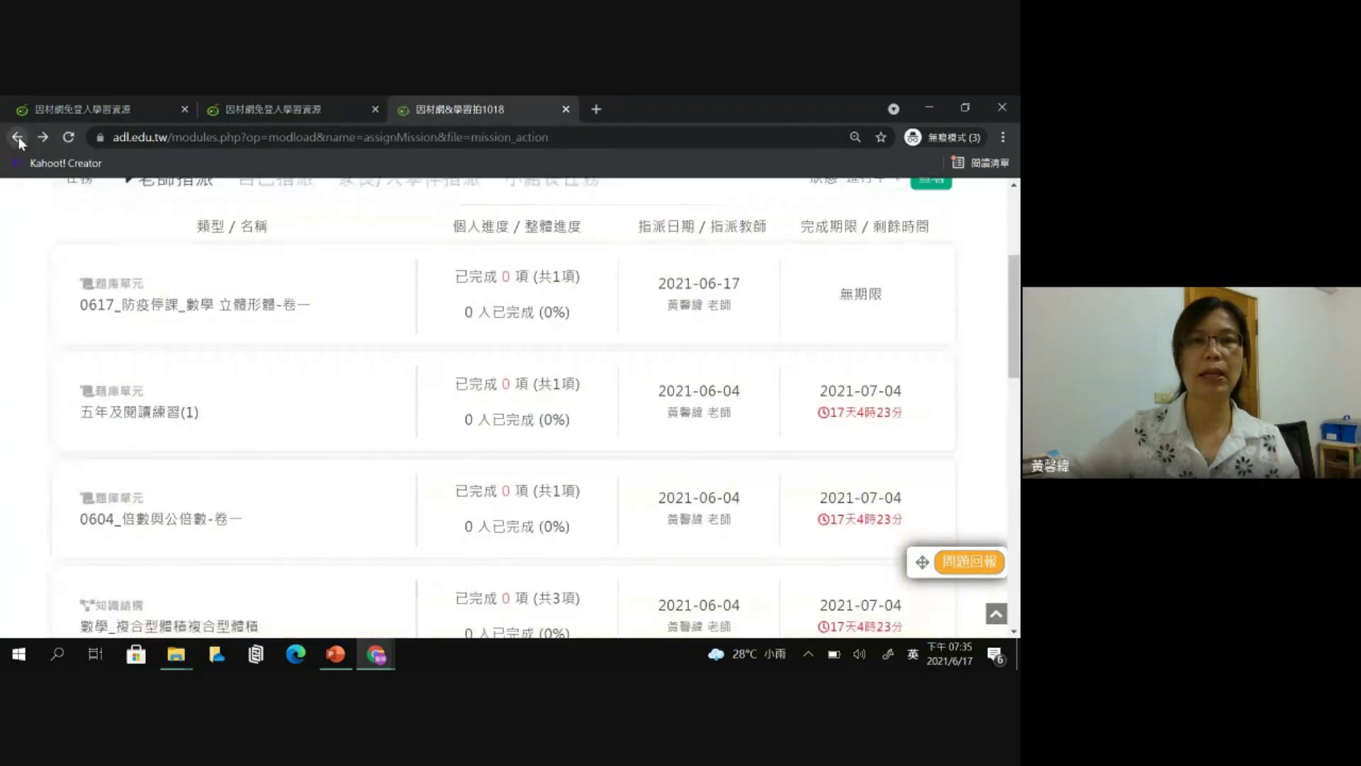
- Expand the 立體形體-卷一 task again and start its quiz at question 1
scroll(334, 312, "up", 1)
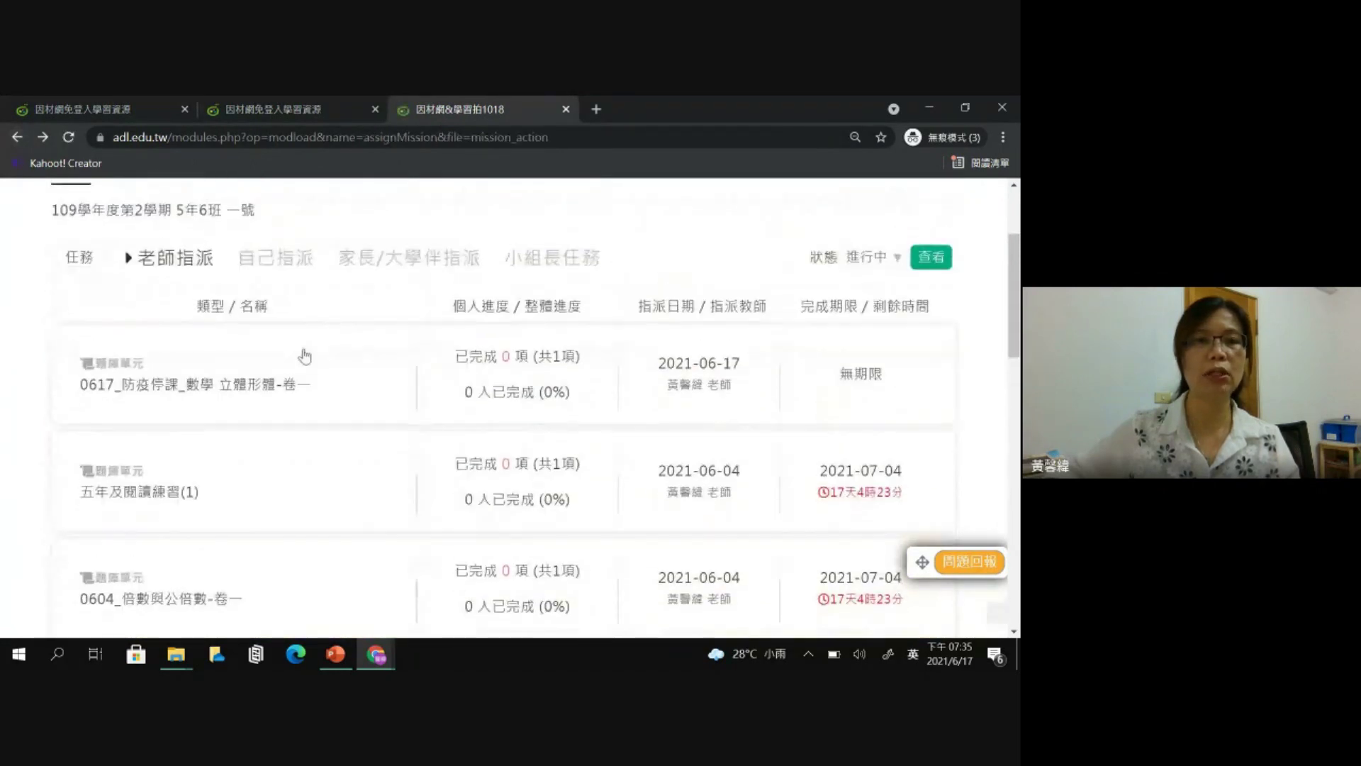
left_click(271, 399)
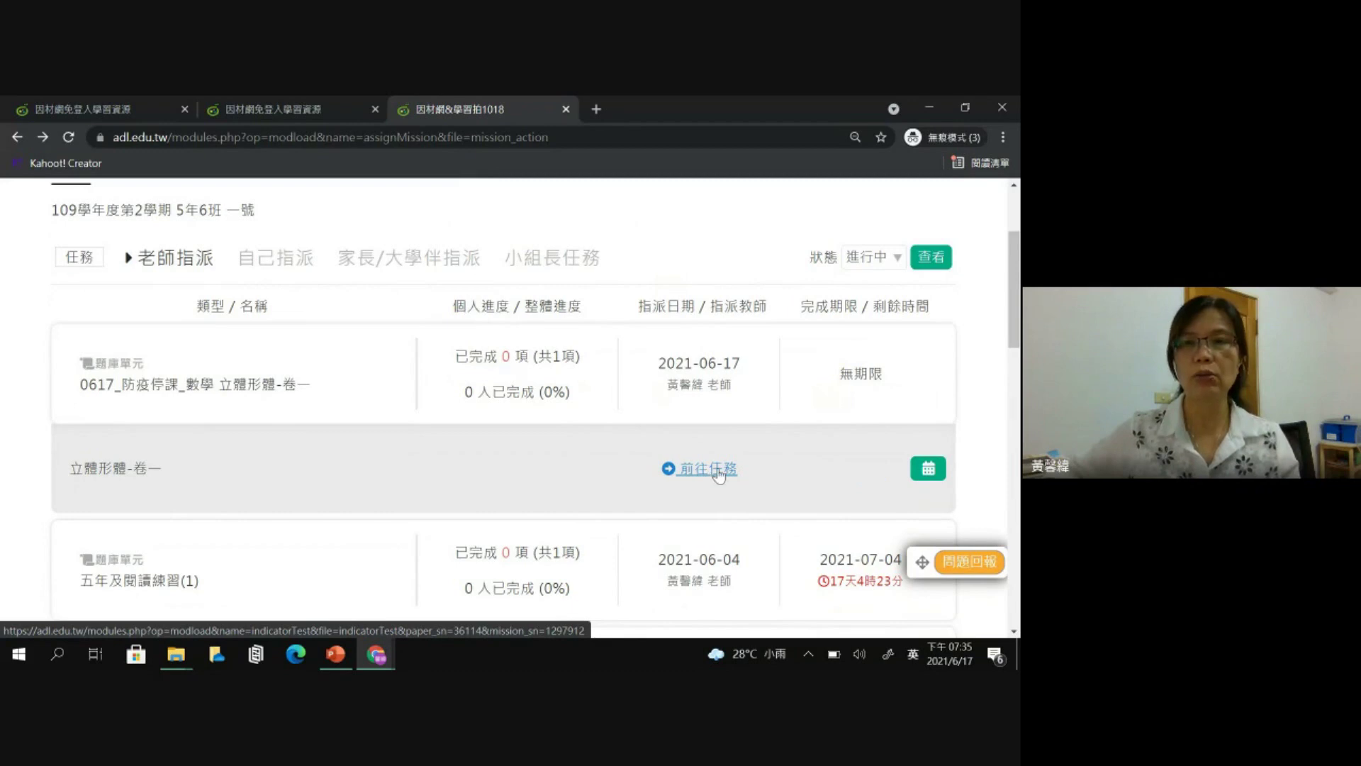
left_click(718, 472)
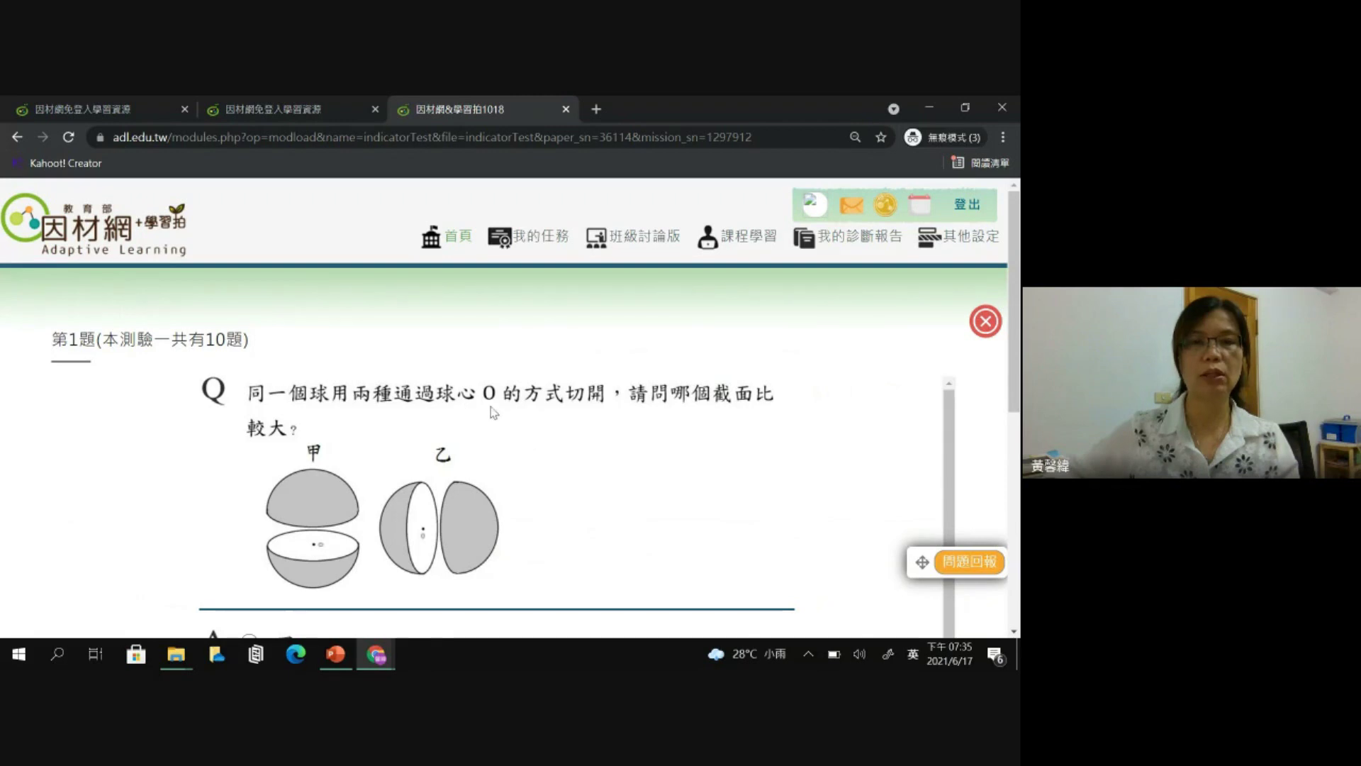
- Answer question 1 with 一樣大, question 2 with 三角形, and question 3 with the second net diagram
scroll(446, 471, "down", 2)
left_click(284, 482)
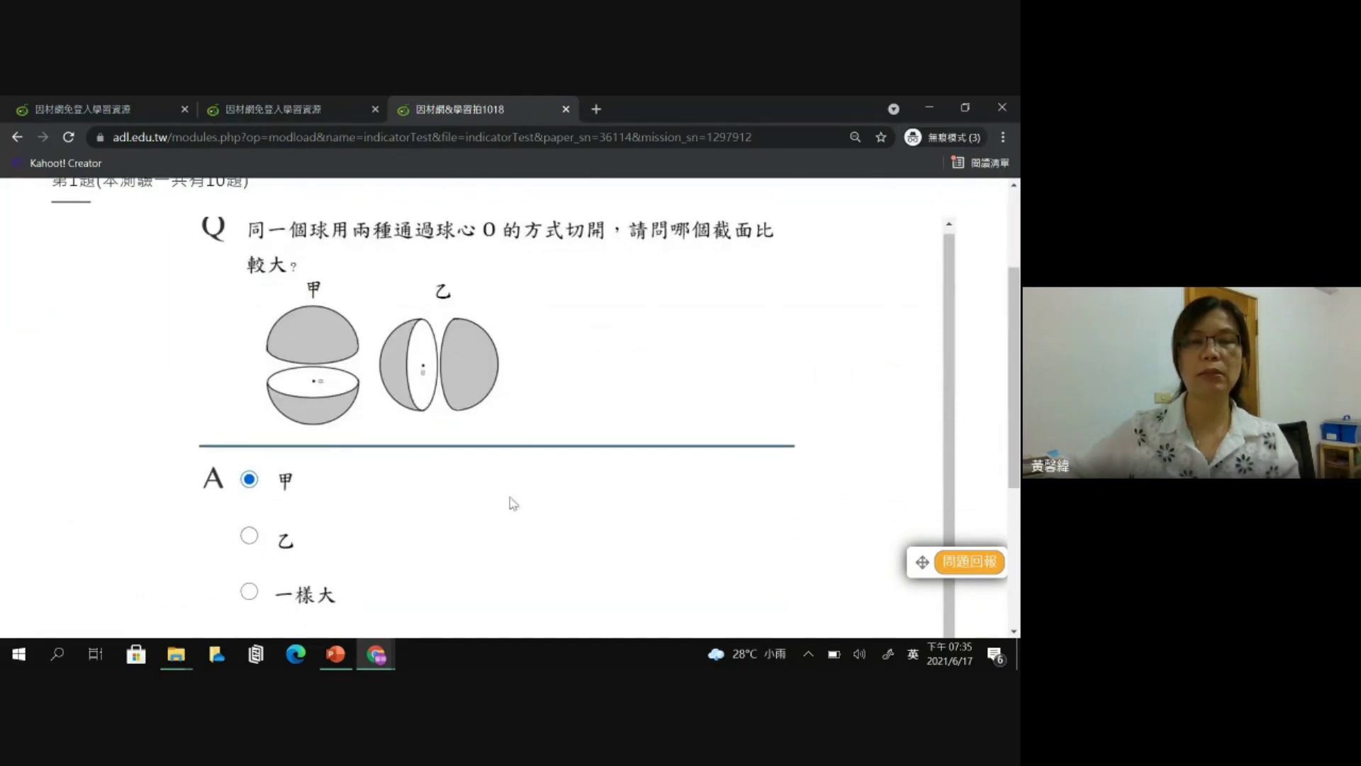
scroll(666, 480, "up", 1)
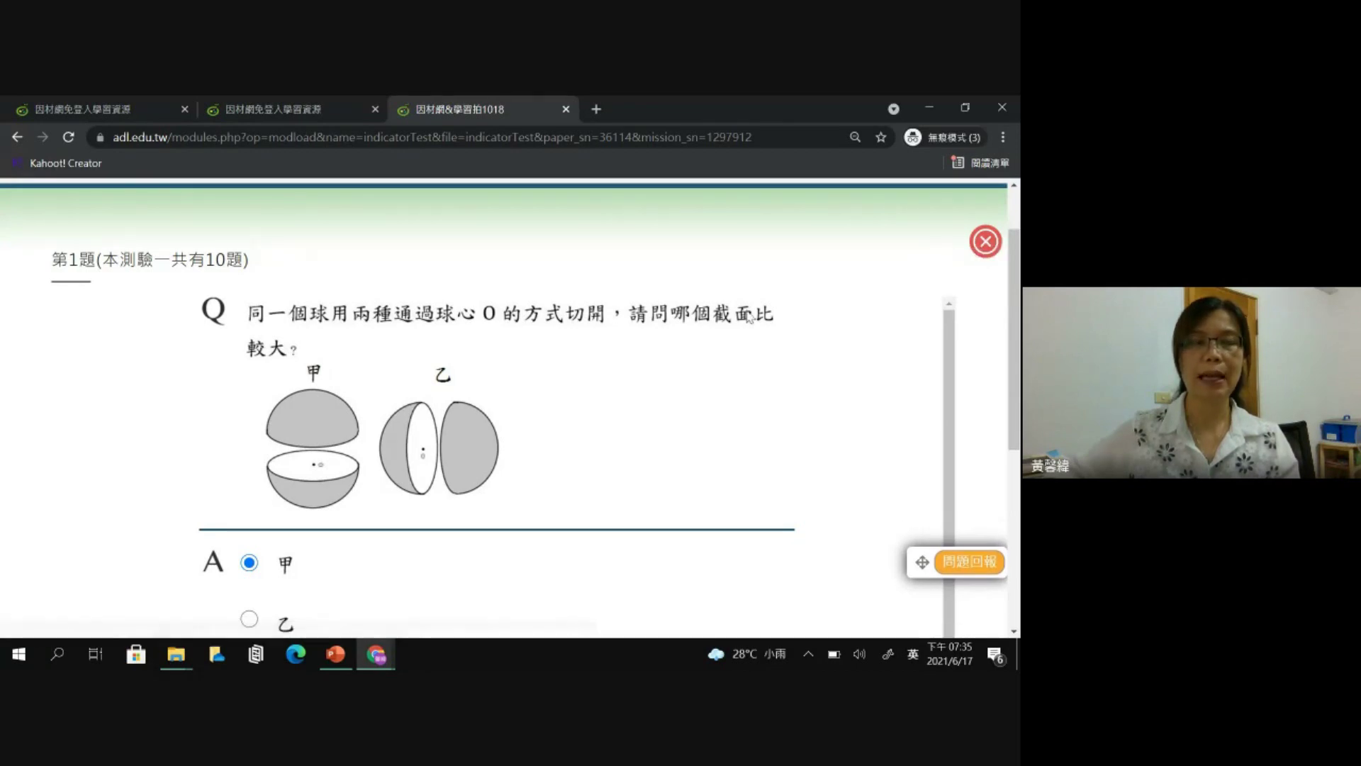
scroll(675, 331, "up", 2)
scroll(593, 368, "down", 3)
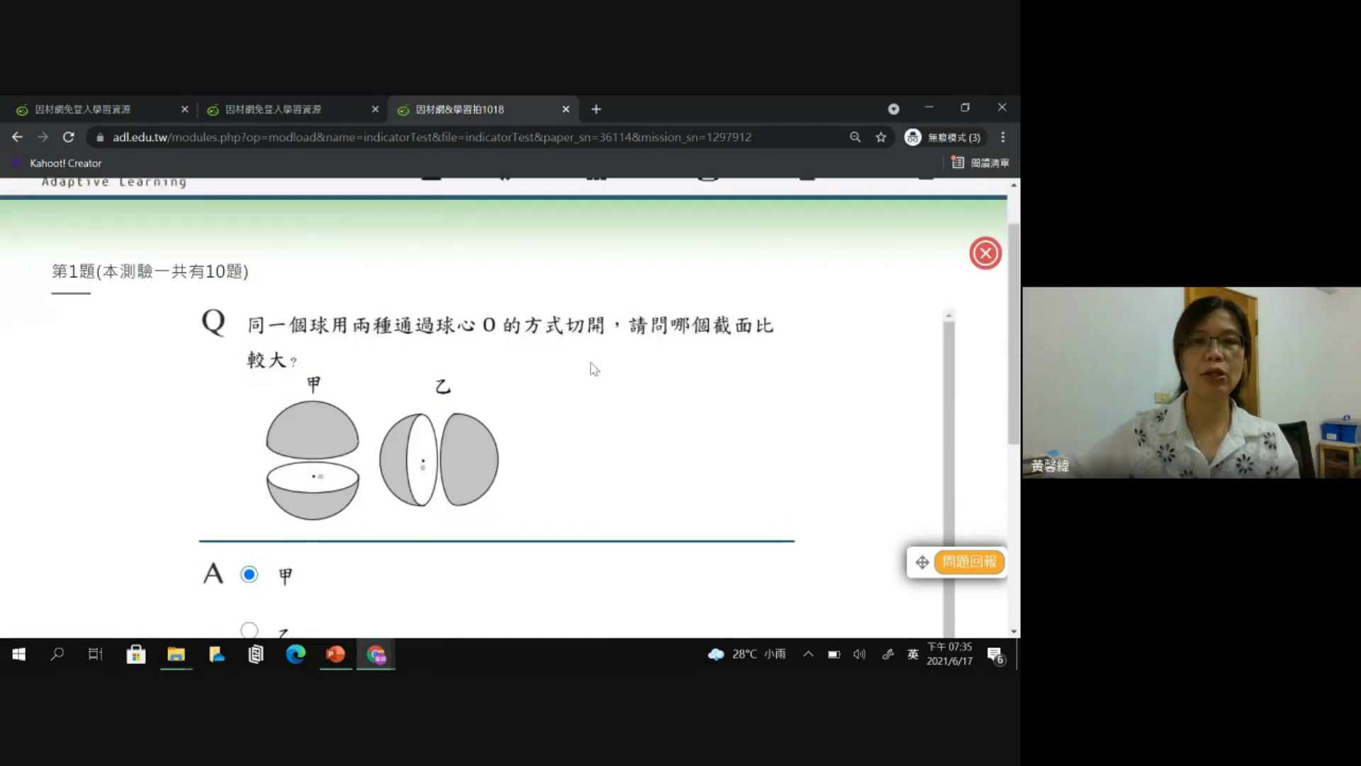
left_click(317, 522)
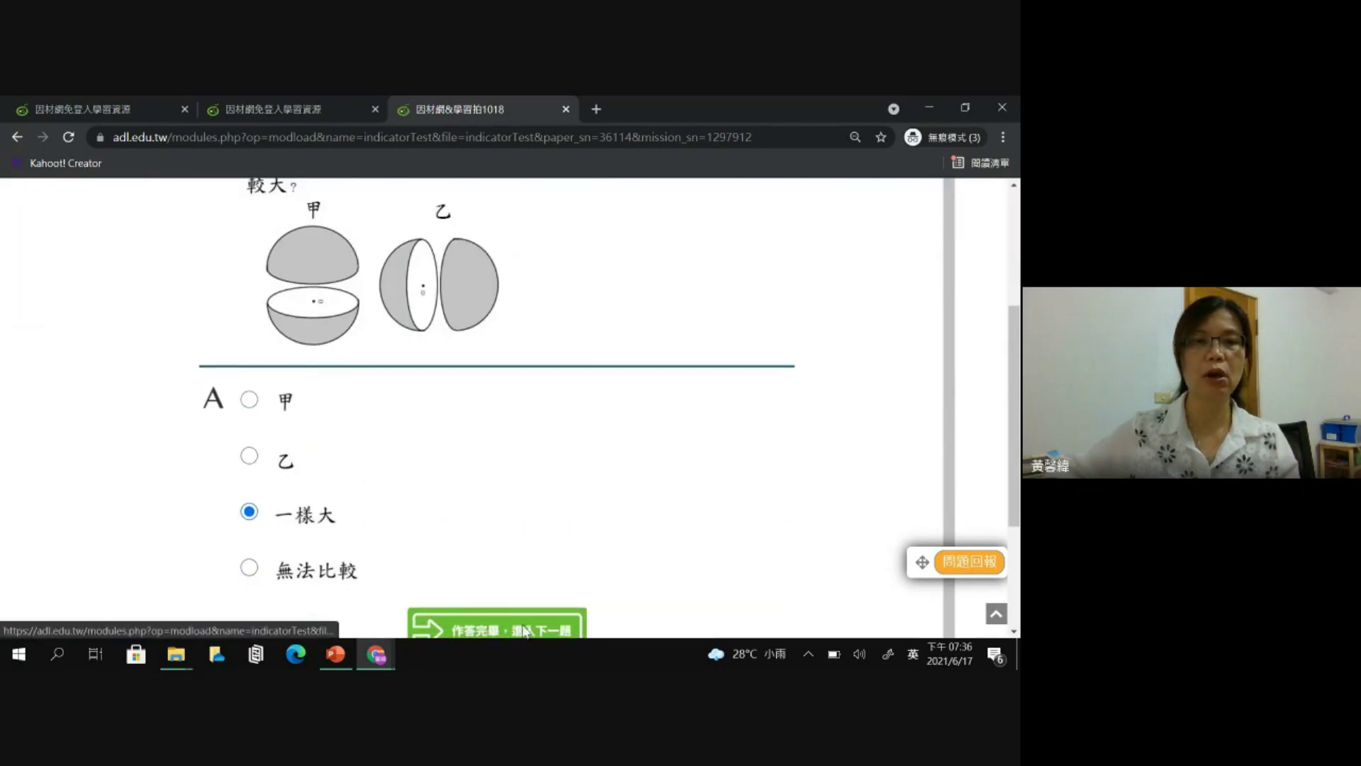
left_click(522, 629)
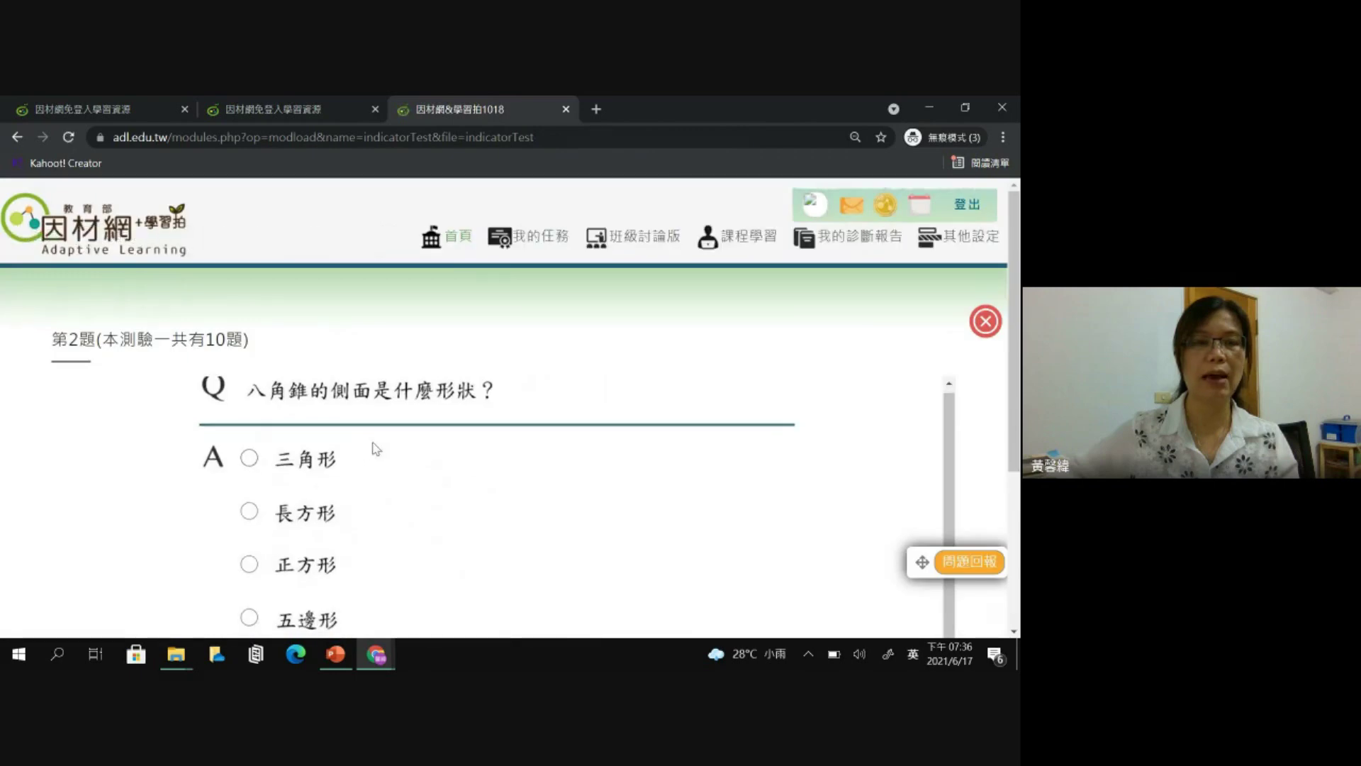
left_click(310, 462)
scroll(486, 480, "down", 3)
left_click(518, 443)
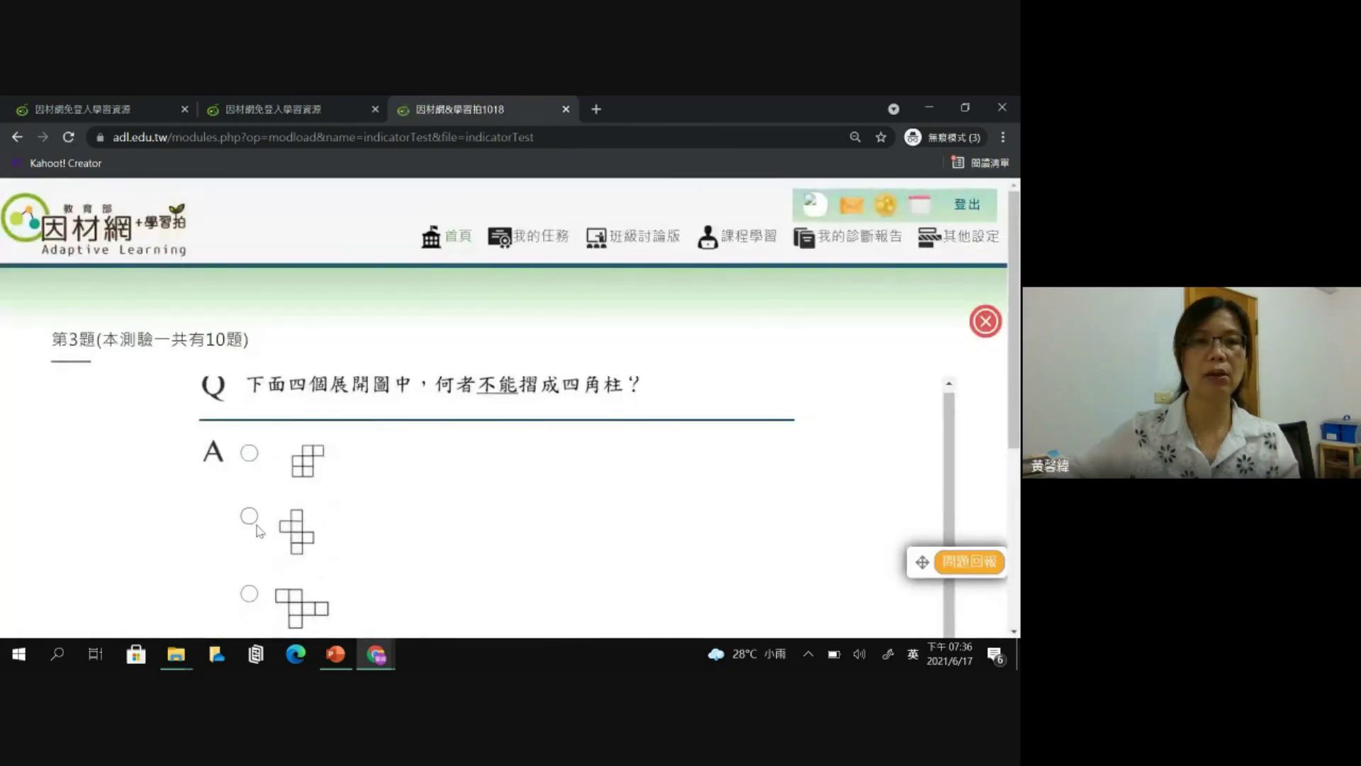
left_click(249, 521)
scroll(538, 525, "down", 3)
left_click(537, 507)
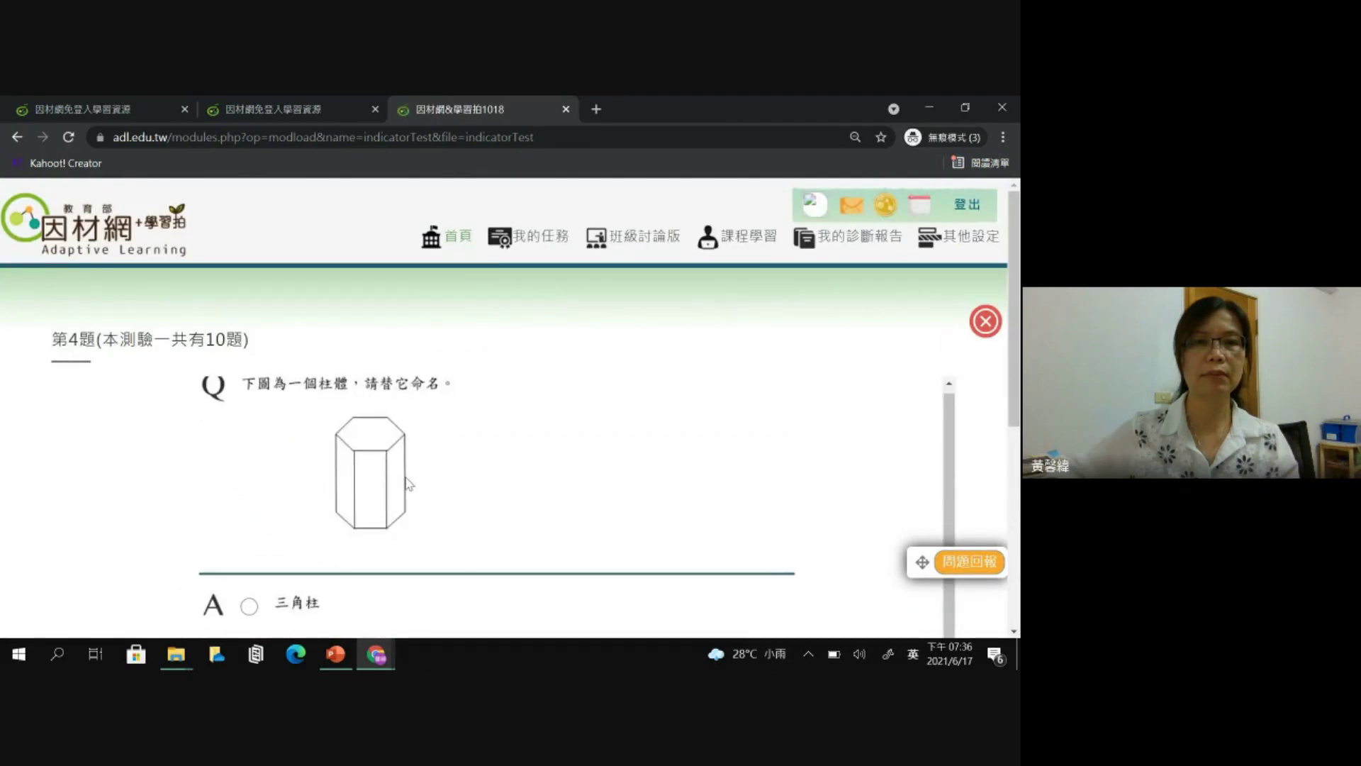
- Answer question 4 with 五角柱, question 5 with 柱體有兩個底面, and question 6 with 橢圓形
scroll(397, 496, "down", 3)
left_click(280, 468)
left_click(481, 576)
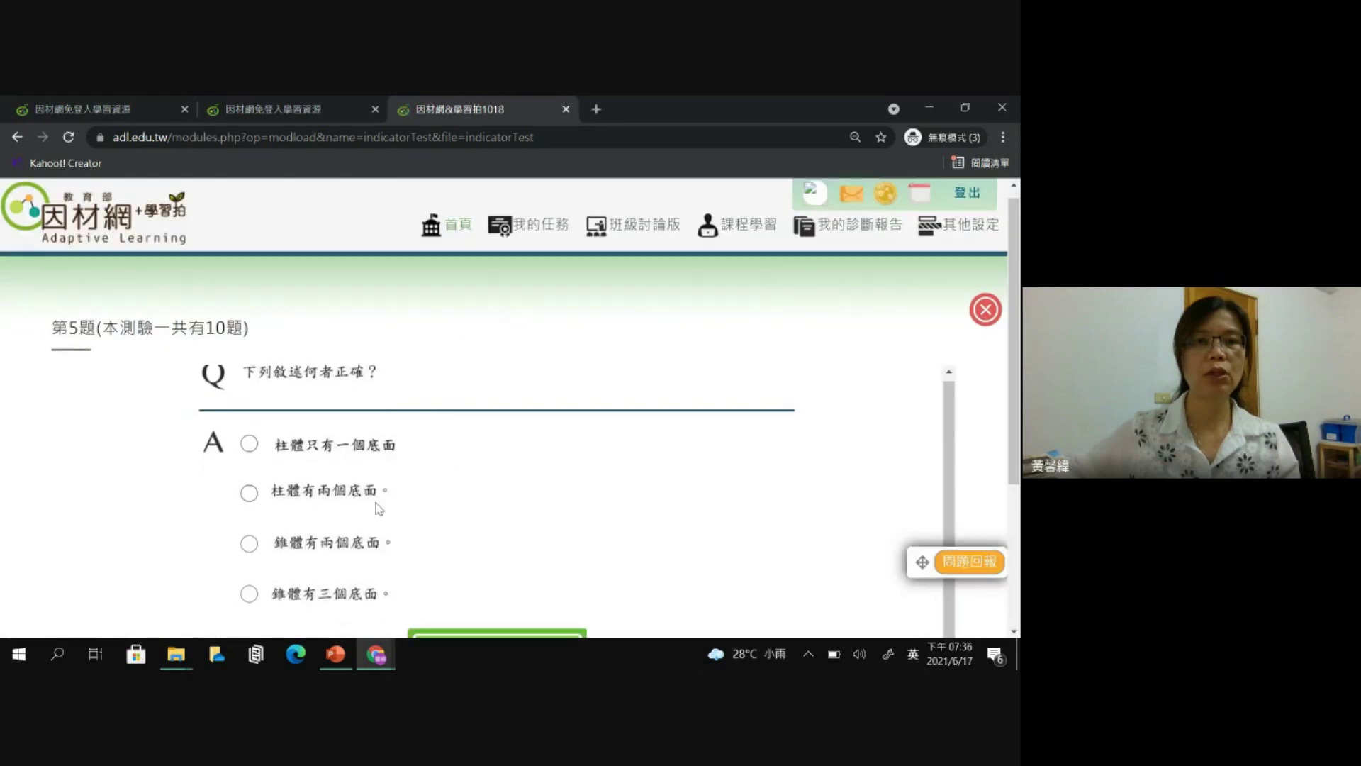
scroll(378, 508, "down", 1)
left_click(342, 434)
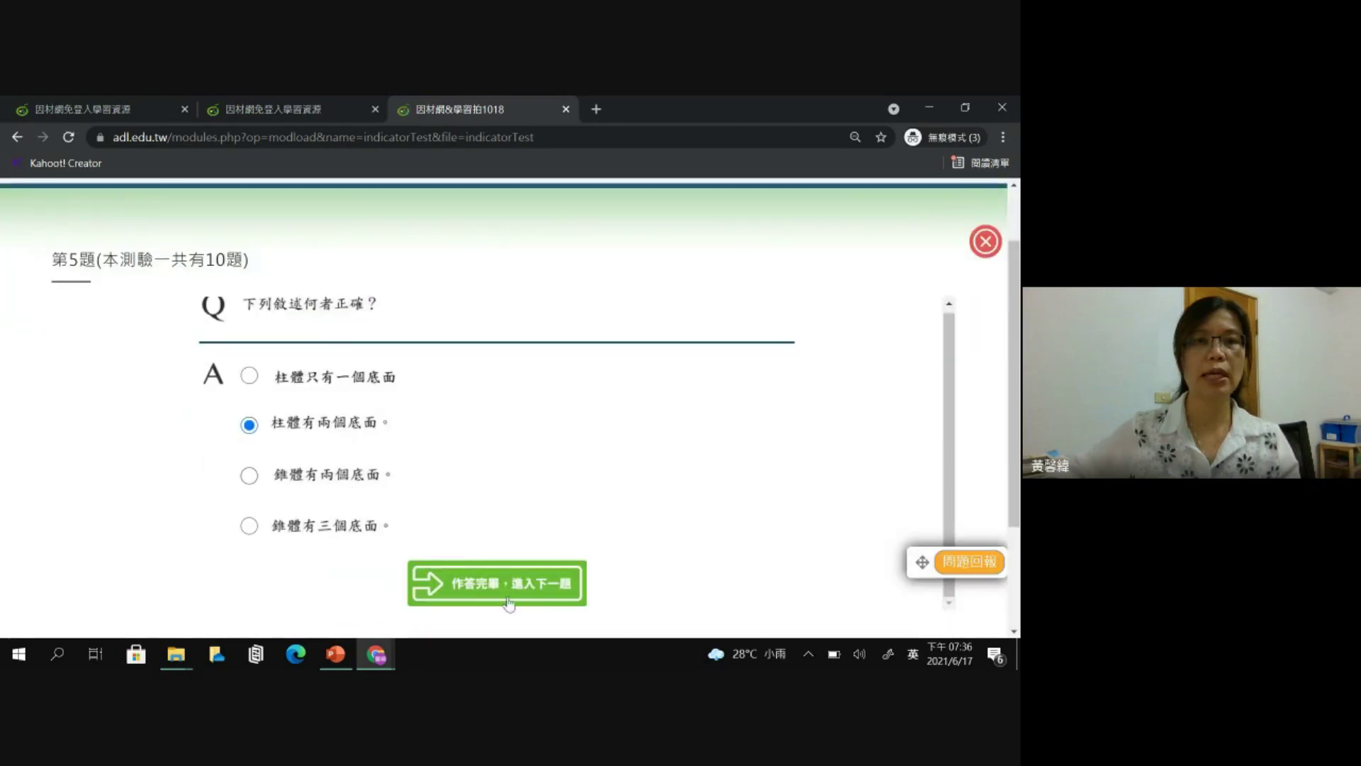
left_click(505, 583)
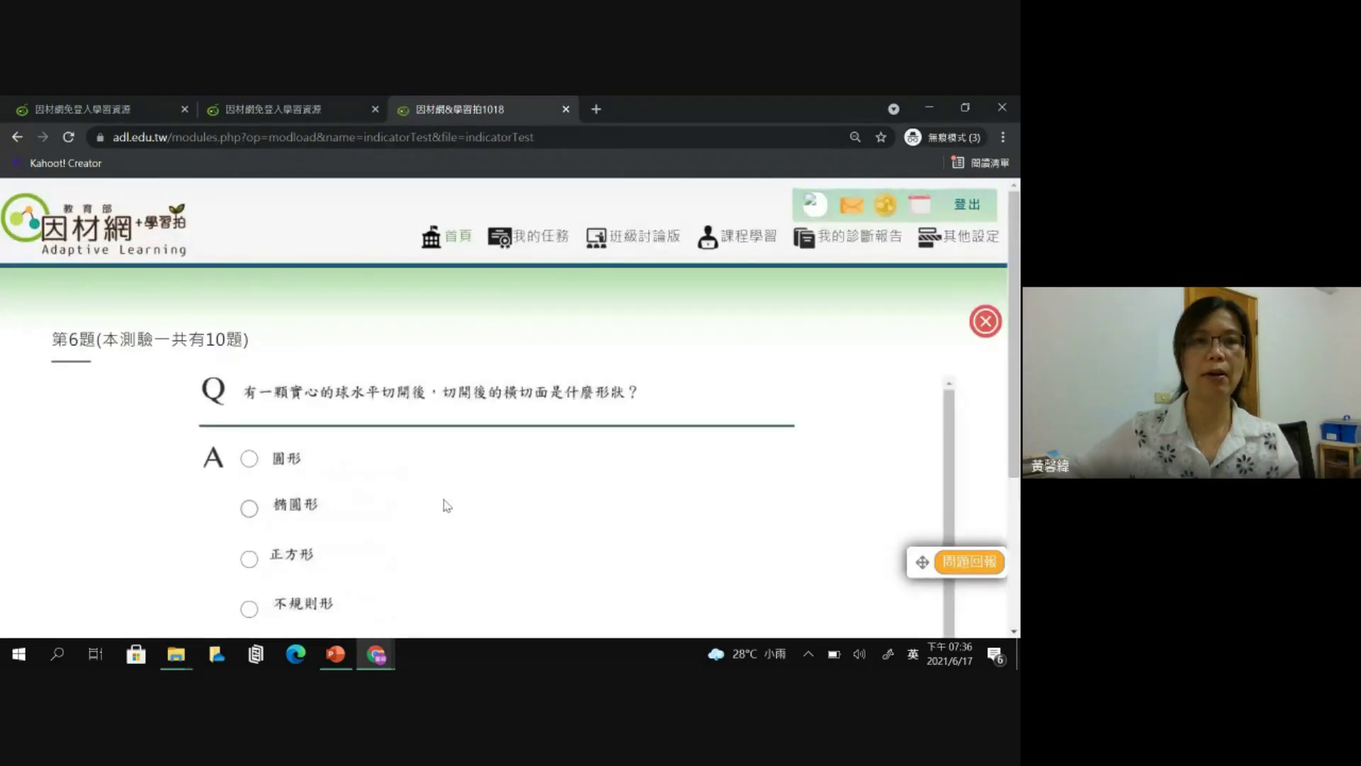
left_click(310, 512)
scroll(310, 512, "down", 2)
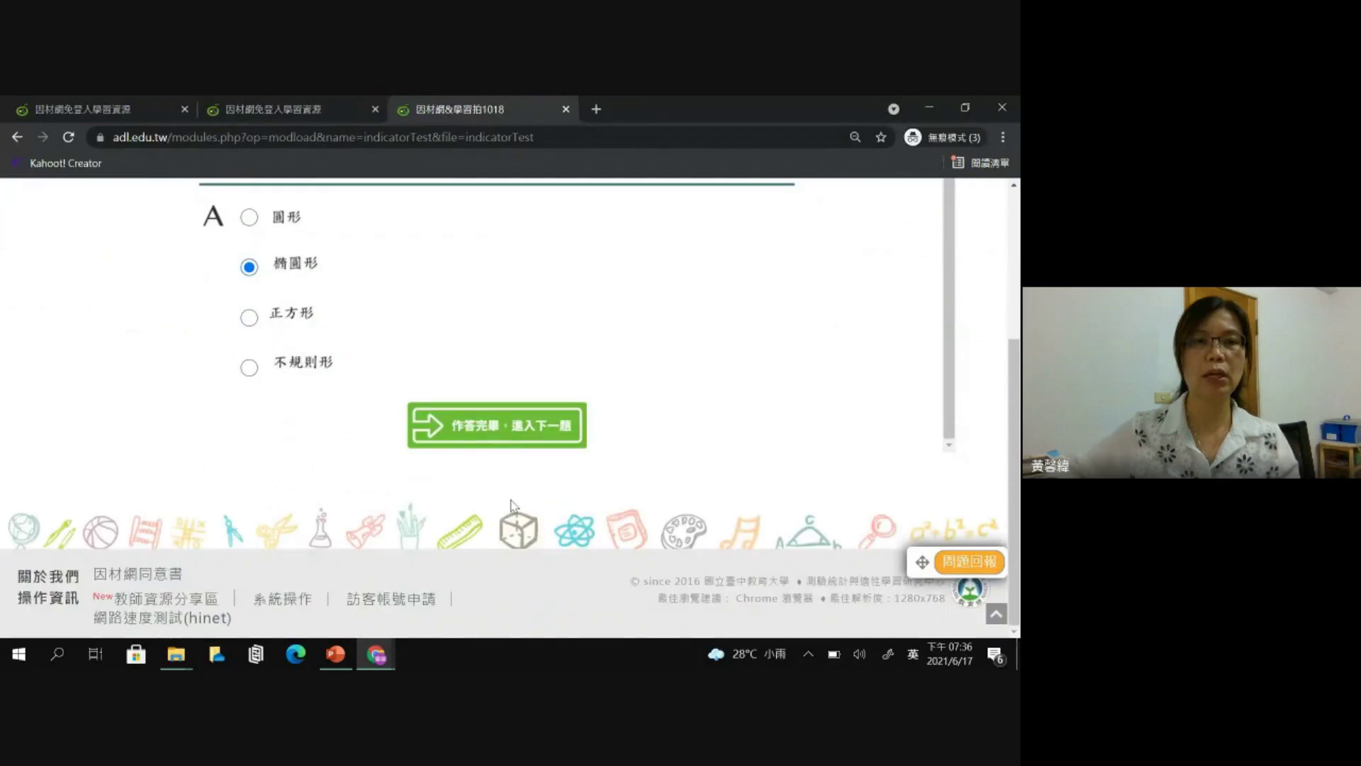
left_click(528, 426)
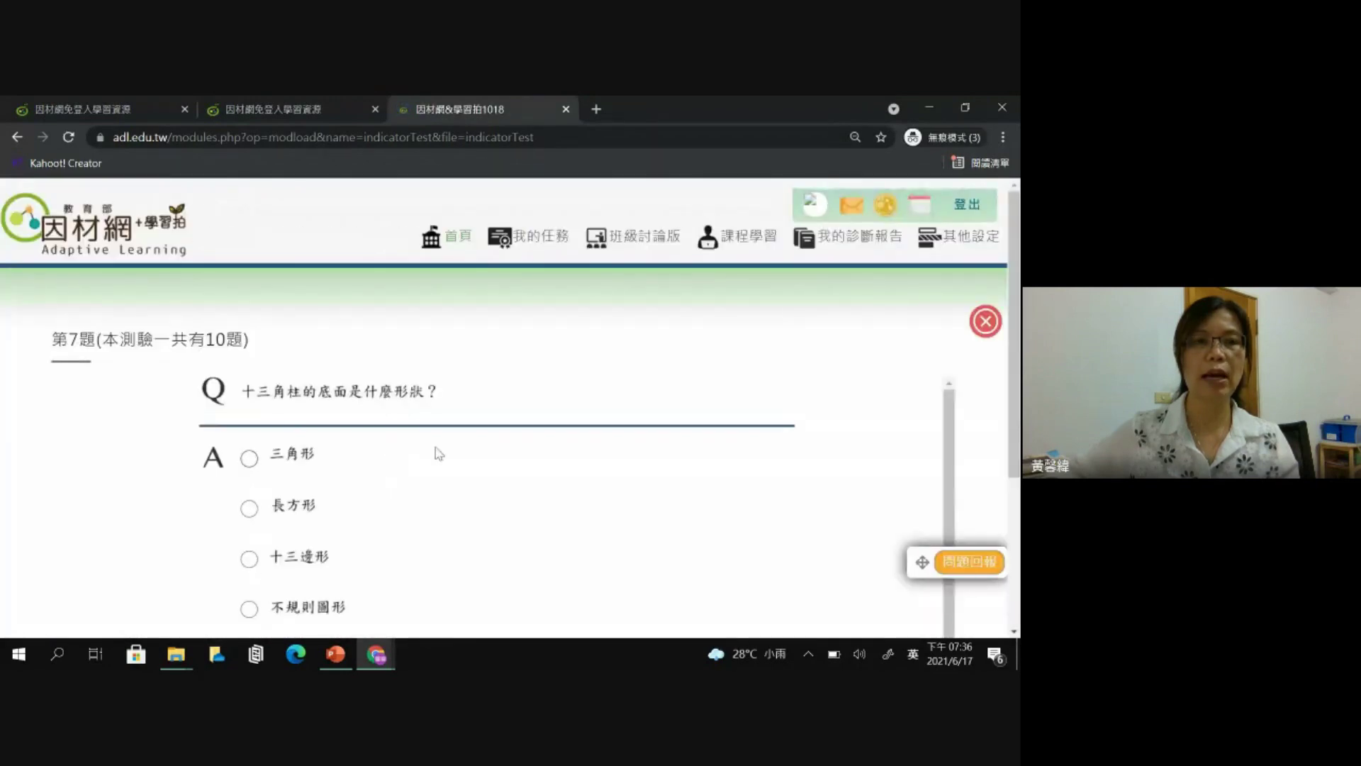
- Answer question 7 with 長方形, question 8 with the cylinder drawing, and question 9 with the first diagram
left_click(303, 505)
scroll(595, 502, "down", 1)
scroll(594, 502, "down", 1)
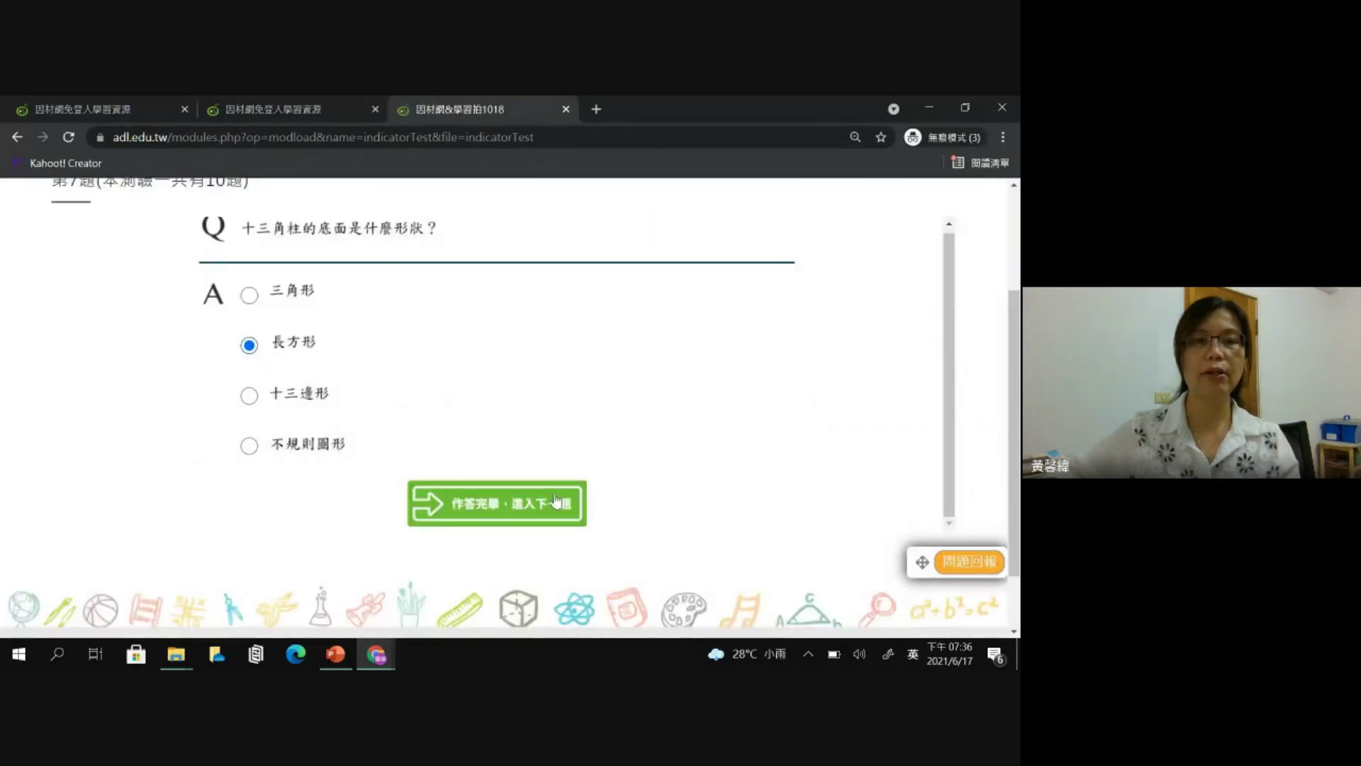
left_click(440, 459)
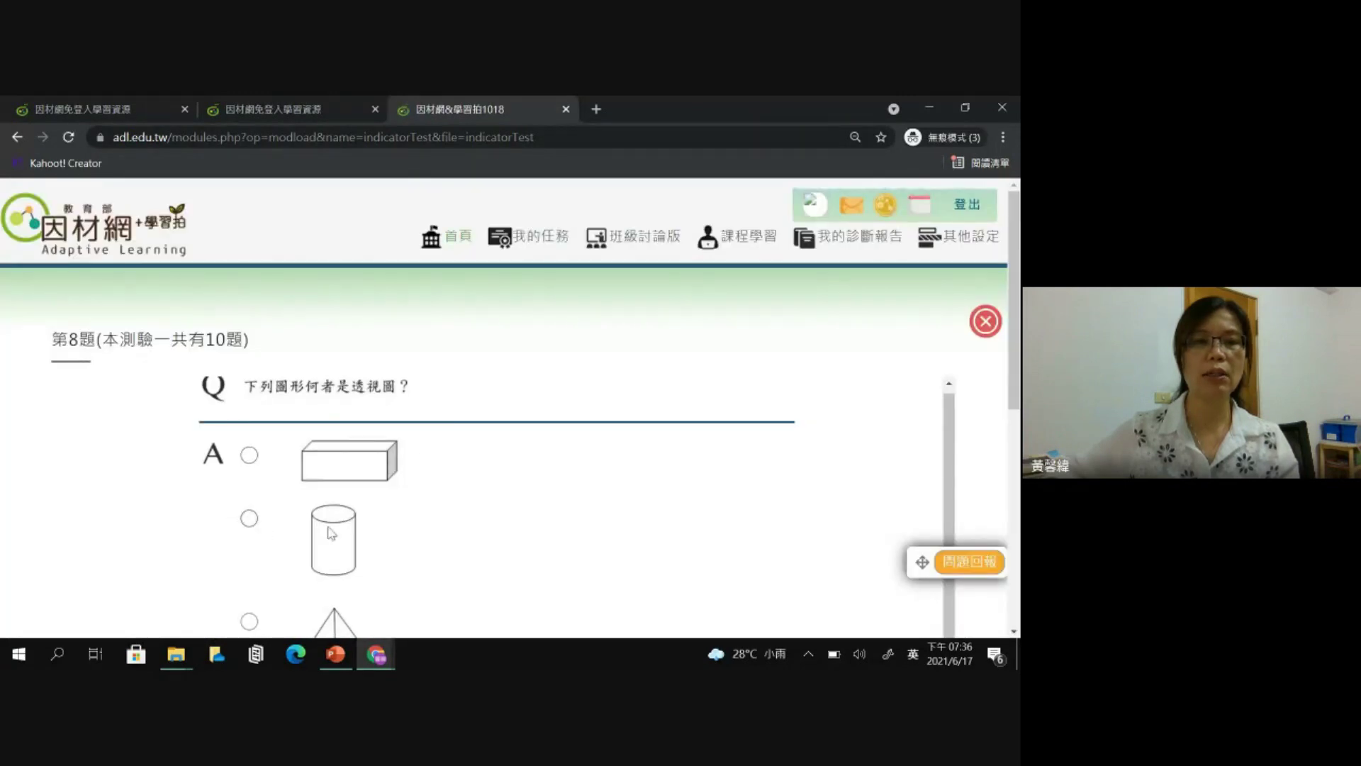
left_click(249, 517)
scroll(693, 567, "down", 3)
scroll(544, 579, "down", 1)
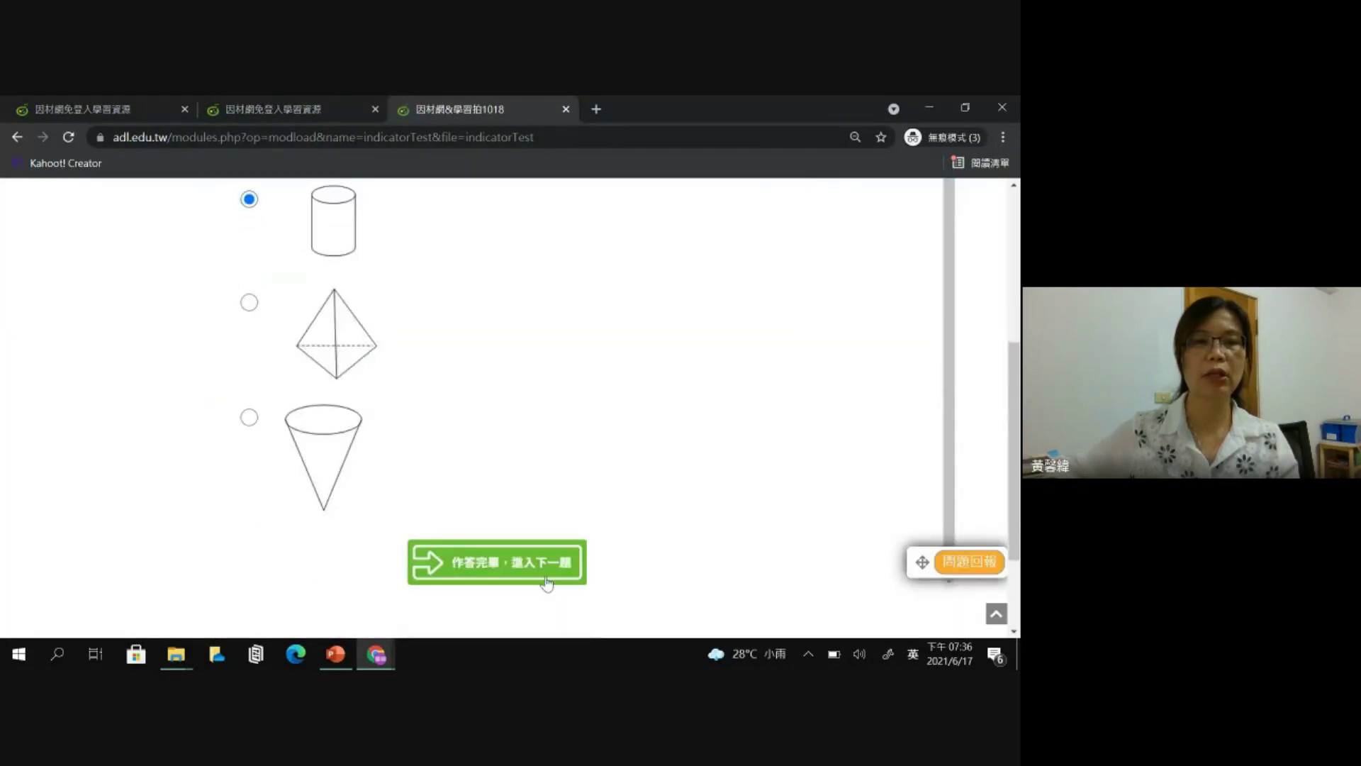
left_click(548, 575)
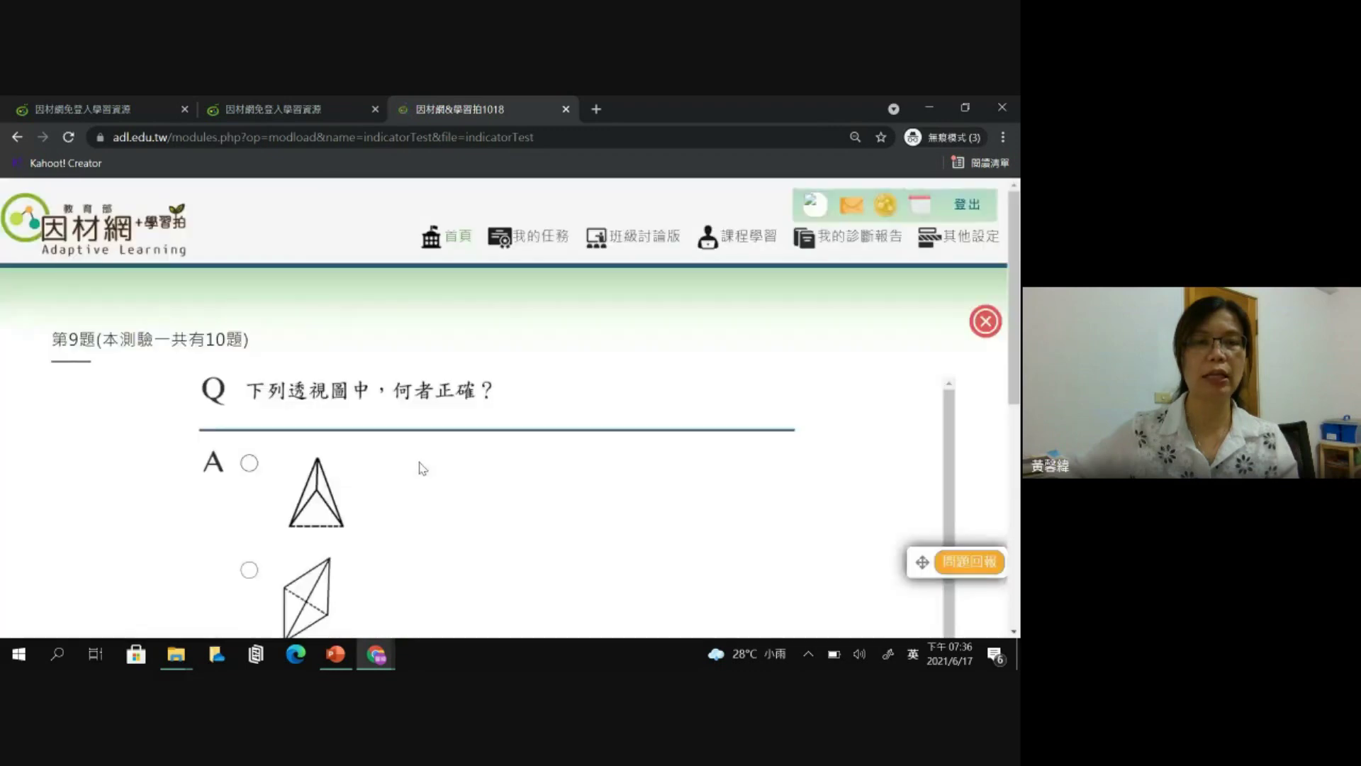
scroll(268, 465, "down", 1)
left_click(249, 379)
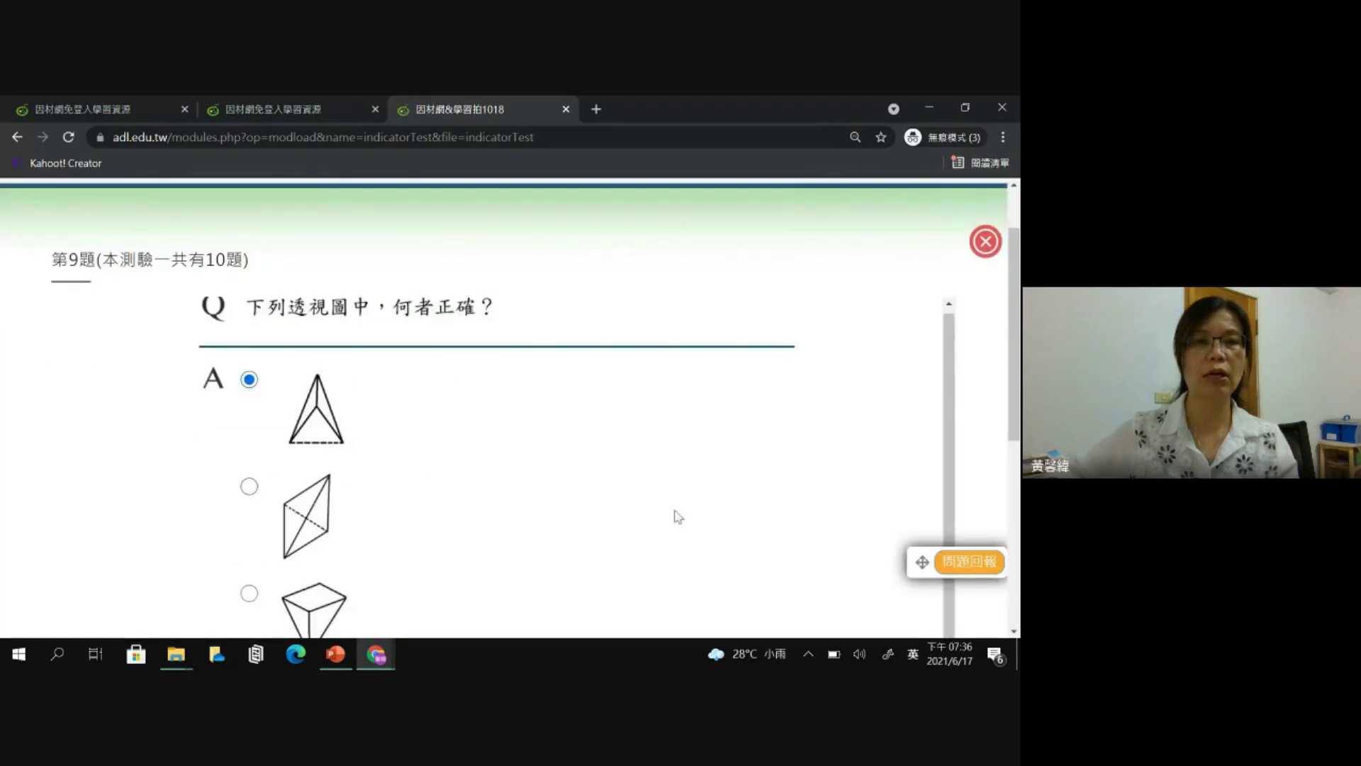
scroll(675, 516, "down", 3)
left_click(526, 593)
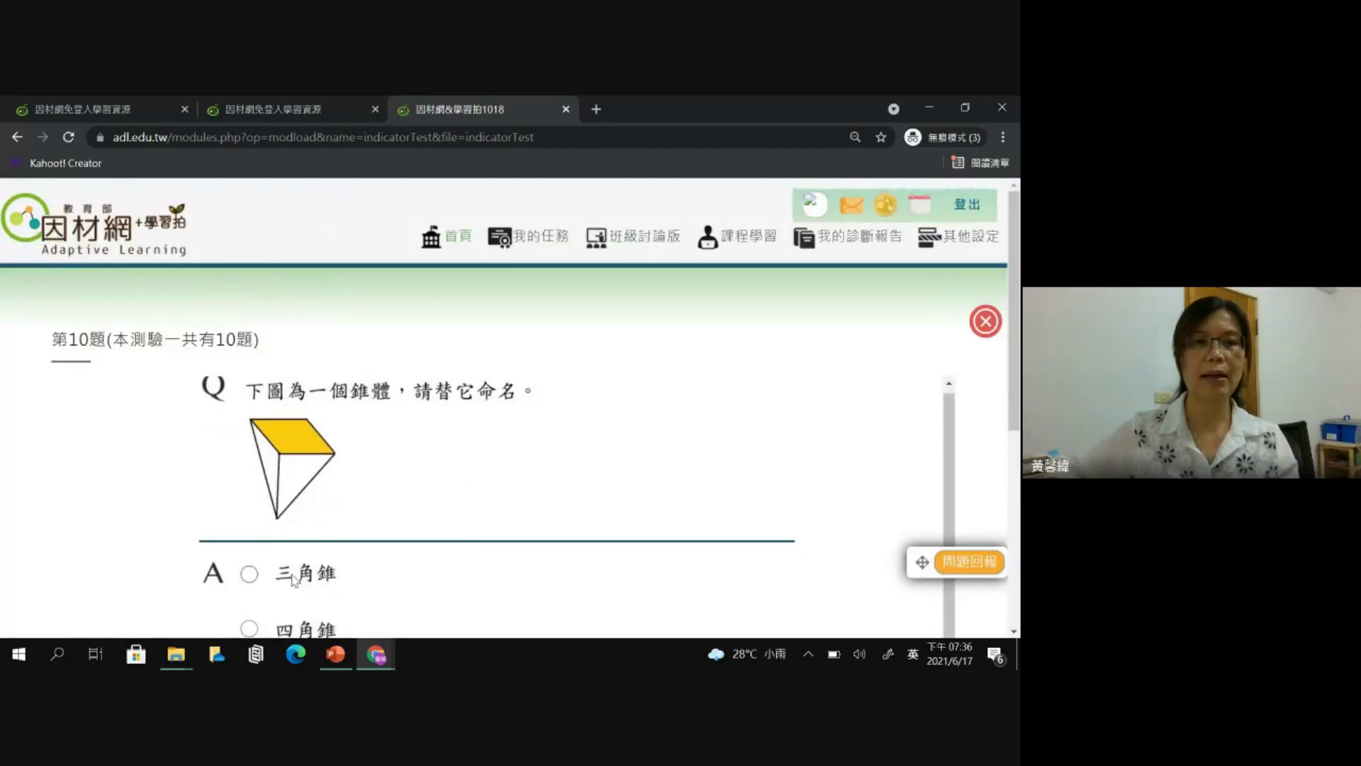
- Answer the last question with the first option, finish the test, and dismiss both reward notices
left_click(293, 578)
scroll(577, 551, "down", 4)
left_click(557, 486)
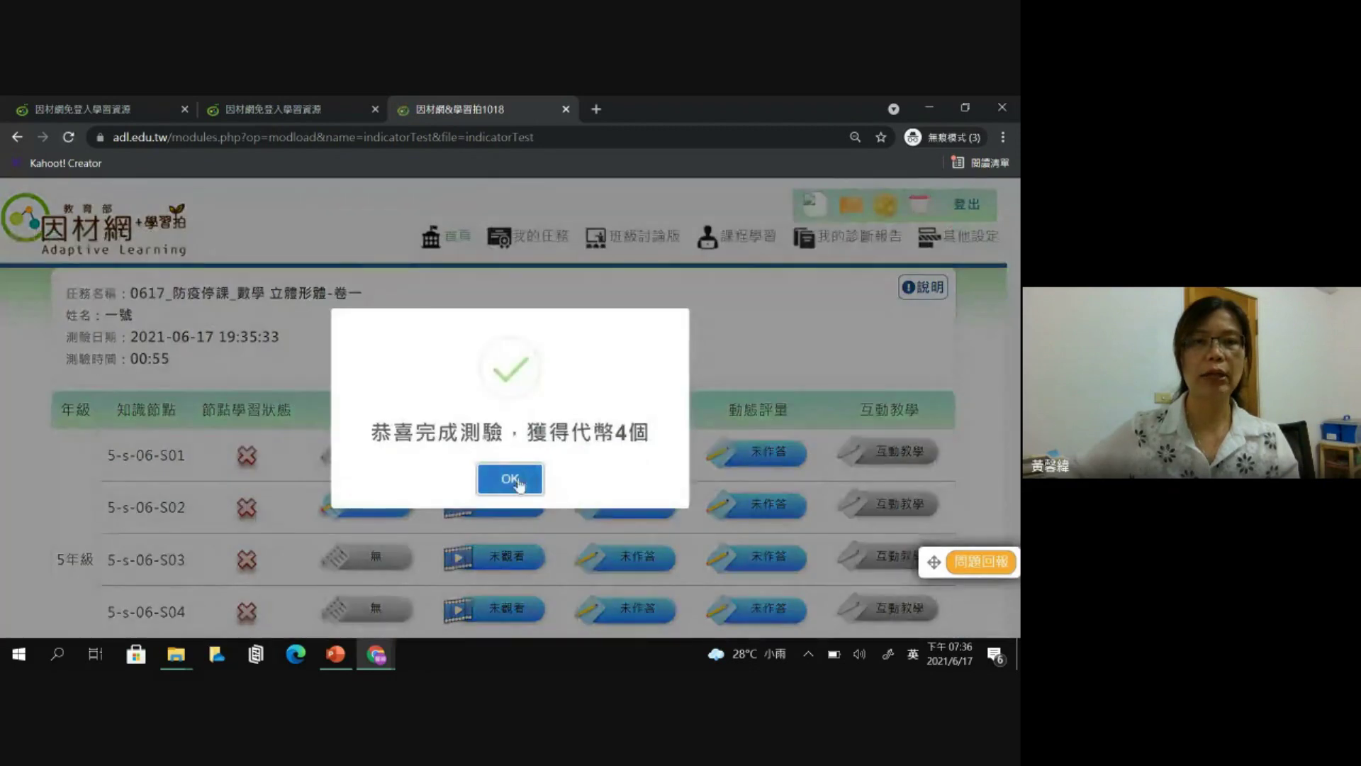
left_click(510, 477)
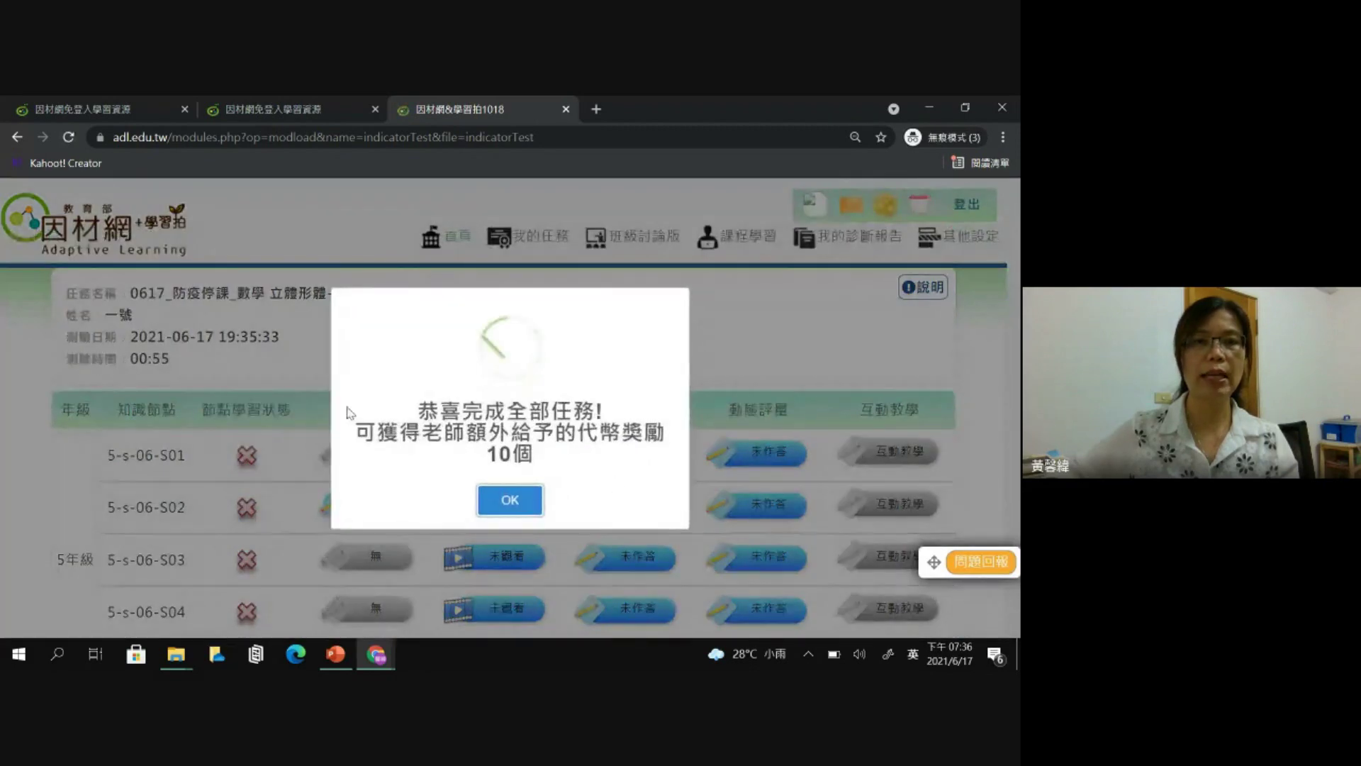
left_click(528, 496)
- Review the results report, highlighting the 00:55 test time
scroll(370, 271, "down", 2)
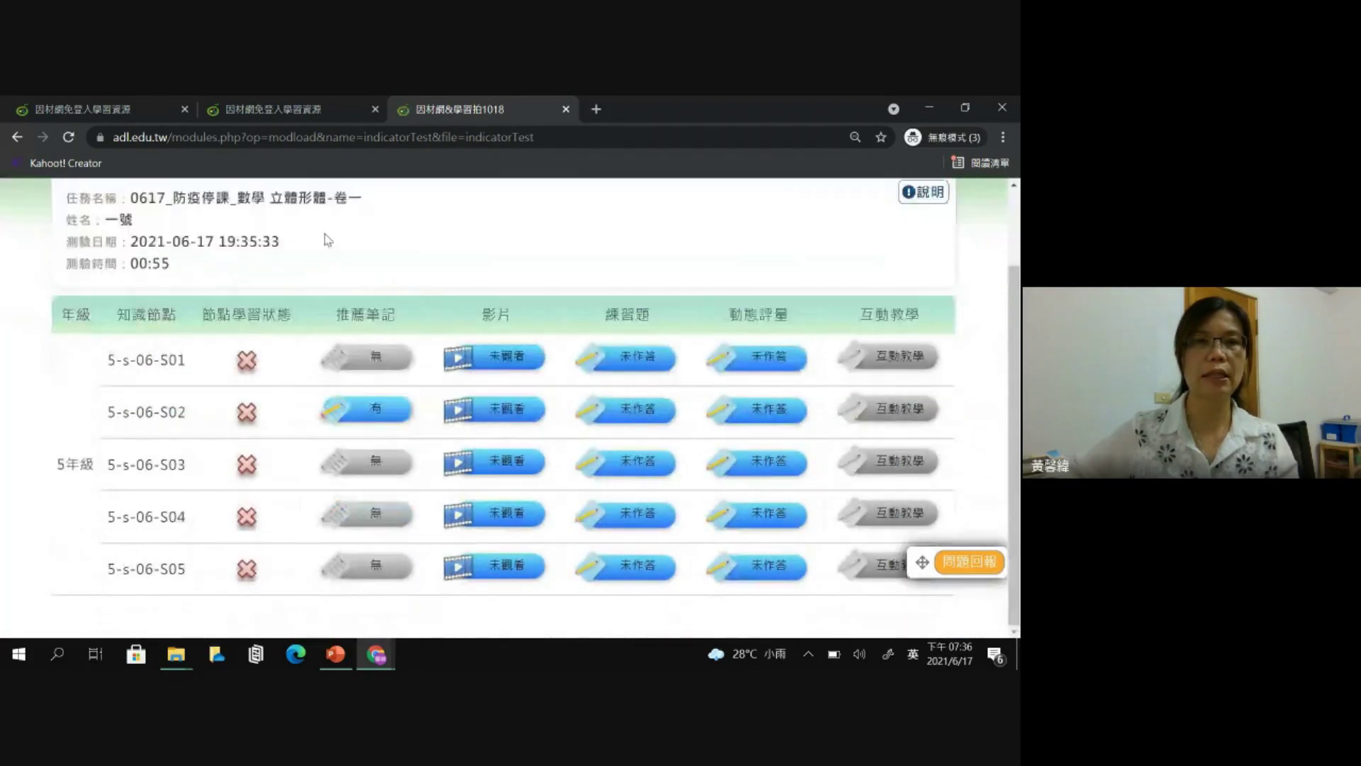
scroll(567, 319, "up", 2)
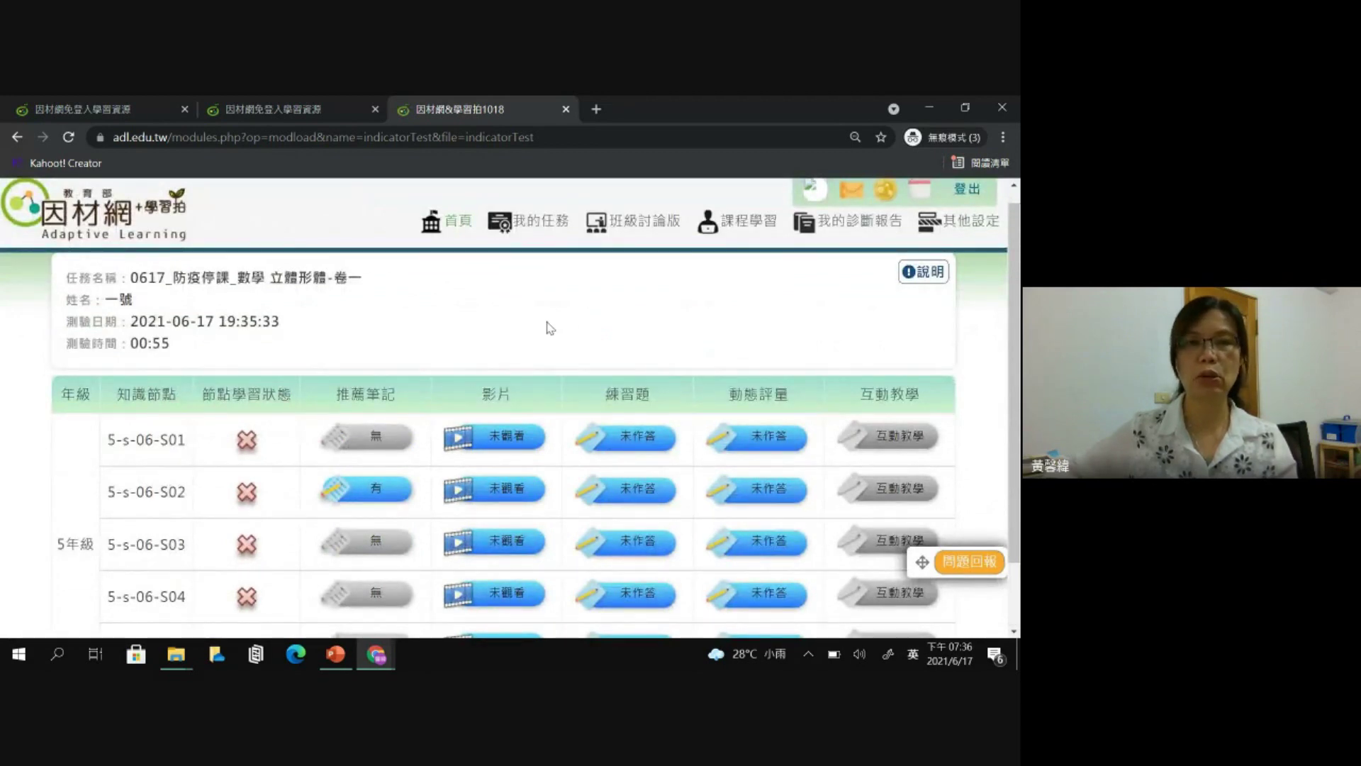
left_click_drag(126, 344, 173, 345)
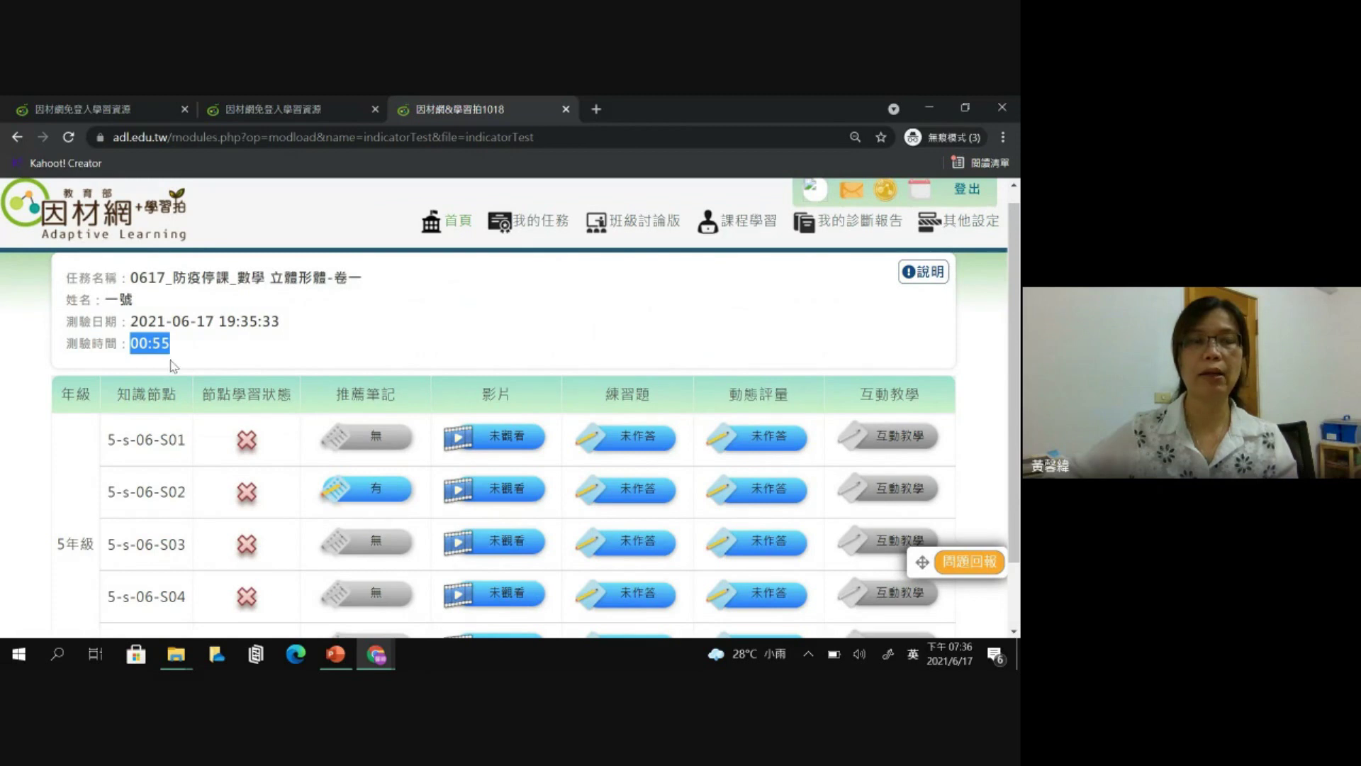
scroll(264, 351, "down", 1)
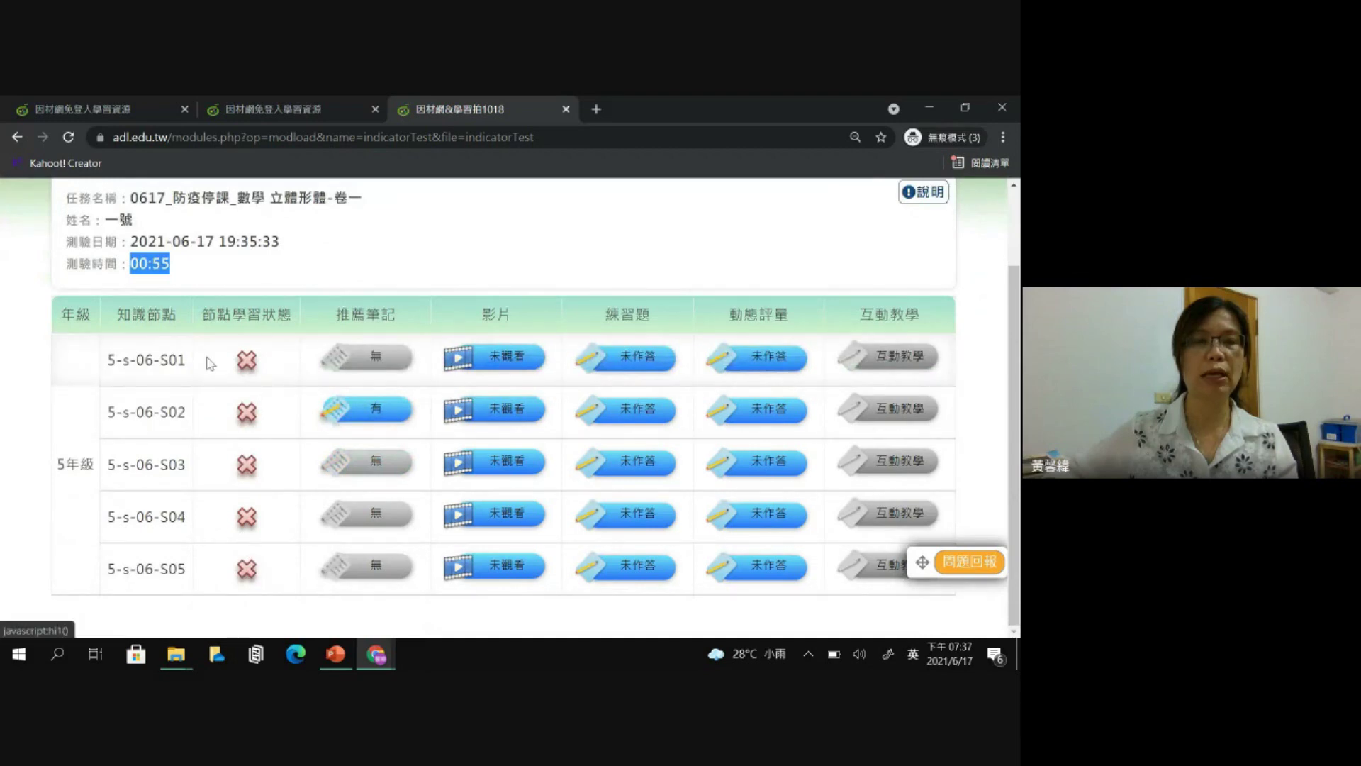
- Review the answers for node 5-s-06-S01, then close the review window
left_click(246, 365)
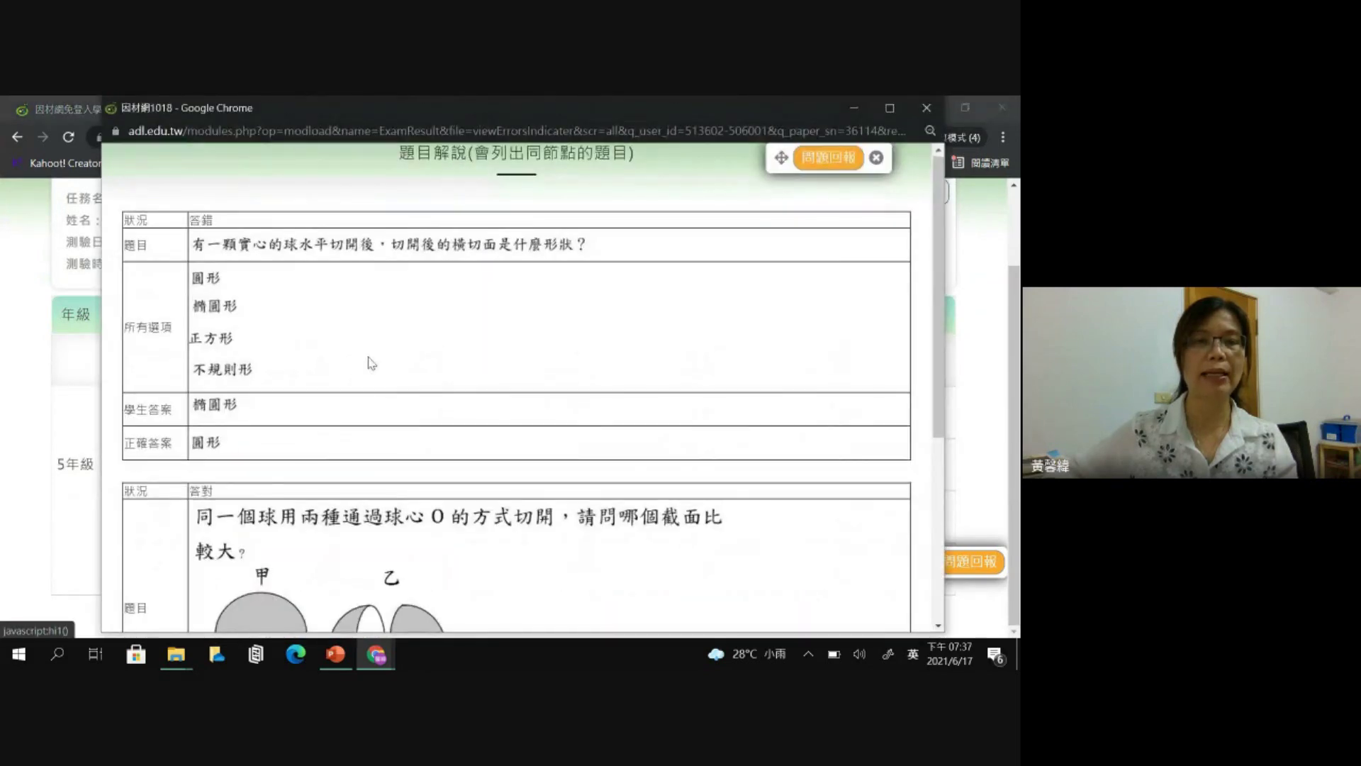
scroll(371, 362, "down", 3)
scroll(290, 447, "down", 2)
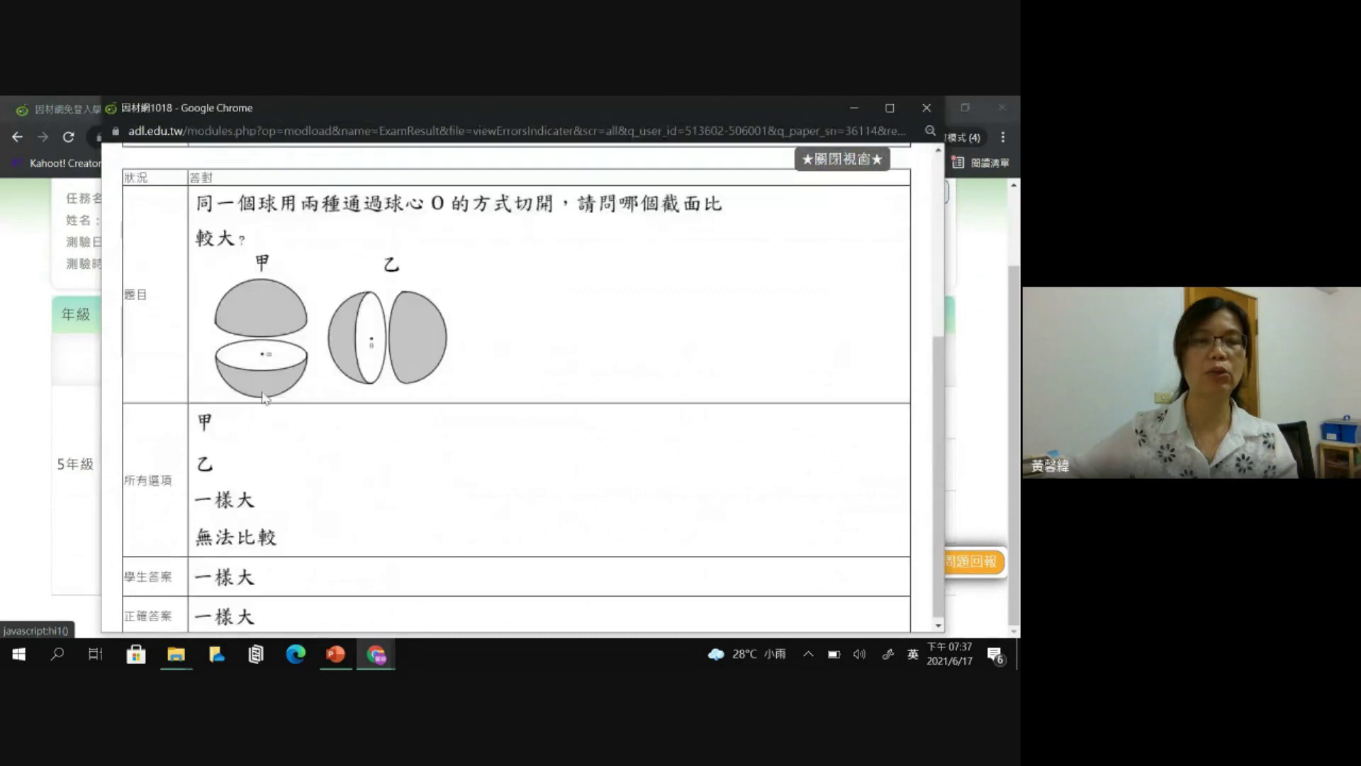
scroll(260, 413, "up", 4)
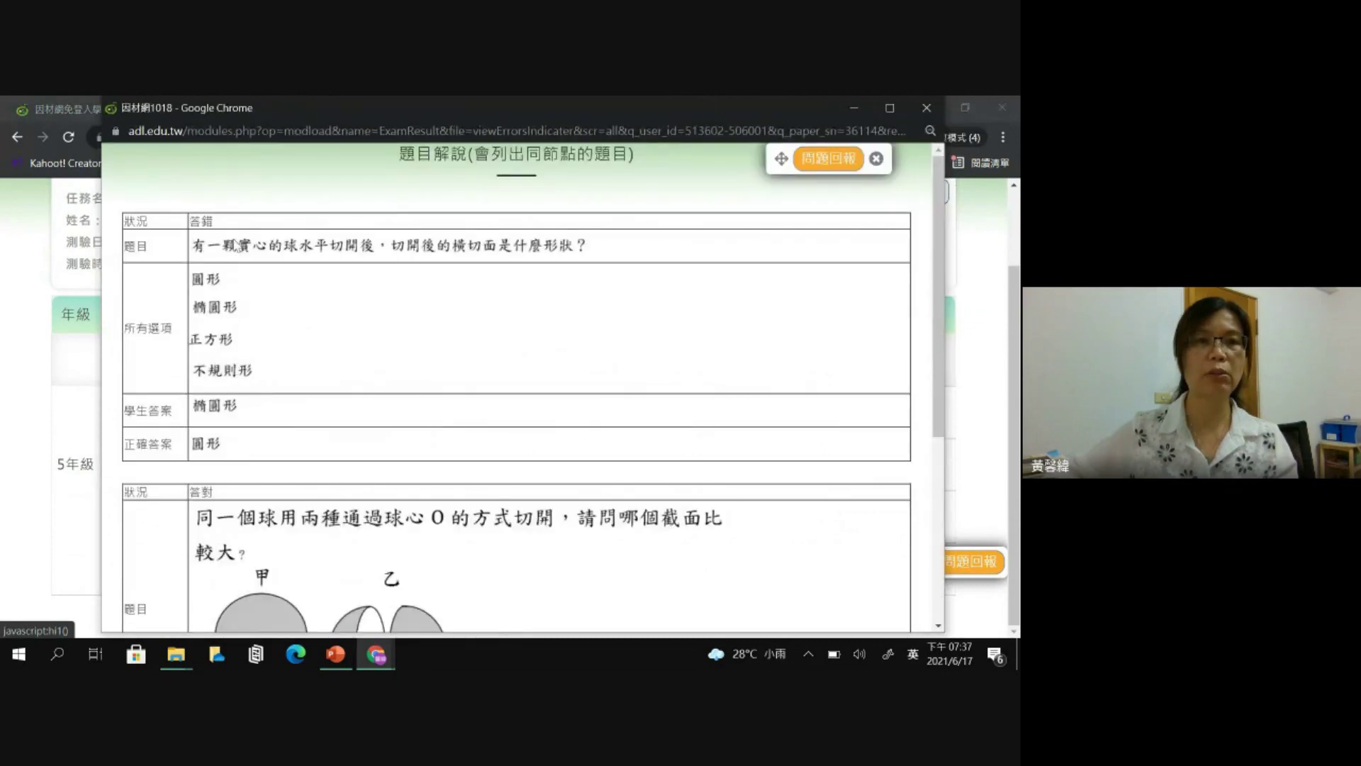
left_click(927, 108)
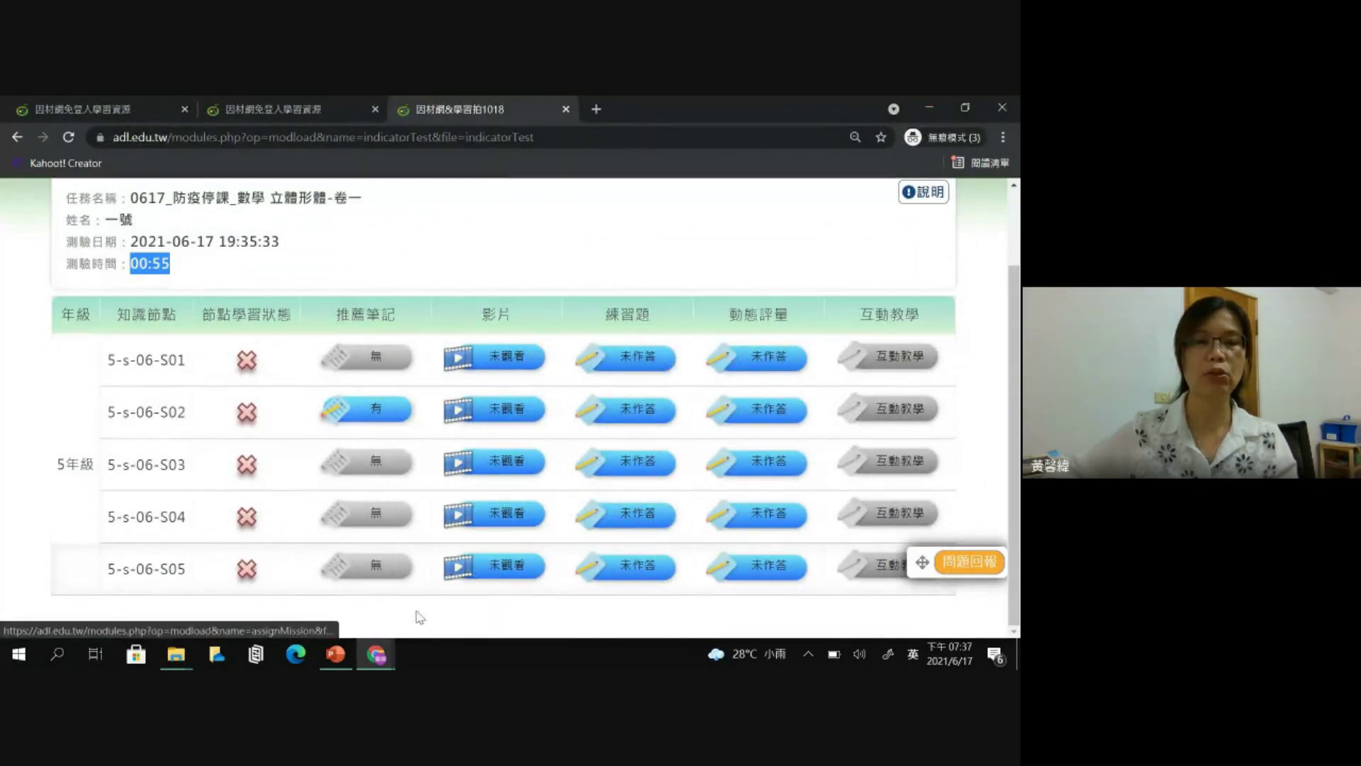
left_click(376, 654)
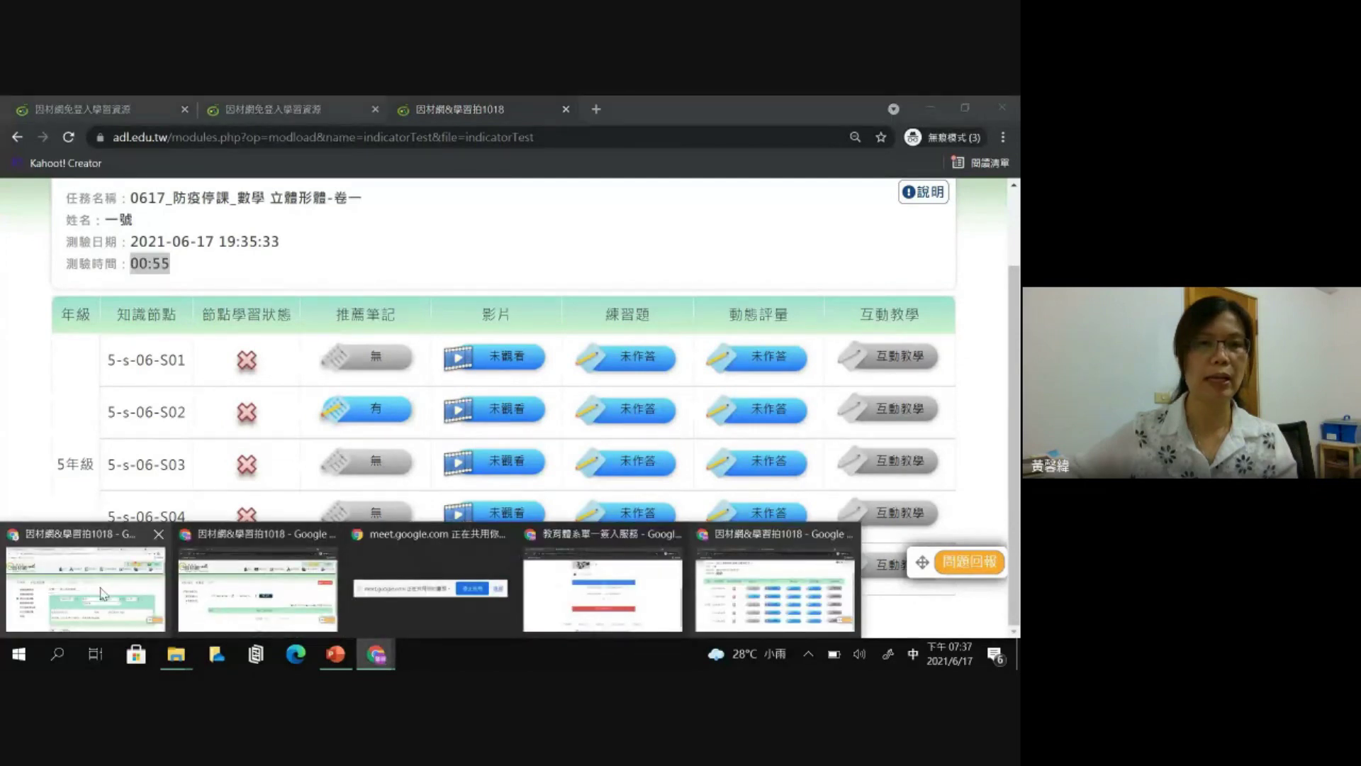
- In the teacher's 因材網 window, open the report for the 0604 final online test
left_click(103, 593)
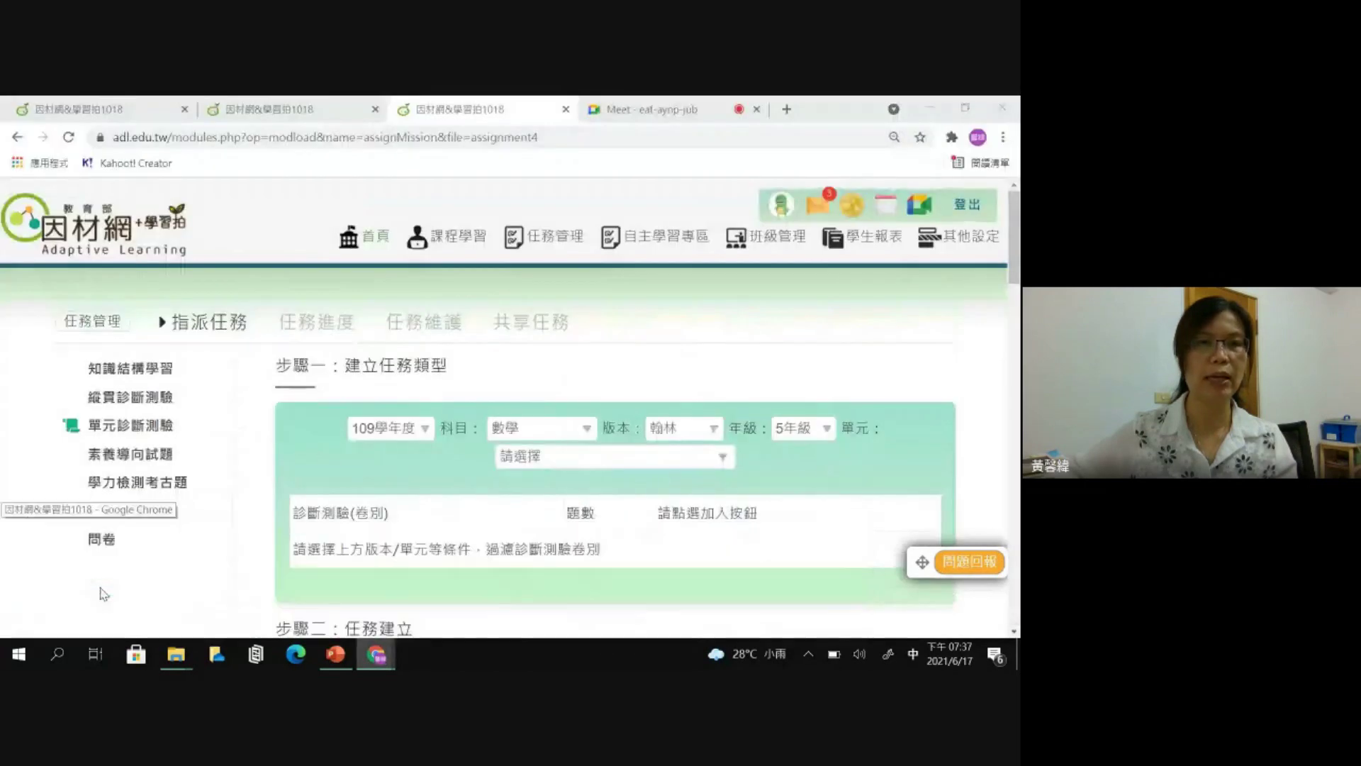
left_click(384, 244)
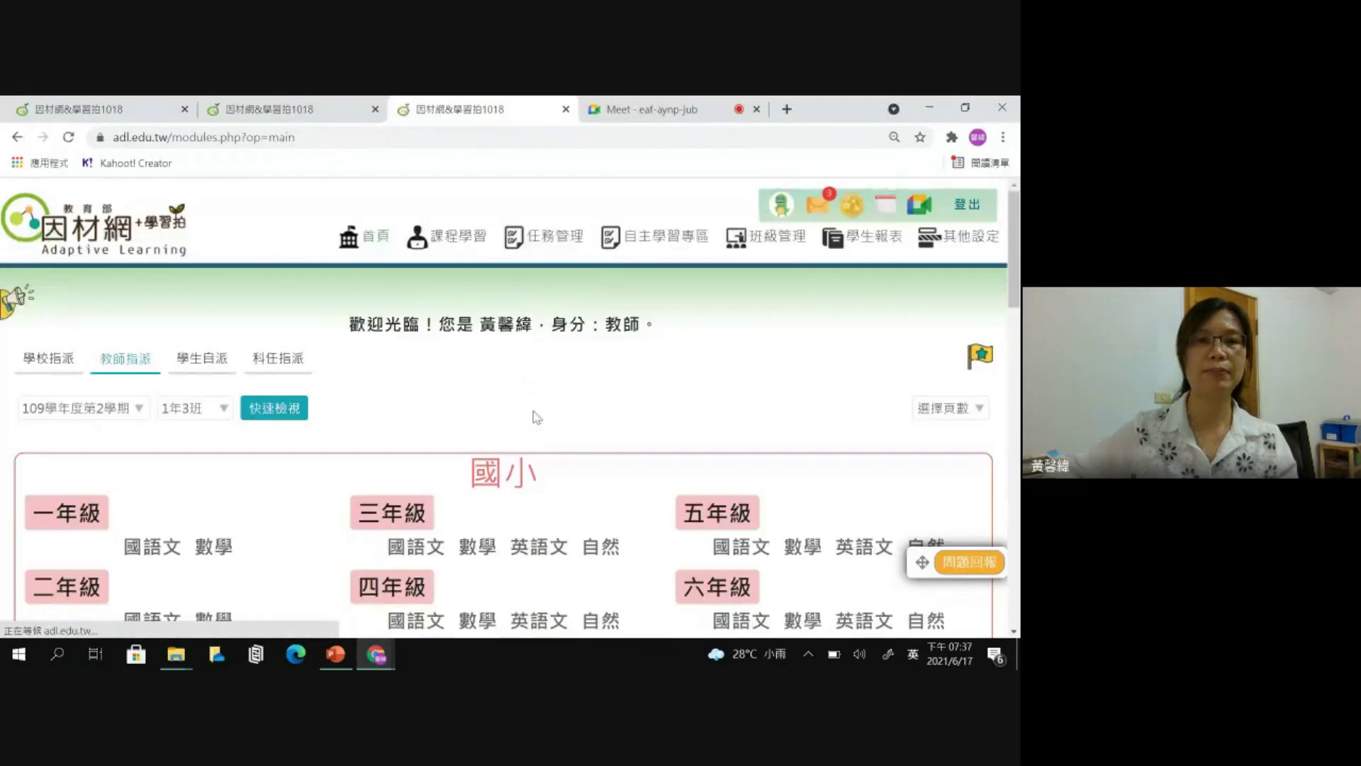
scroll(462, 394, "down", 1)
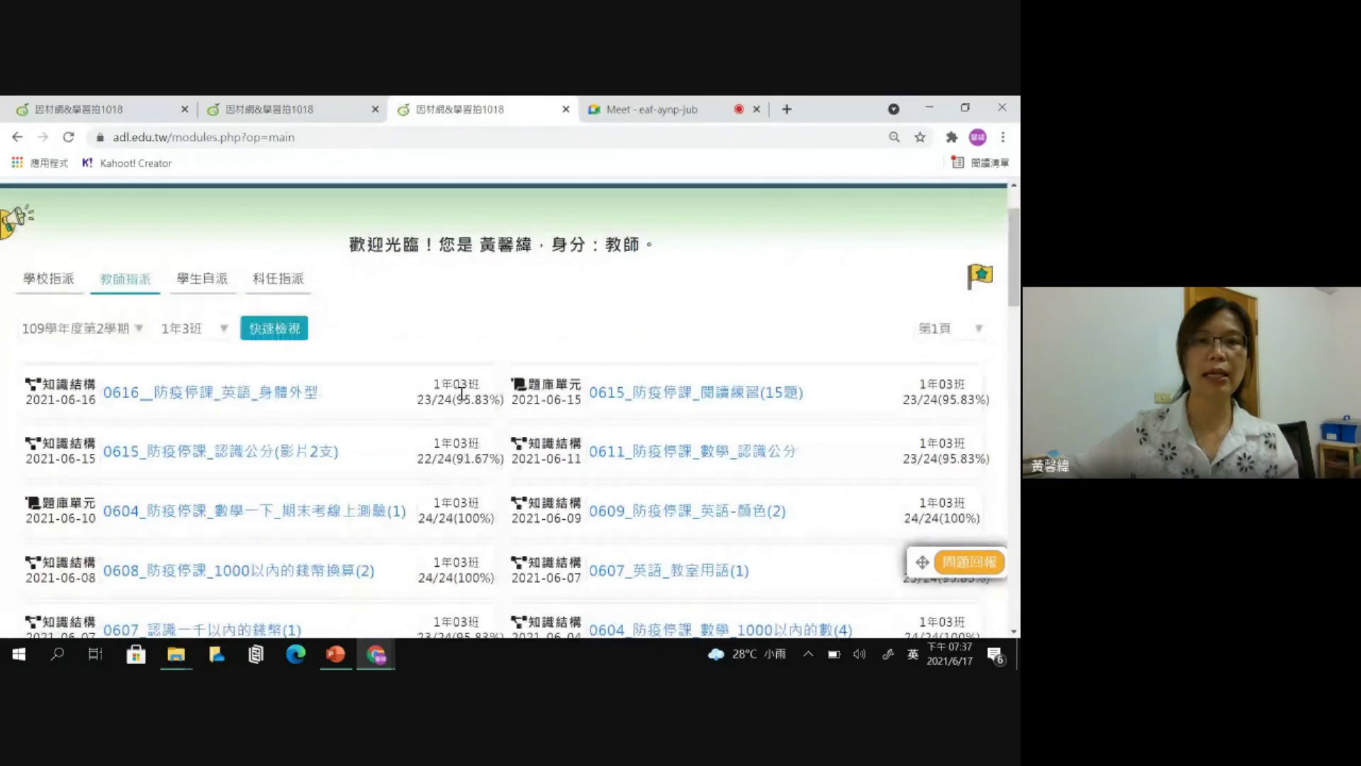
scroll(460, 392, "down", 1)
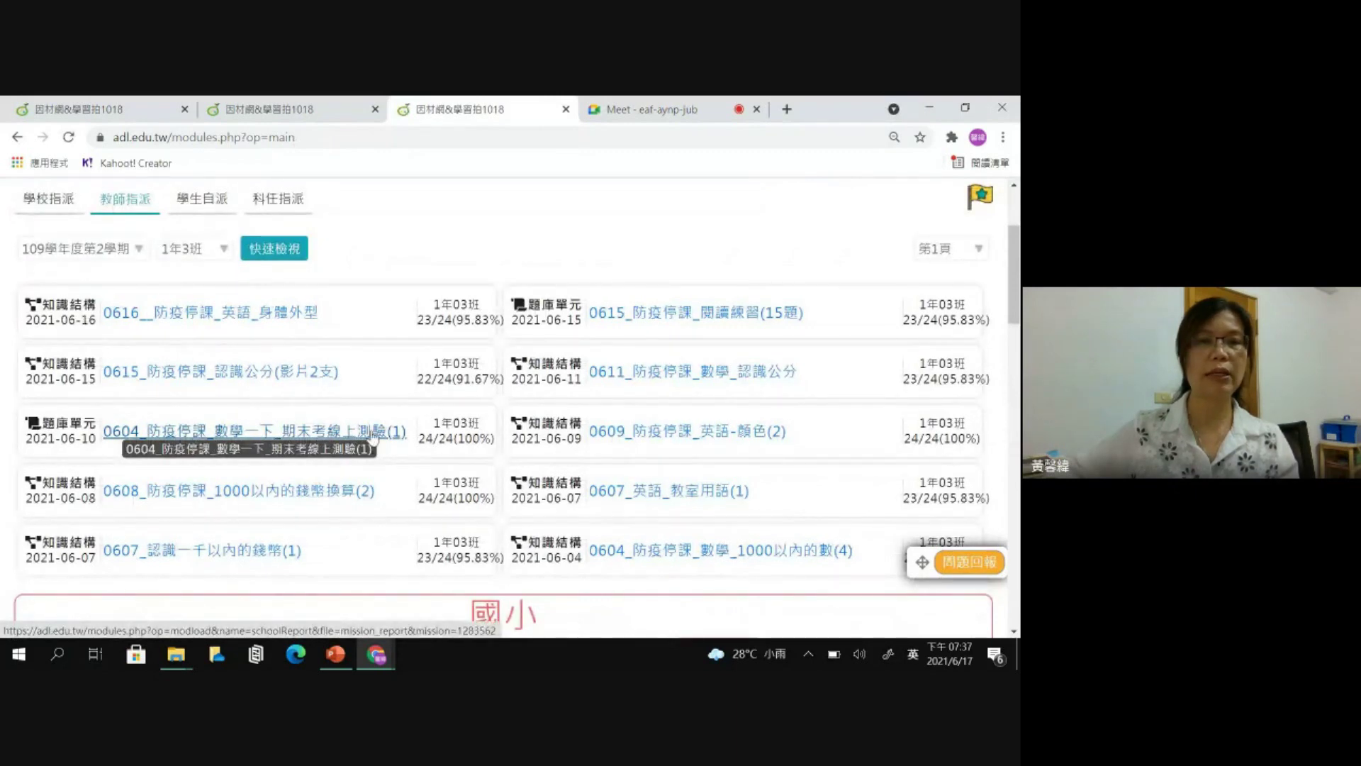
left_click(316, 437)
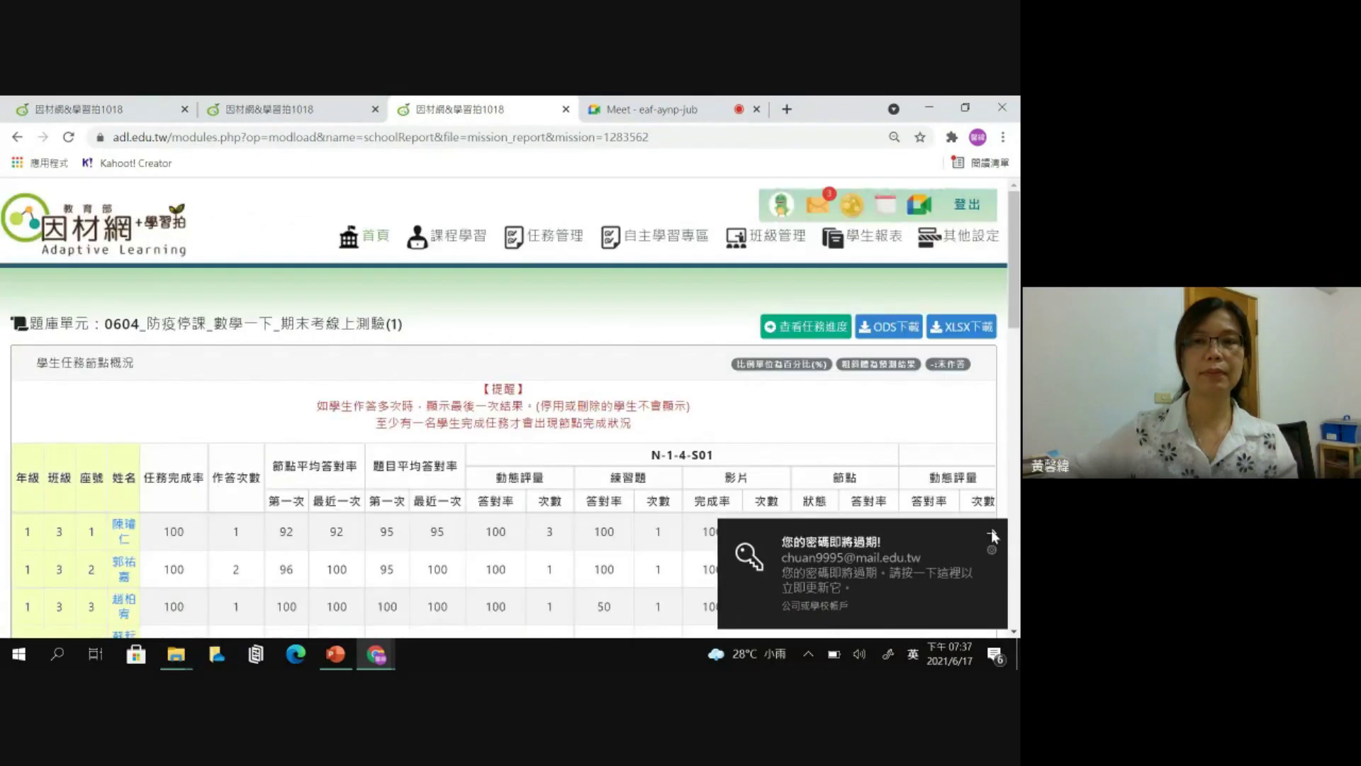
- Zoom the task report to 110% and open the first student's diagnostic report
scroll(602, 367, "down", 1)
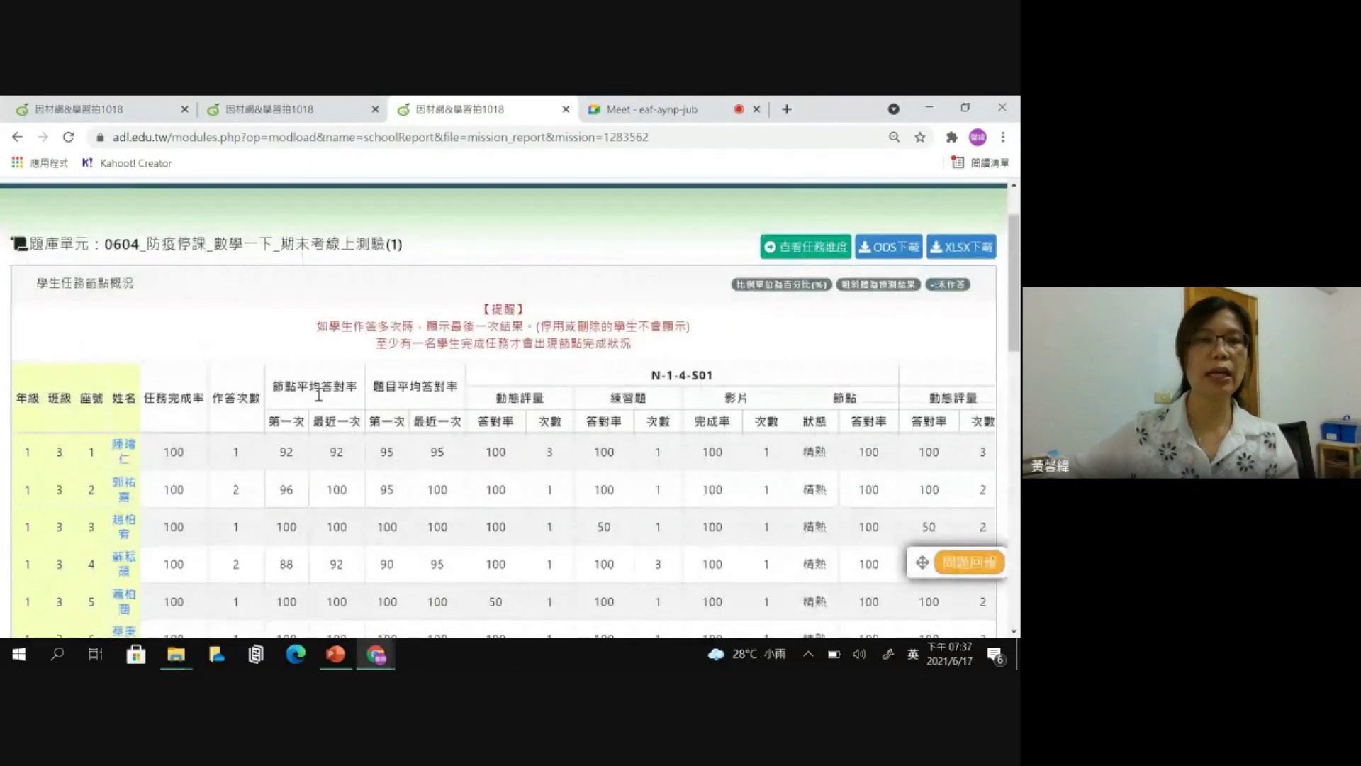
left_click(190, 398)
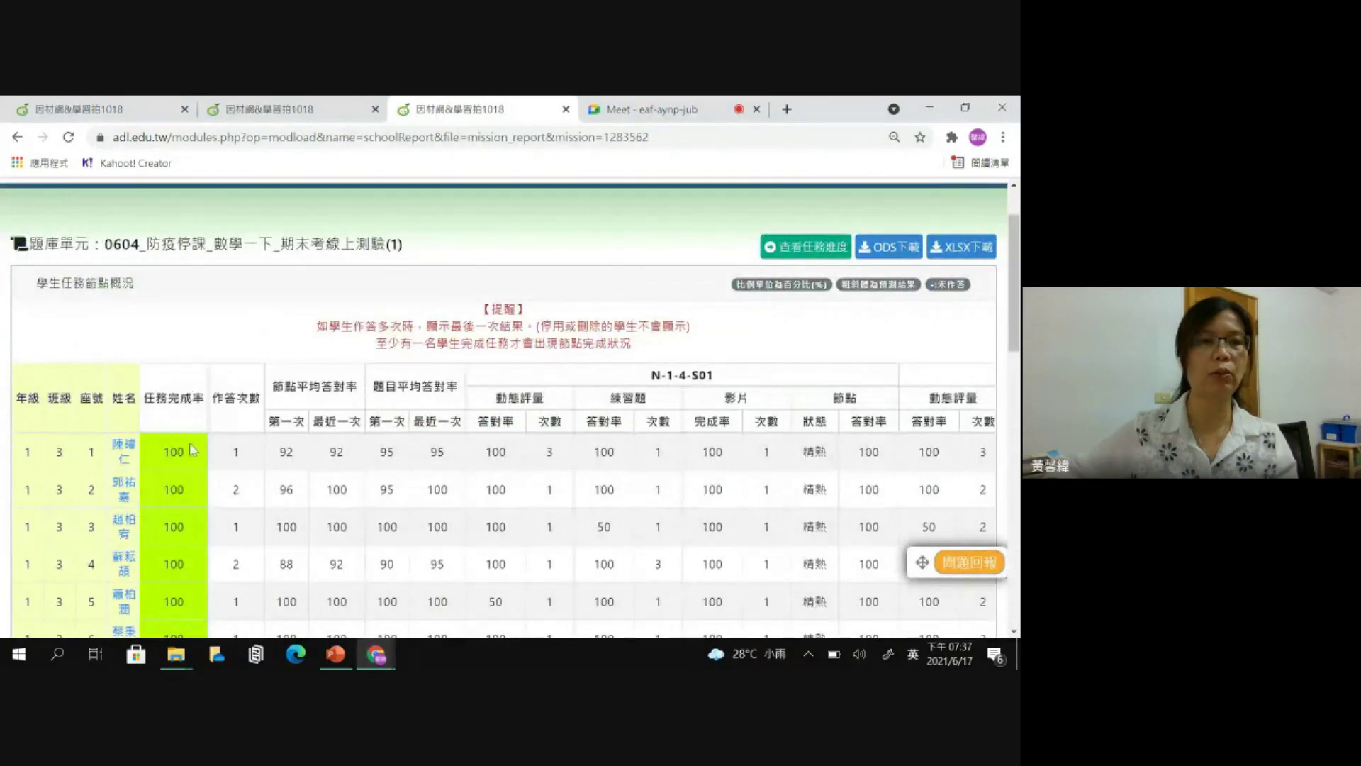
scroll(190, 510, "down", 1)
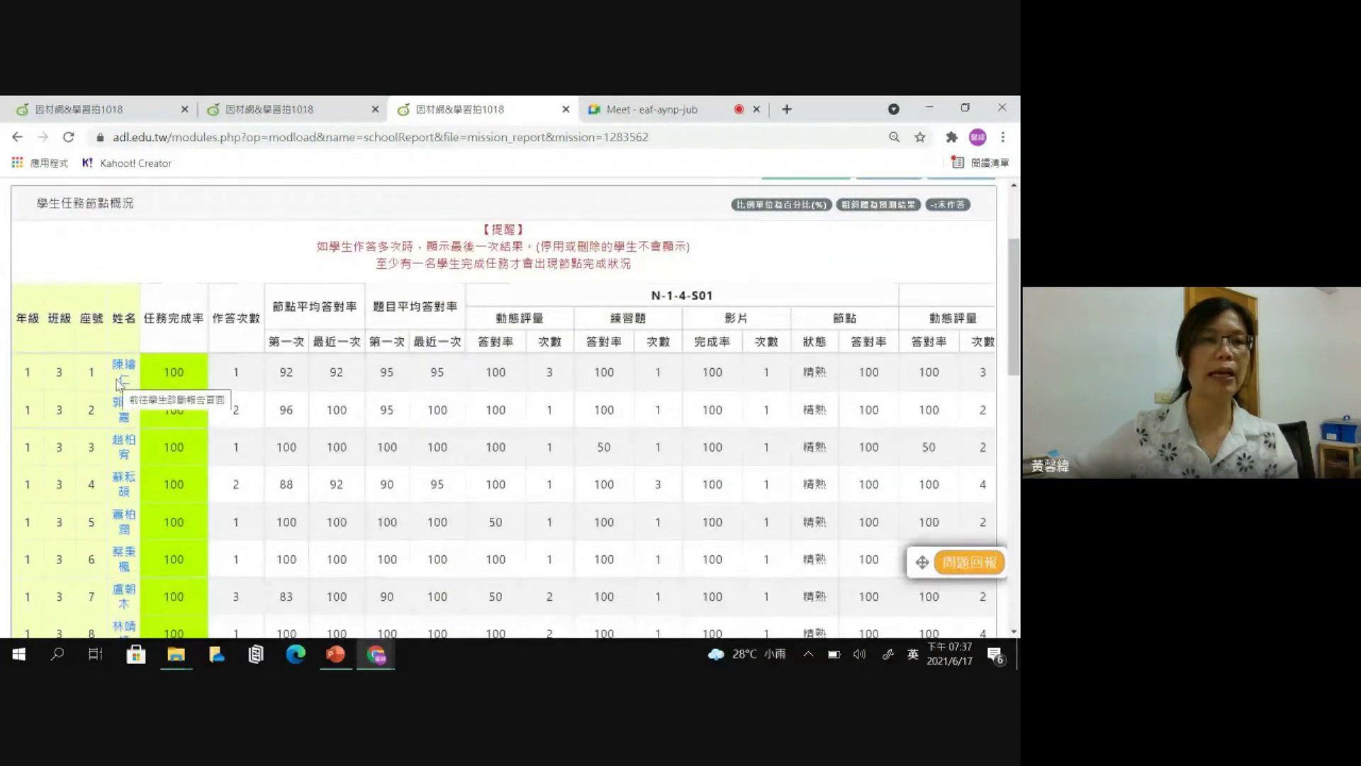
scroll(119, 385, "down", 1)
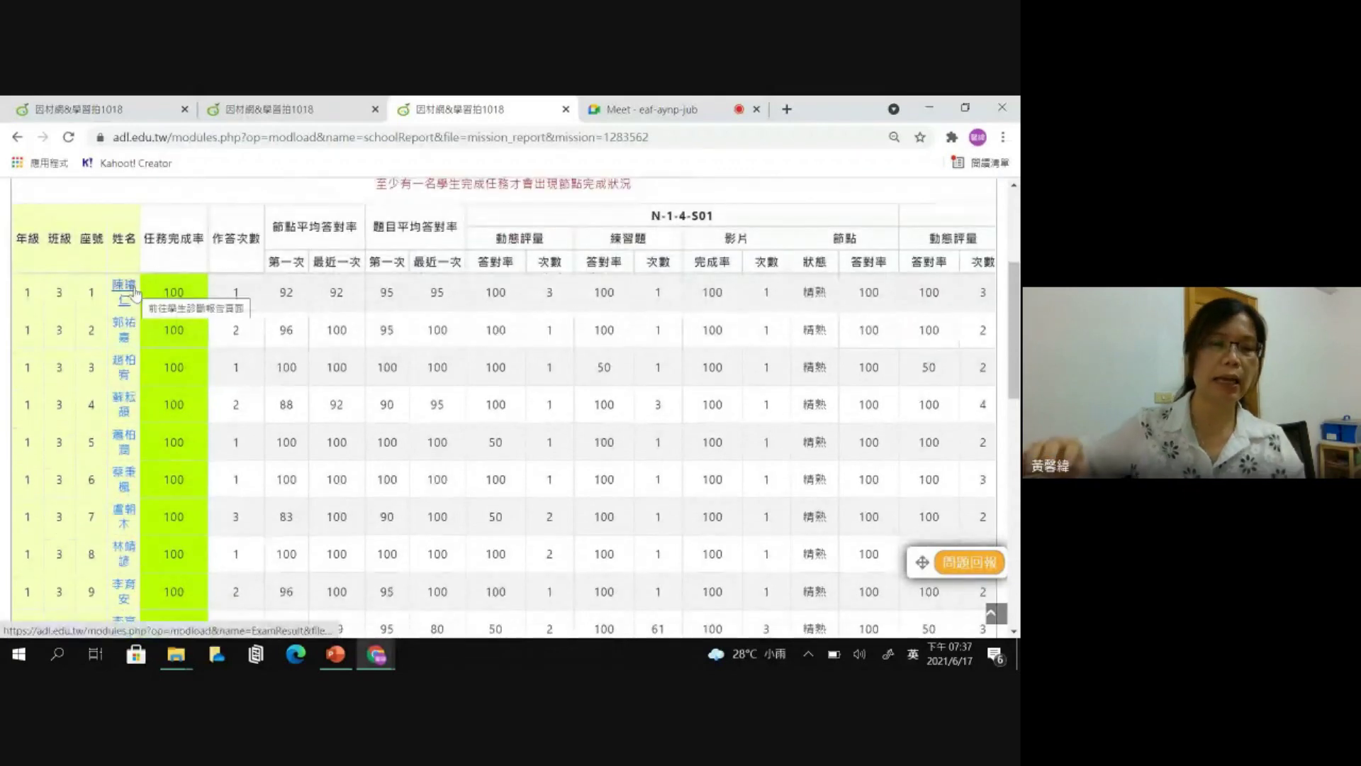
key("ctrl+0")
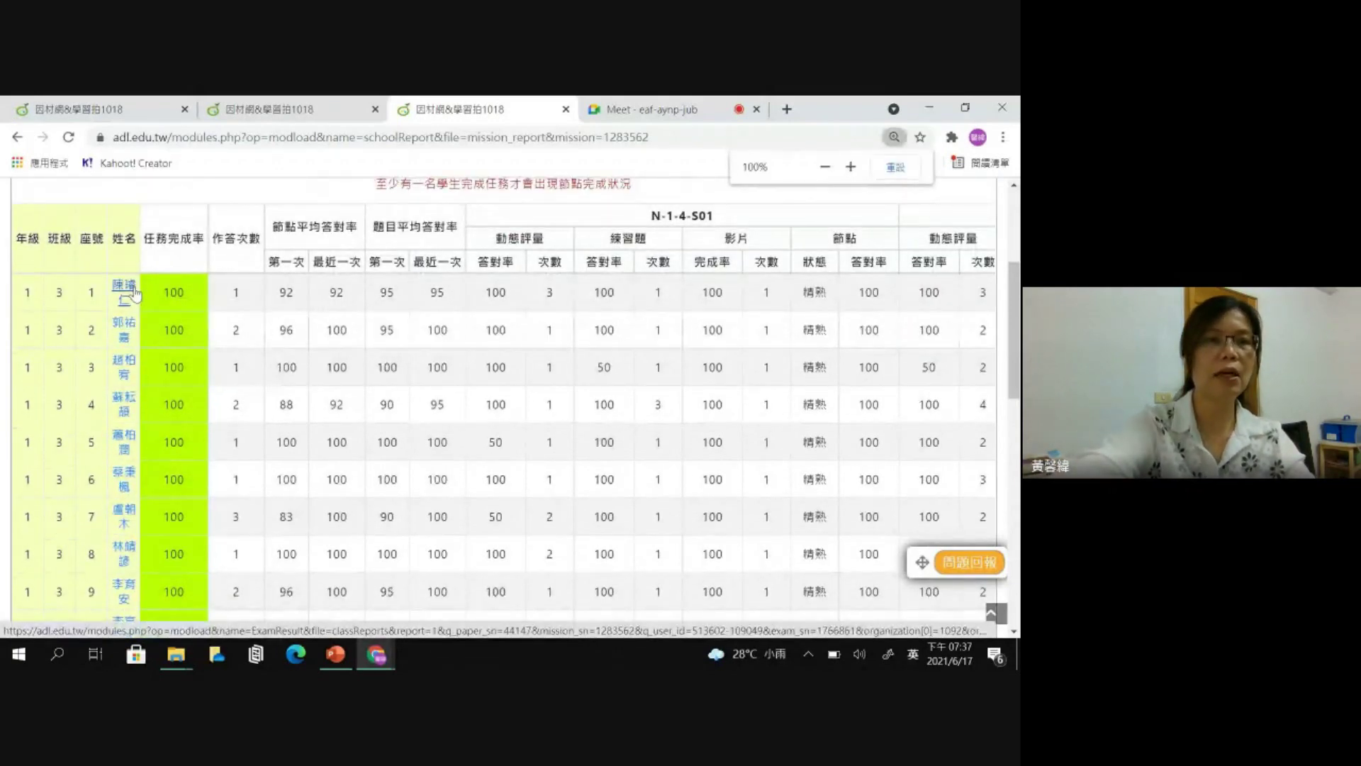
key("ctrl+plus")
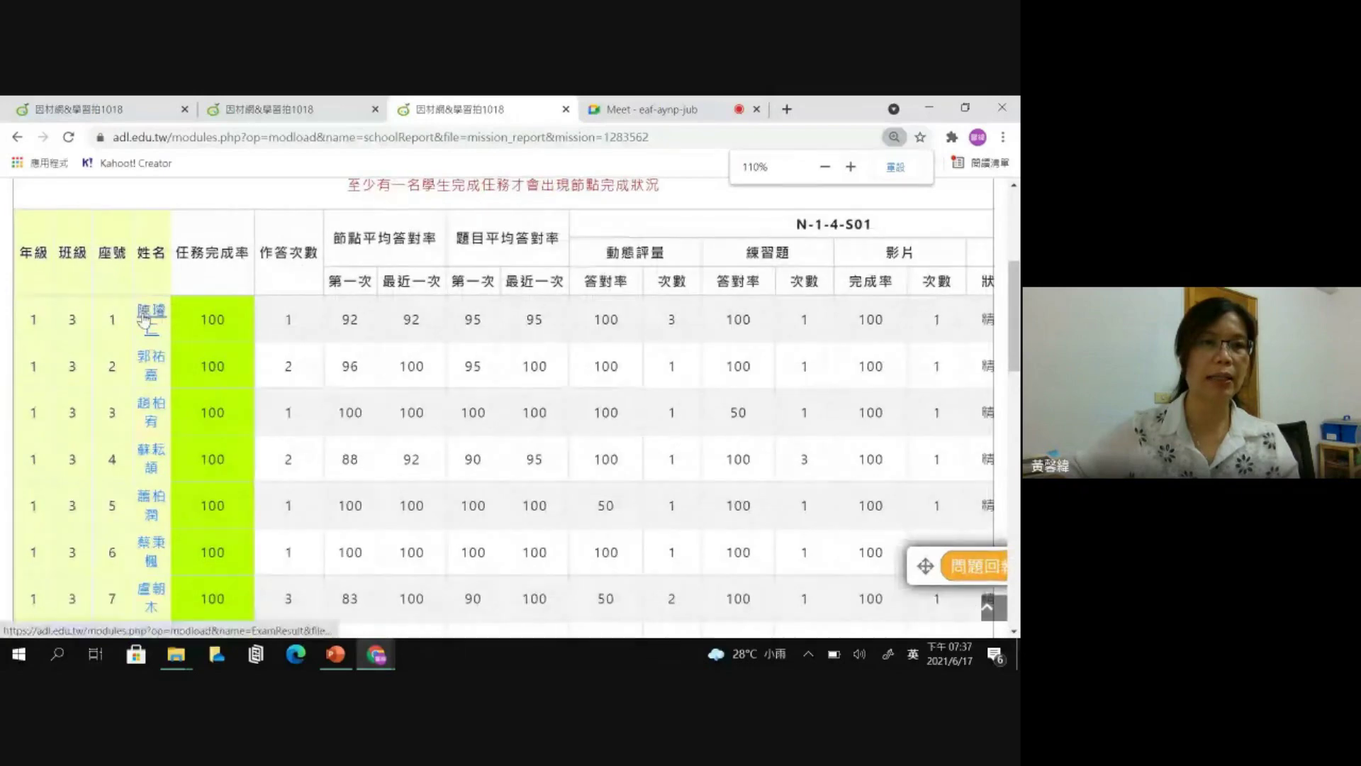
left_click(145, 317)
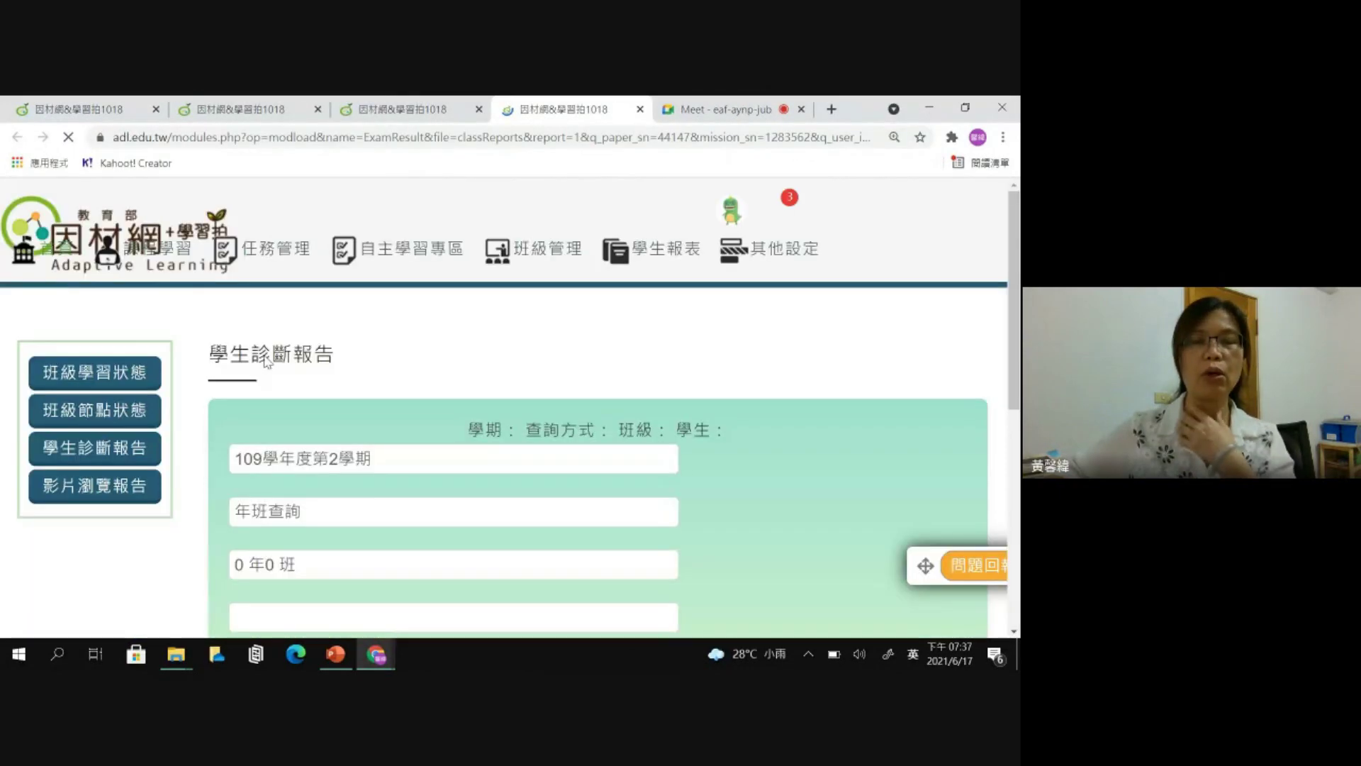
- Look at the student's missed question on node N-1-3-S06 and close its explanation
scroll(301, 442, "down", 1)
scroll(300, 441, "down", 1)
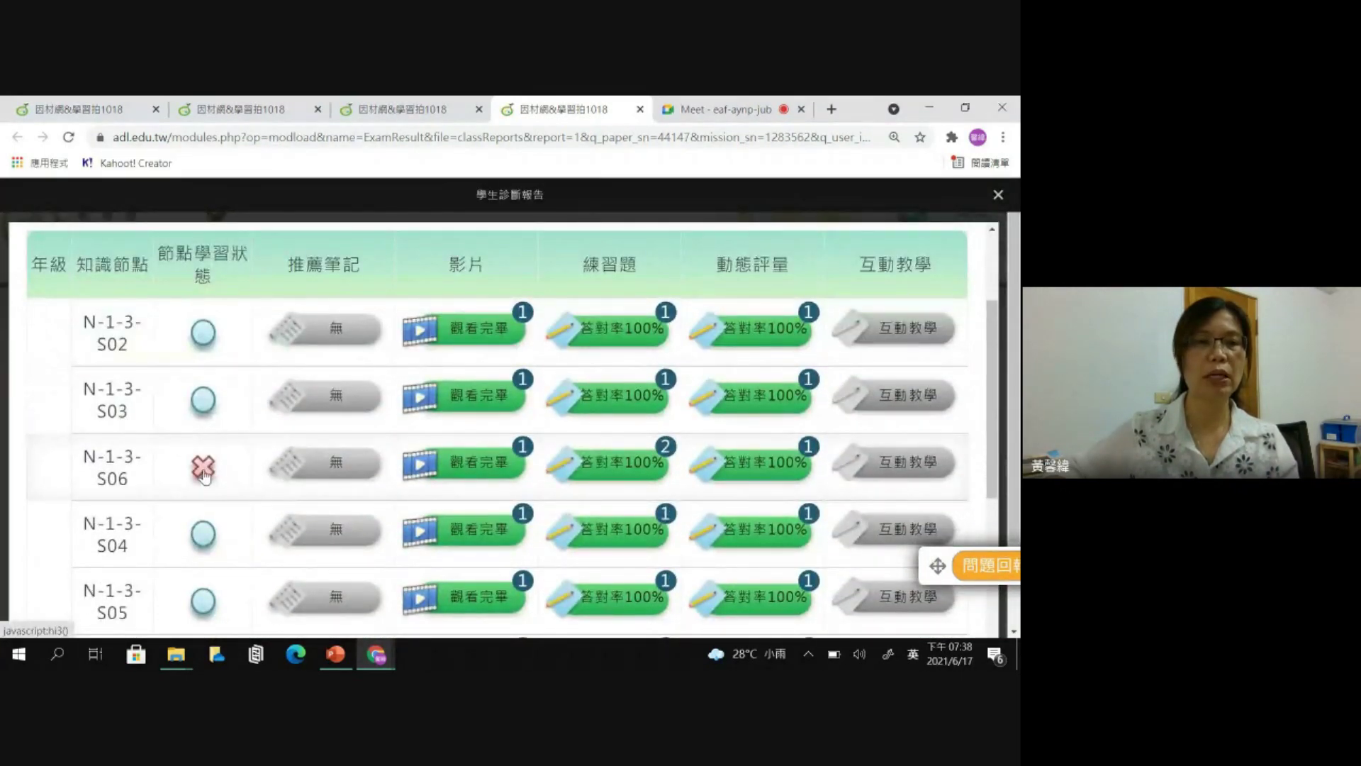
left_click(204, 472)
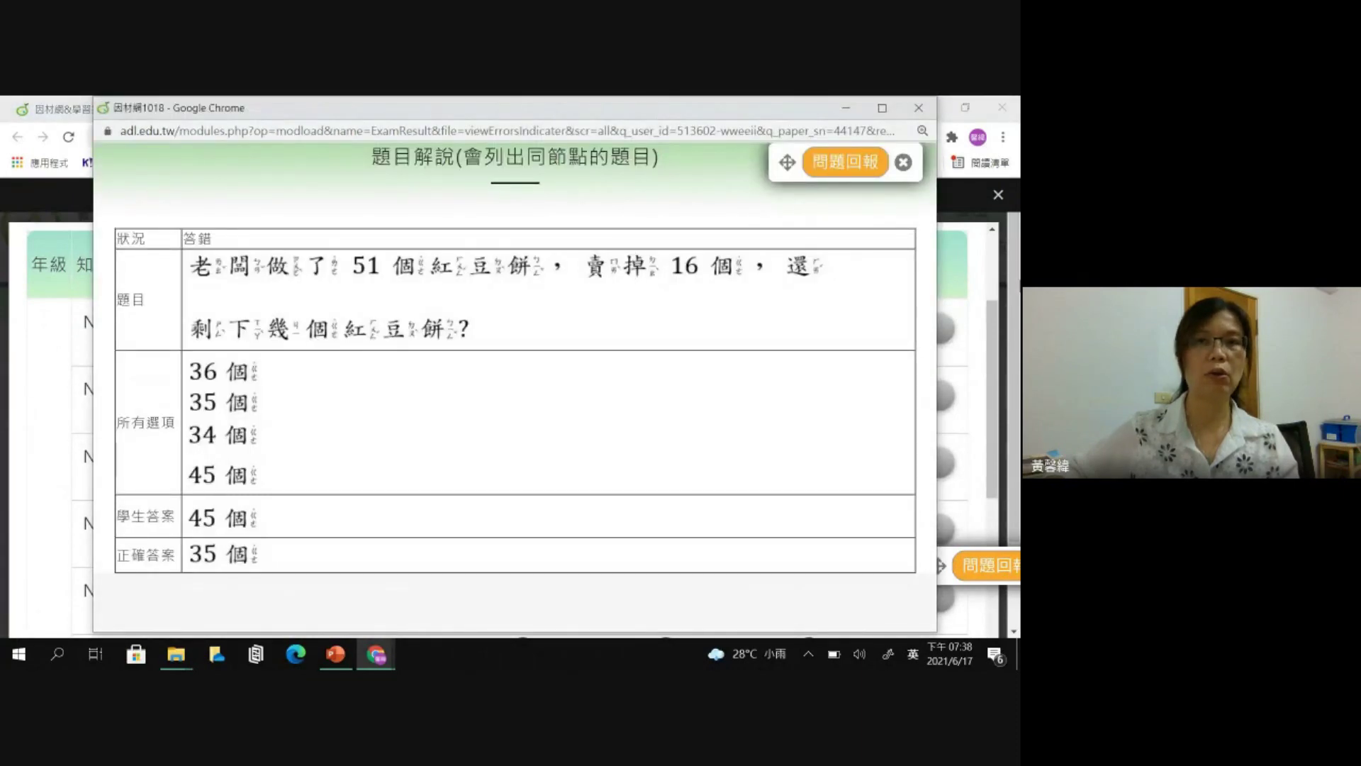
left_click(919, 108)
- Highlight the 22:07 test duration, then close the student diagnostic report
scroll(303, 354, "up", 2)
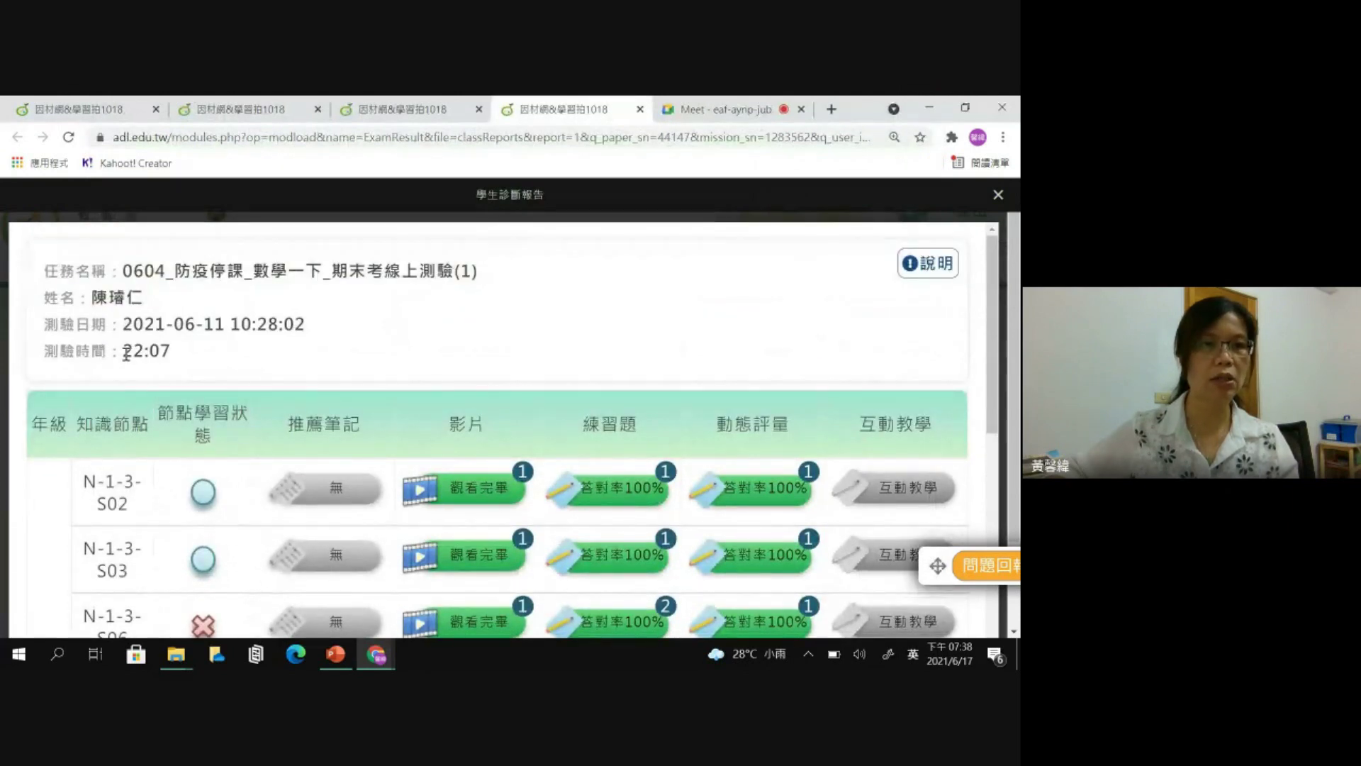
left_click_drag(125, 354, 172, 351)
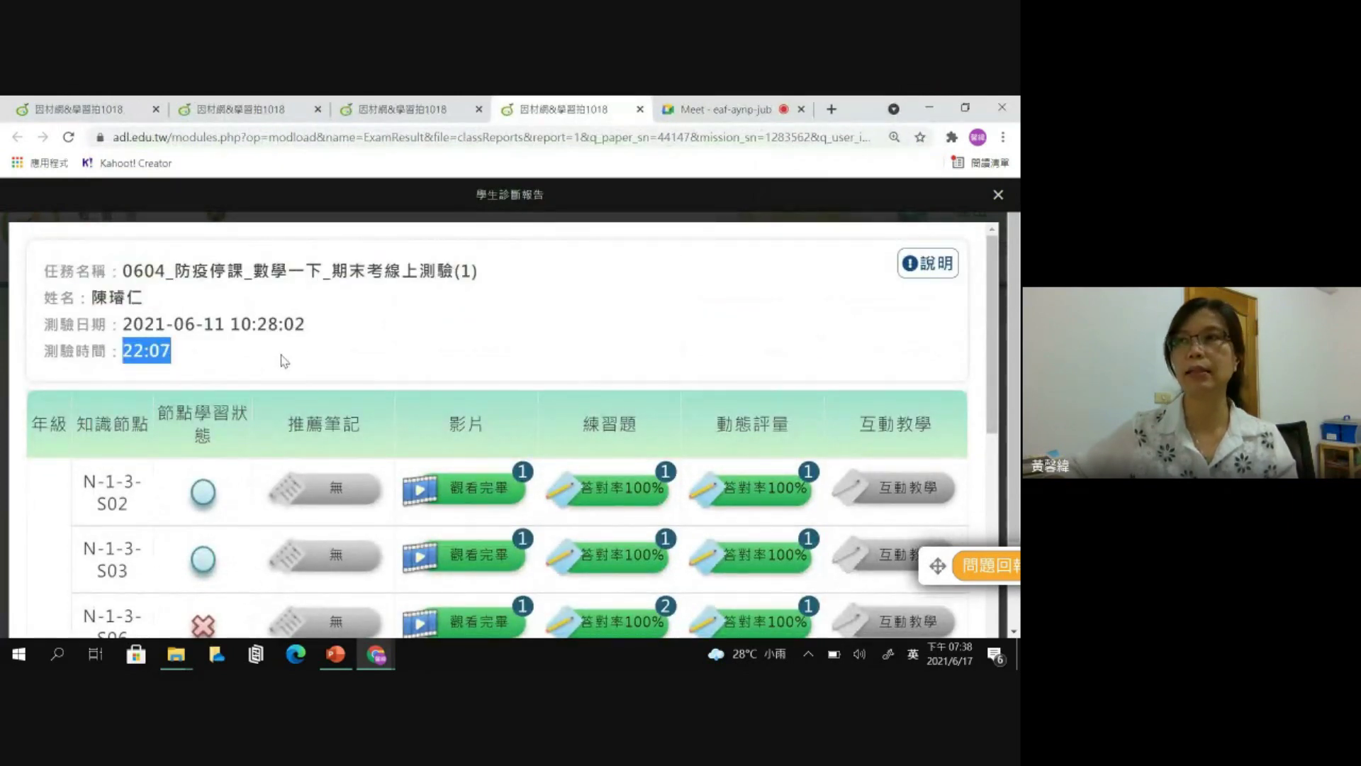
scroll(261, 364, "down", 1)
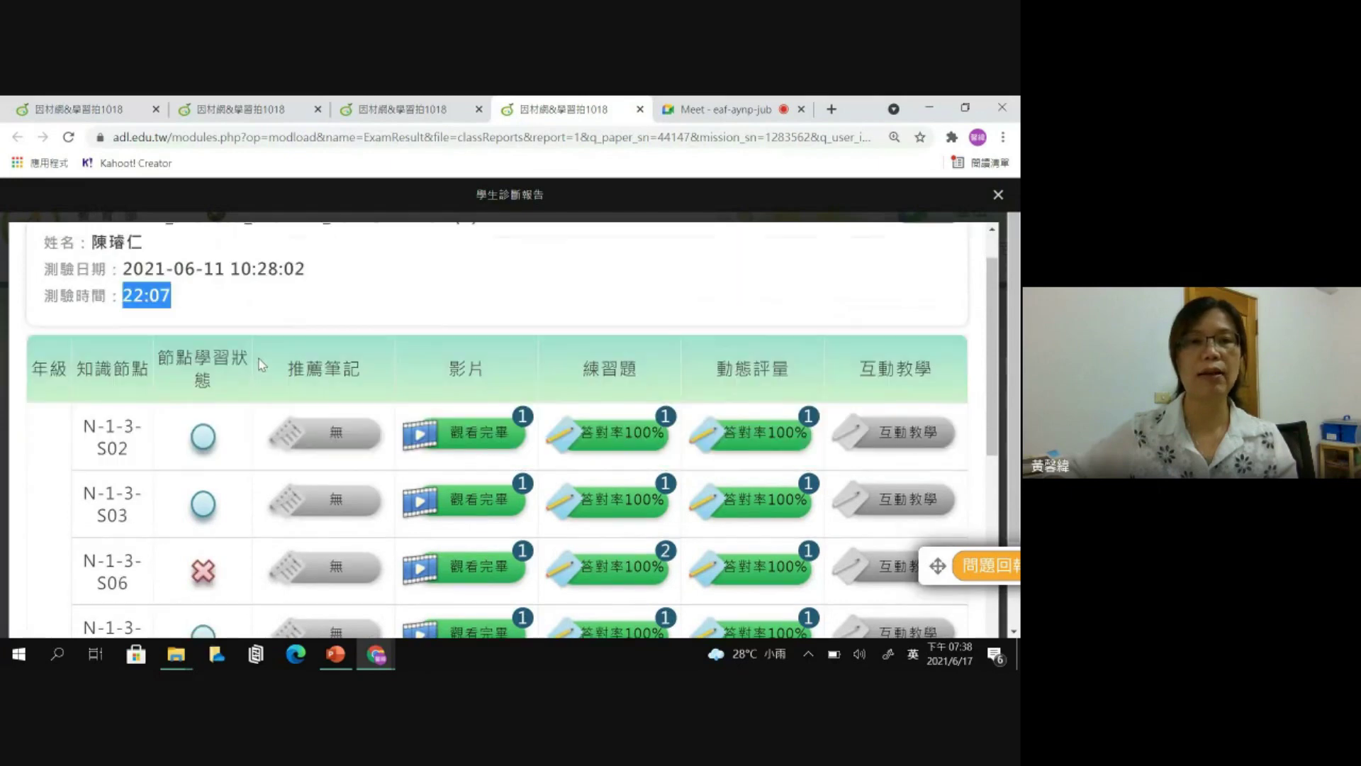
scroll(426, 426, "up", 1)
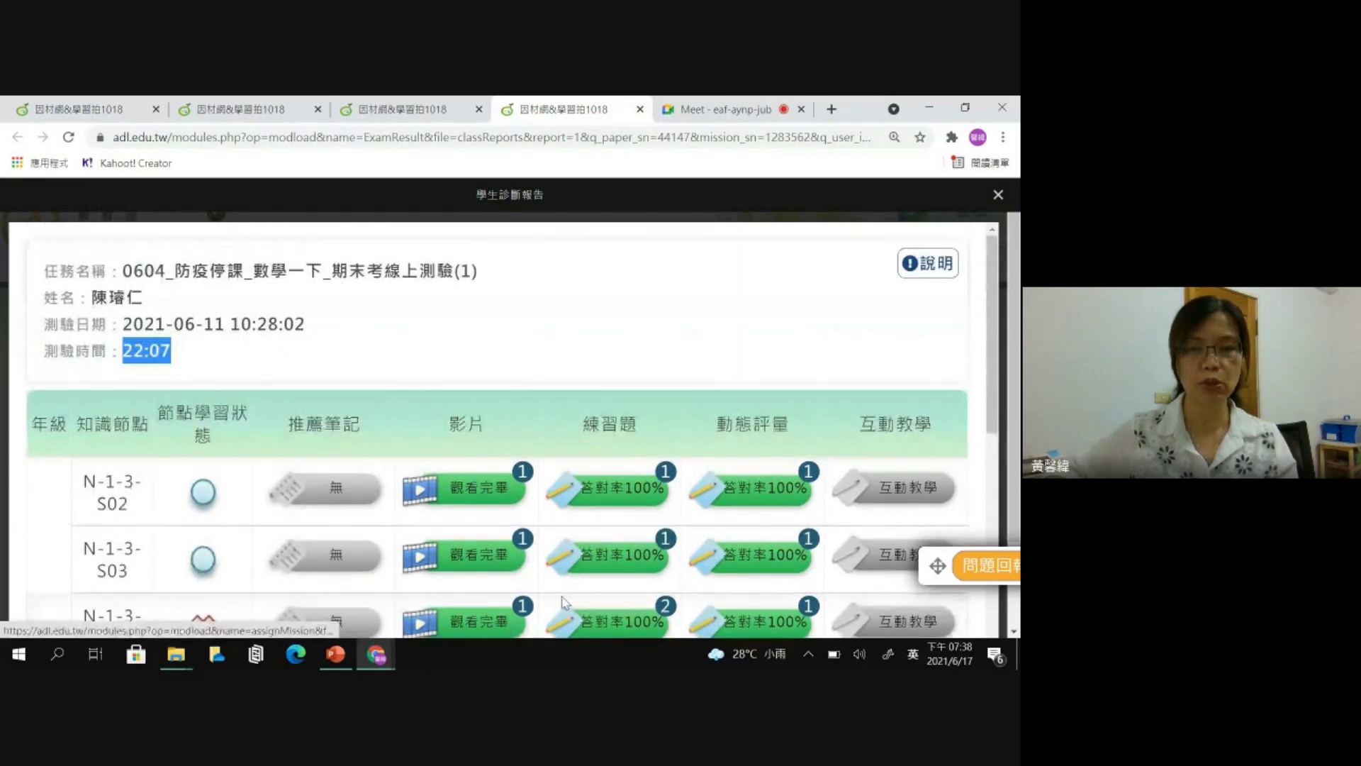
scroll(514, 544, "down", 1)
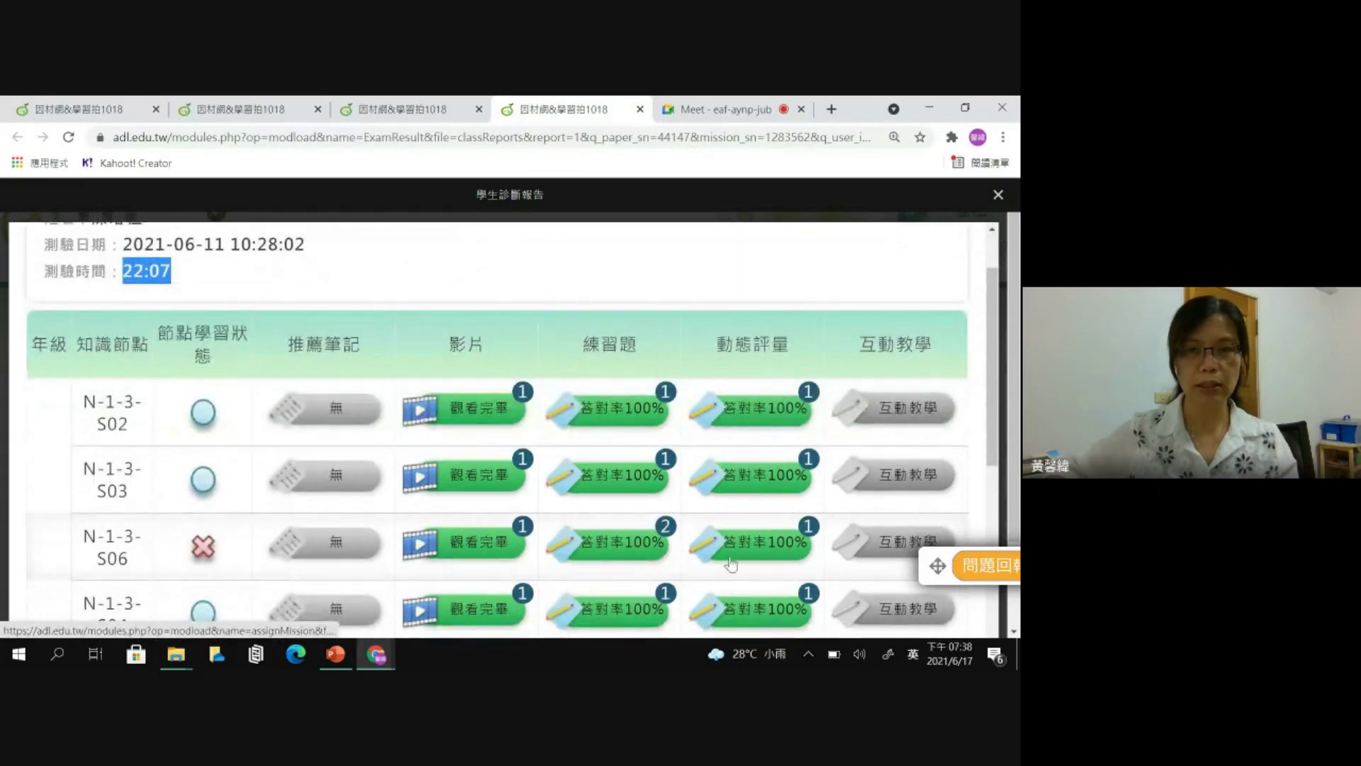
scroll(1000, 344, "up", 1)
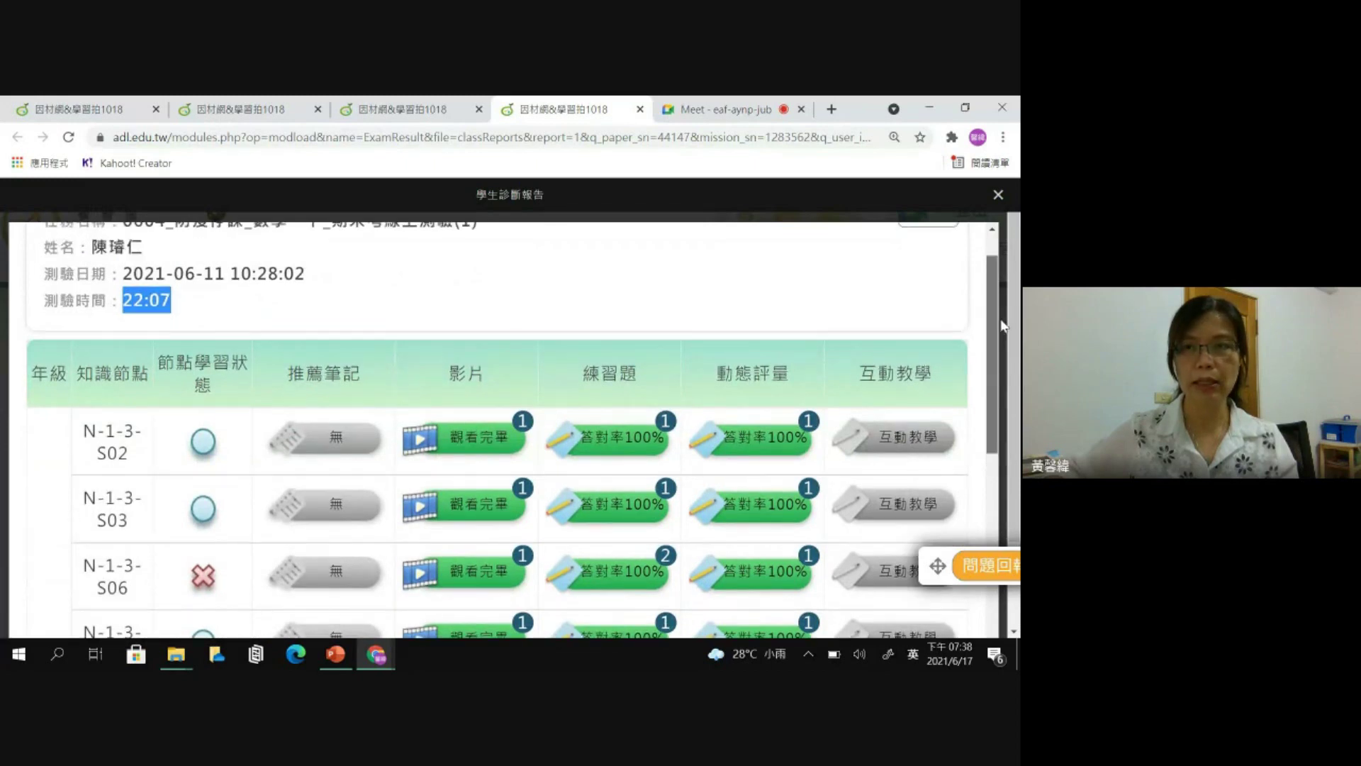
mouse_move(938, 270)
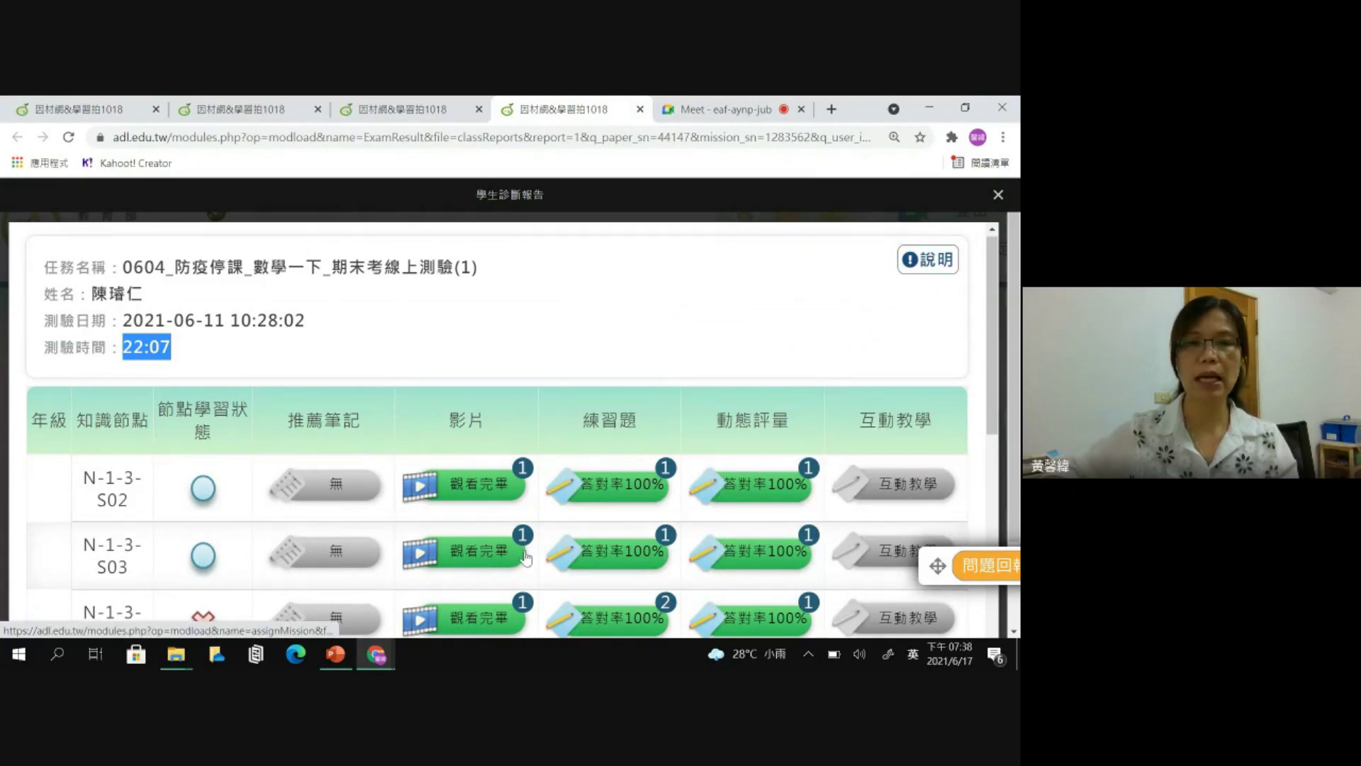
scroll(532, 535, "down", 1)
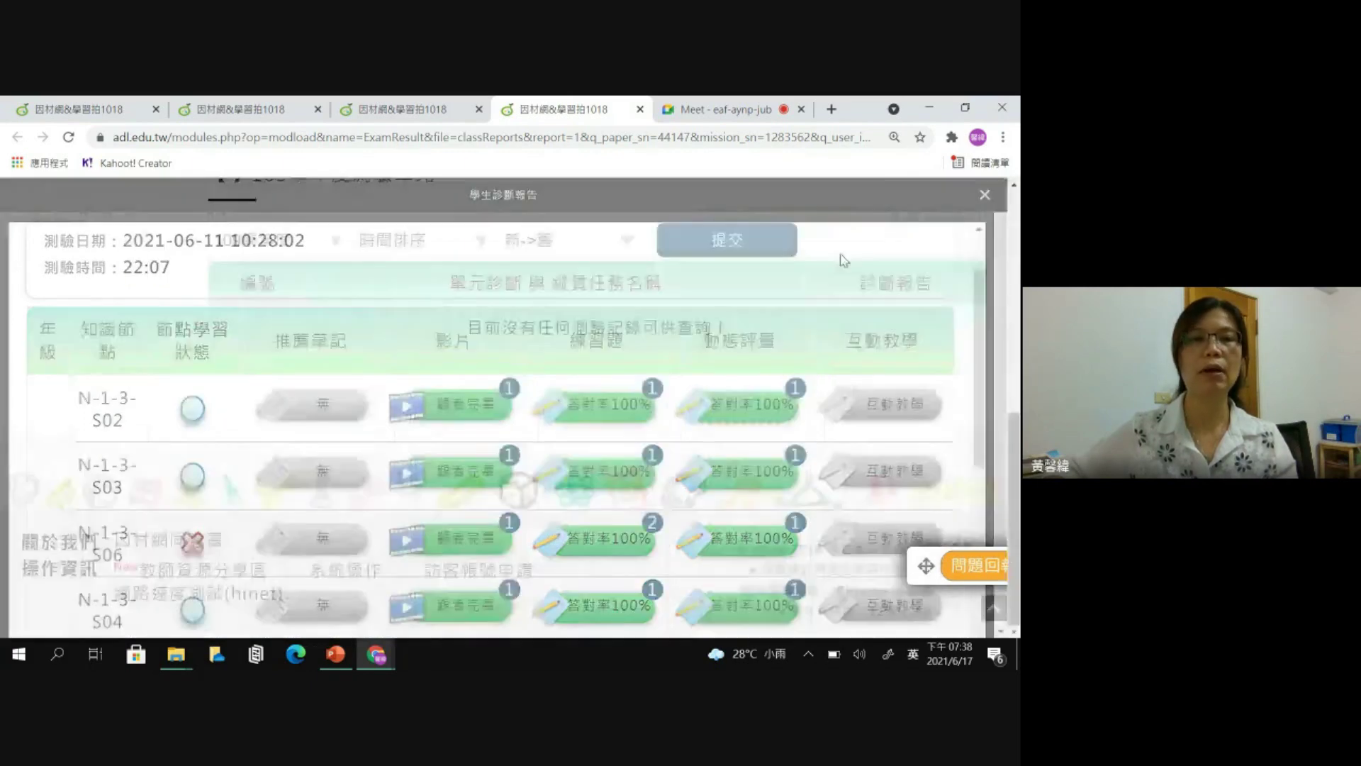
left_click(999, 196)
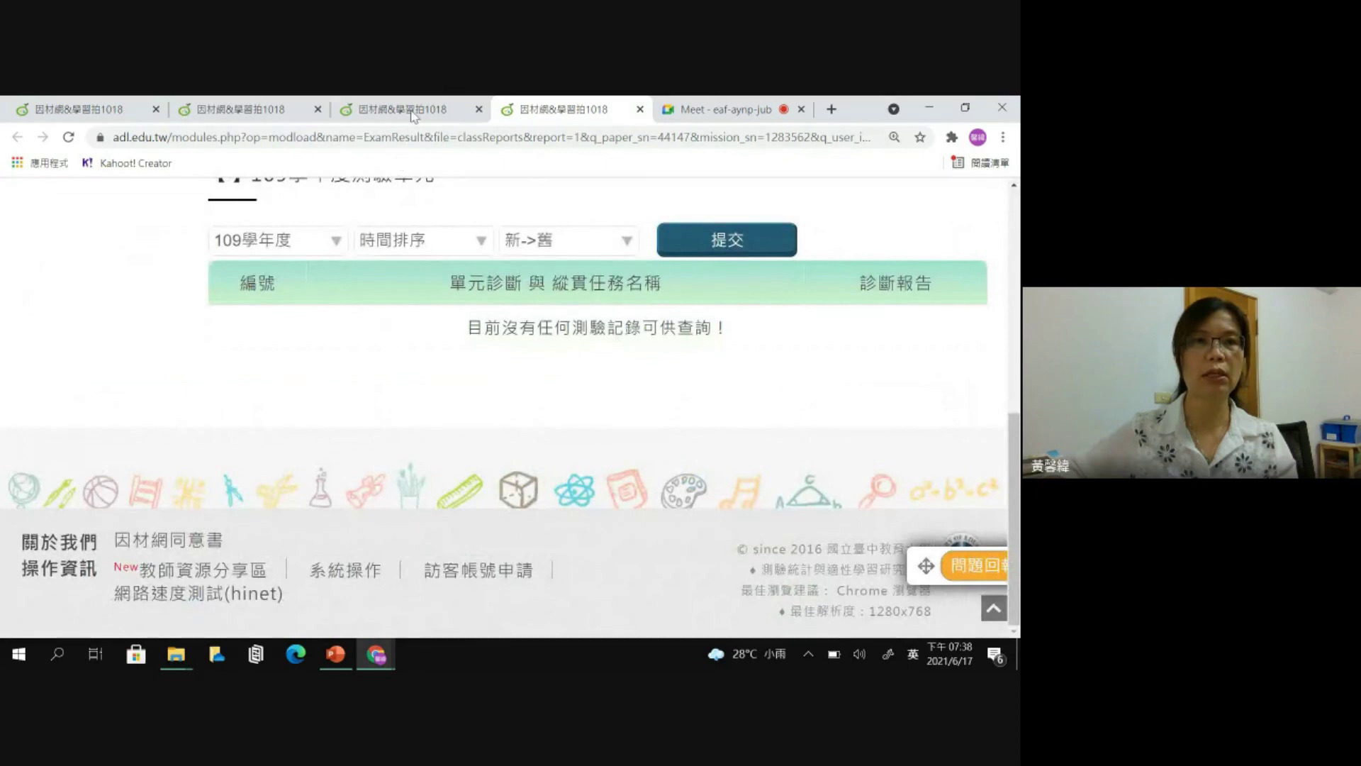
- Sort the class report by 最近一次 question accuracy, lowest first, then open the 任務進度 page
left_click(402, 110)
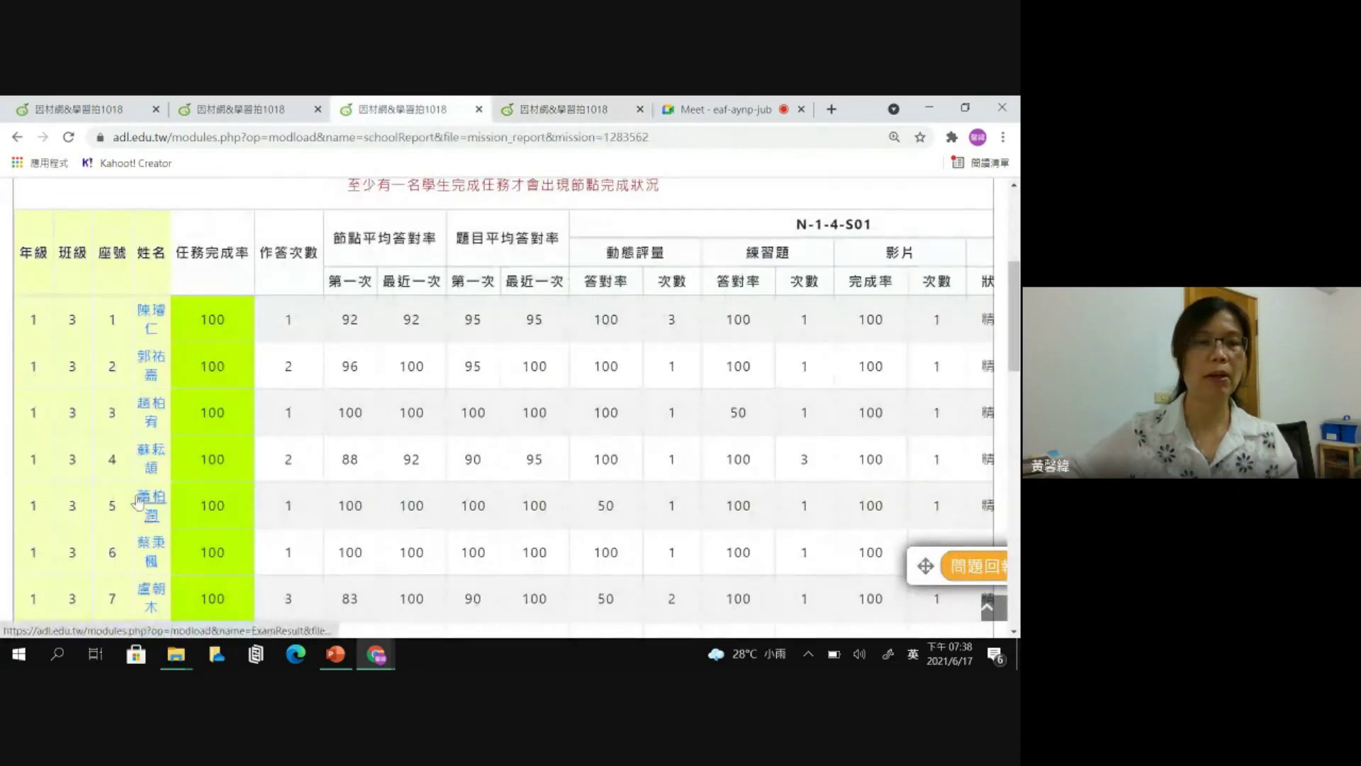
scroll(213, 475, "down", 3)
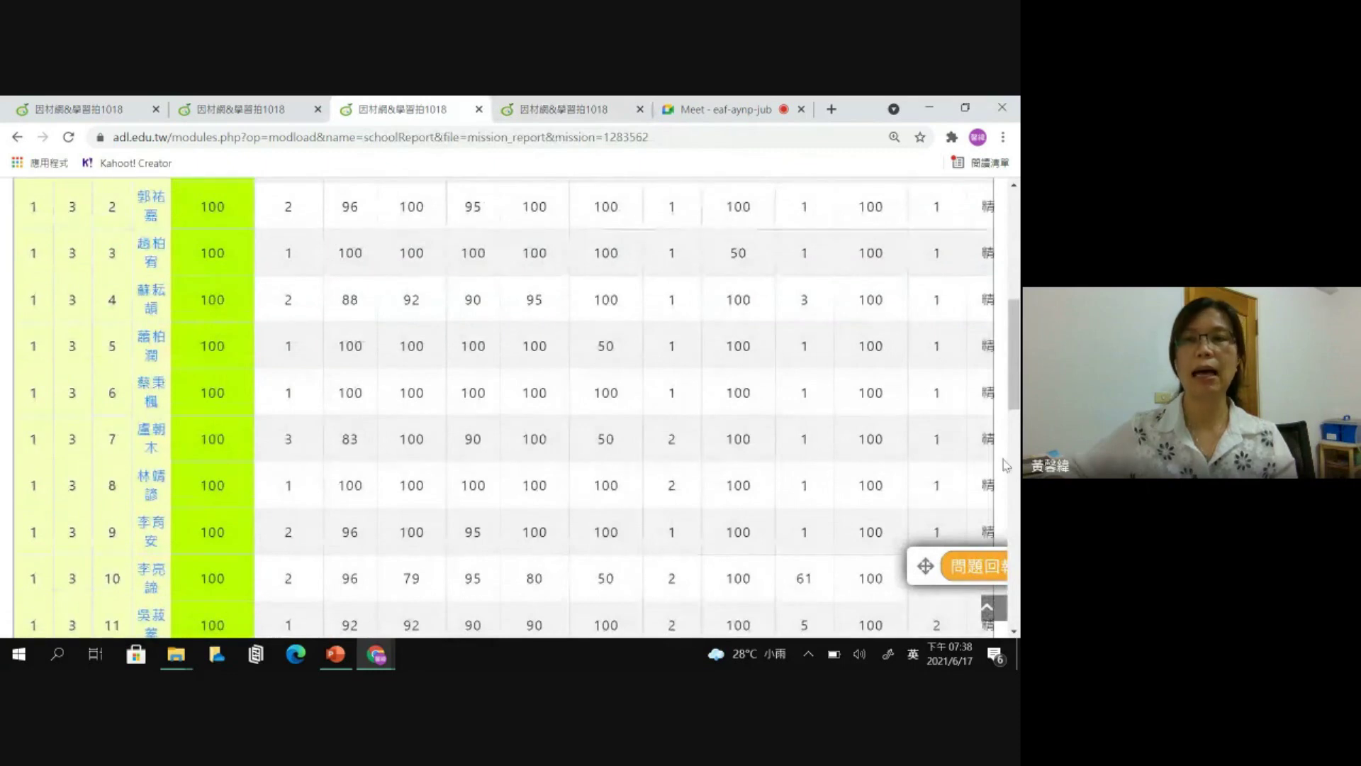
scroll(1014, 355, "up", 3)
scroll(1014, 319, "up", 3)
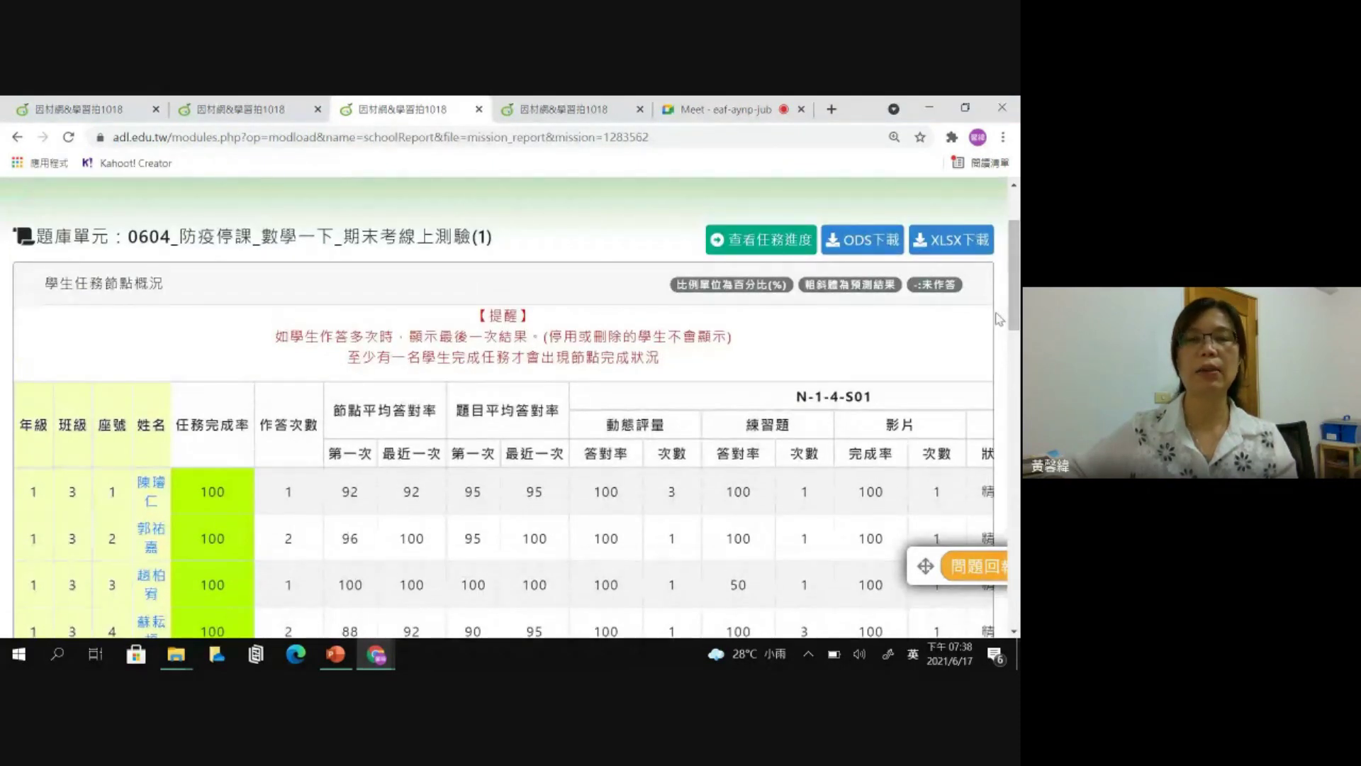
left_click(530, 458)
scroll(537, 457, "down", 1)
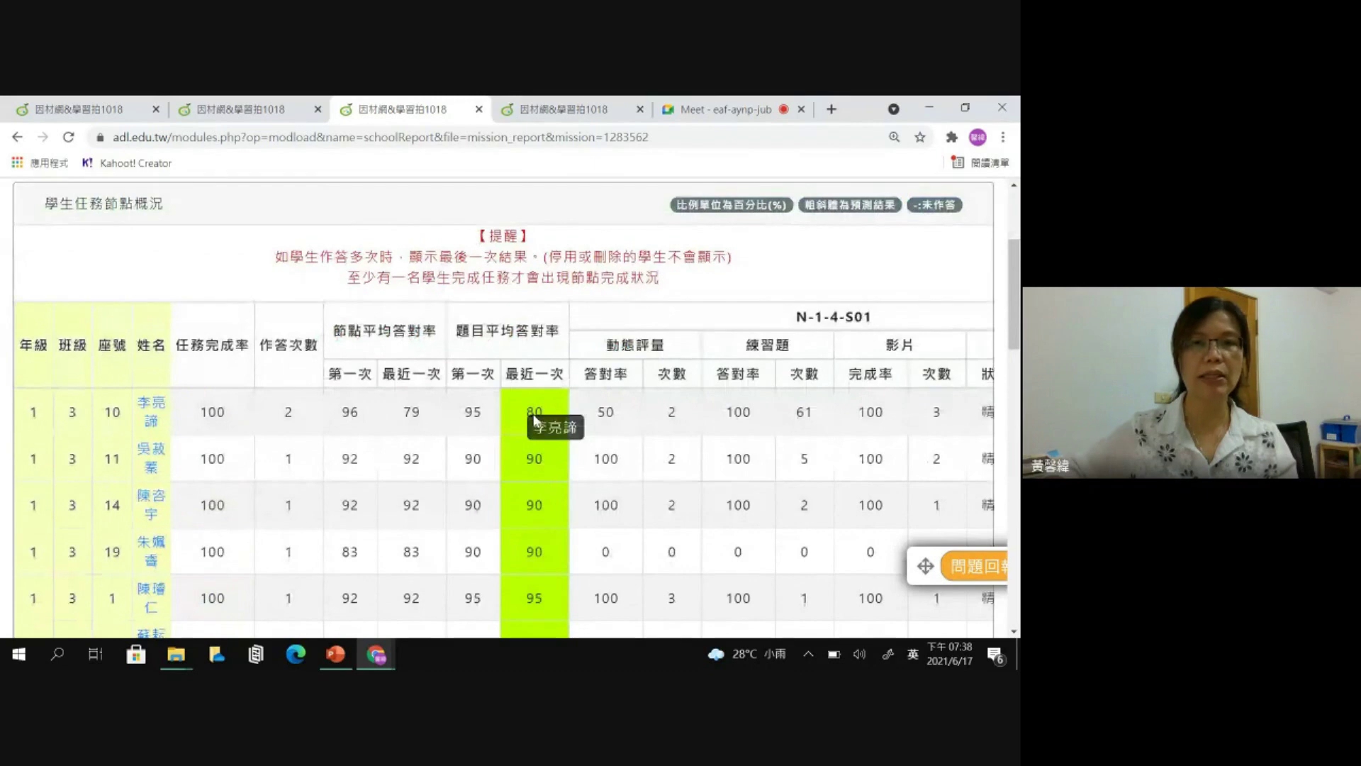
left_click(474, 380)
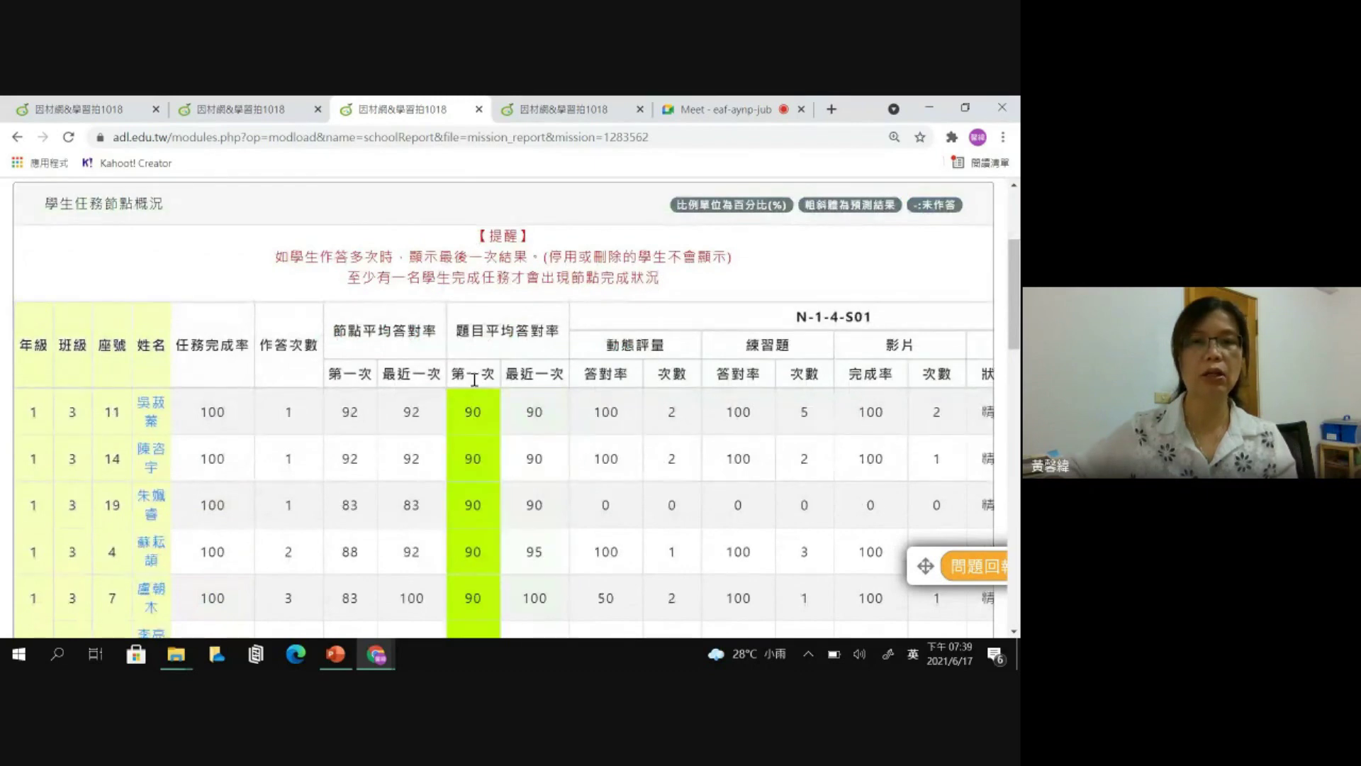
left_click(535, 376)
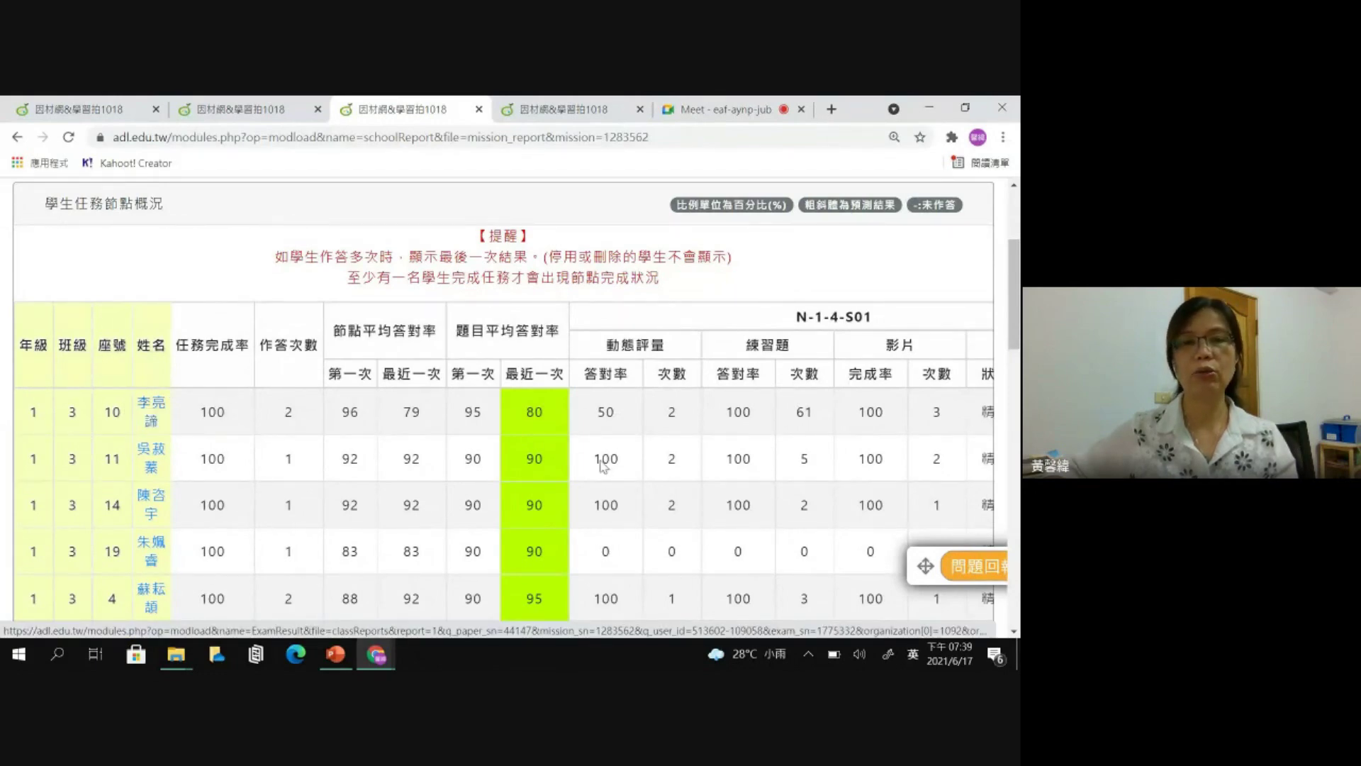
scroll(775, 371, "up", 3)
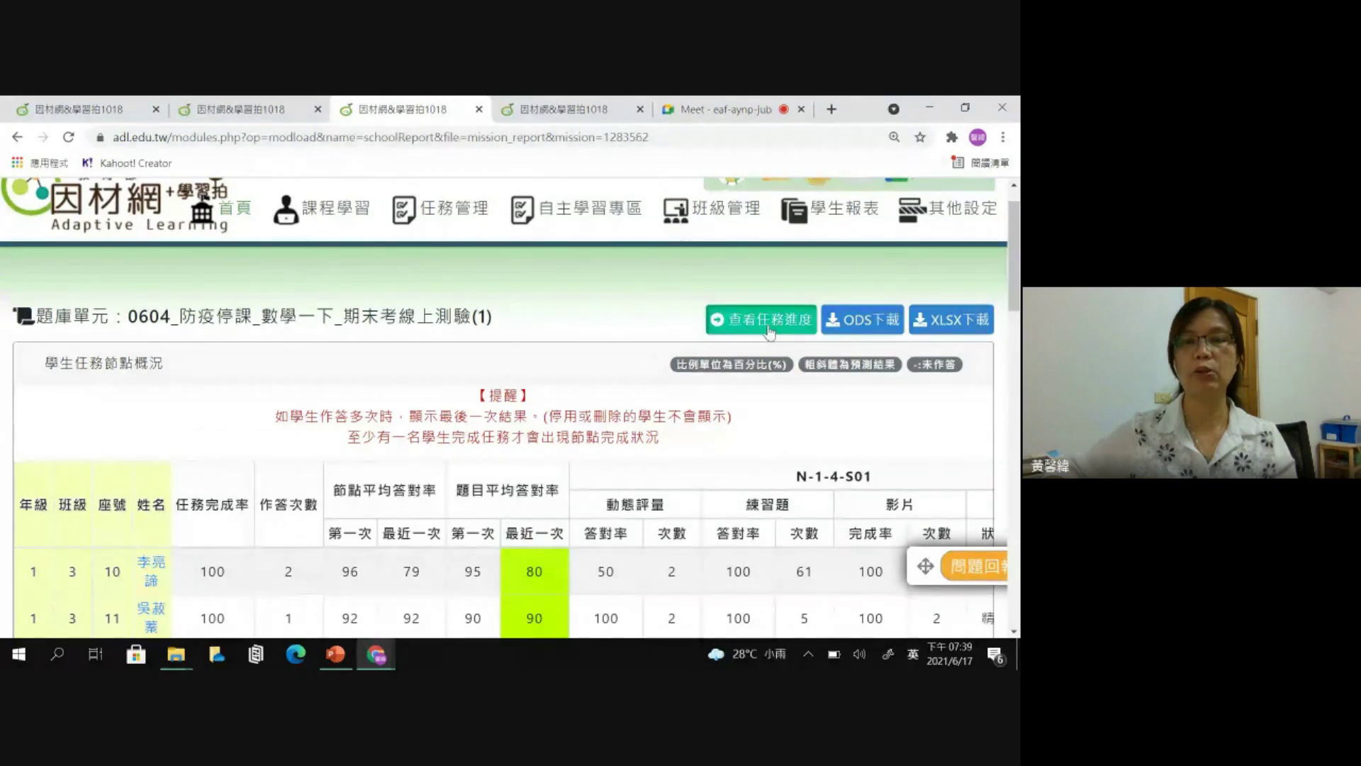
left_click(770, 328)
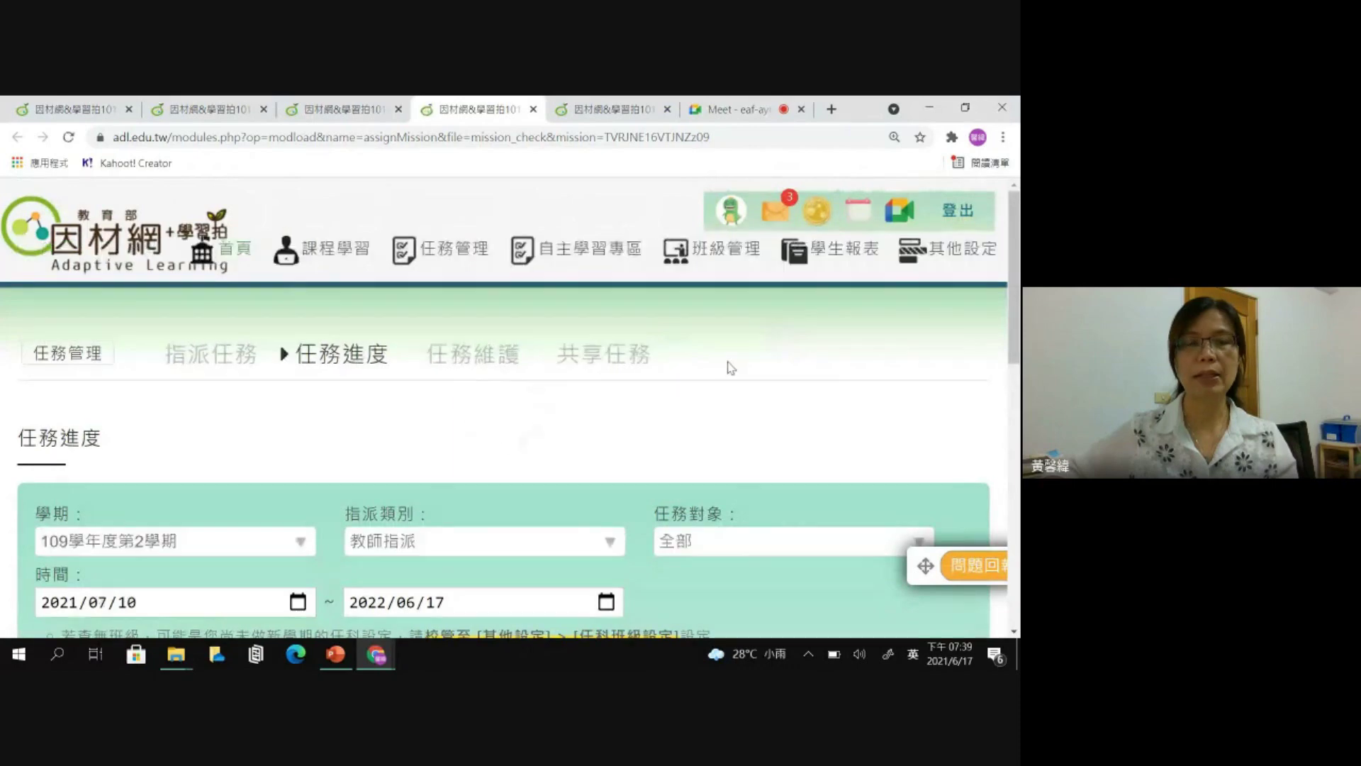
- Scroll to the 1年3班 class statistics showing 0 of 24 students unfinished
scroll(731, 367, "down", 6)
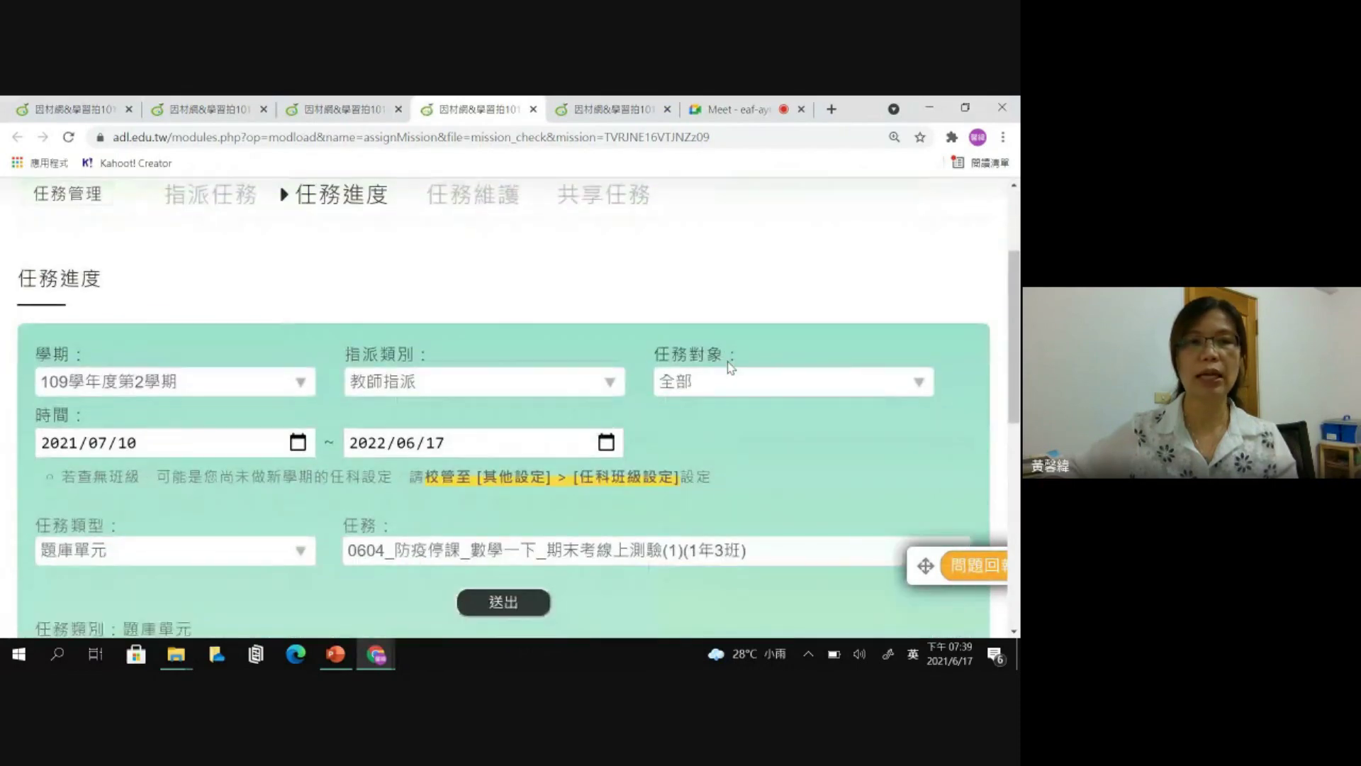
scroll(730, 367, "down", 2)
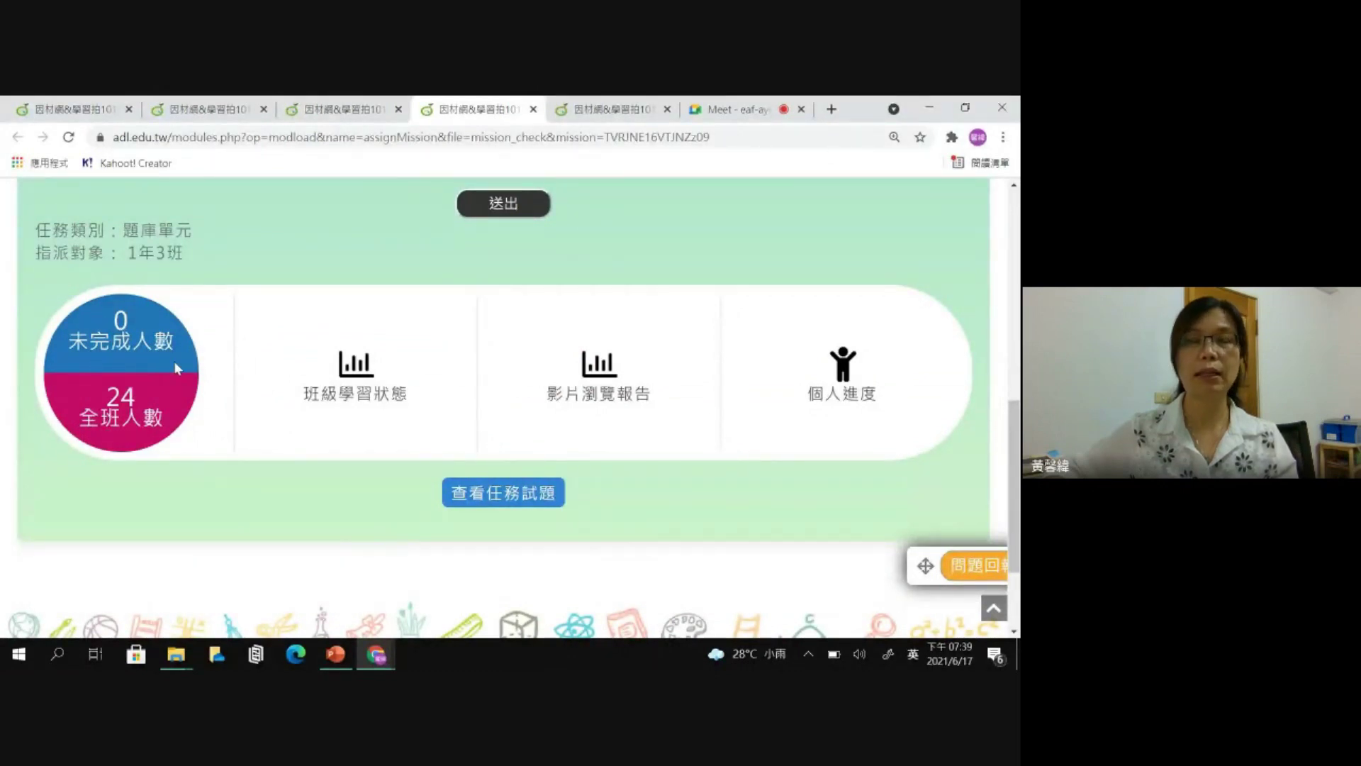
- Browse the task's questions by knowledge node from N-1-3-S02, then return to the progress overview
left_click(521, 495)
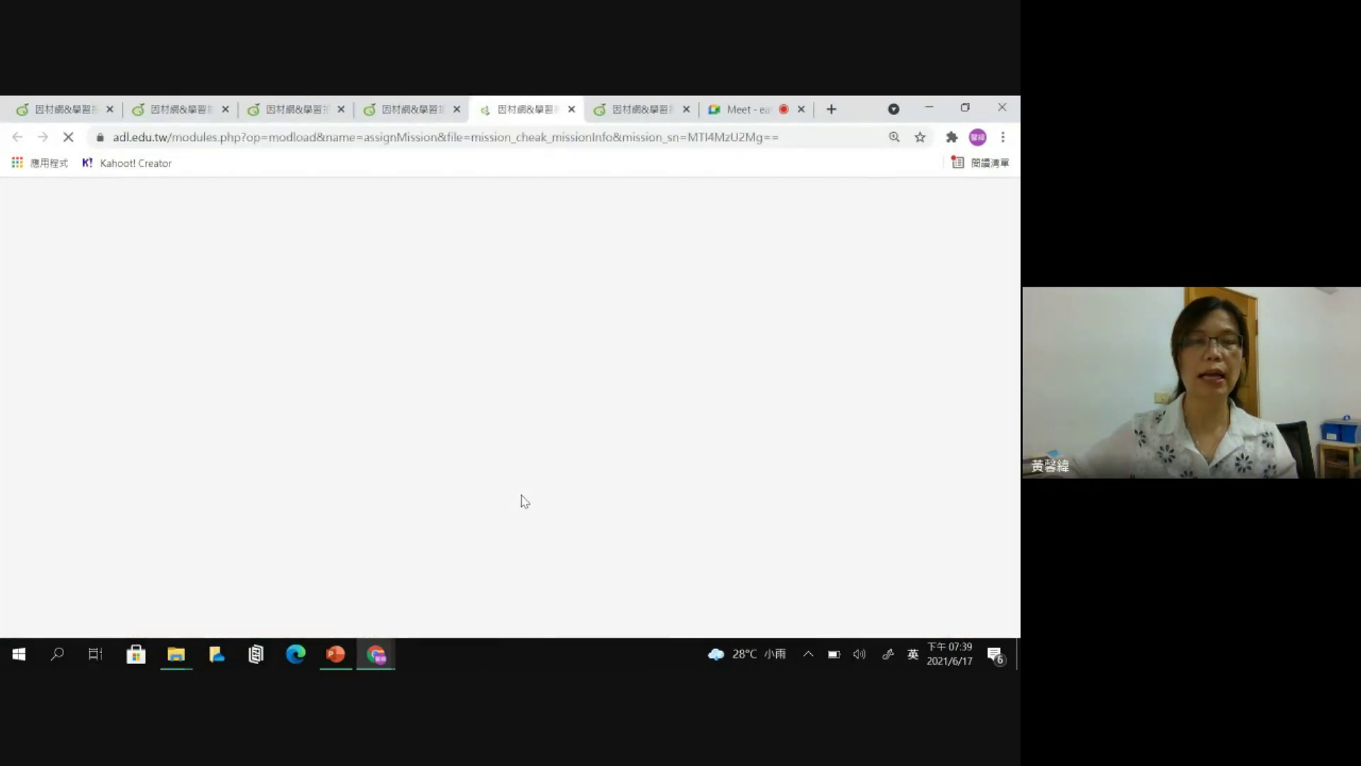
scroll(182, 461, "down", 10)
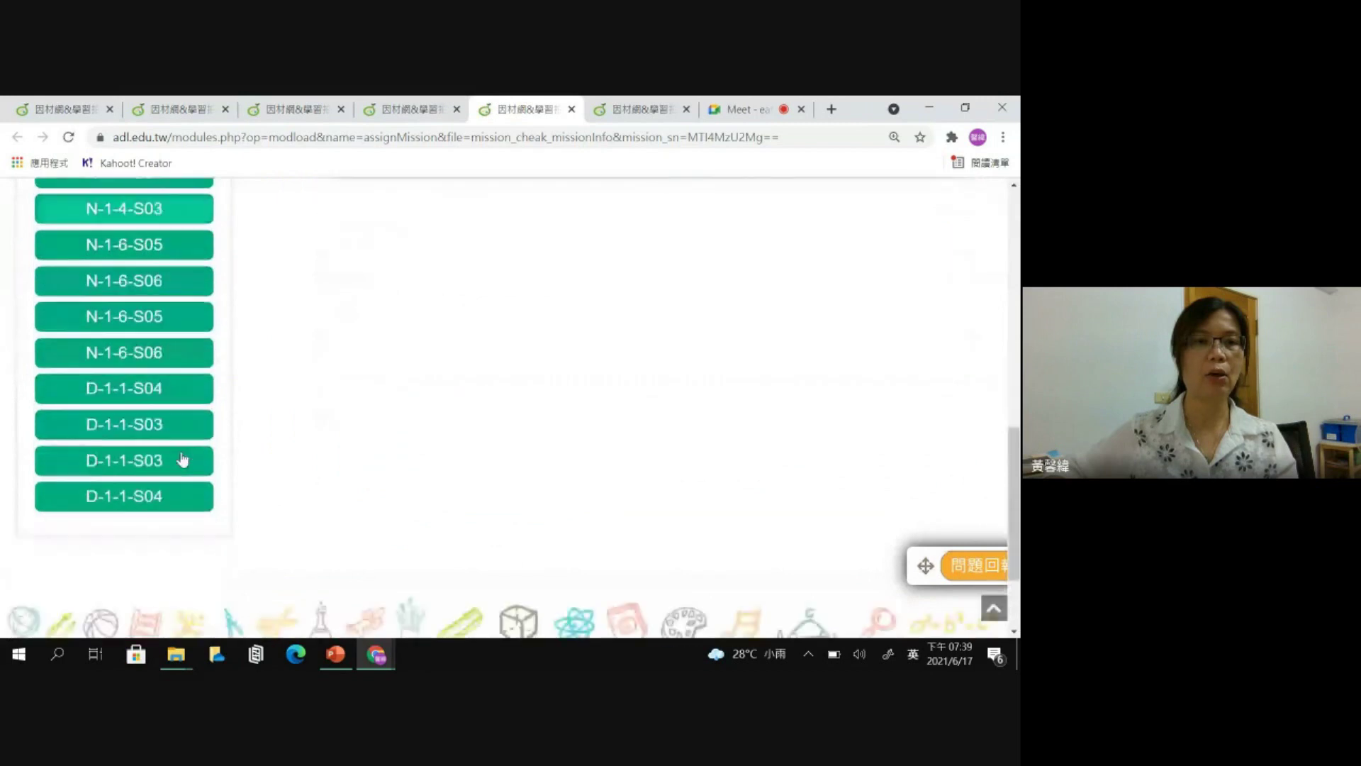
scroll(184, 454, "up", 6)
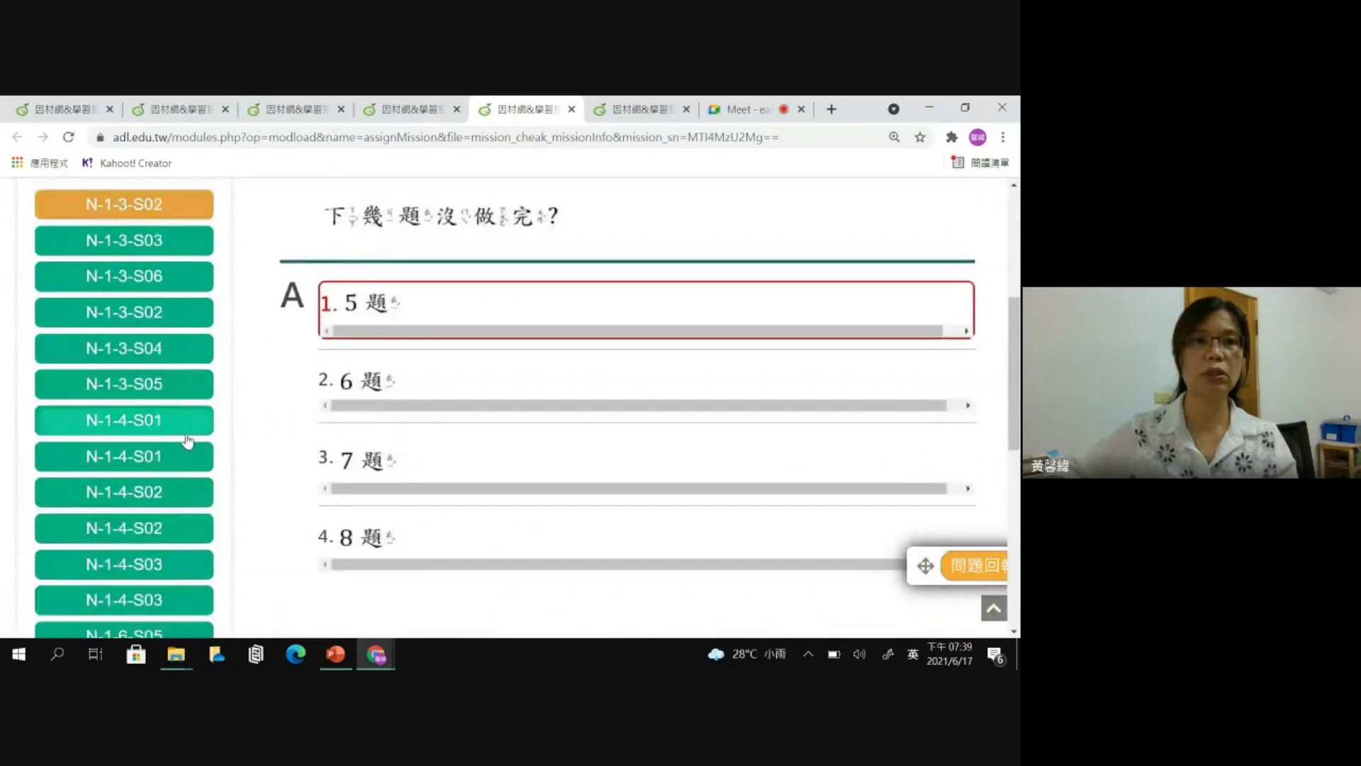
scroll(188, 438, "up", 3)
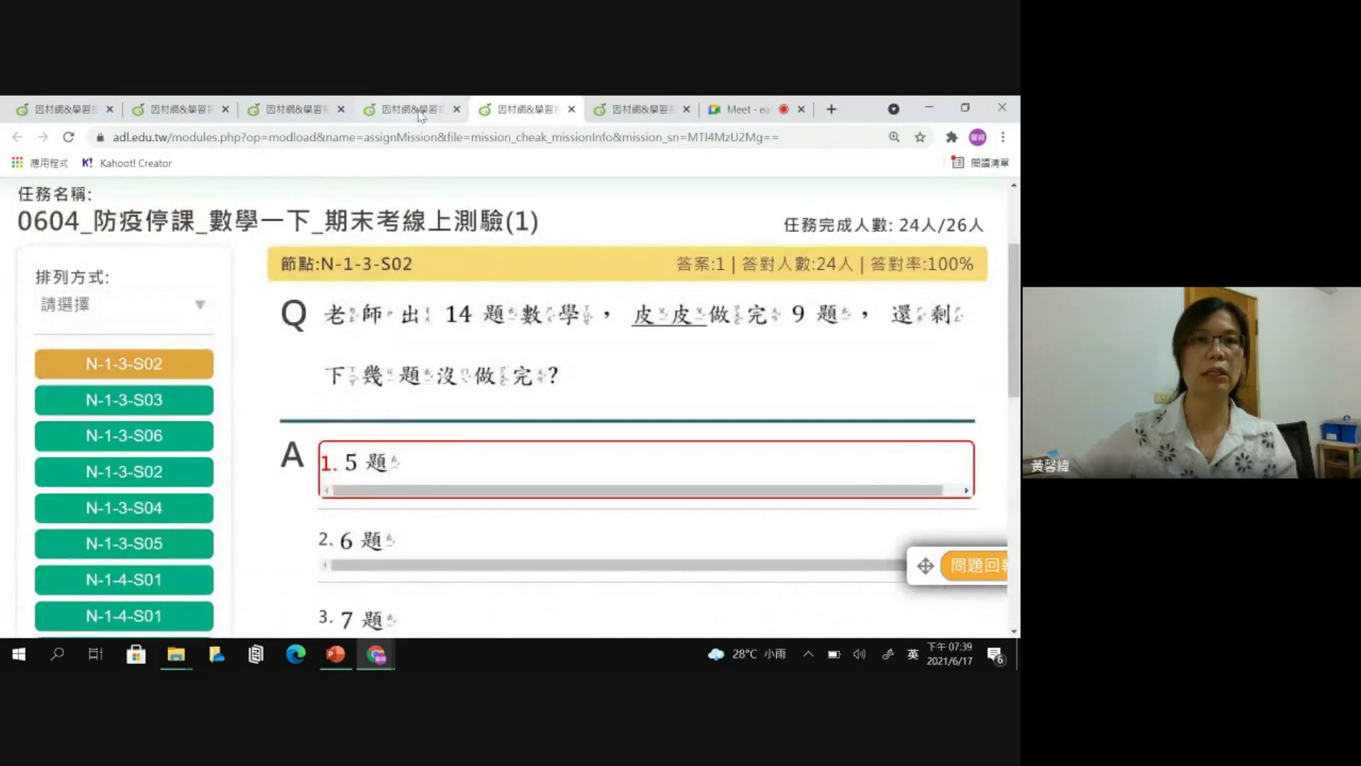
left_click(420, 110)
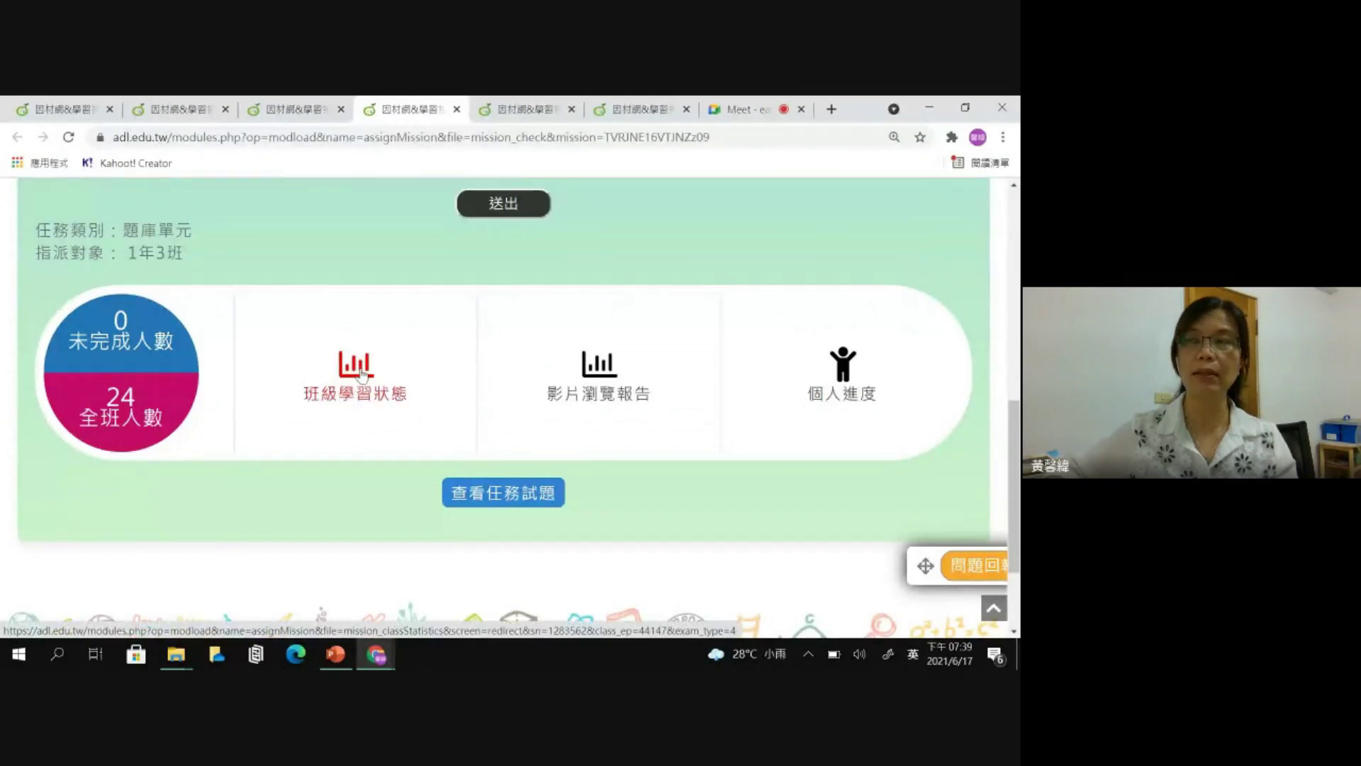
left_click(362, 373)
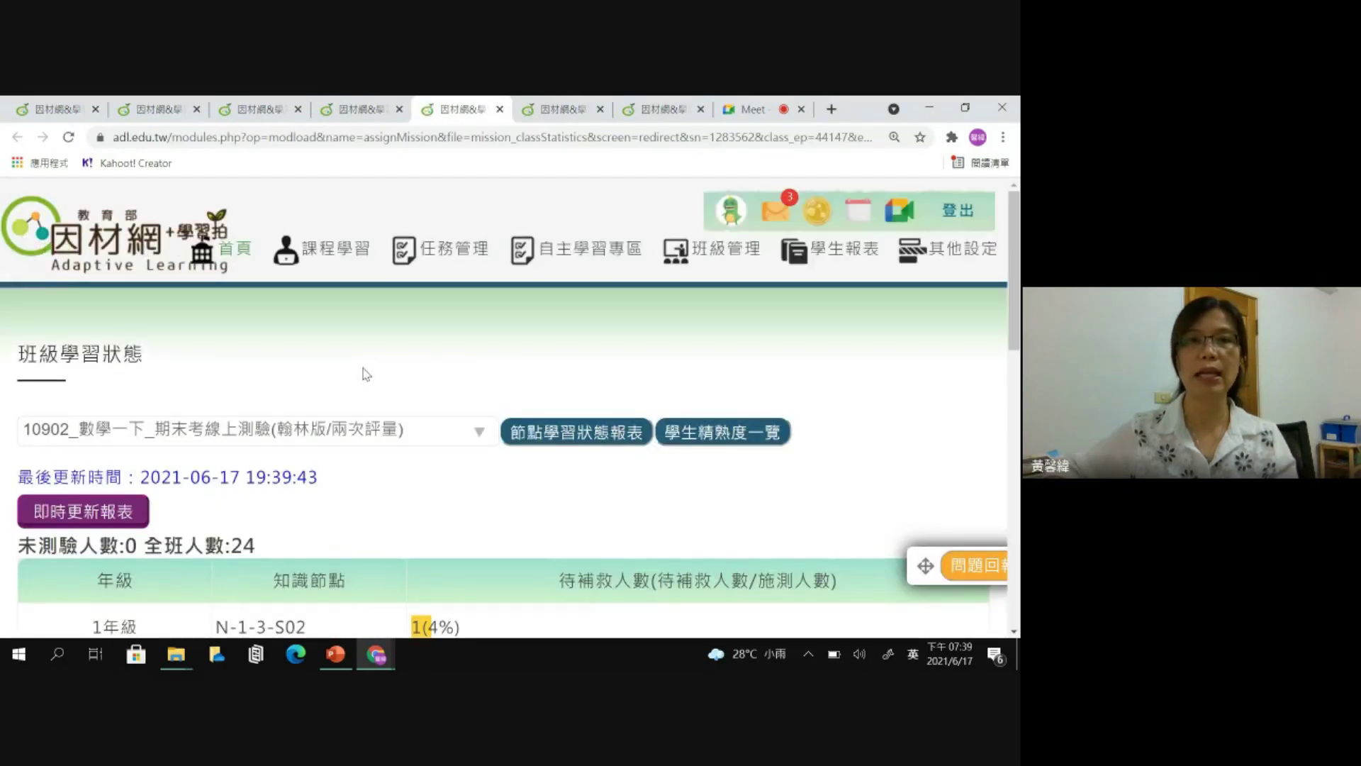
scroll(532, 370, "down", 5)
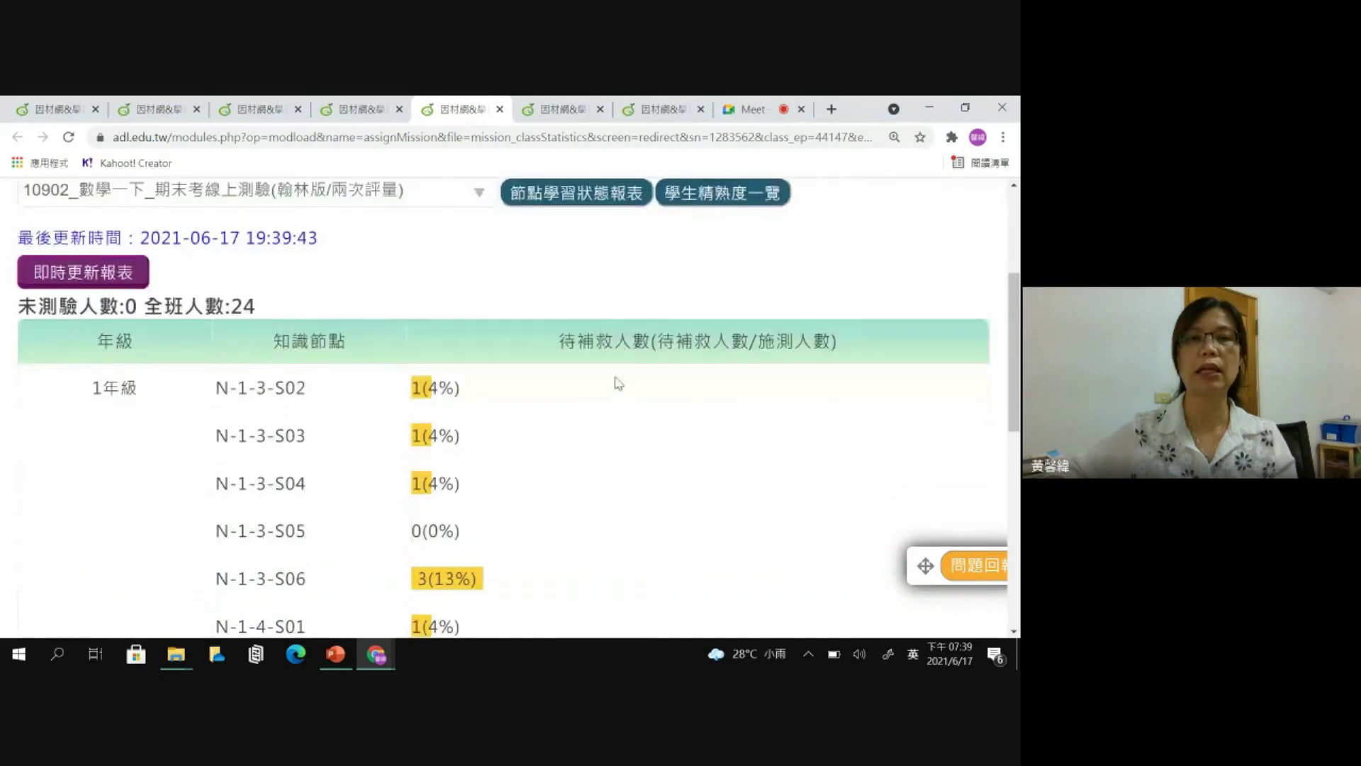
scroll(616, 383, "down", 1)
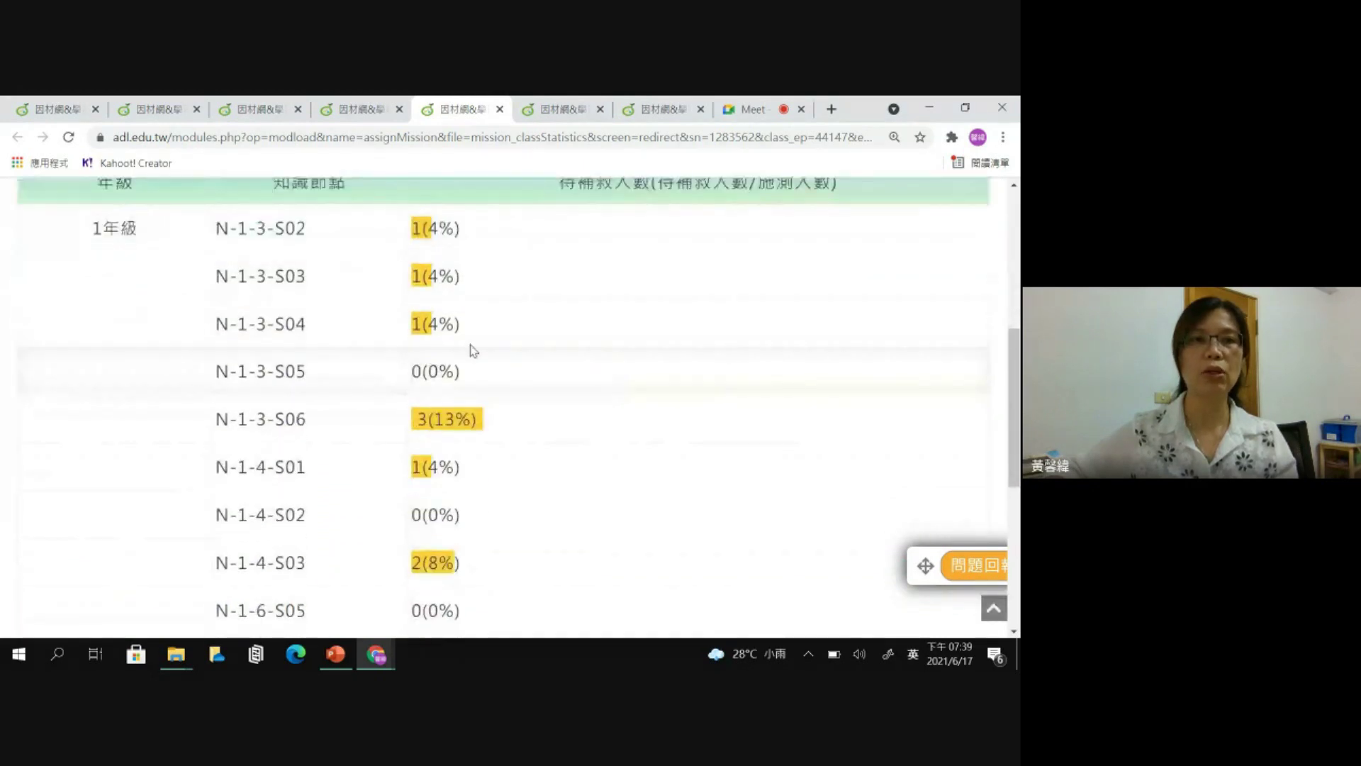
mouse_move(306, 276)
mouse_move(287, 228)
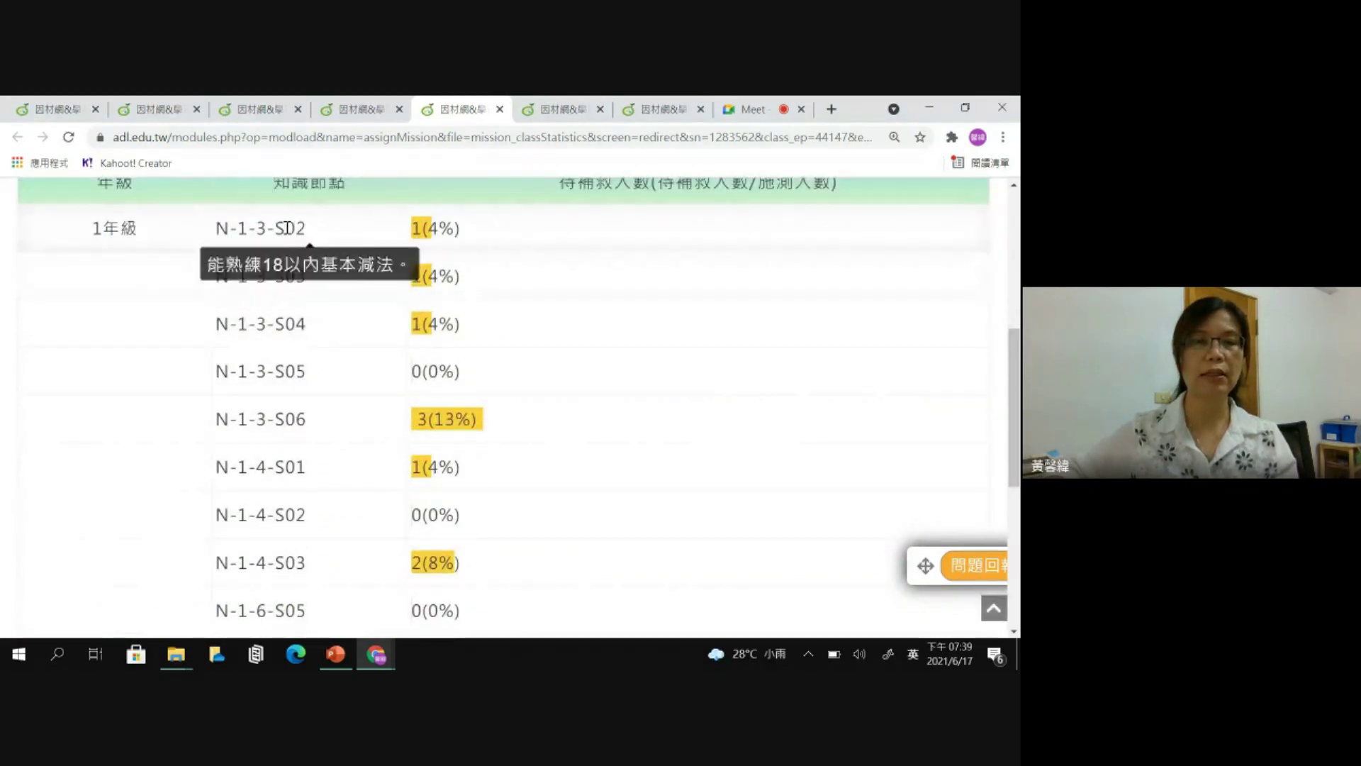
mouse_move(275, 323)
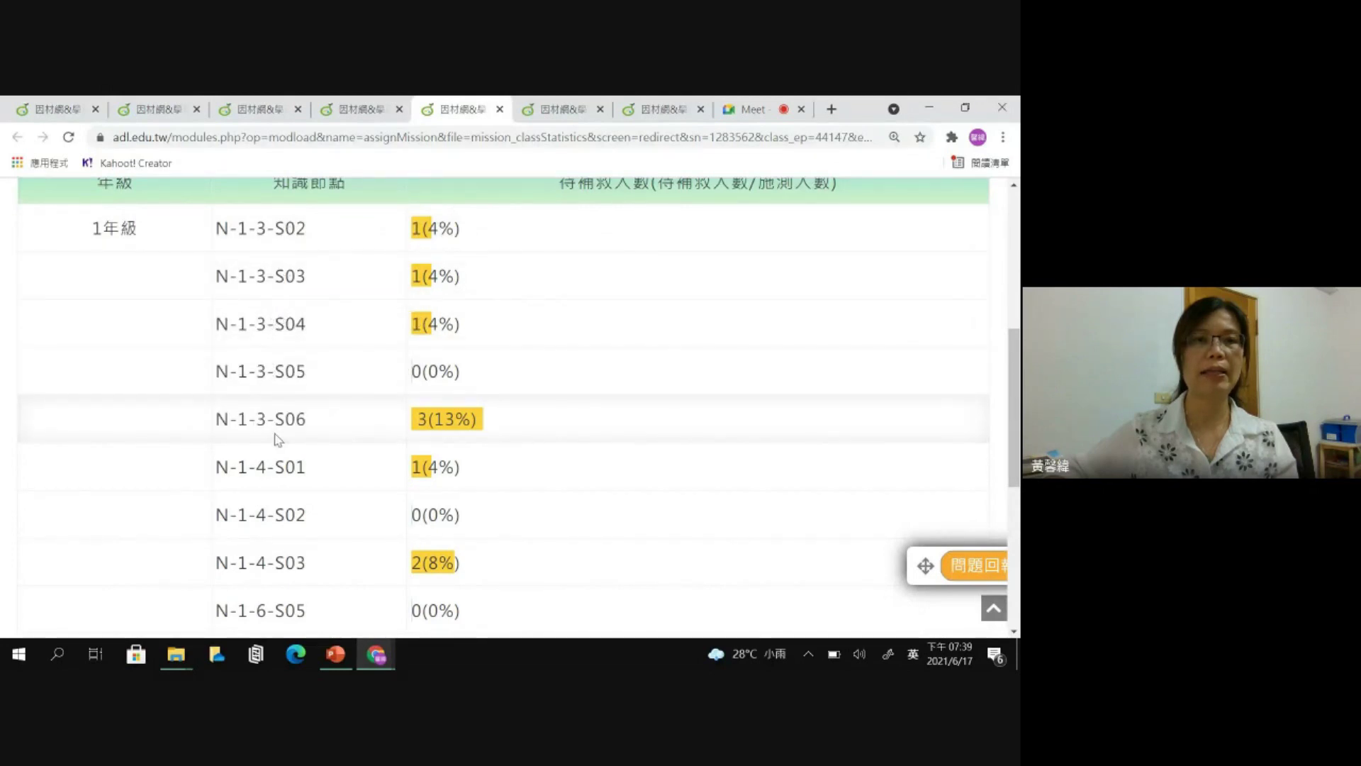
mouse_move(286, 469)
scroll(286, 470, "down", 1)
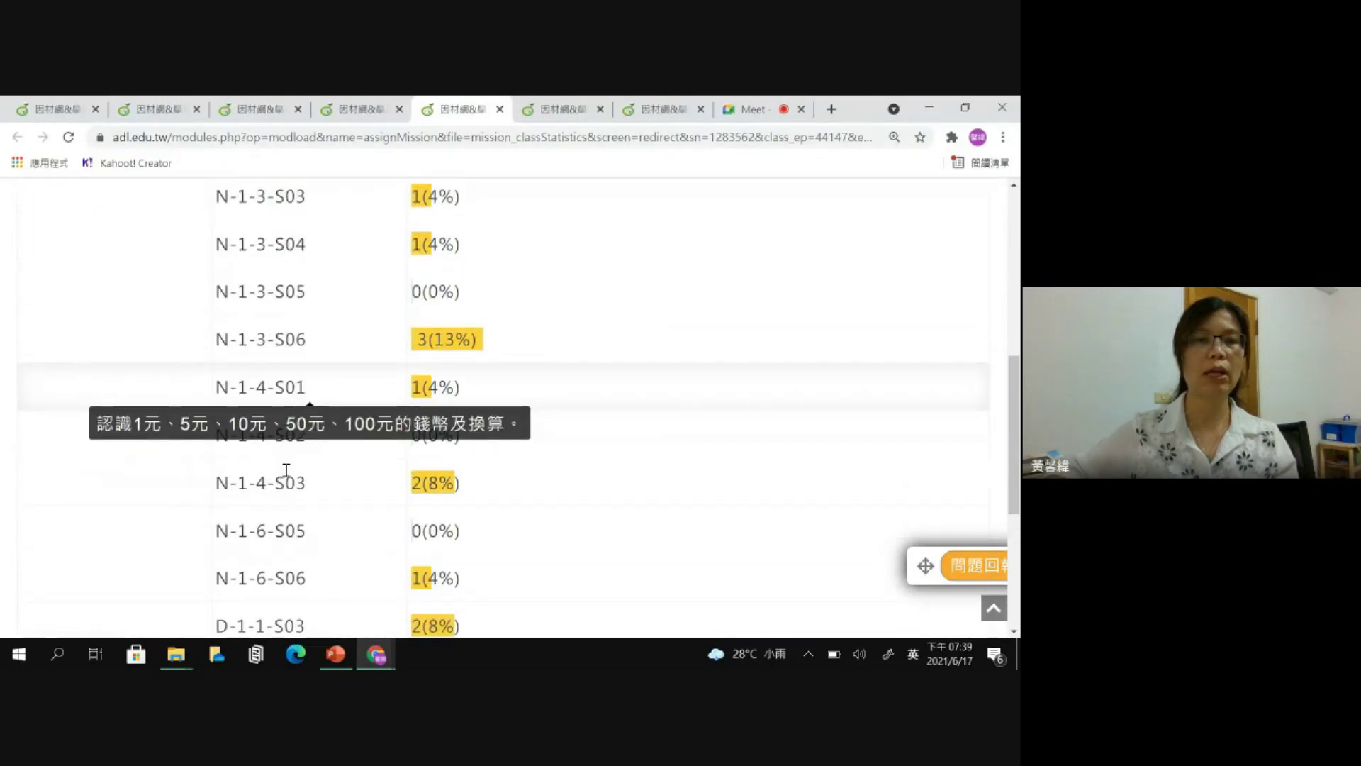
scroll(284, 480, "down", 1)
scroll(275, 493, "down", 1)
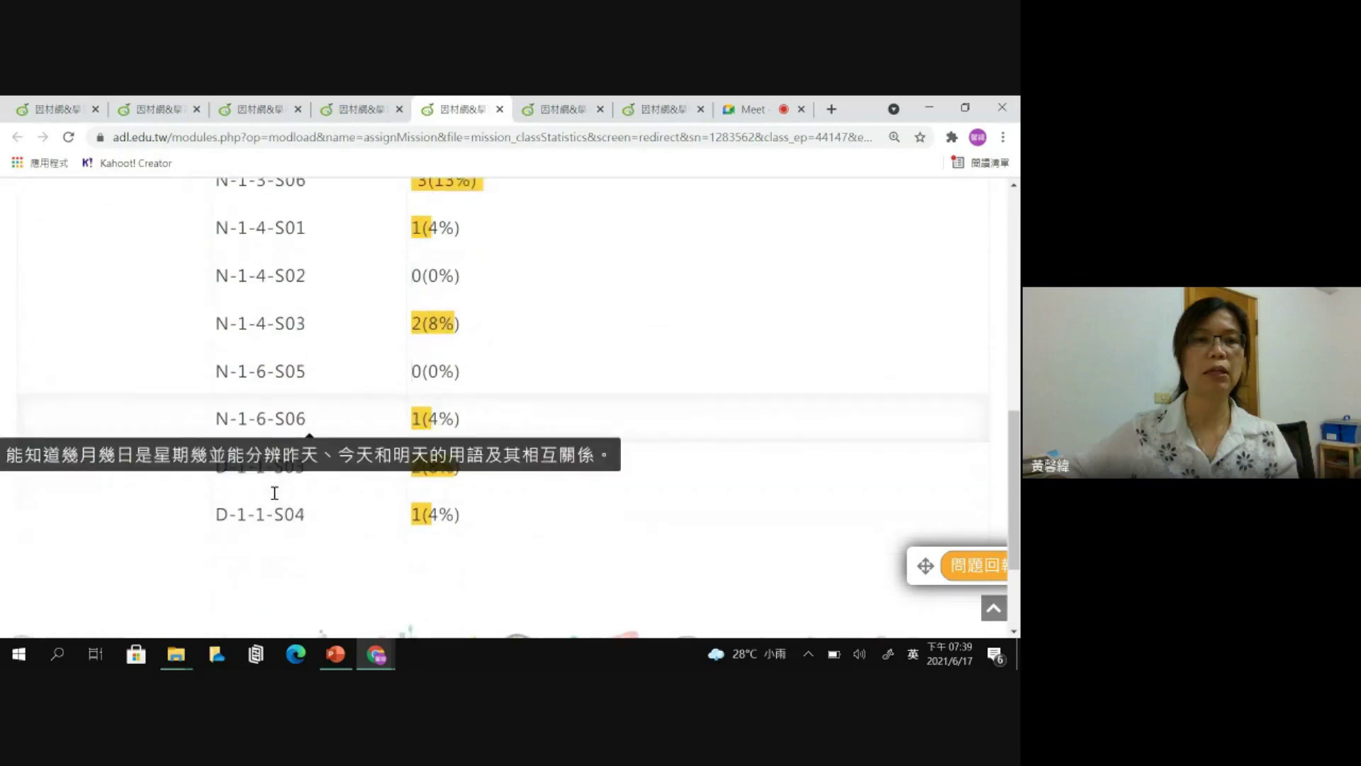
mouse_move(282, 520)
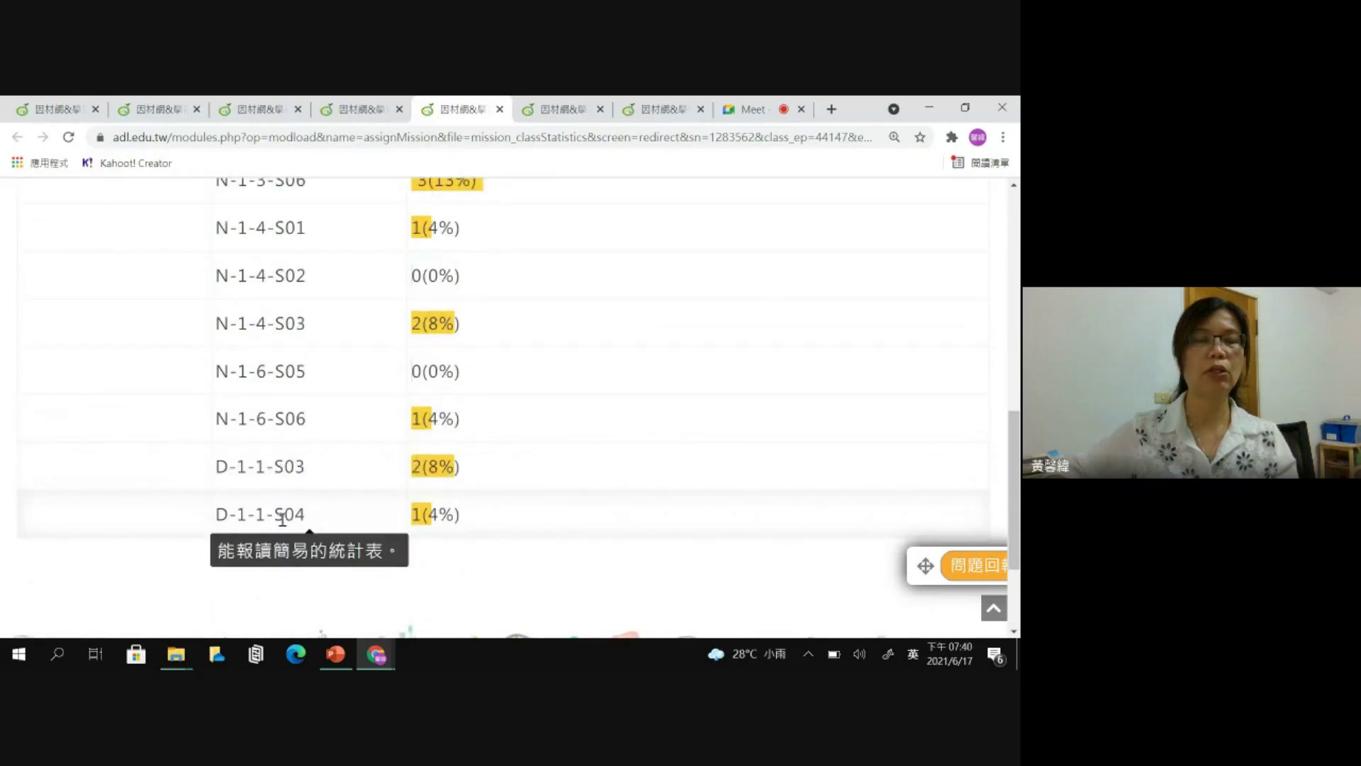
left_click_drag(1018, 465, 1018, 365)
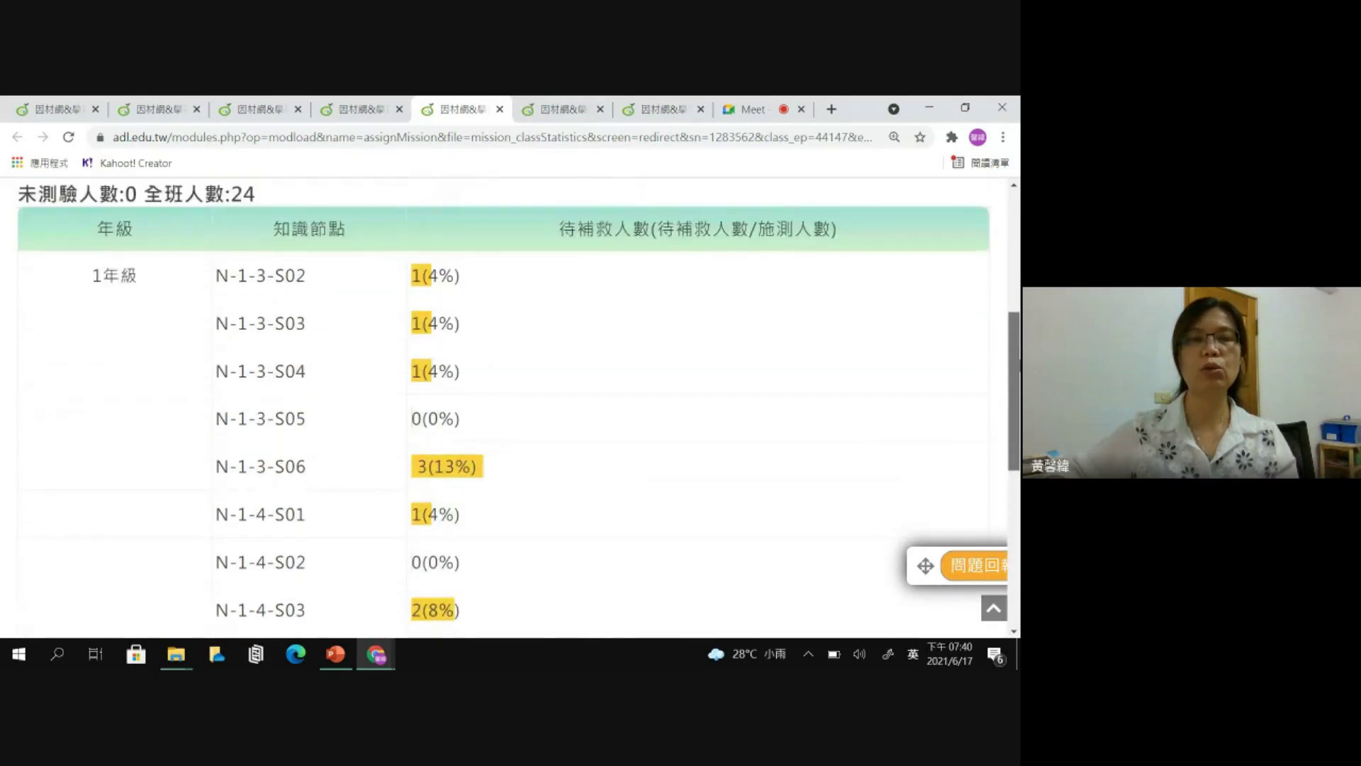
left_click_drag(557, 230, 847, 237)
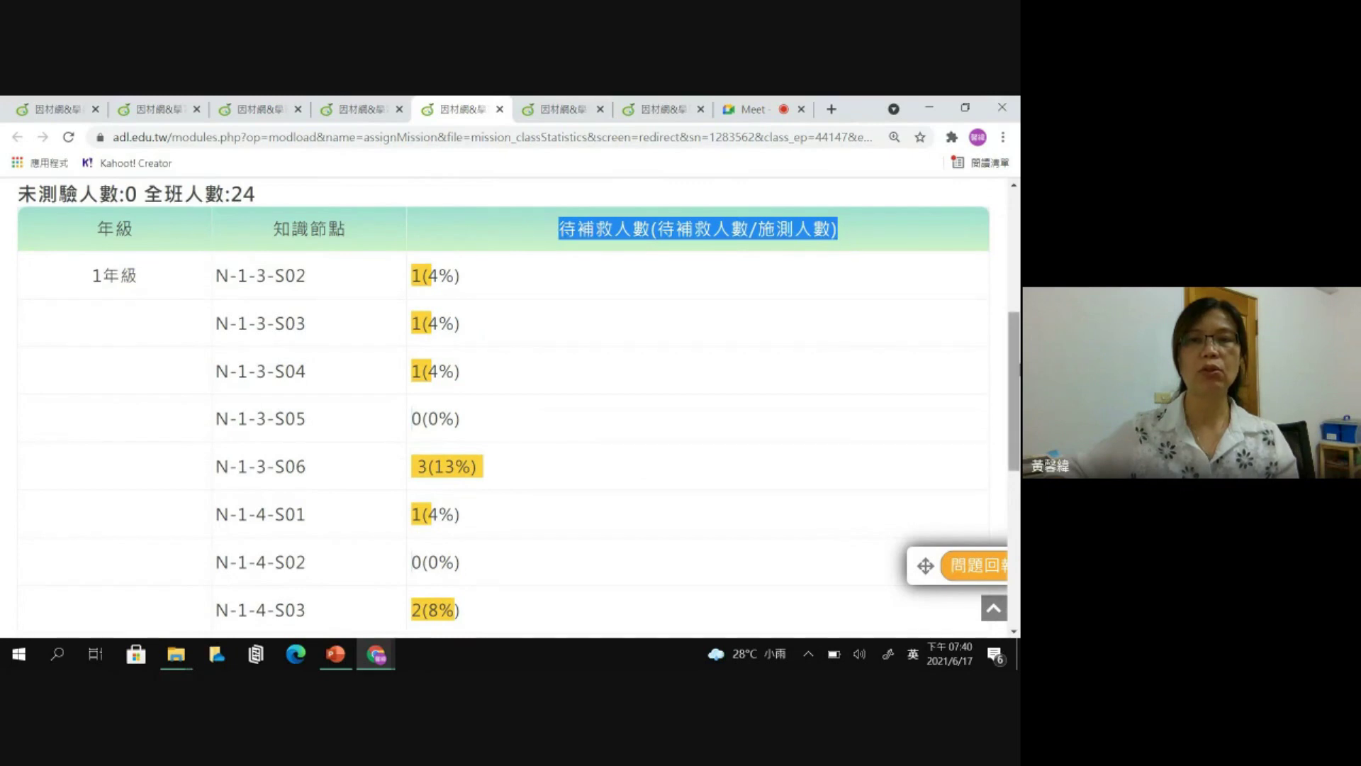
scroll(794, 429, "down", 3)
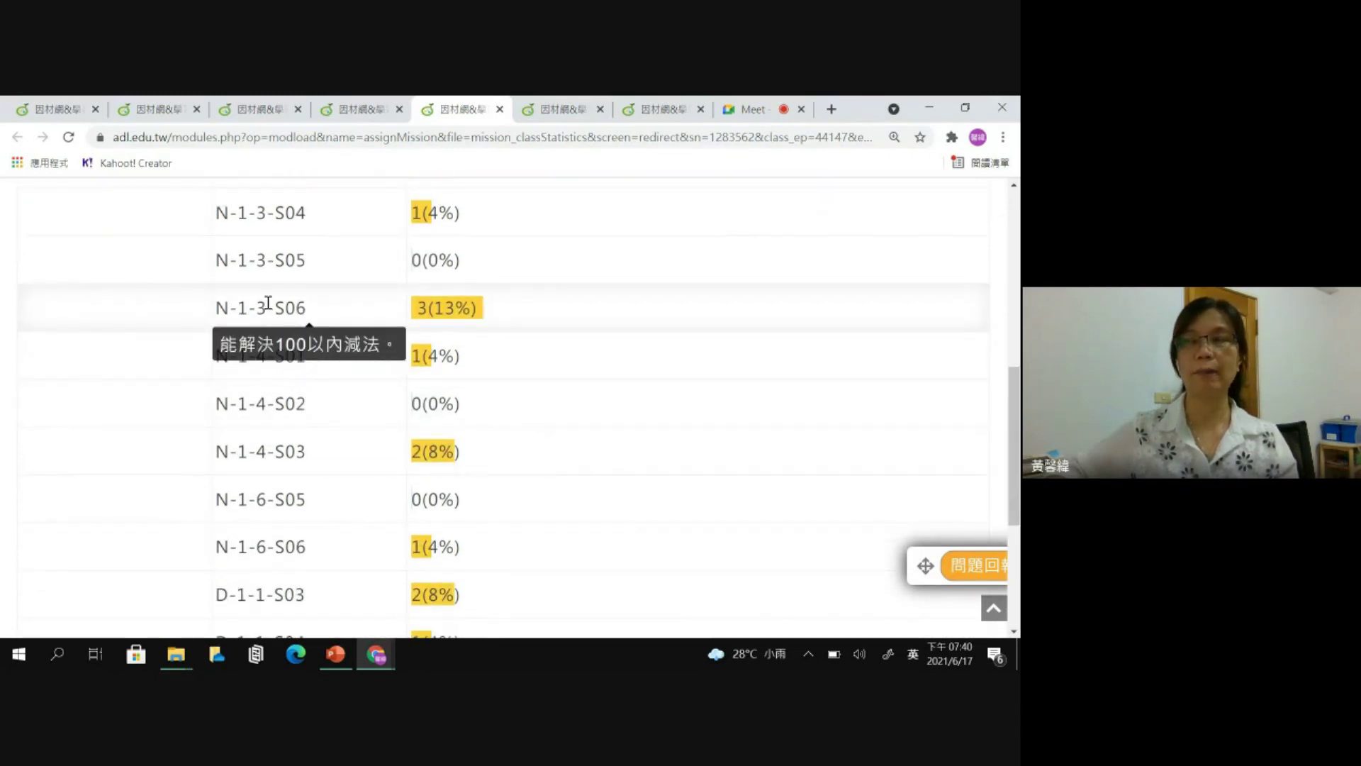
mouse_move(444, 312)
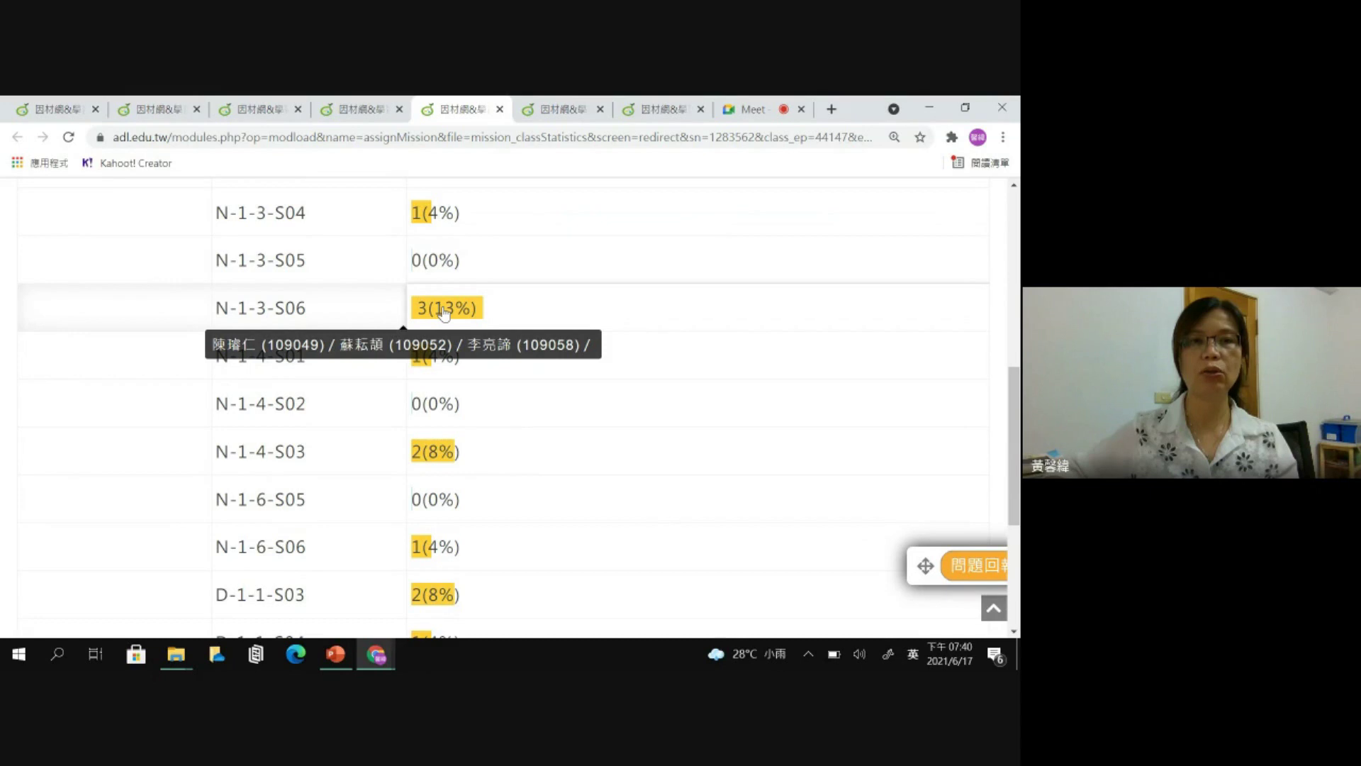
- Open question 1's answer statistics from the N-1-3-S06 3(13%) cell: 21 correct, 3 wrong
left_click(444, 311)
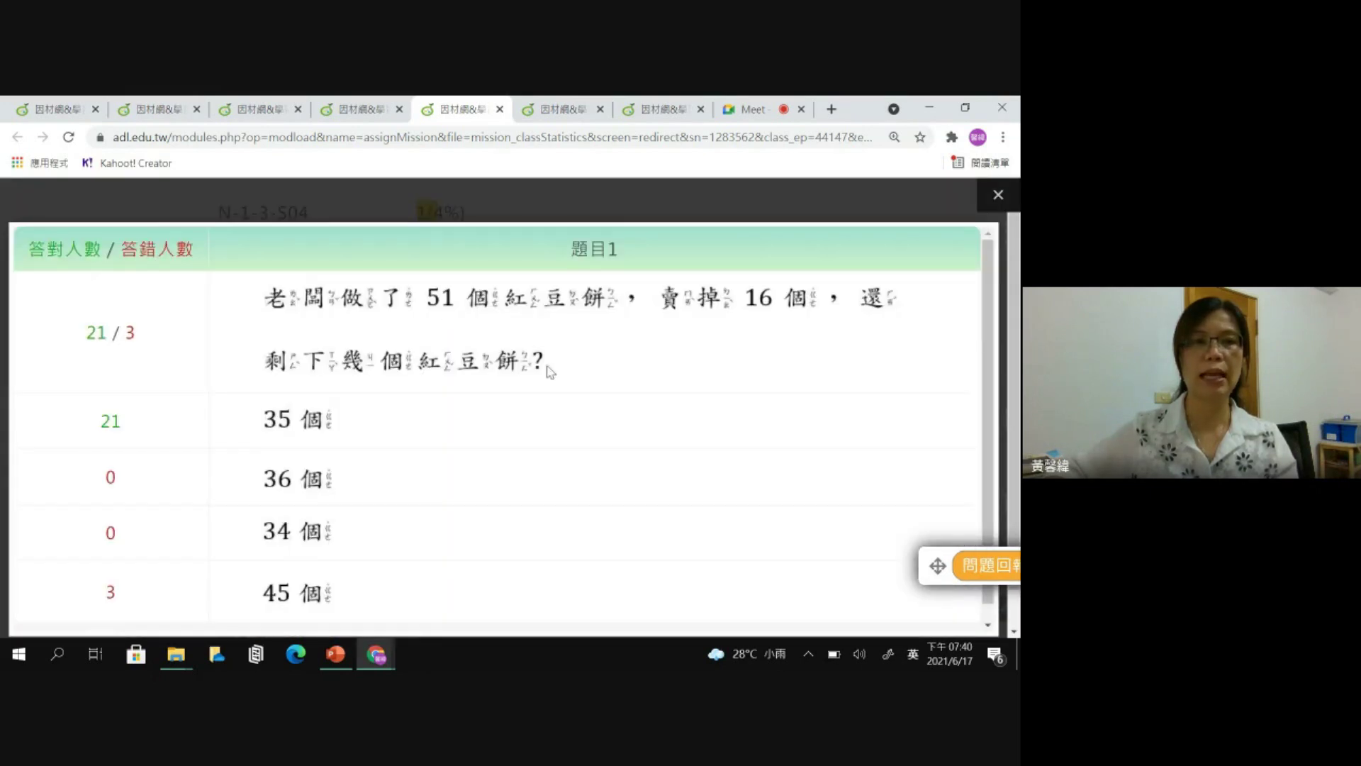
scroll(560, 368, "down", 1)
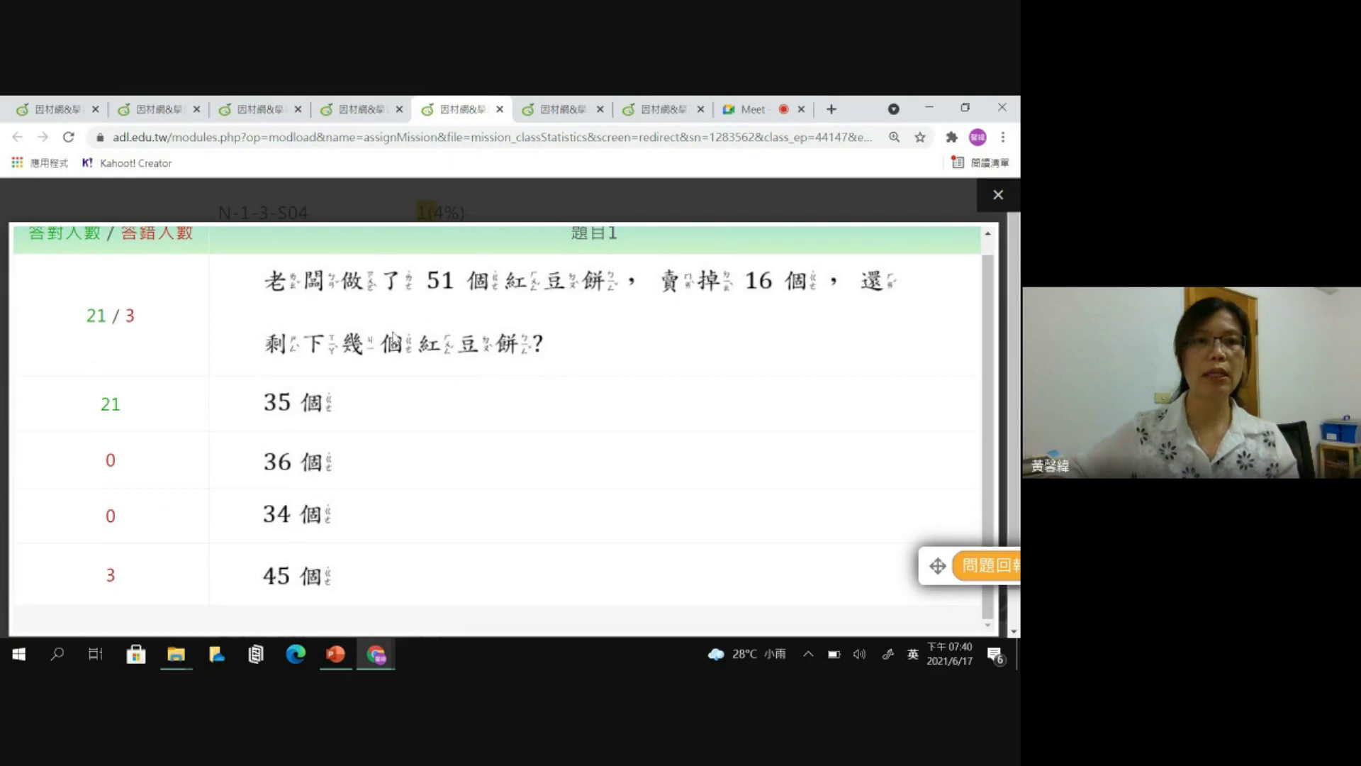
scroll(347, 390, "down", 2)
mouse_move(119, 539)
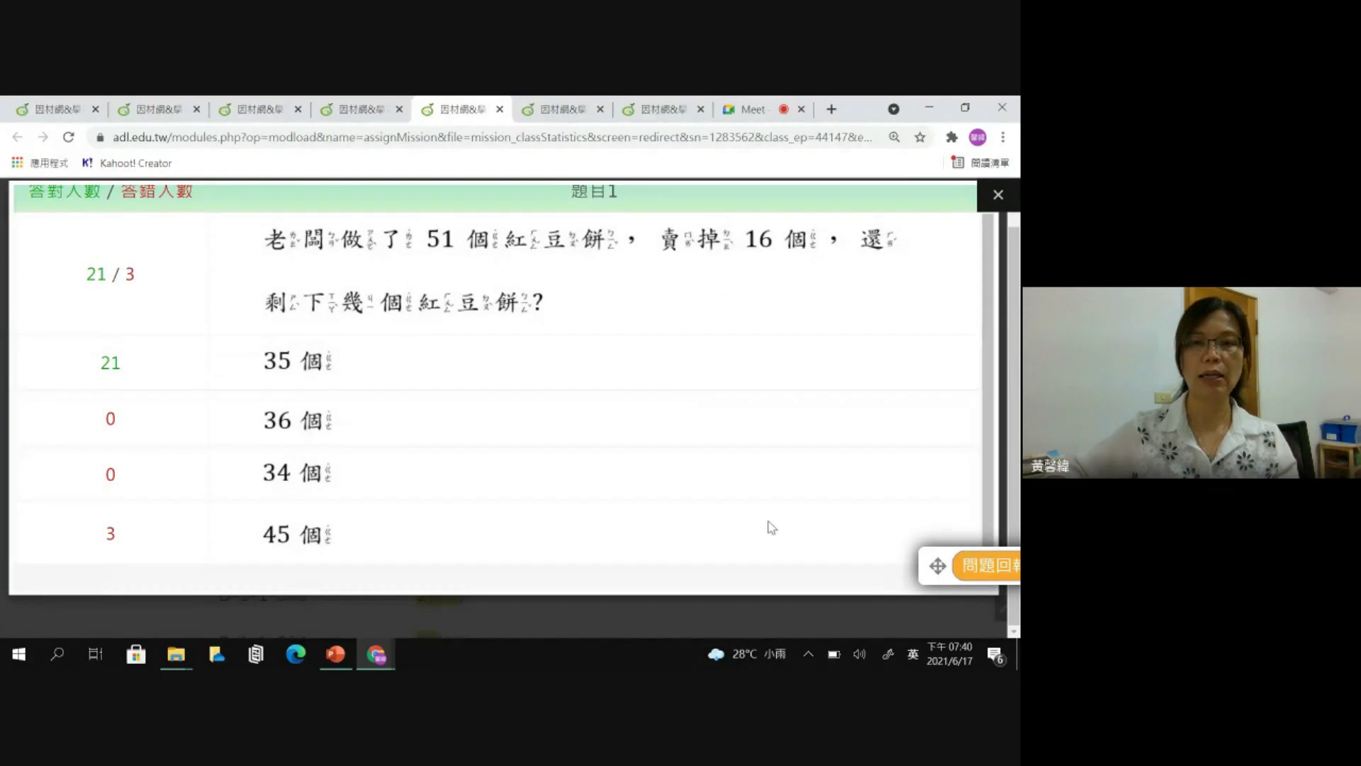
left_click(890, 657)
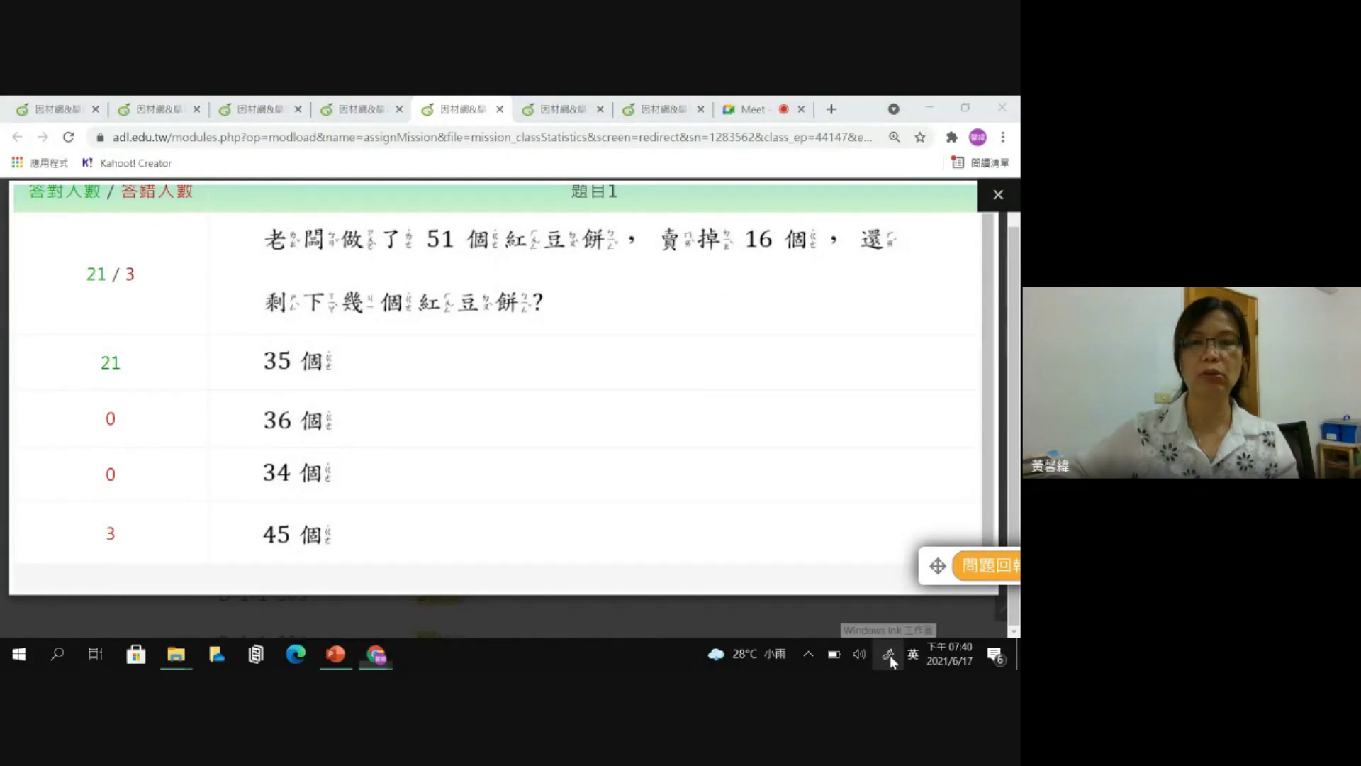
- Snip the full screen, write 51 − 16 = 45 in red ink with borrowing, then close it
left_click(915, 620)
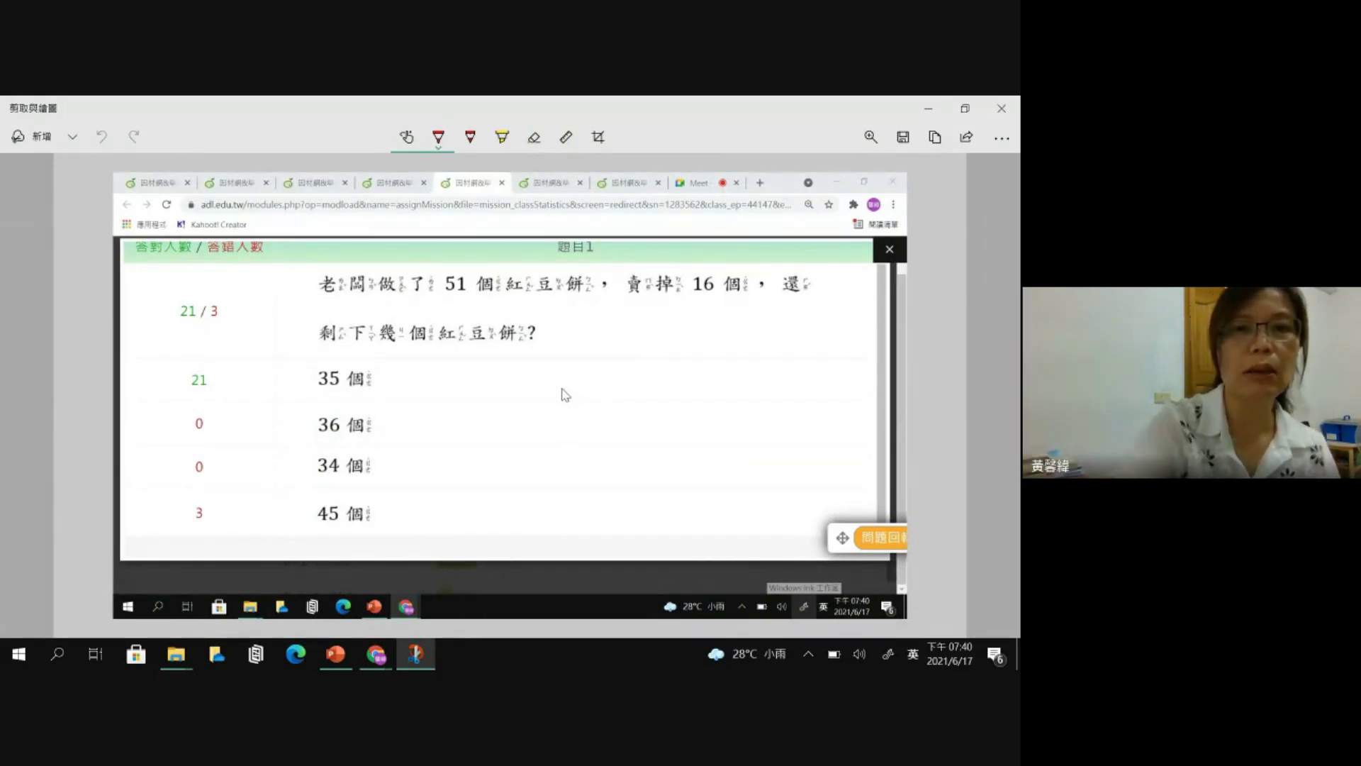
mouse_move(633, 334)
left_mouse_down()
mouse_move(619, 370)
mouse_move(661, 331)
mouse_move(667, 379)
mouse_move(629, 418)
mouse_move(668, 403)
left_mouse_up()
mouse_move(612, 404)
left_mouse_down()
mouse_move(624, 431)
mouse_move(732, 426)
mouse_move(619, 409)
left_mouse_up()
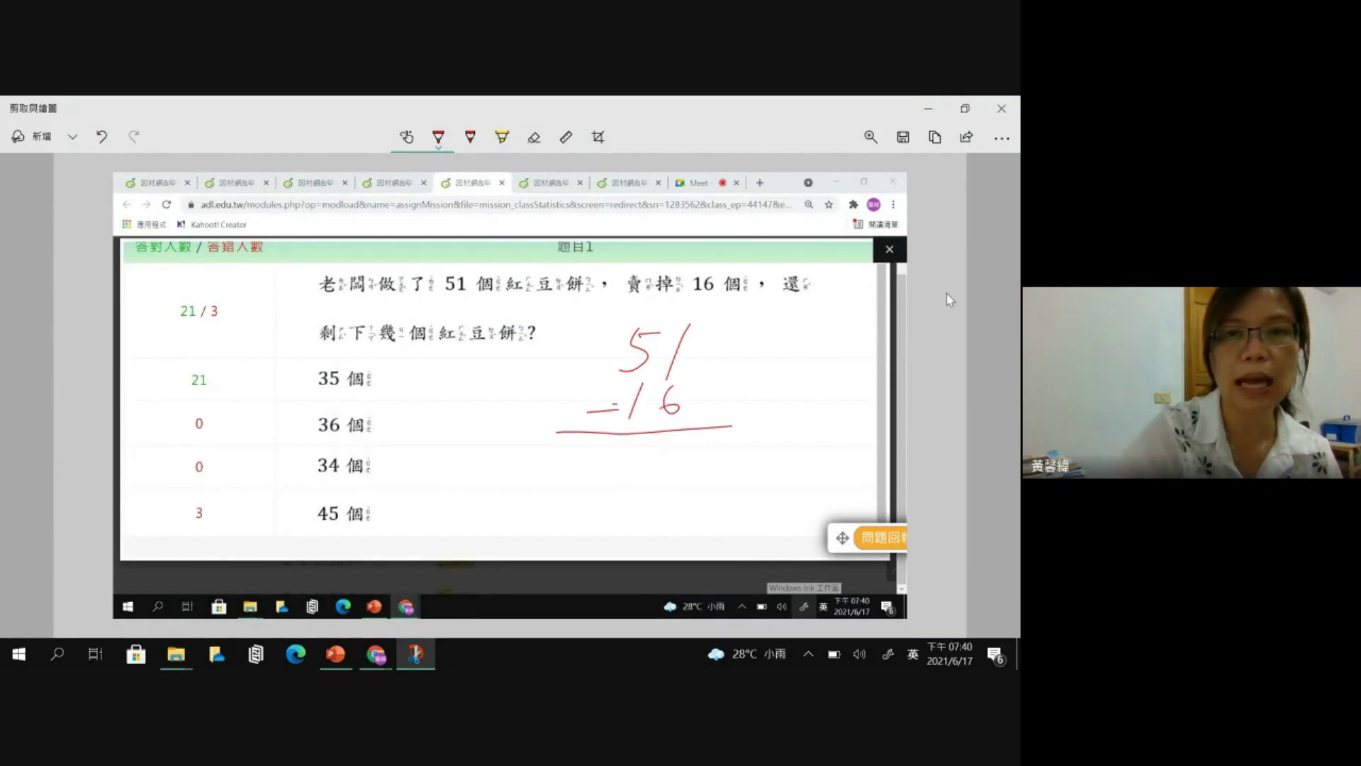
mouse_move(681, 445)
left_mouse_down()
mouse_move(660, 483)
mouse_move(709, 444)
left_mouse_up()
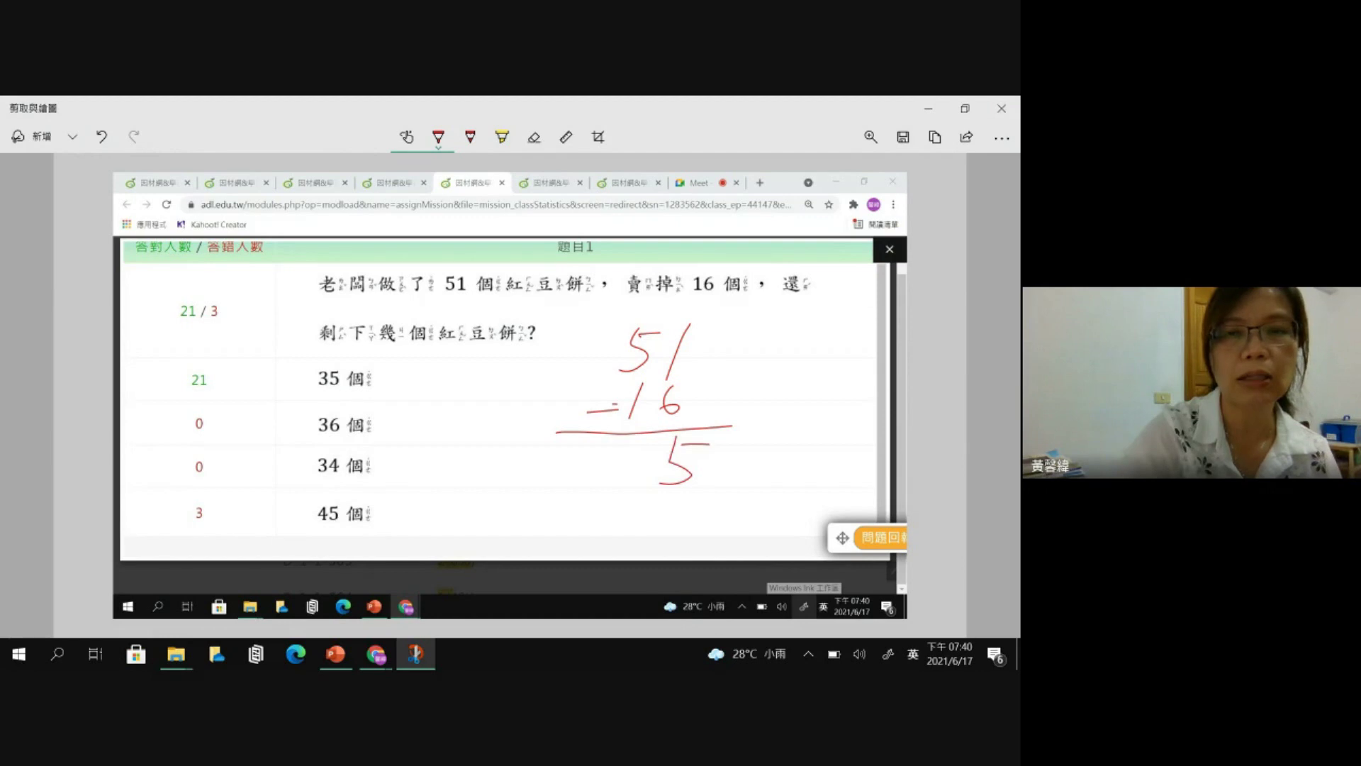
mouse_move(624, 438)
left_mouse_down()
mouse_move(660, 470)
mouse_move(627, 500)
left_mouse_up()
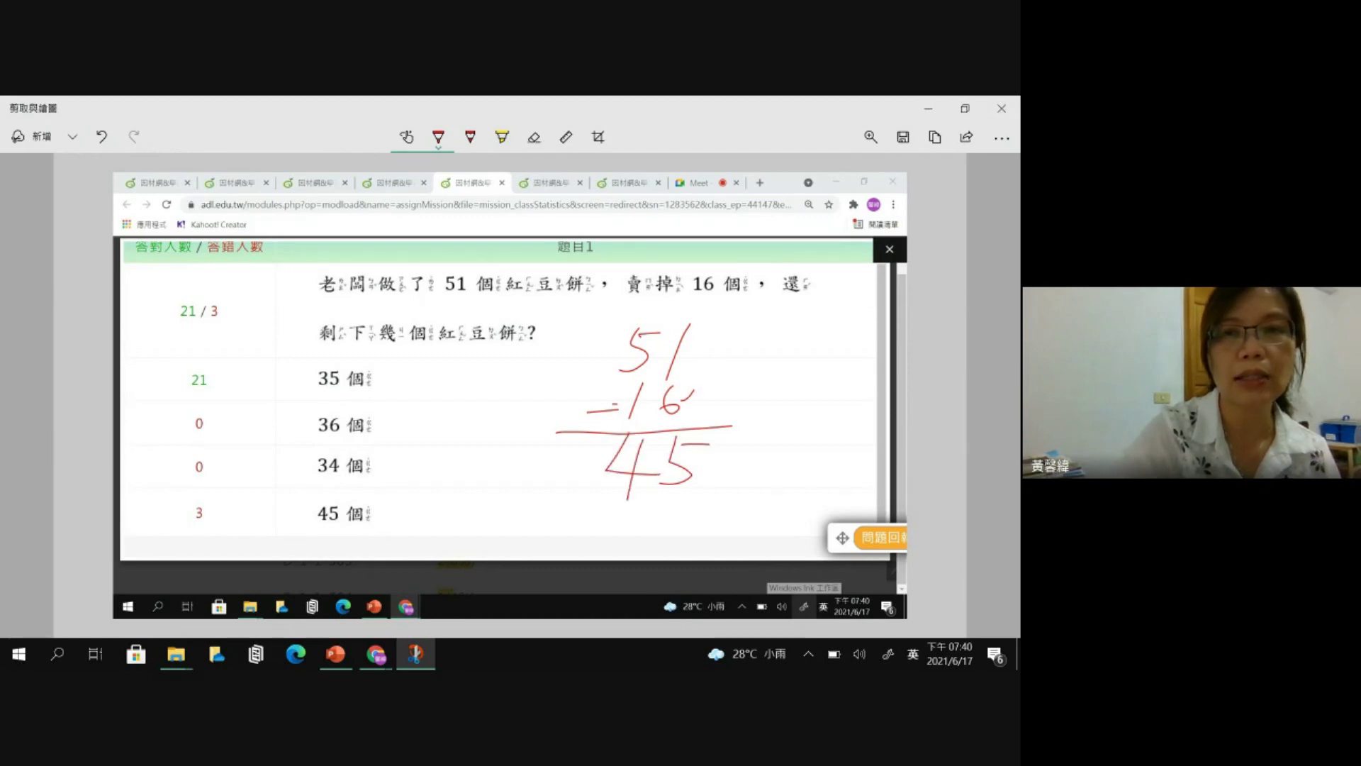
mouse_move(686, 350)
left_mouse_down()
mouse_move(673, 410)
mouse_move(699, 355)
mouse_move(622, 408)
left_mouse_up()
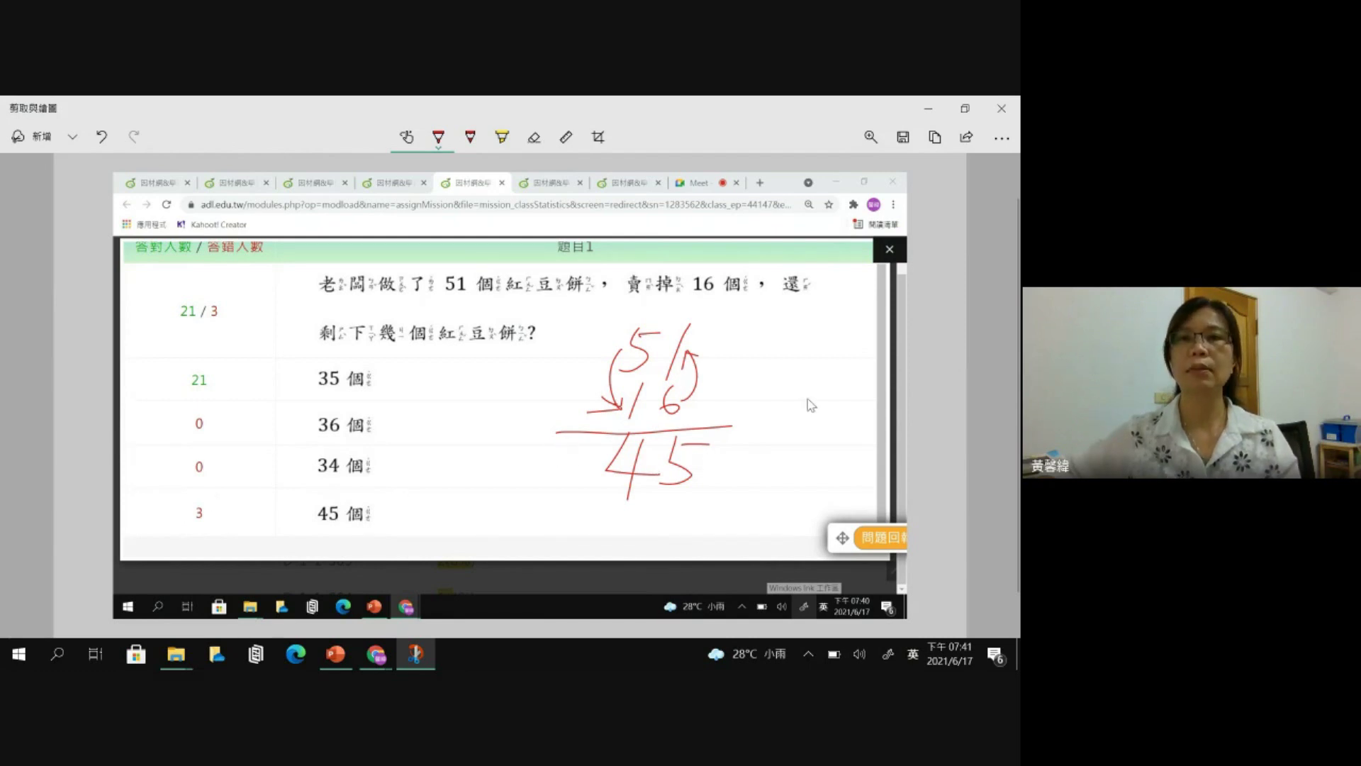
left_click(1002, 109)
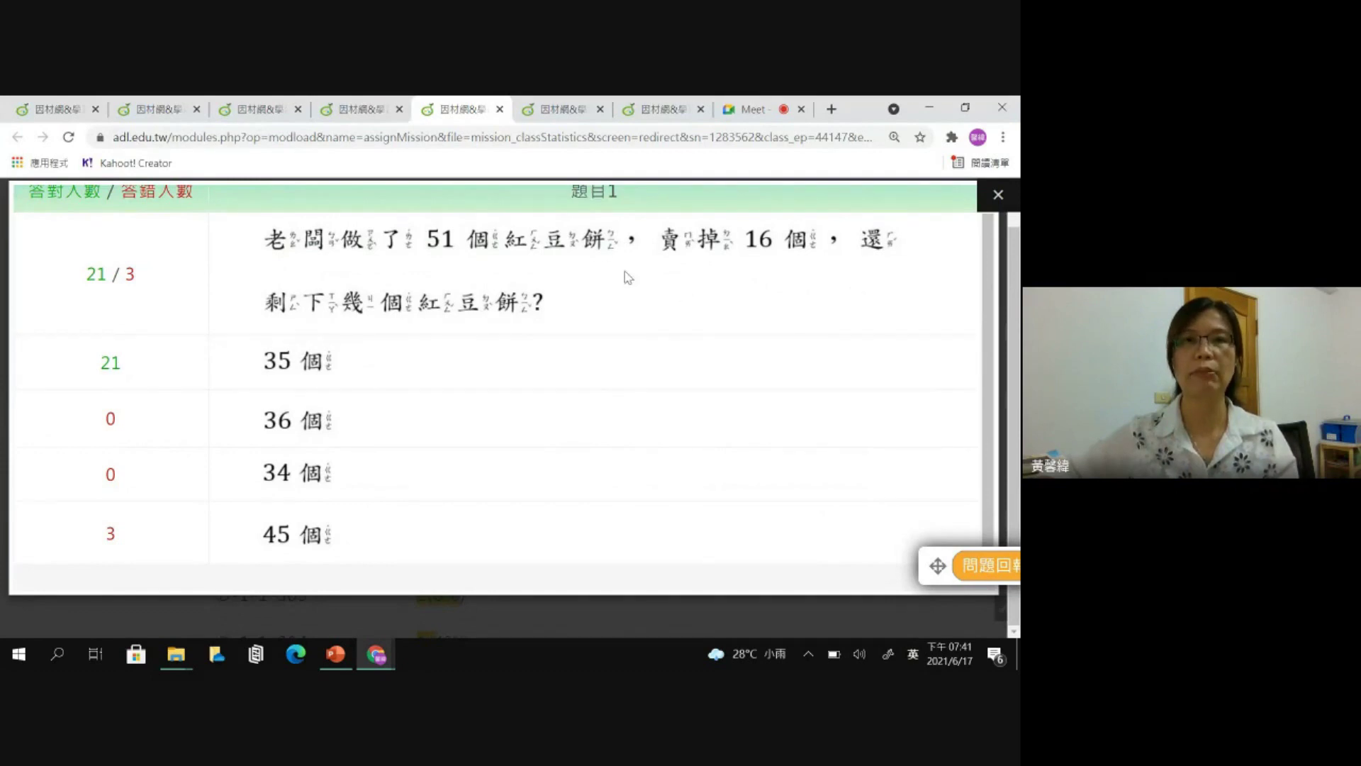
- Return to the 5年6班 mission overview and open 任務指派 under 任務管理
left_click(361, 110)
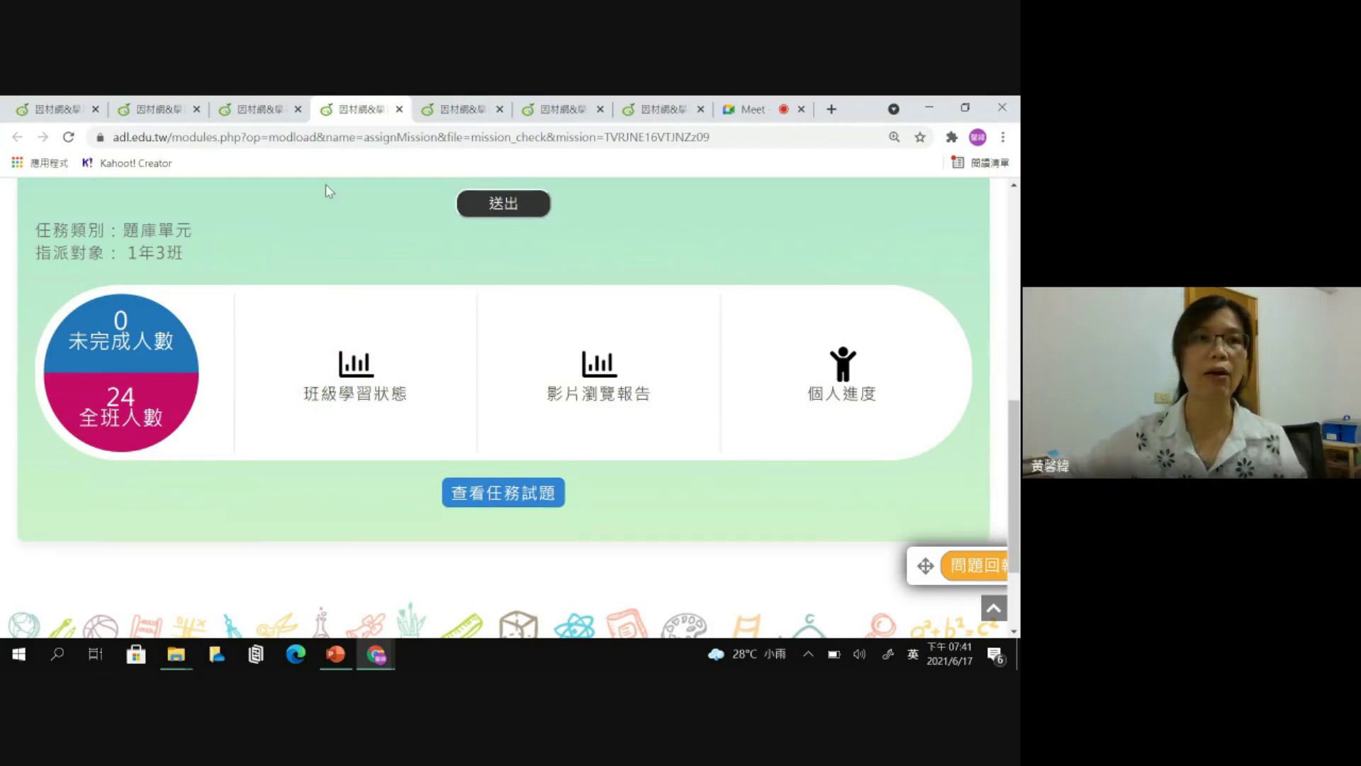
left_click(168, 116)
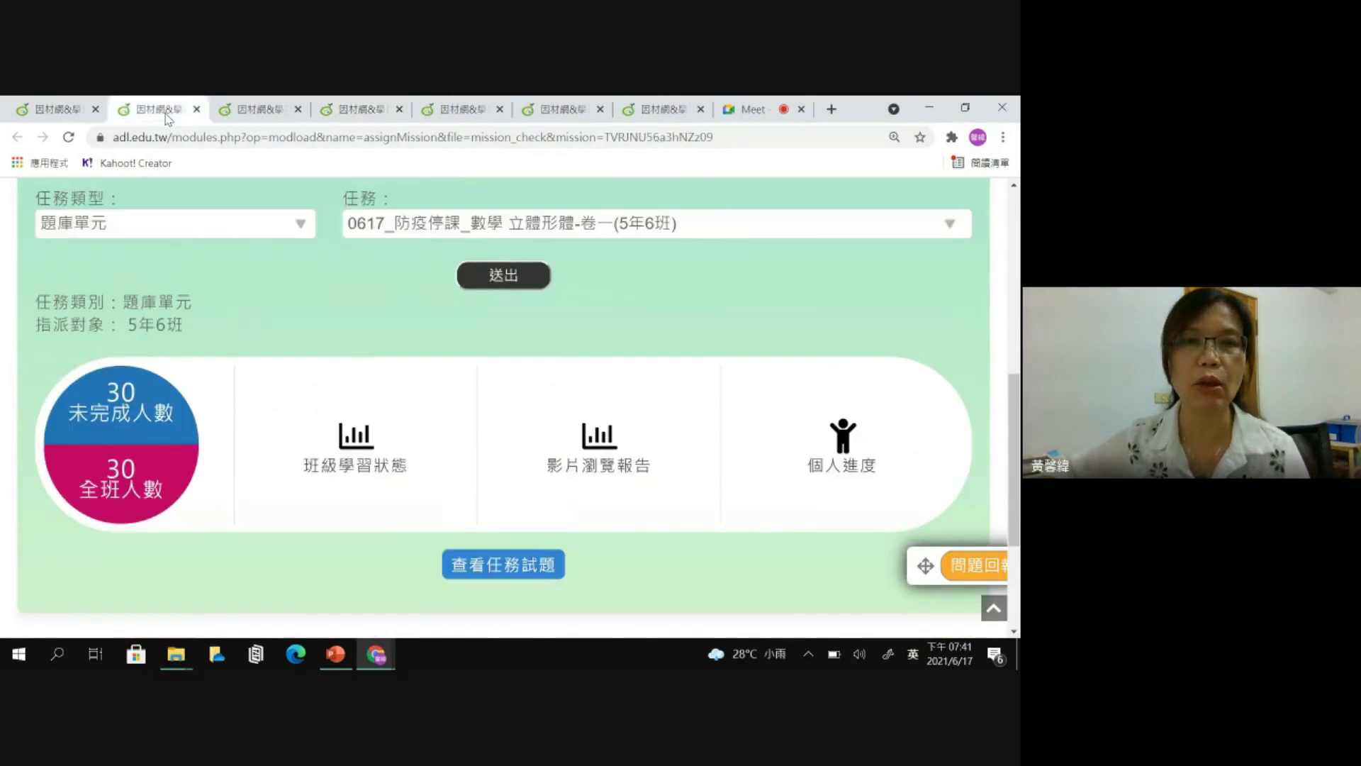
scroll(572, 284, "up", 10)
mouse_move(466, 261)
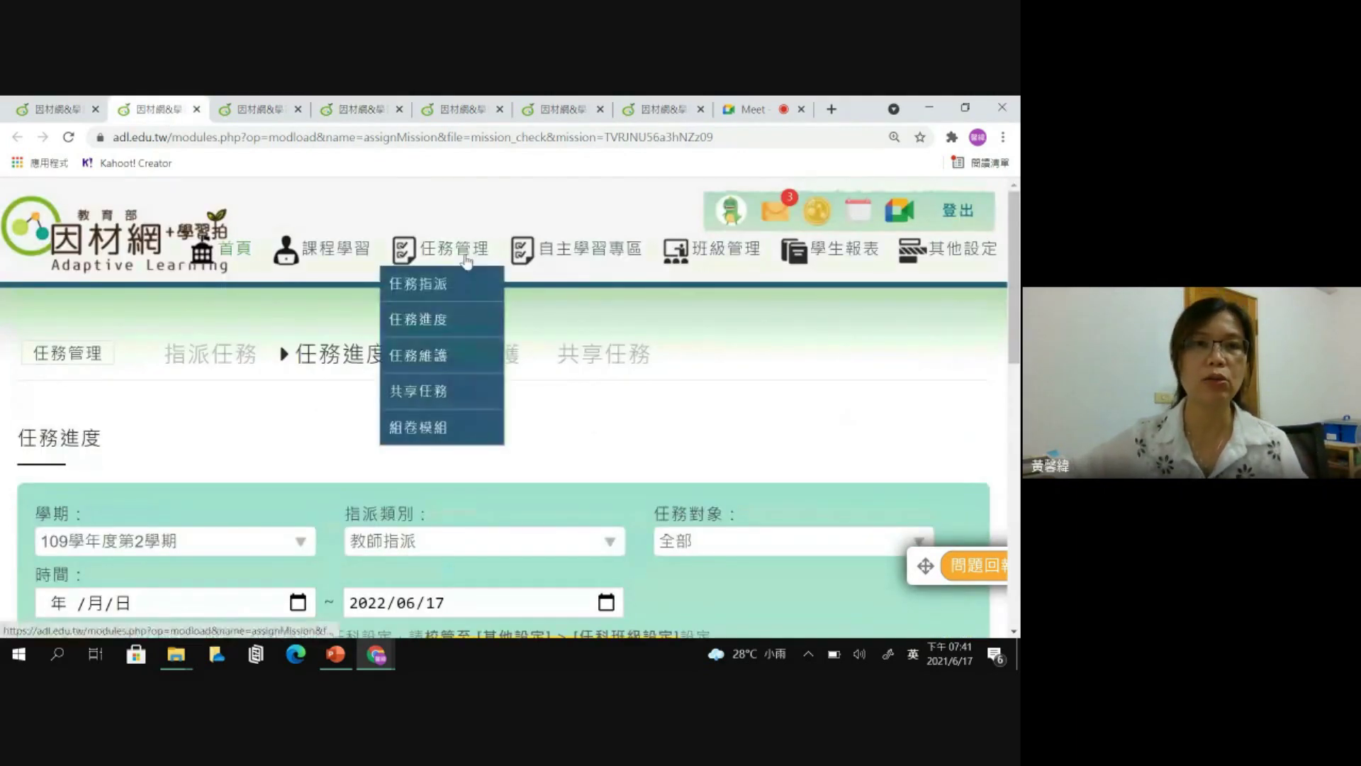
left_click(415, 288)
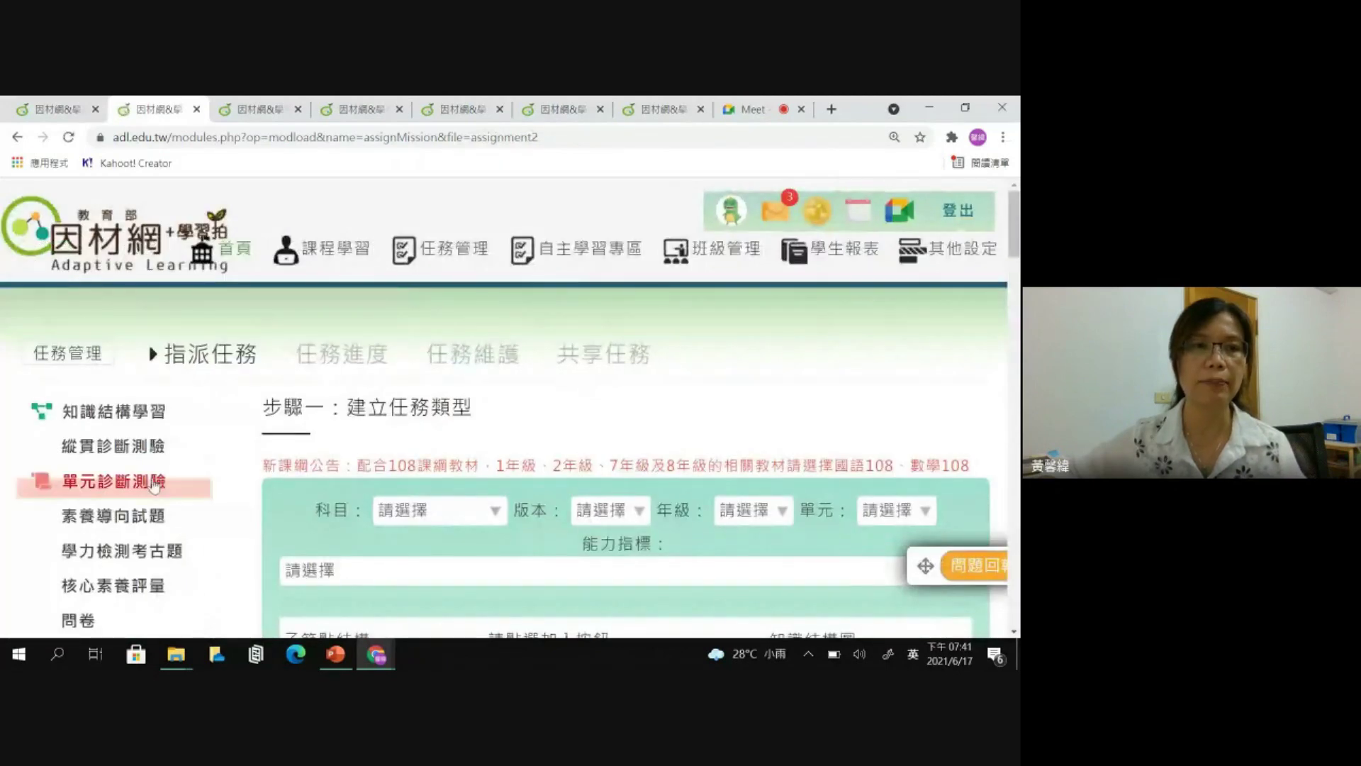
- Choose 單元診斷測驗 as the task type, then switch to the PowerPoint presentation
left_click(154, 484)
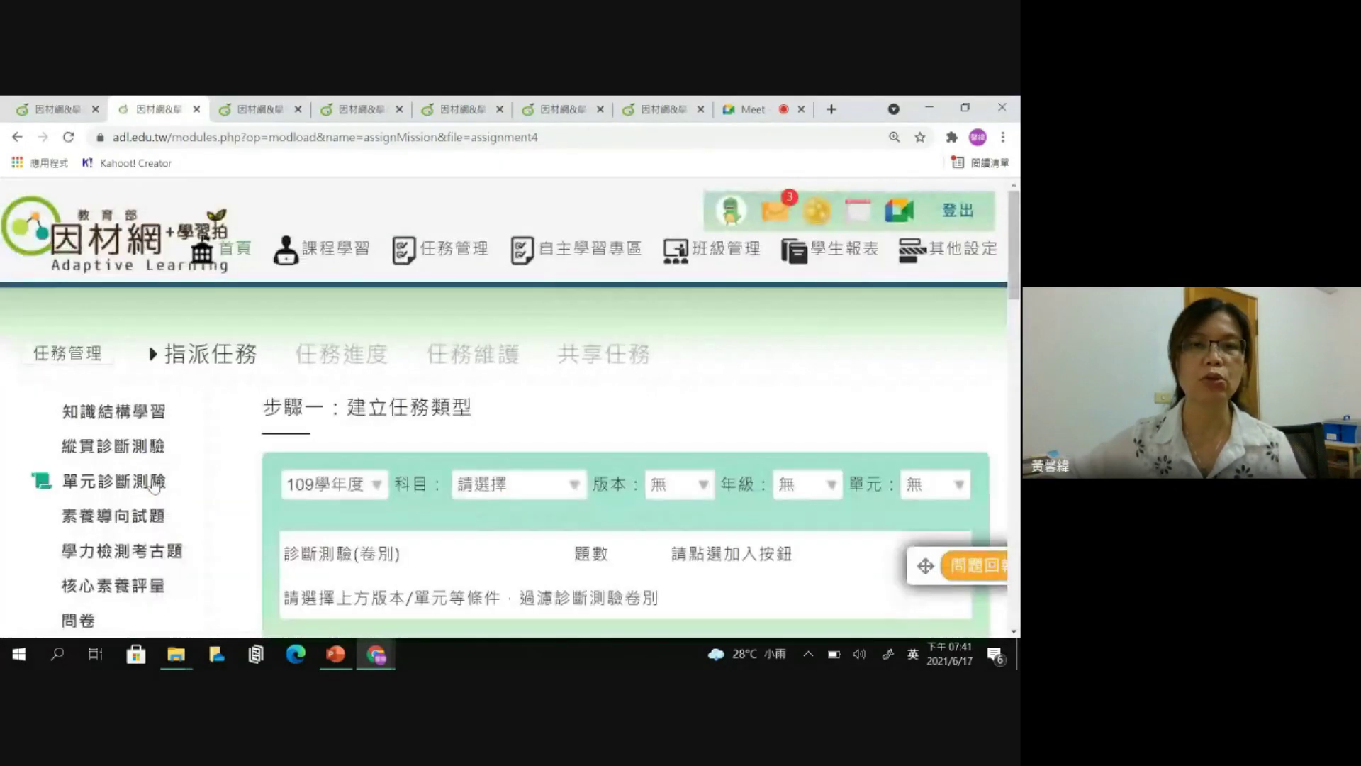
scroll(507, 440, "down", 1)
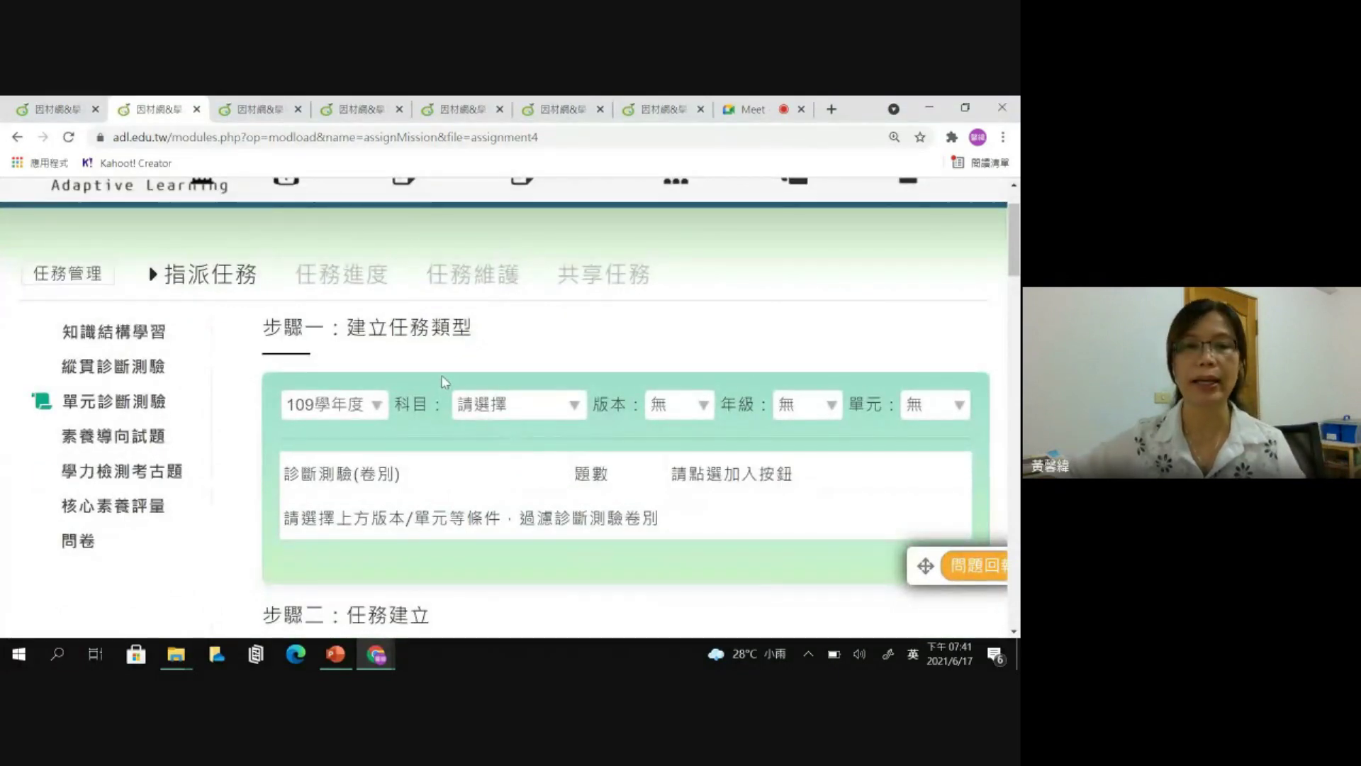
left_click(335, 654)
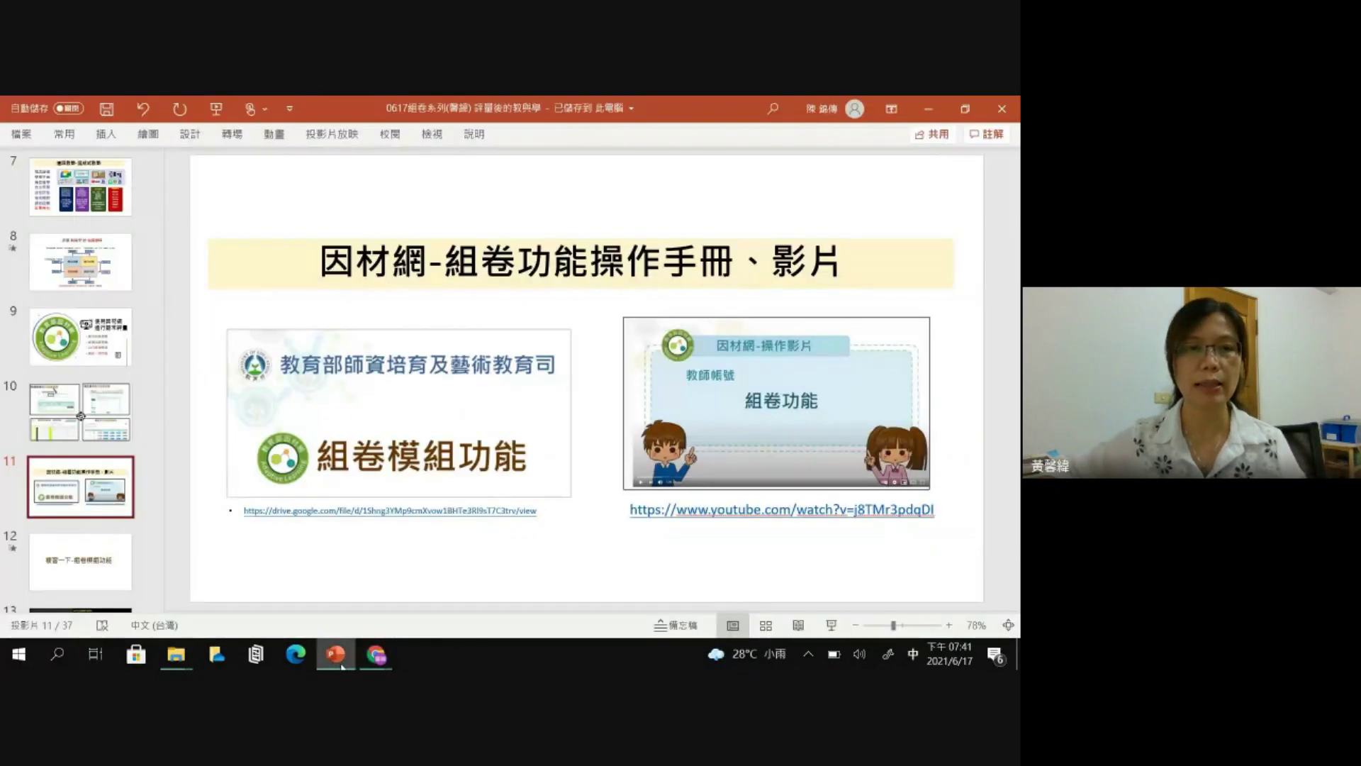
- Present slide 10 on unit diagnostic tests full screen, then advance to slide 11
scroll(84, 283, "down", 2)
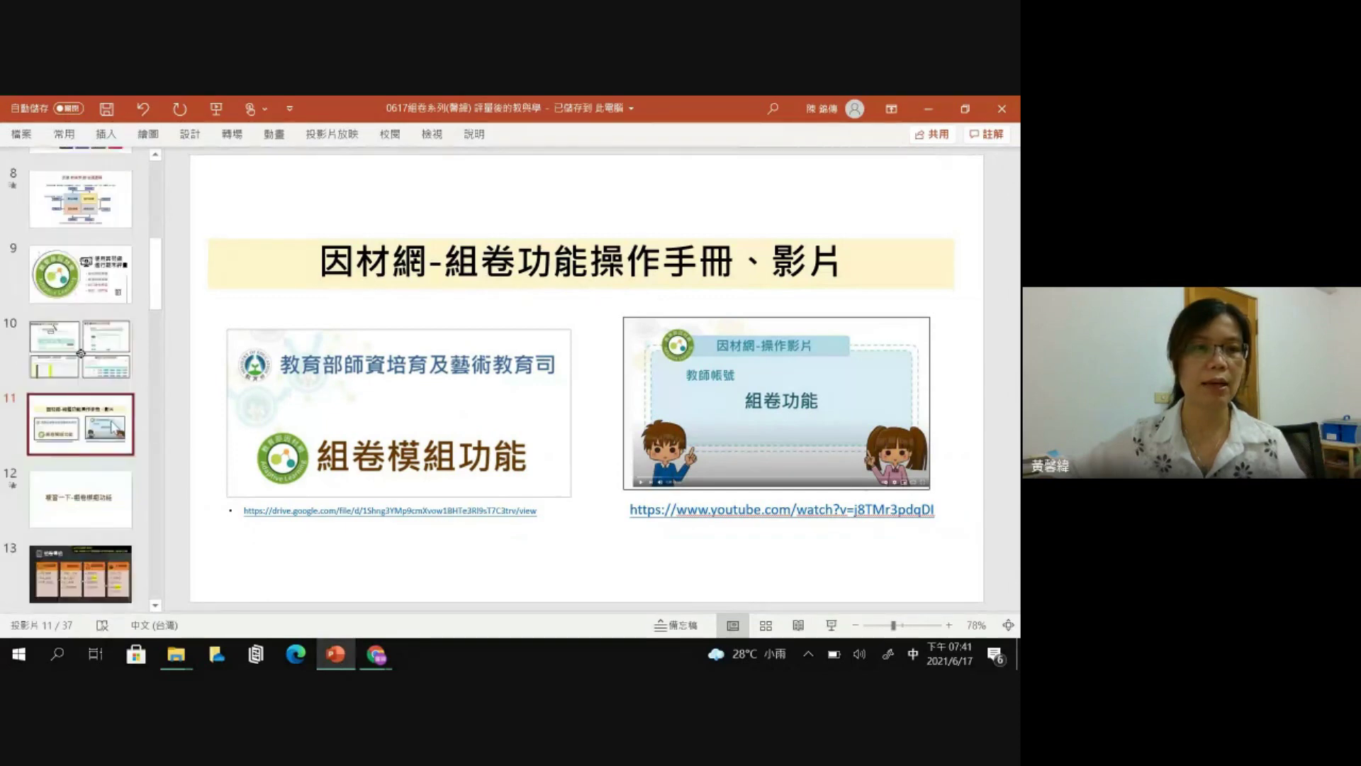
scroll(84, 276, "up", 1)
left_click(82, 280)
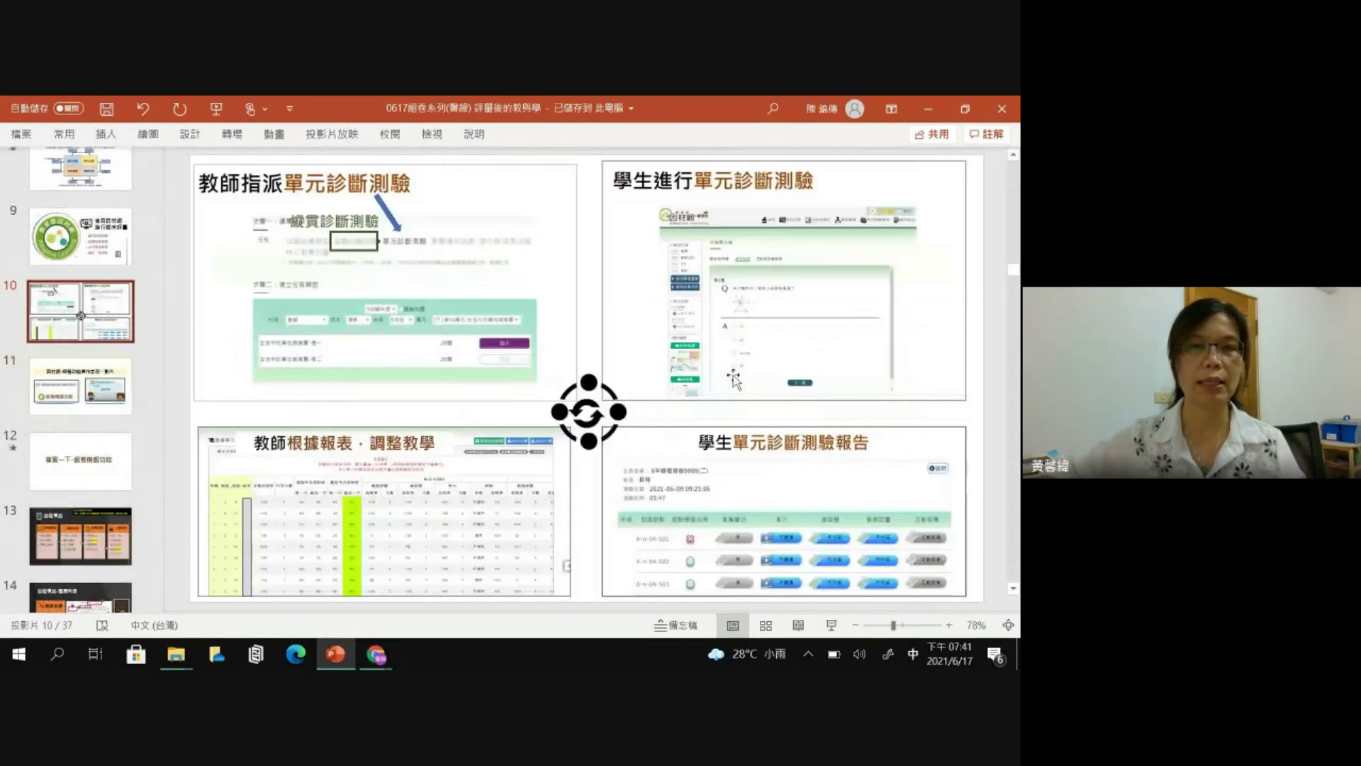
left_click(834, 627)
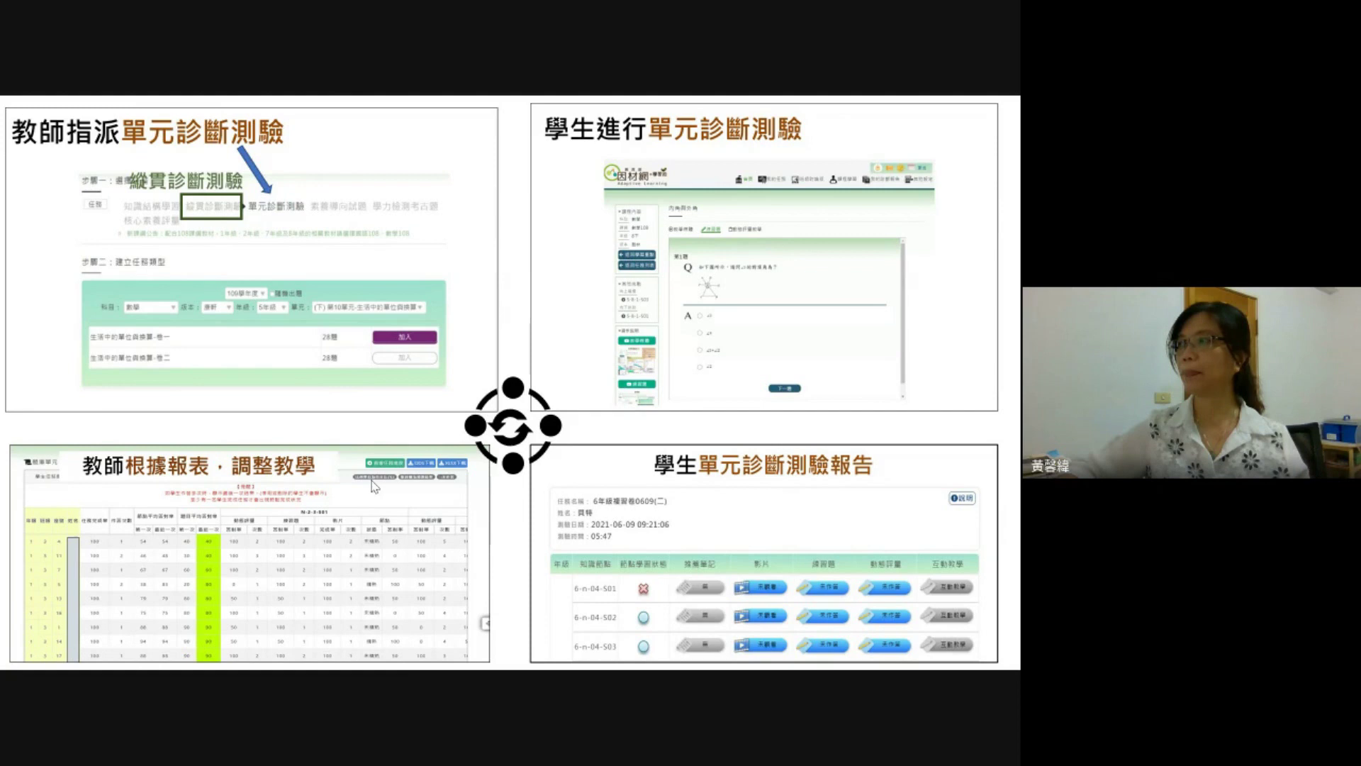
left_click(437, 481)
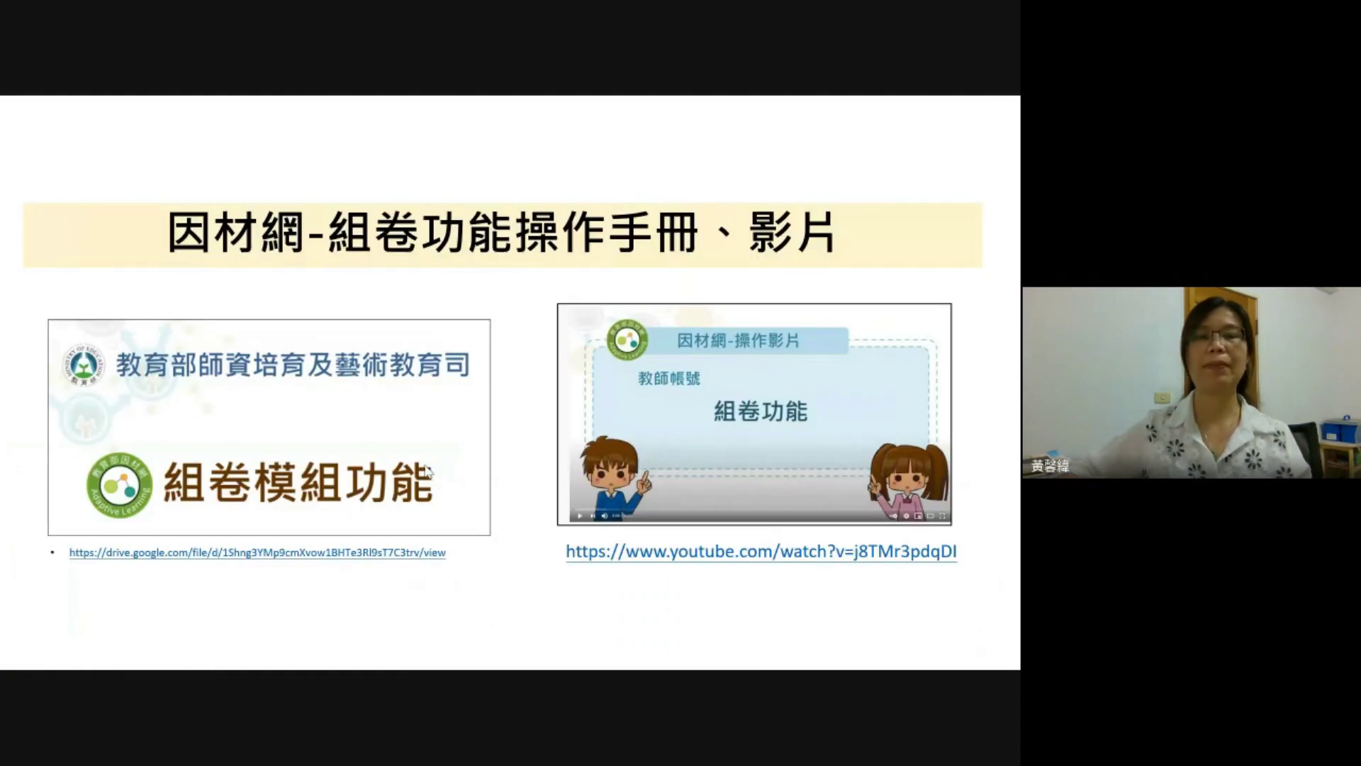